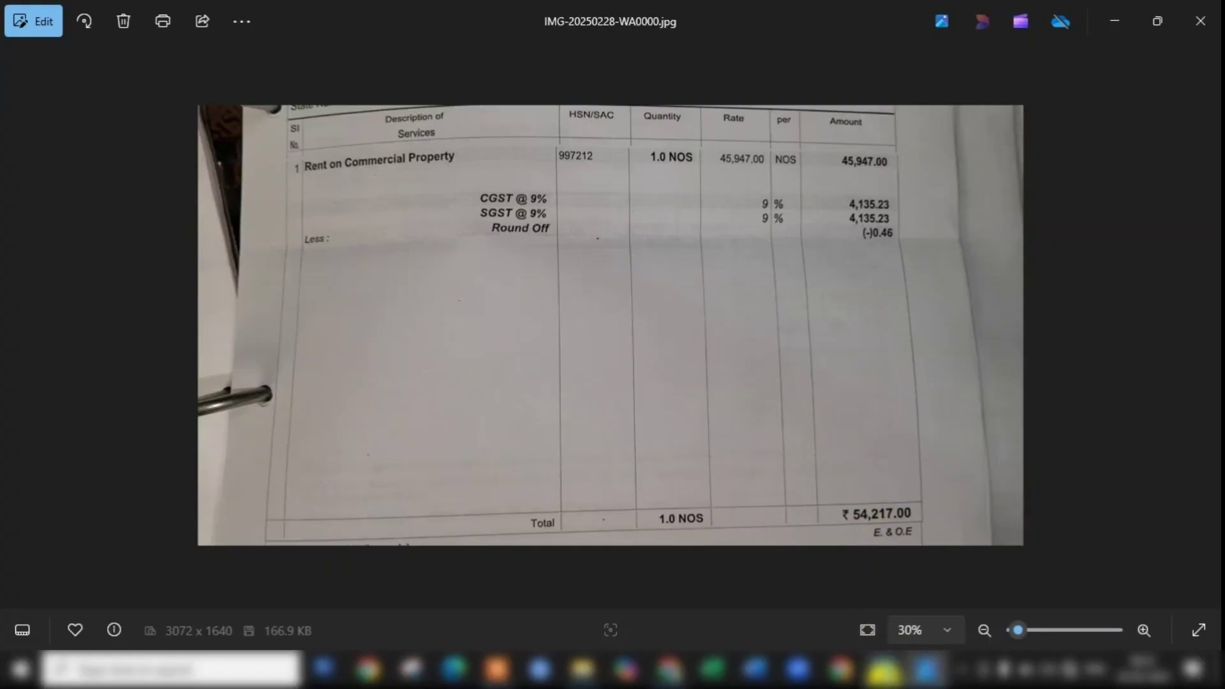
Step: Set TallyPrime's current date to 31-Jan-2025
{"action": "left_click", "coordinate": [884, 669]}
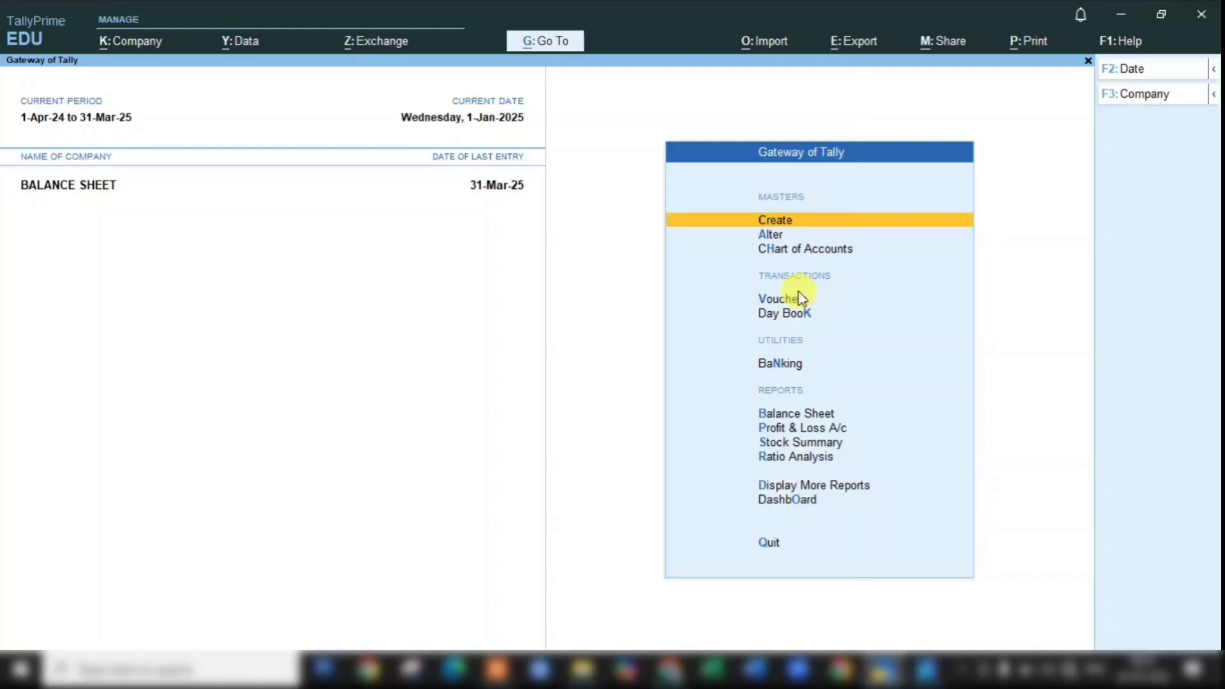
{"action": "key", "text": "F2"}
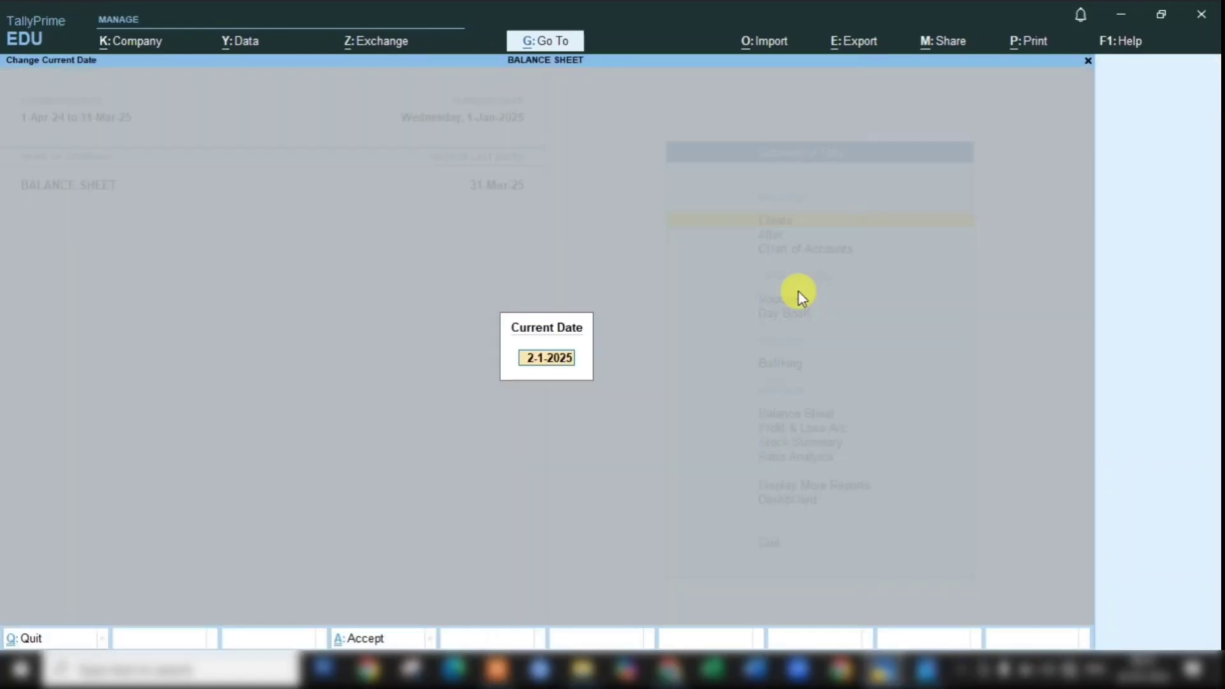
{"action": "type", "text": "31-1"}
{"action": "key", "text": "Return"}
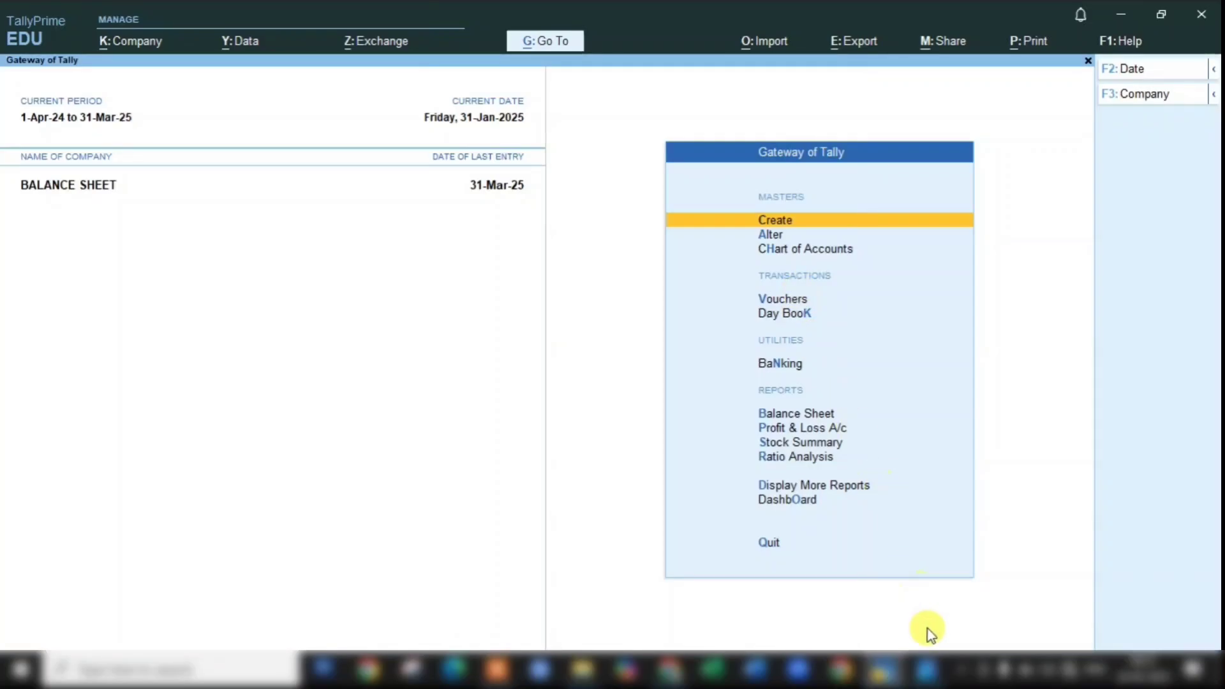
Step: Review the rent invoice photo, then select Vouchers at the Gateway of Tally
{"action": "left_click", "coordinate": [927, 668]}
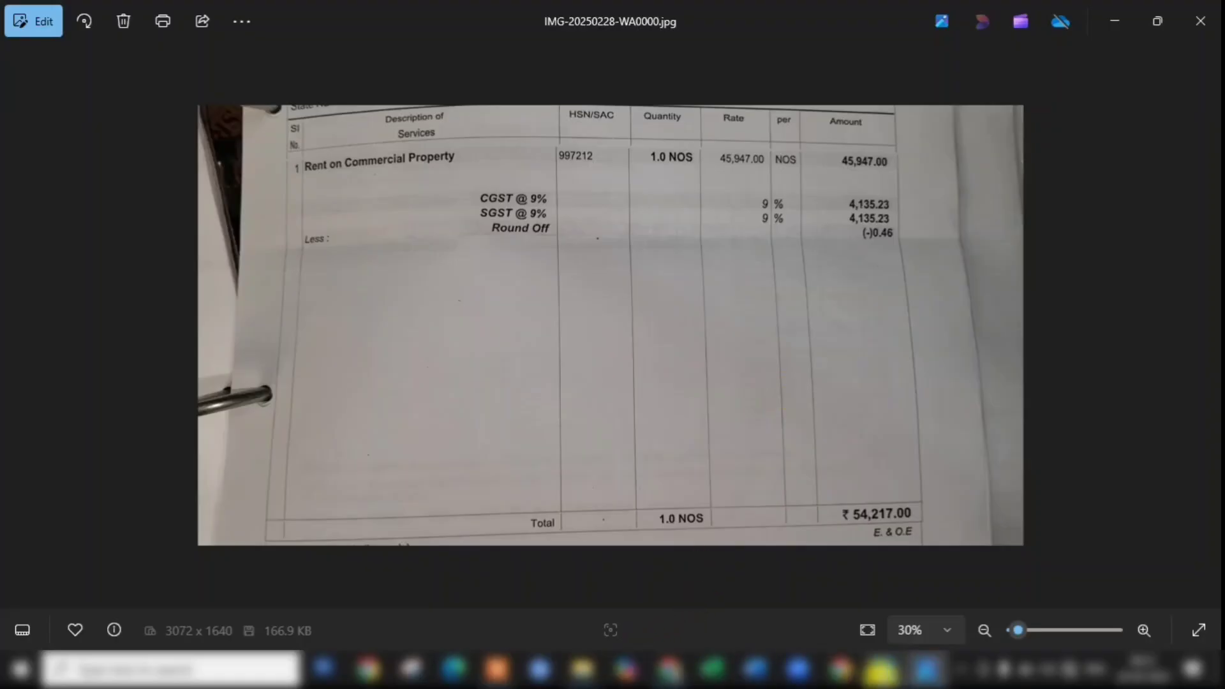
{"action": "left_click", "coordinate": [883, 669]}
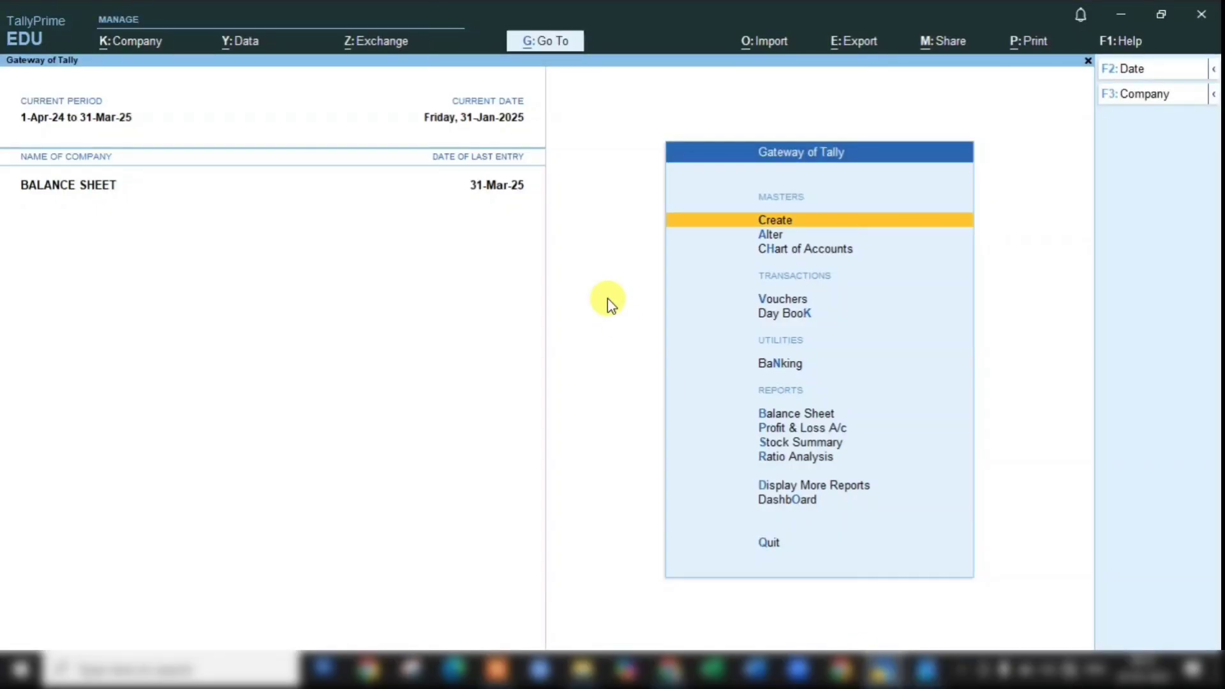
{"action": "key", "text": "Down"}
{"action": "key", "text": "Down"}
{"action": "key", "text": "Down"}
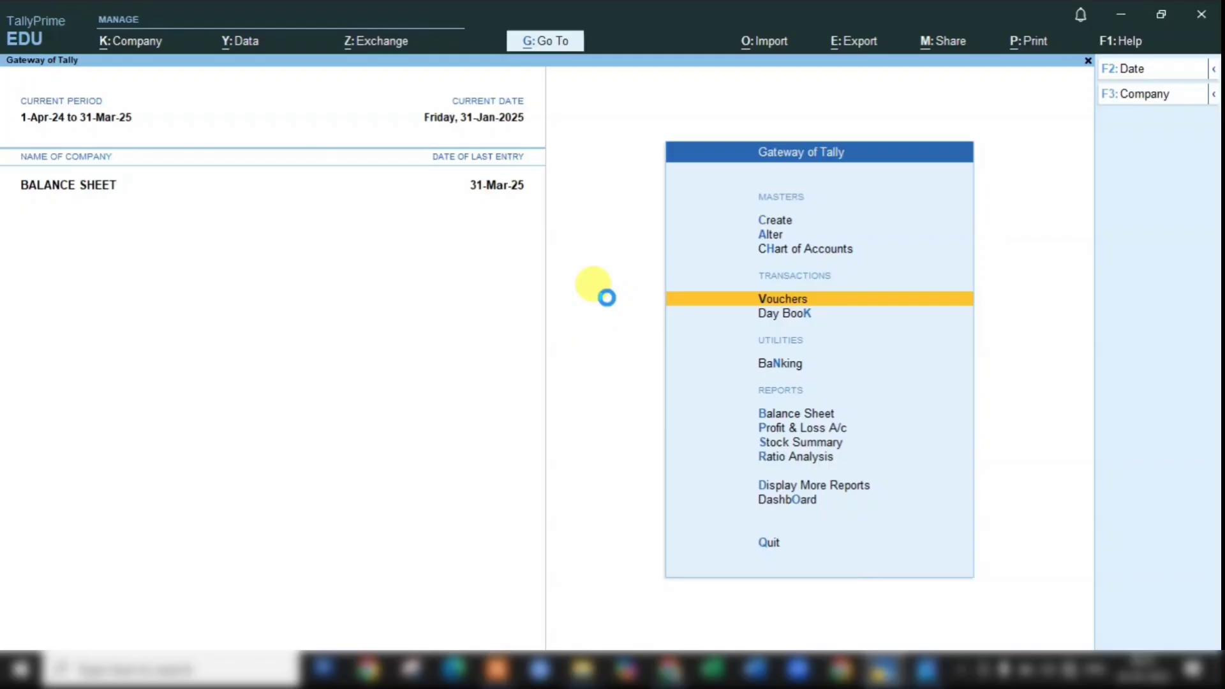
Step: Open a new Journal voucher No. 7, checking the rent invoice photo alongside
{"action": "key", "text": "Return"}
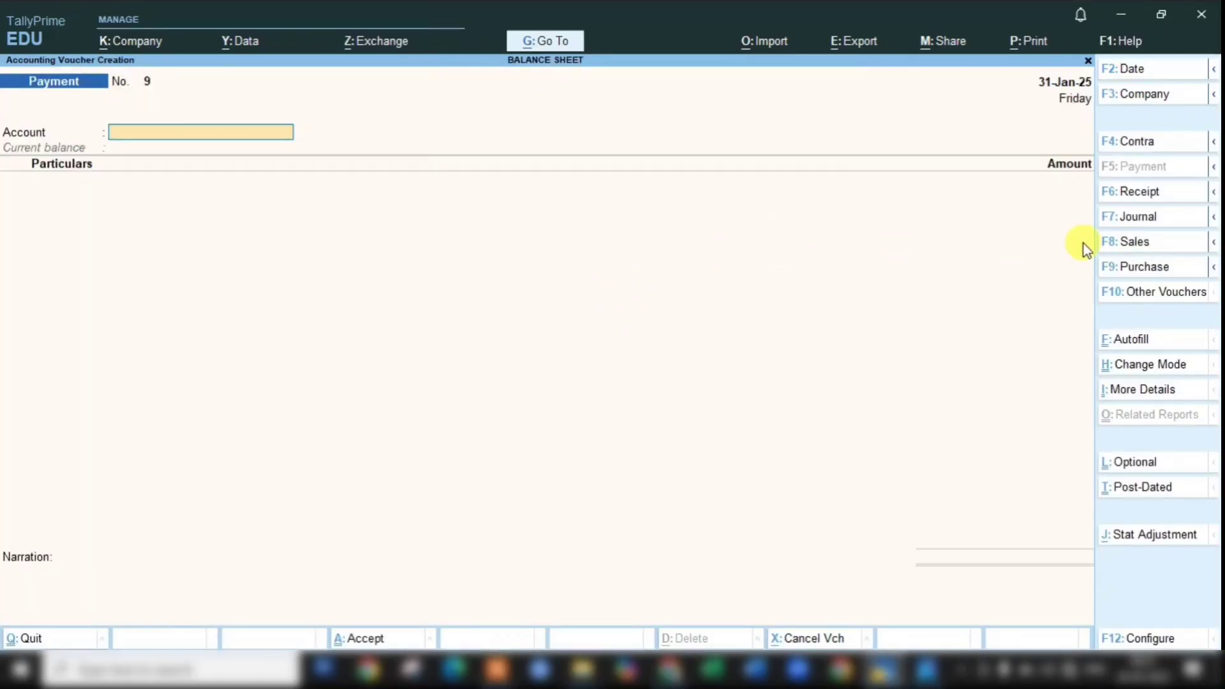
{"action": "left_click", "coordinate": [1133, 217]}
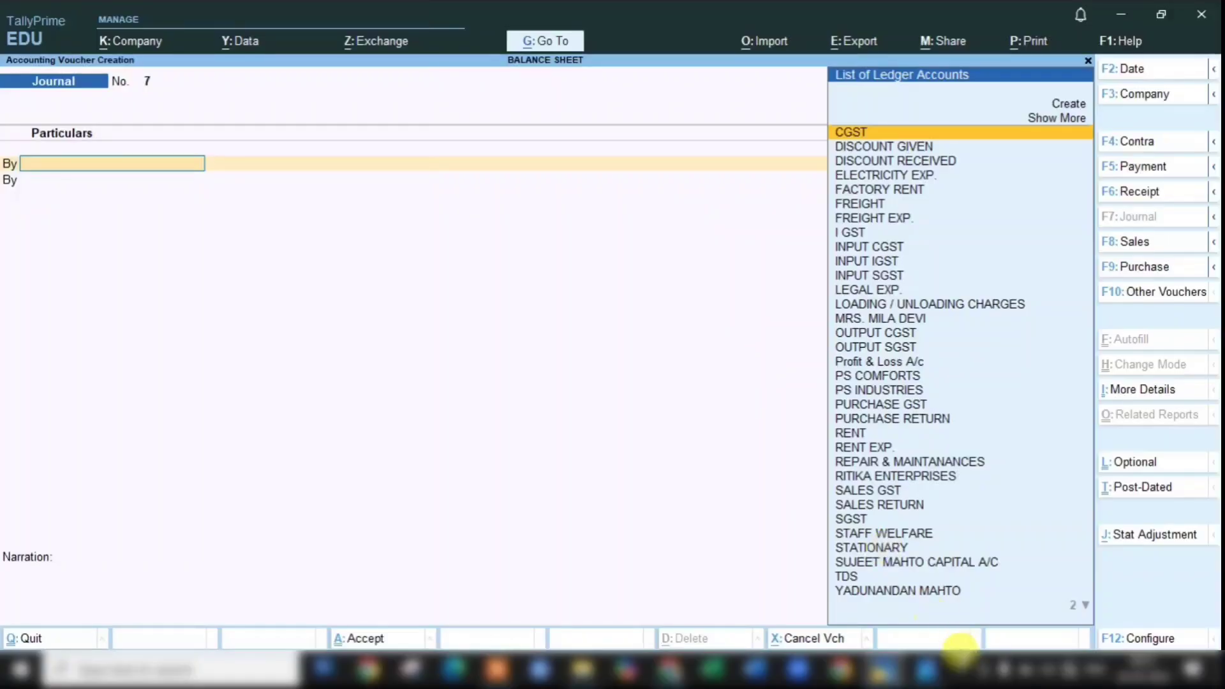
{"action": "left_click", "coordinate": [927, 669]}
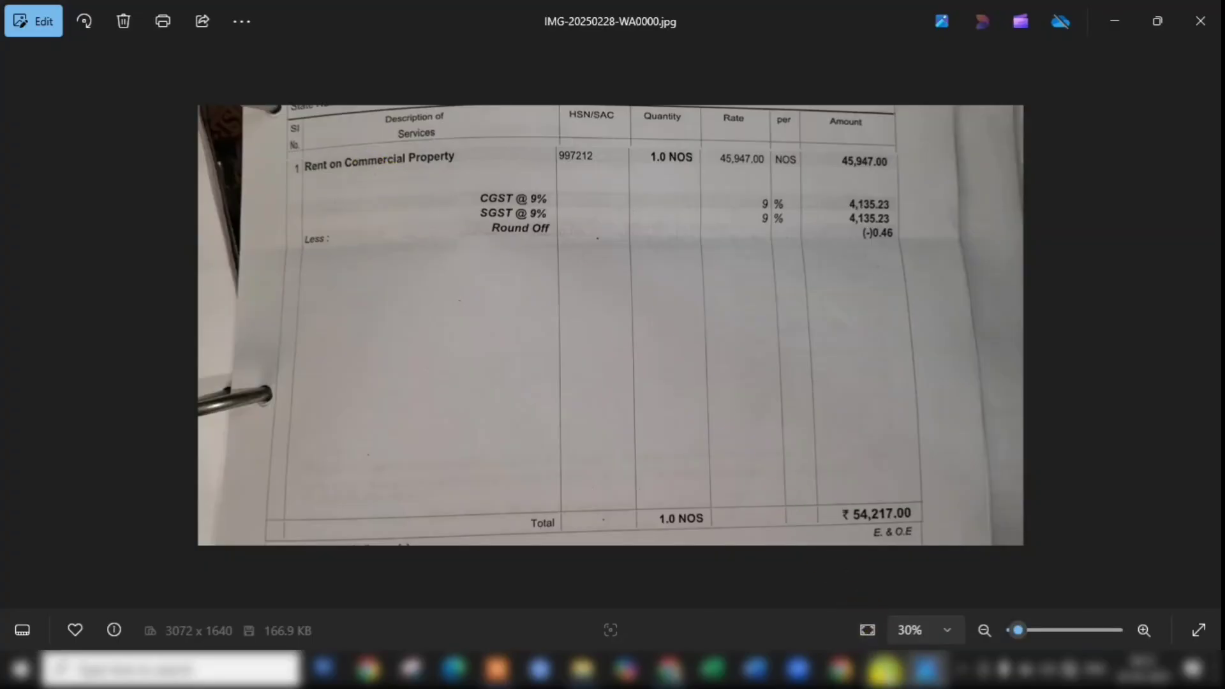
{"action": "left_click", "coordinate": [884, 669]}
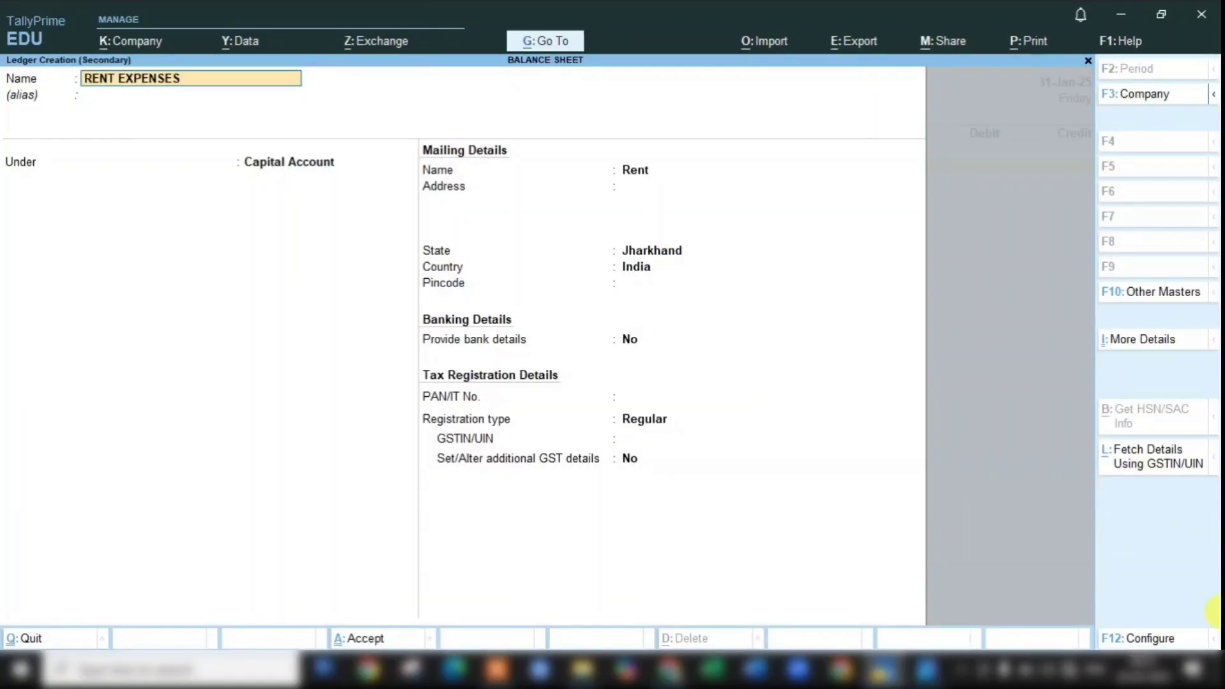
Step: Name the new ledger RENT EXPENSES and place it under Indirect Expenses
{"action": "key", "text": "Return"}
{"action": "key", "text": "Return"}
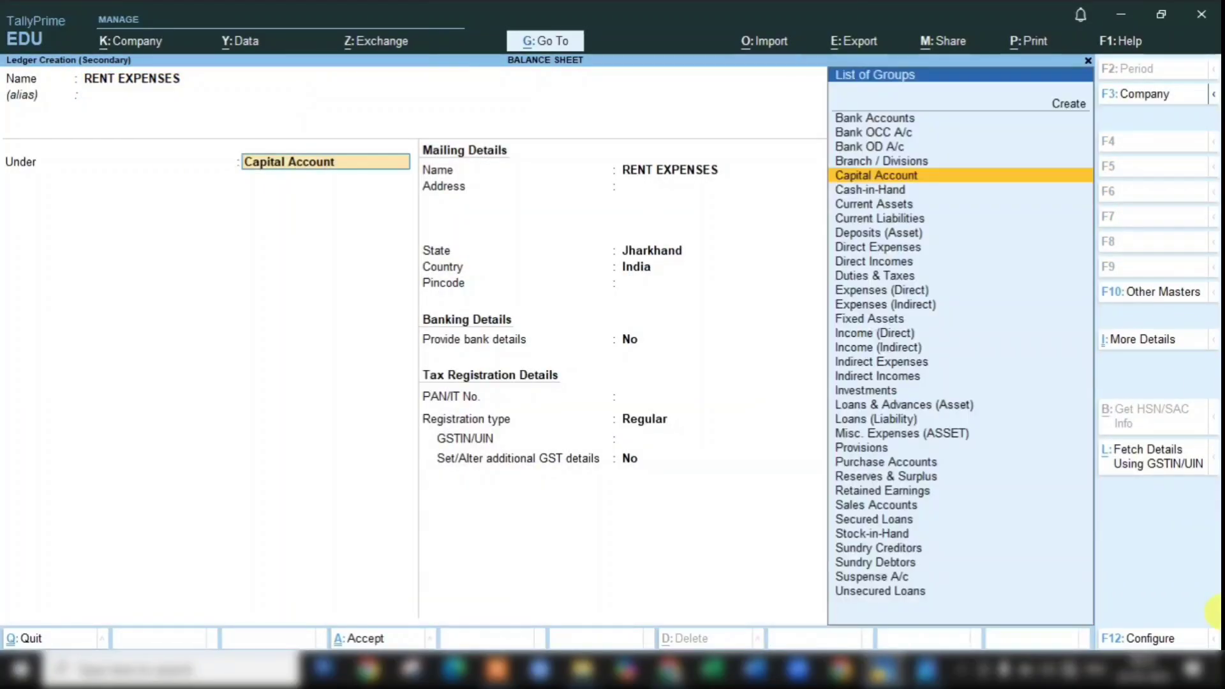
{"action": "type", "text": "INDIR"}
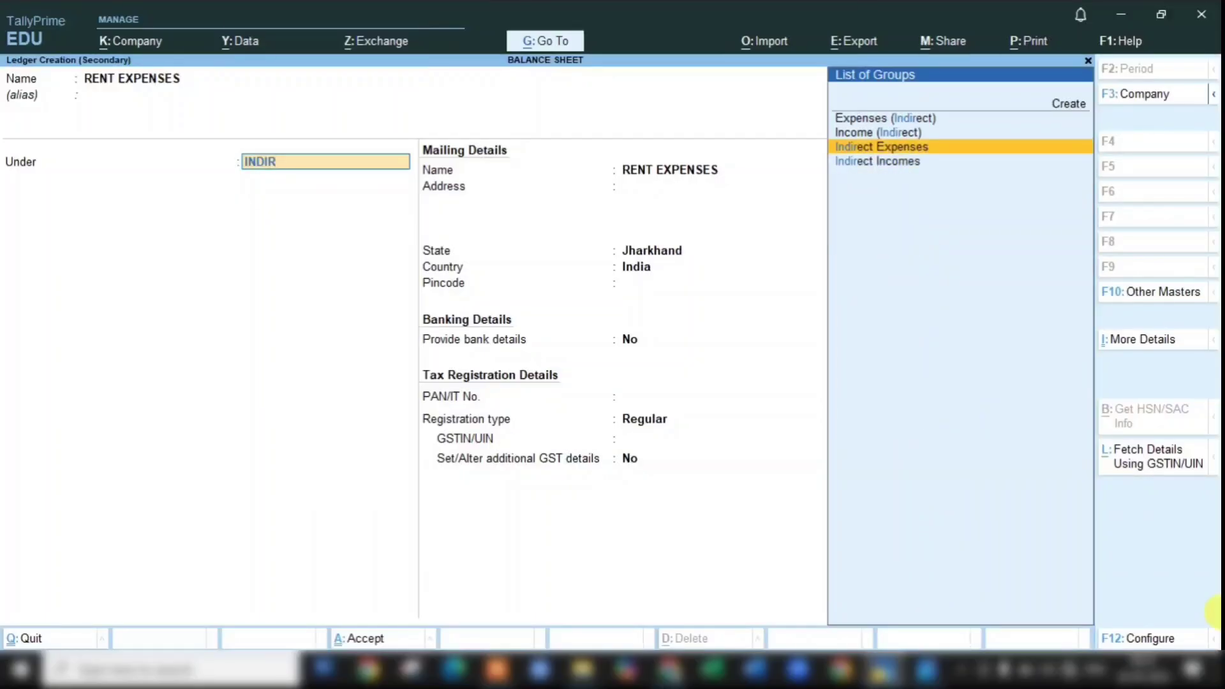
{"action": "key", "text": "Return"}
{"action": "key", "text": "Return"}
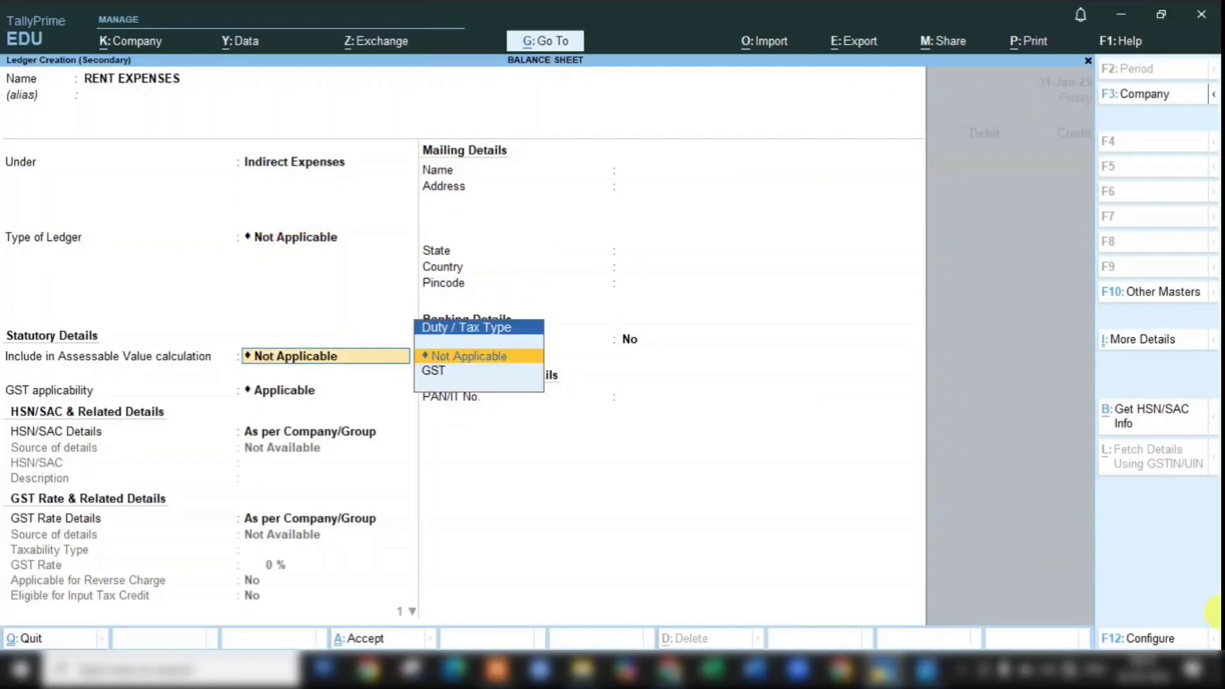
{"action": "key", "text": "Return"}
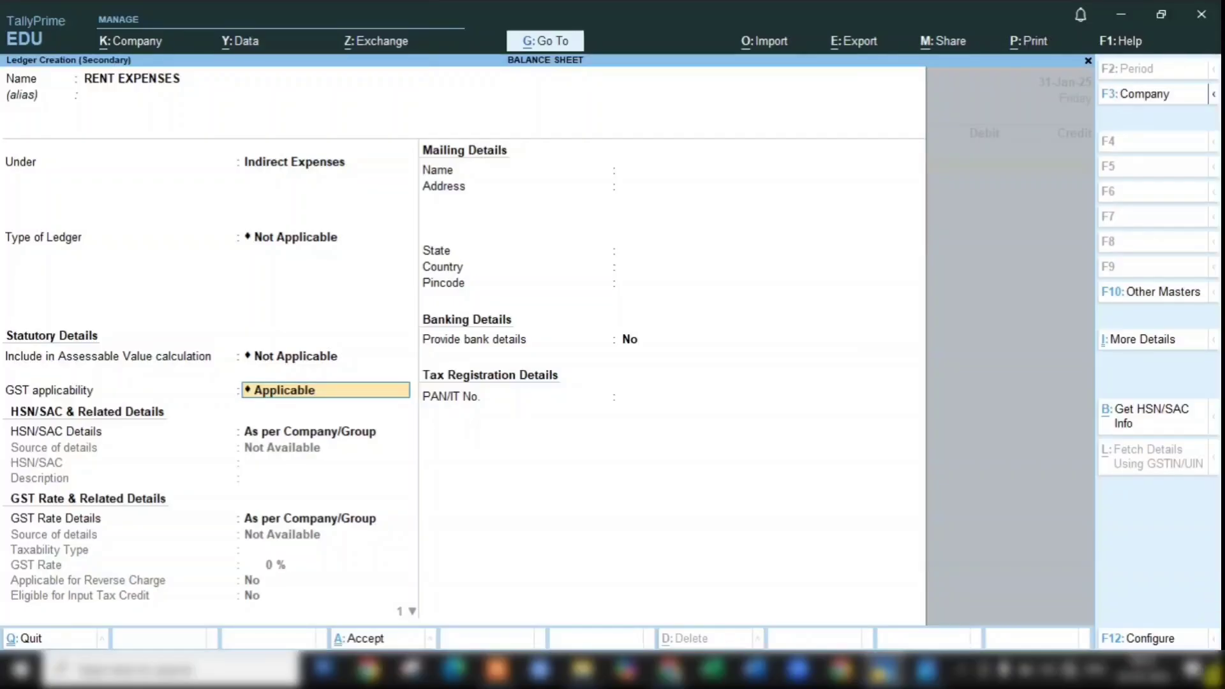
Step: Keep GST applicable, with HSN/SAC and rate details as per company/group and Services supply
{"action": "left_click", "coordinate": [927, 669]}
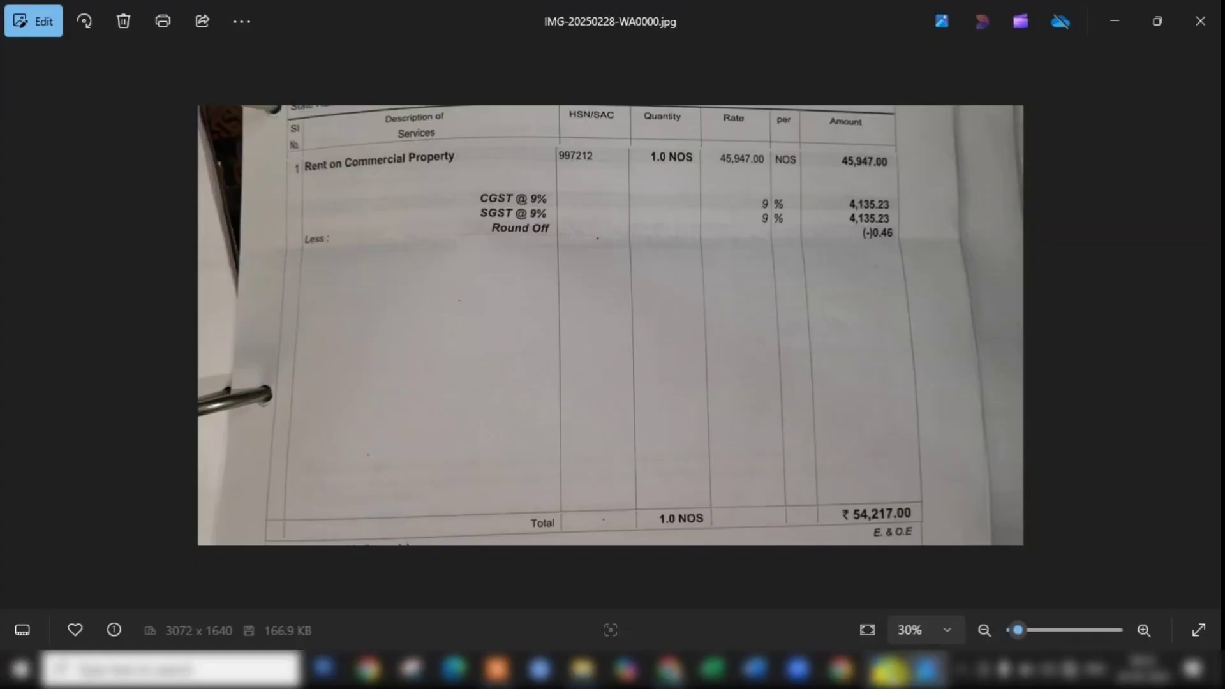
{"action": "left_click", "coordinate": [887, 669]}
{"action": "key", "text": "Return"}
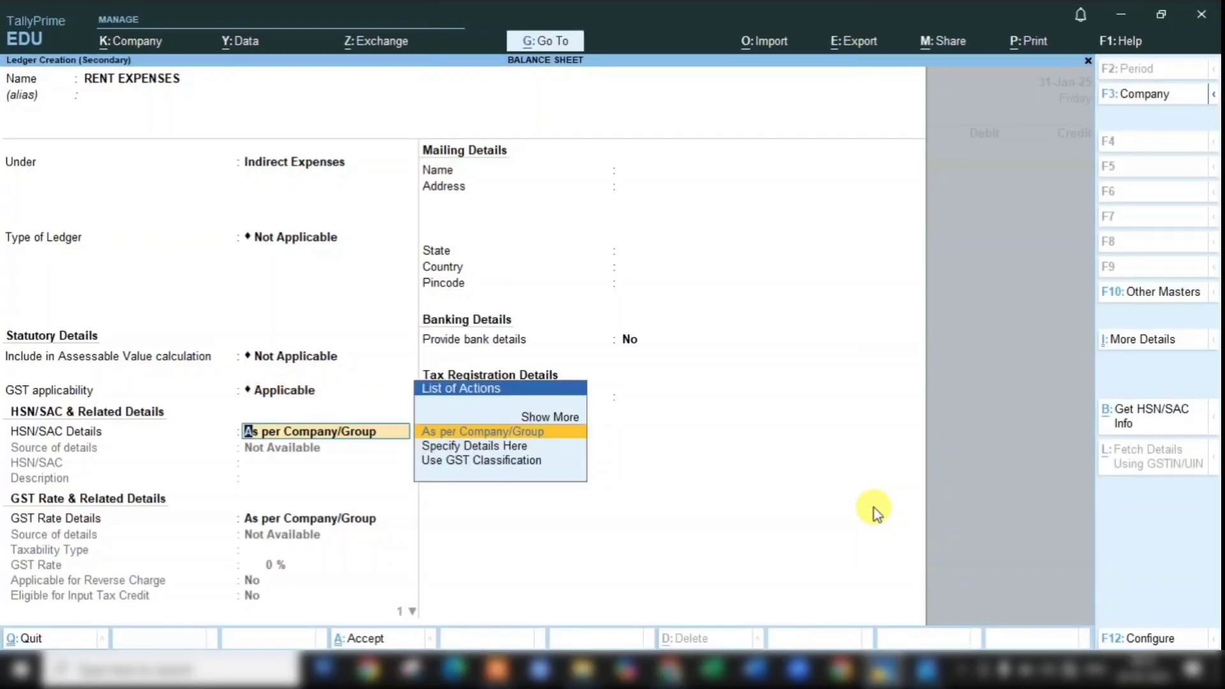
{"action": "key", "text": "Return"}
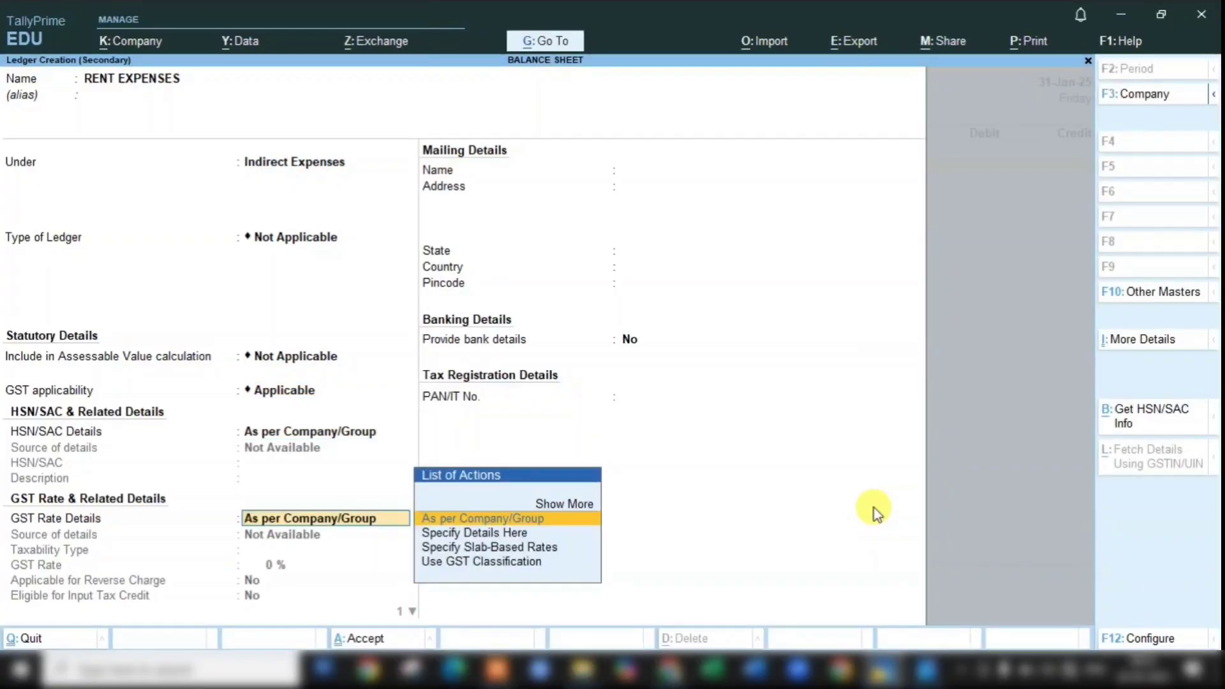
{"action": "key", "text": "Return"}
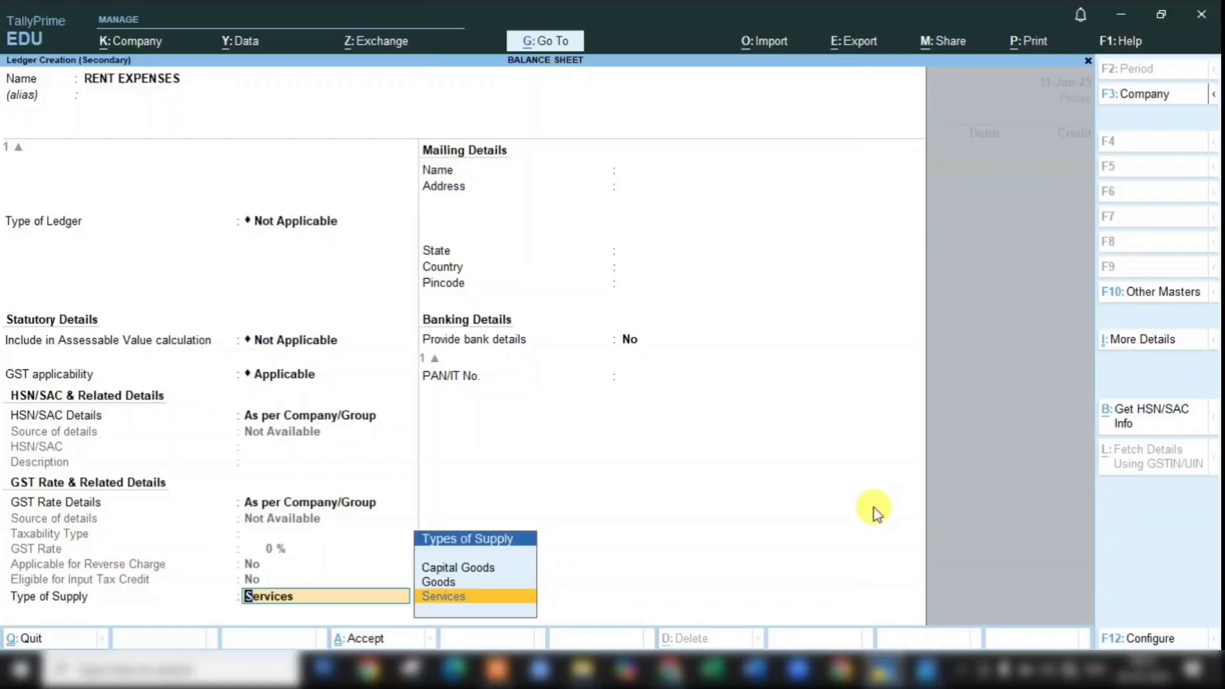
{"action": "key", "text": "Return"}
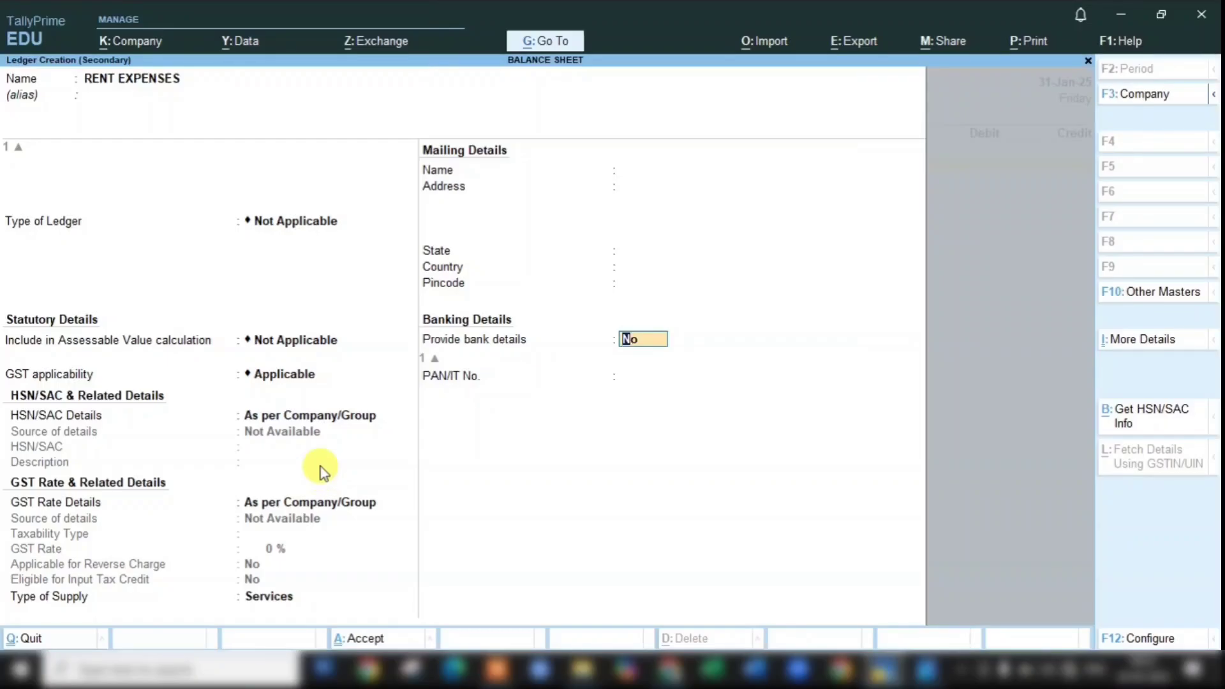
Step: Specify the ledger's HSN/SAC details directly: SAC 997212 with description RENT
{"action": "left_click", "coordinate": [311, 423]}
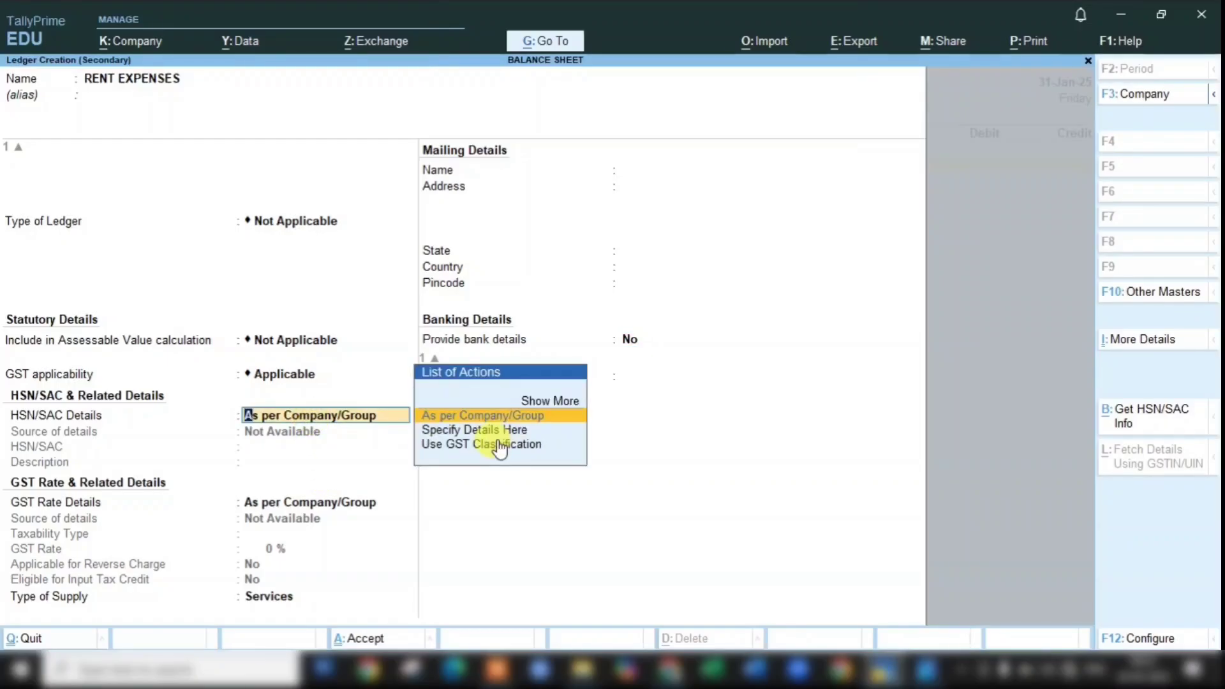
{"action": "key", "text": "Down"}
{"action": "key", "text": "Return"}
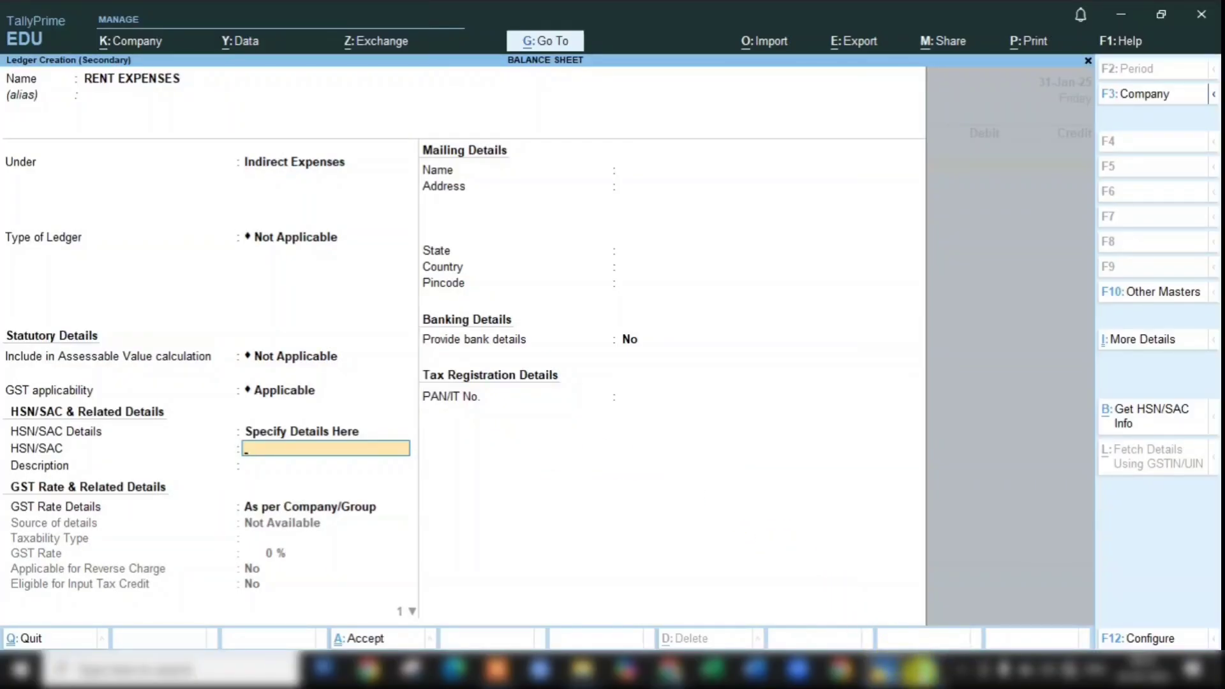
{"action": "left_click", "coordinate": [927, 668]}
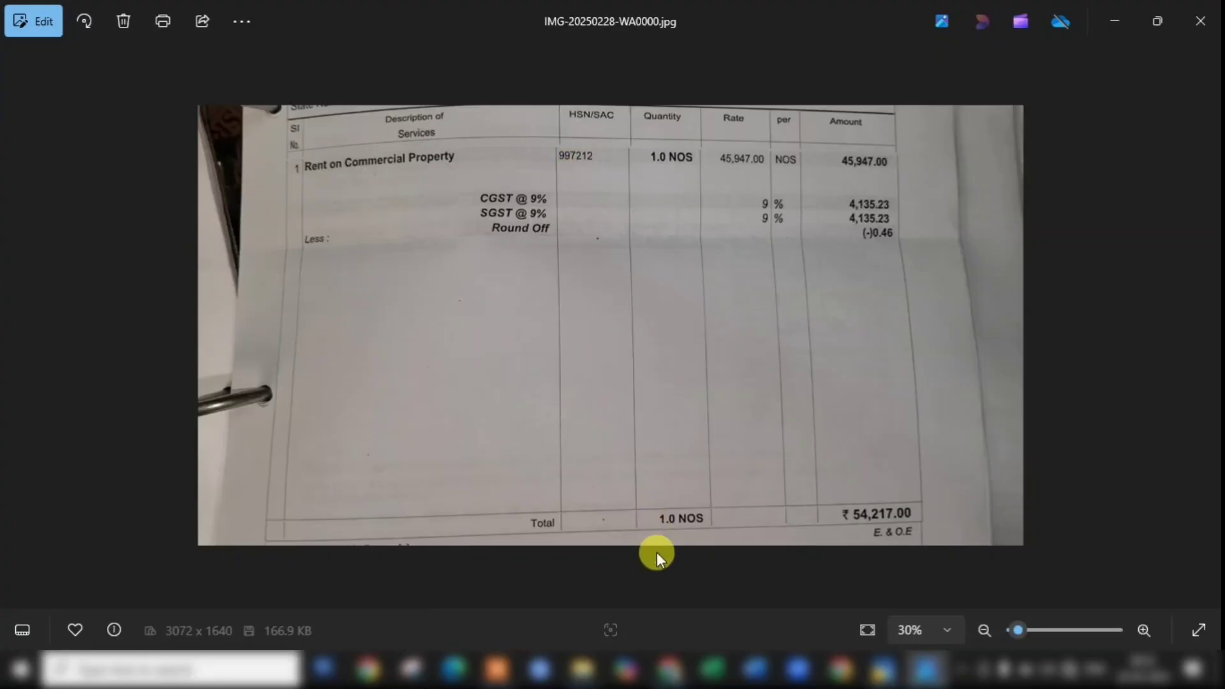
{"action": "mouse_move", "coordinate": [884, 669]}
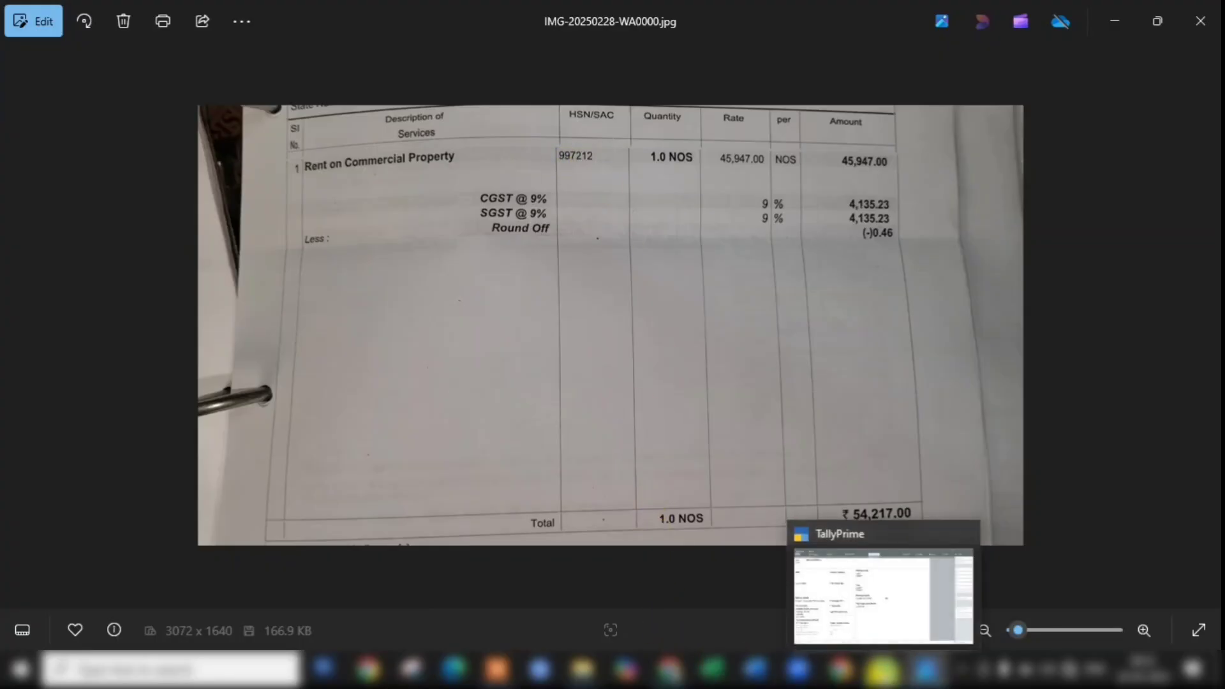
{"action": "left_click", "coordinate": [855, 632]}
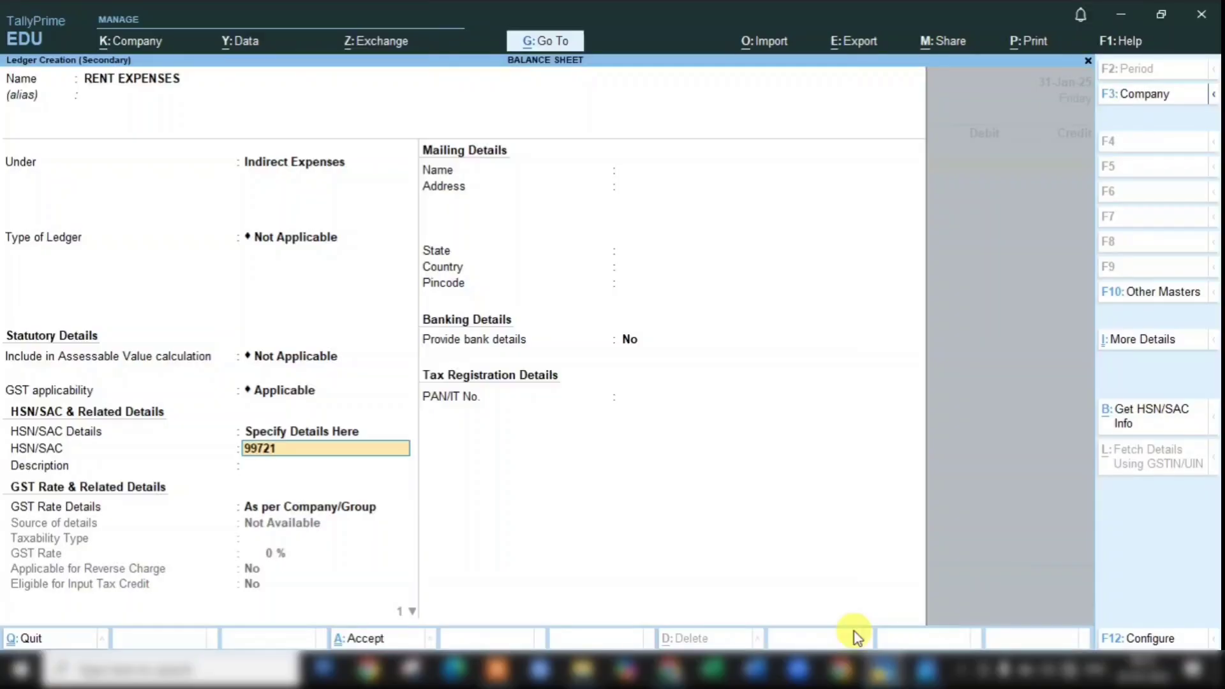
{"action": "type", "text": "2"}
{"action": "key", "text": "Return"}
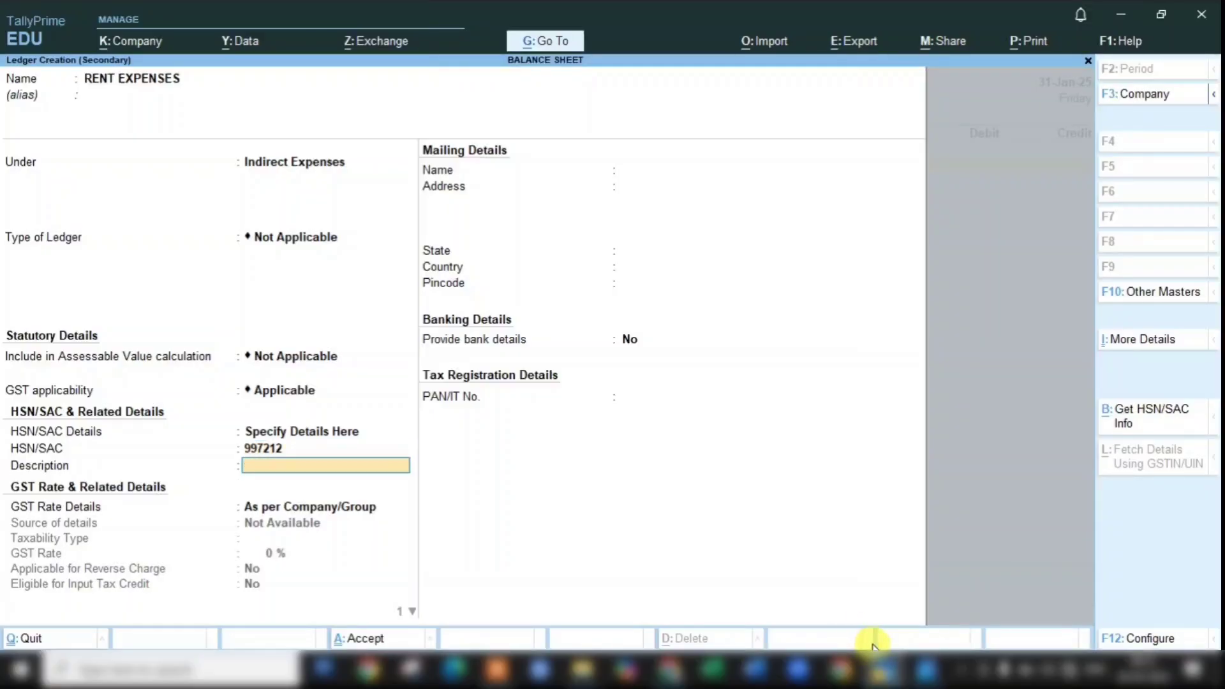
{"action": "type", "text": "RENT"}
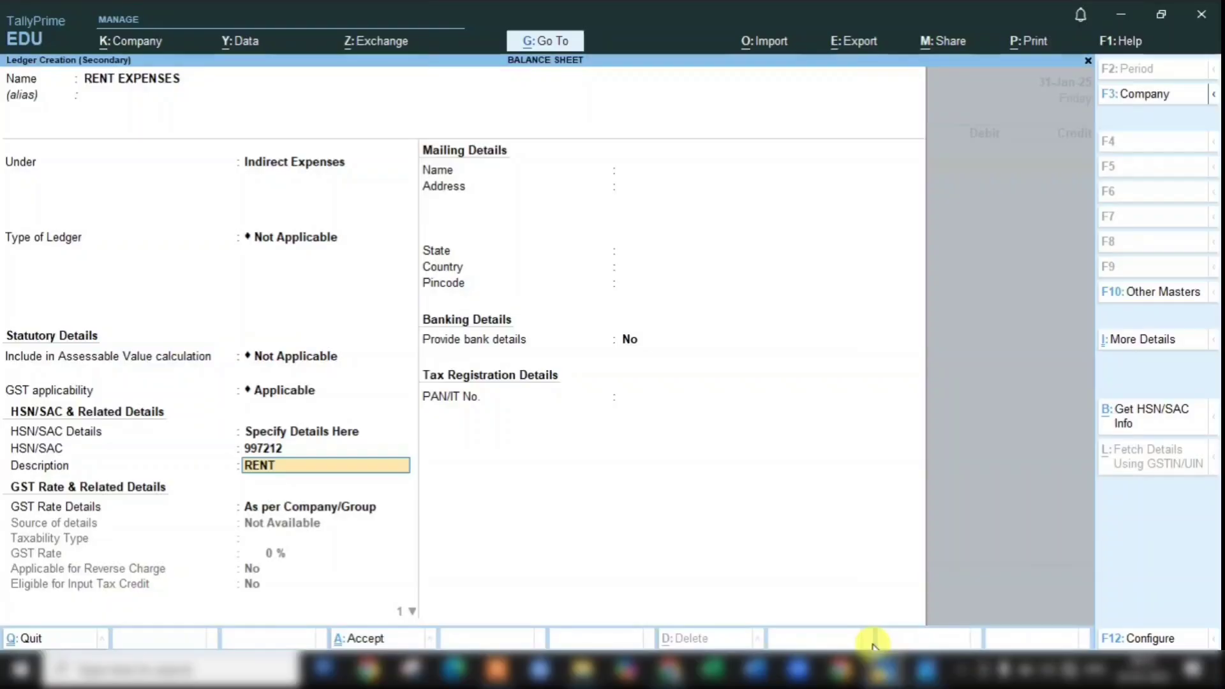
{"action": "key", "text": "Return"}
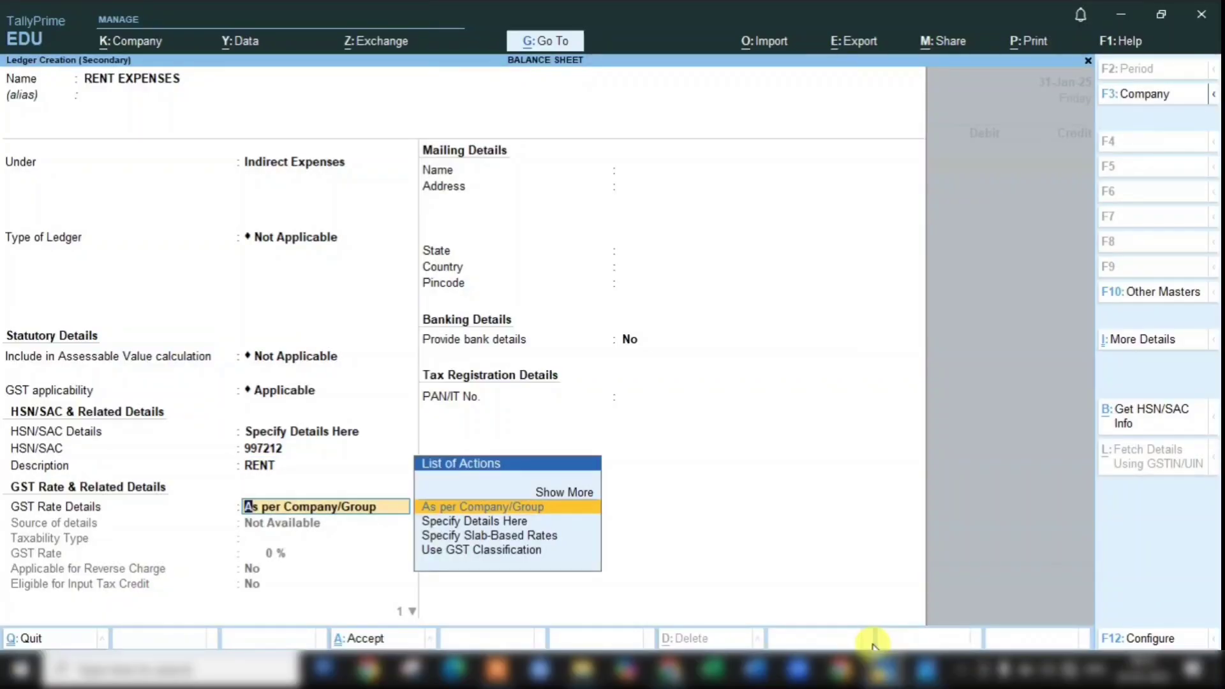
Step: Set taxable 18% GST with input credit and Services supply, then save RENT EXPENSES
{"action": "key", "text": "Down"}
{"action": "key", "text": "Return"}
{"action": "key", "text": "Return"}
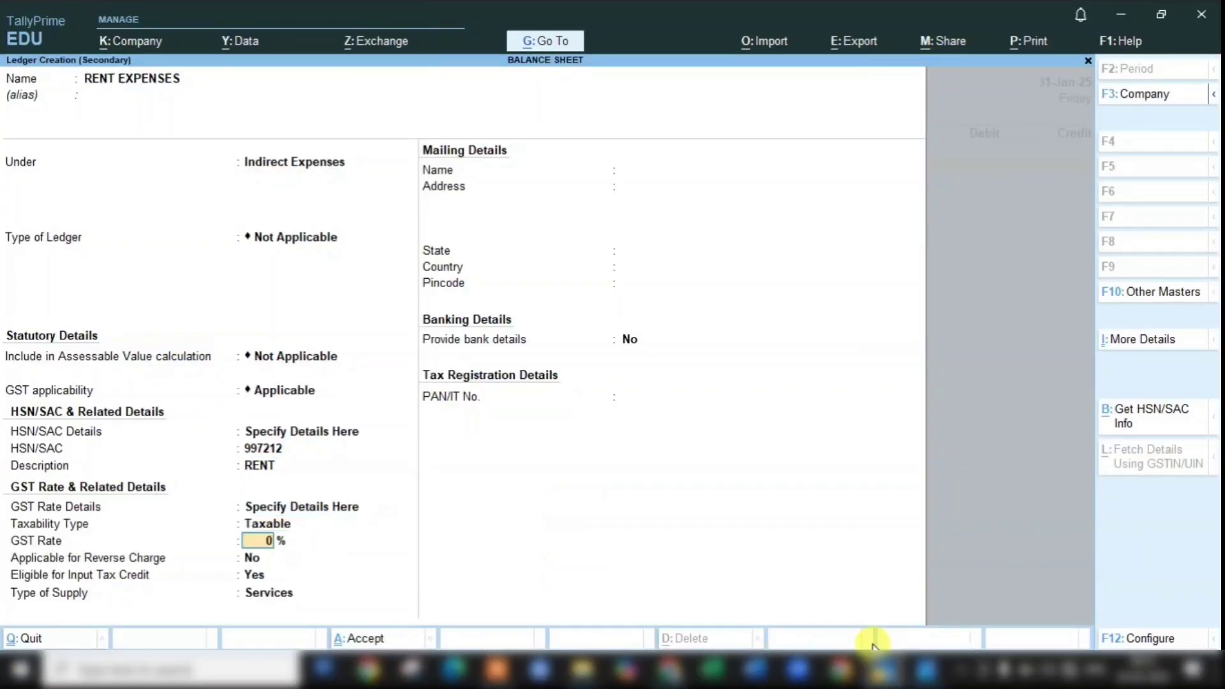
{"action": "type", "text": "18"}
{"action": "key", "text": "Return"}
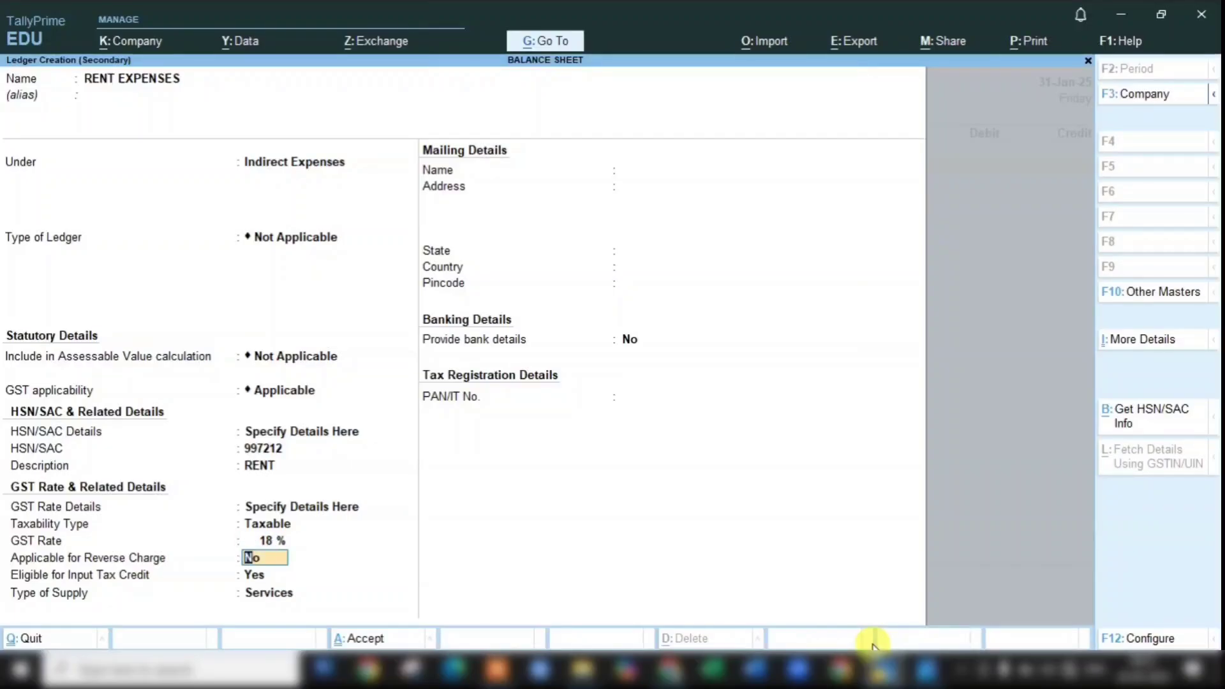
{"action": "key", "text": "Return"}
{"action": "key", "text": "Return"}
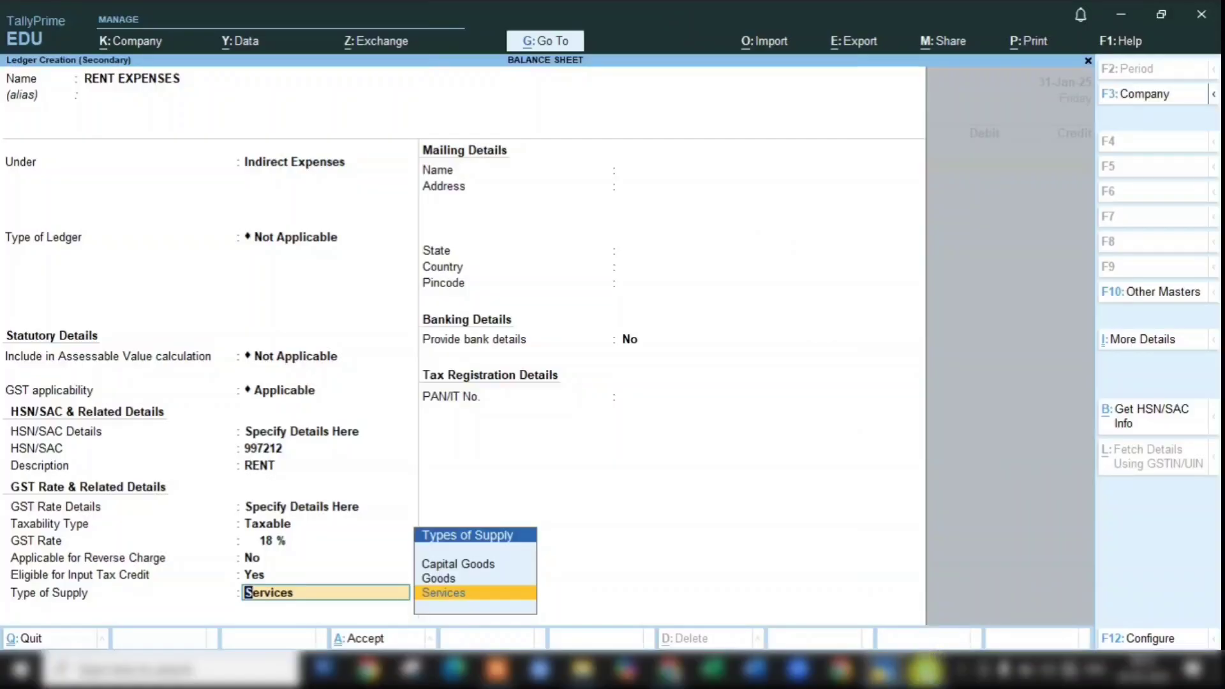
{"action": "left_click", "coordinate": [926, 669]}
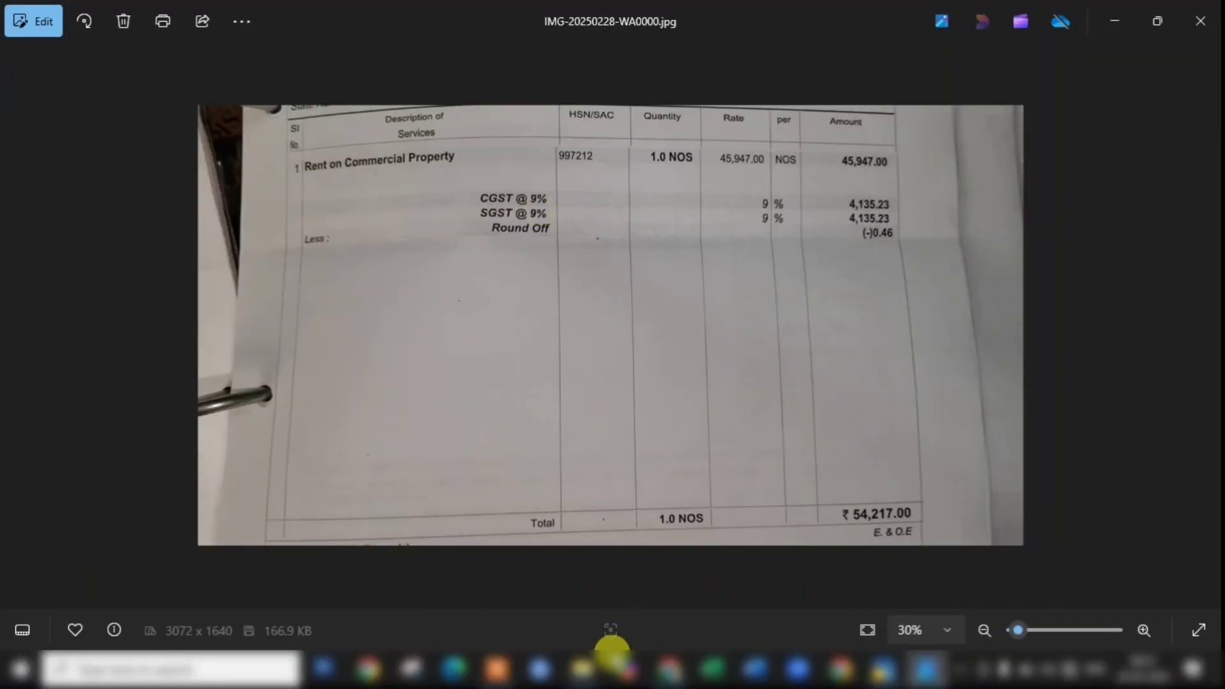
{"action": "left_click", "coordinate": [886, 669]}
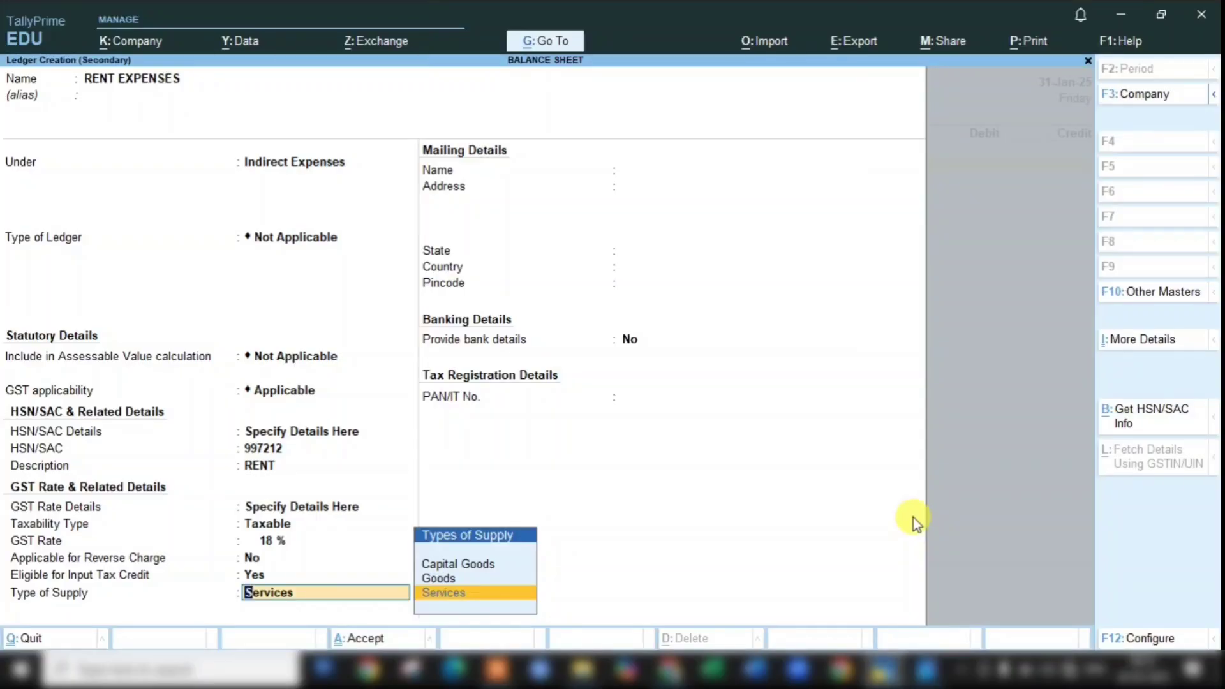
{"action": "key", "text": "Return"}
{"action": "key", "text": "Return"}
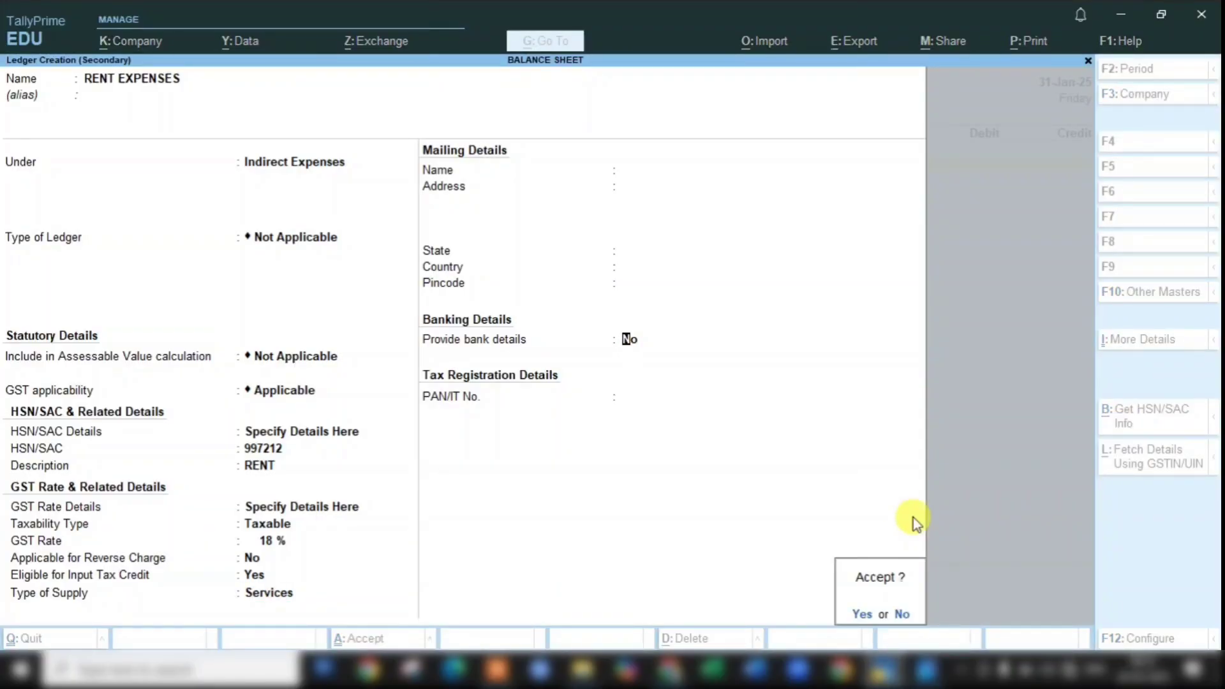
{"action": "key", "text": "Return"}
{"action": "key", "text": "Return"}
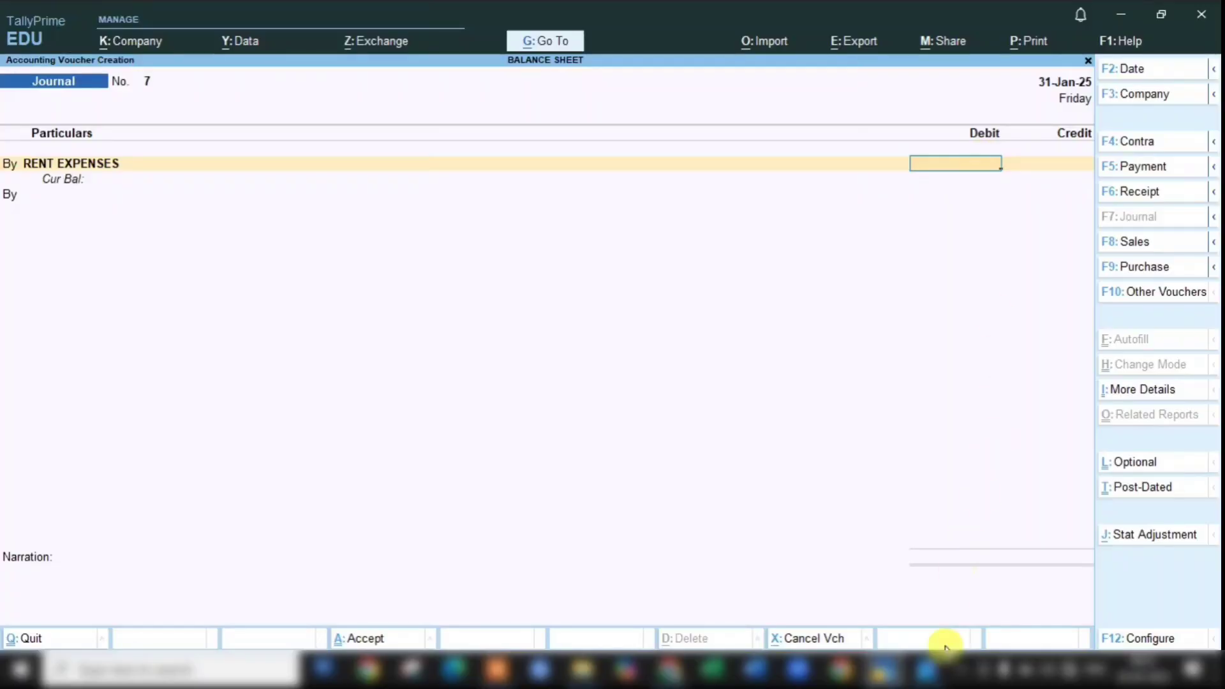
Step: Debit RENT EXPENSES 45,947.00 in Journal No. 7
{"action": "left_click", "coordinate": [927, 669]}
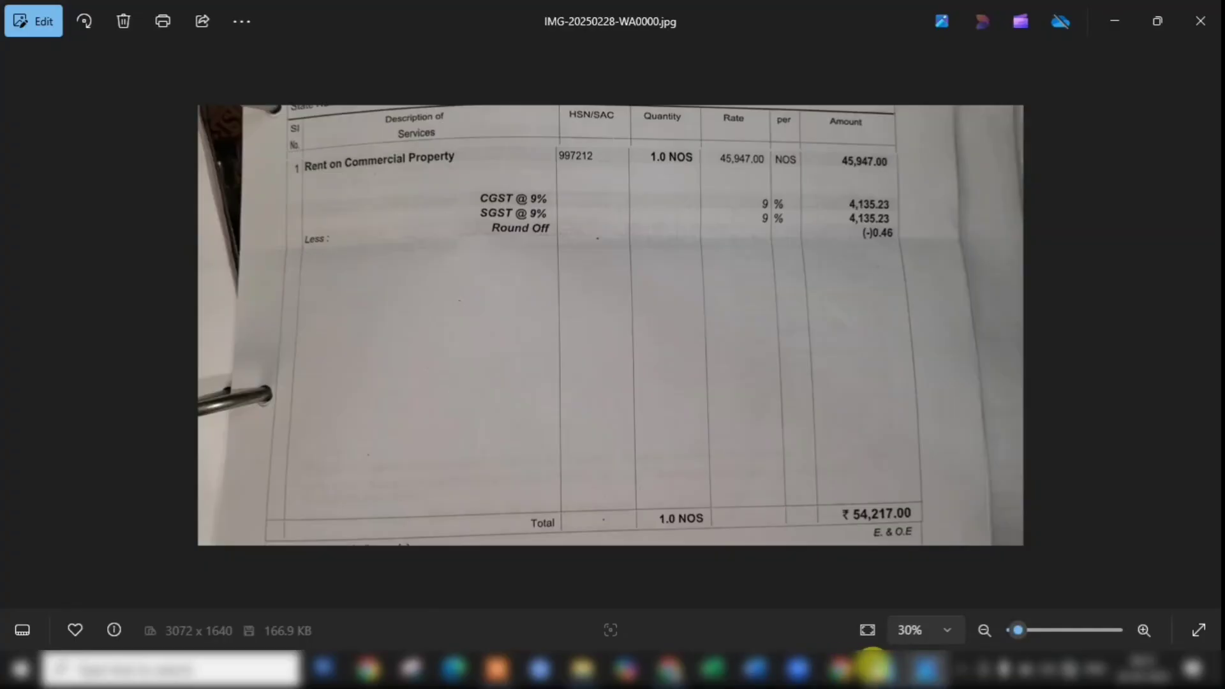
{"action": "left_click", "coordinate": [881, 668]}
{"action": "type", "text": "4"}
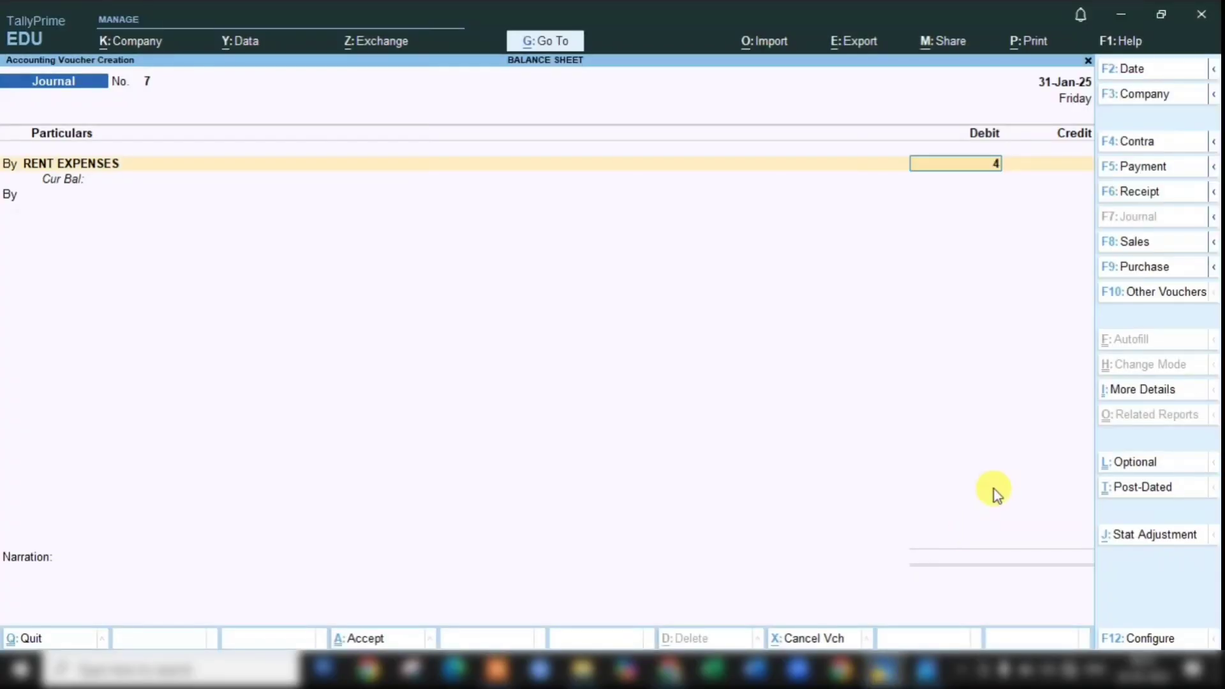
{"action": "type", "text": "5947"}
{"action": "key", "text": "Return"}
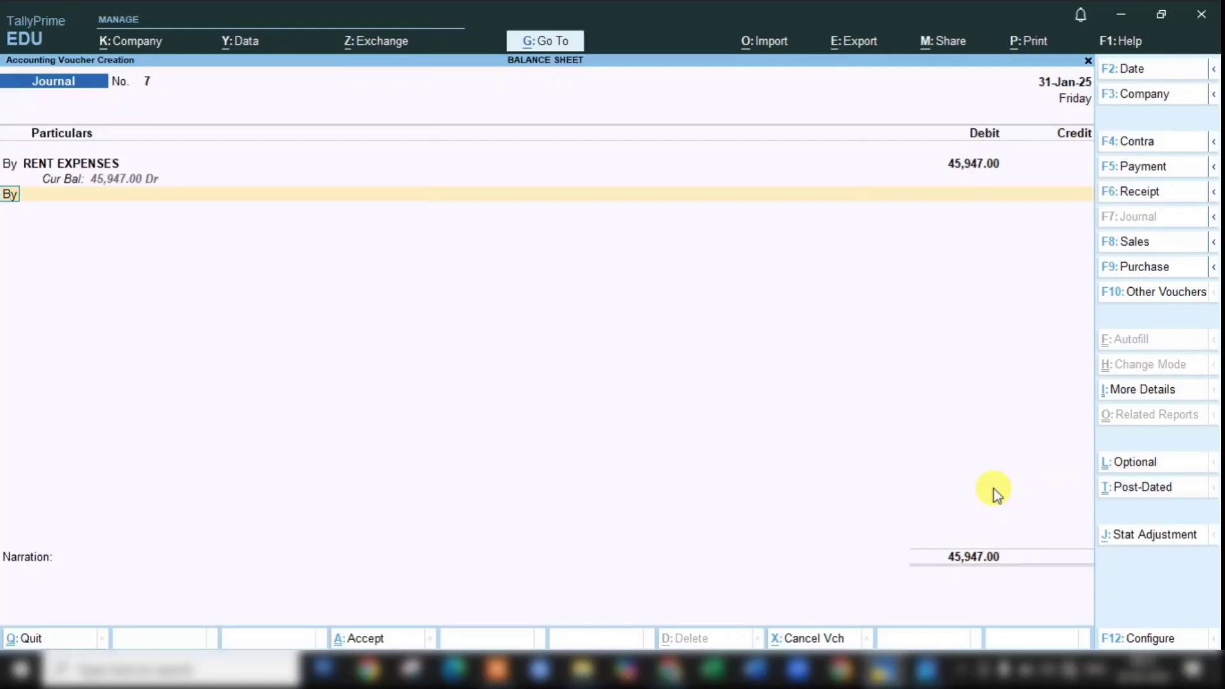
Step: Add a CGST debit line of 4,135.23 taken from the invoice
{"action": "key", "text": "Return"}
{"action": "type", "text": "CGST"}
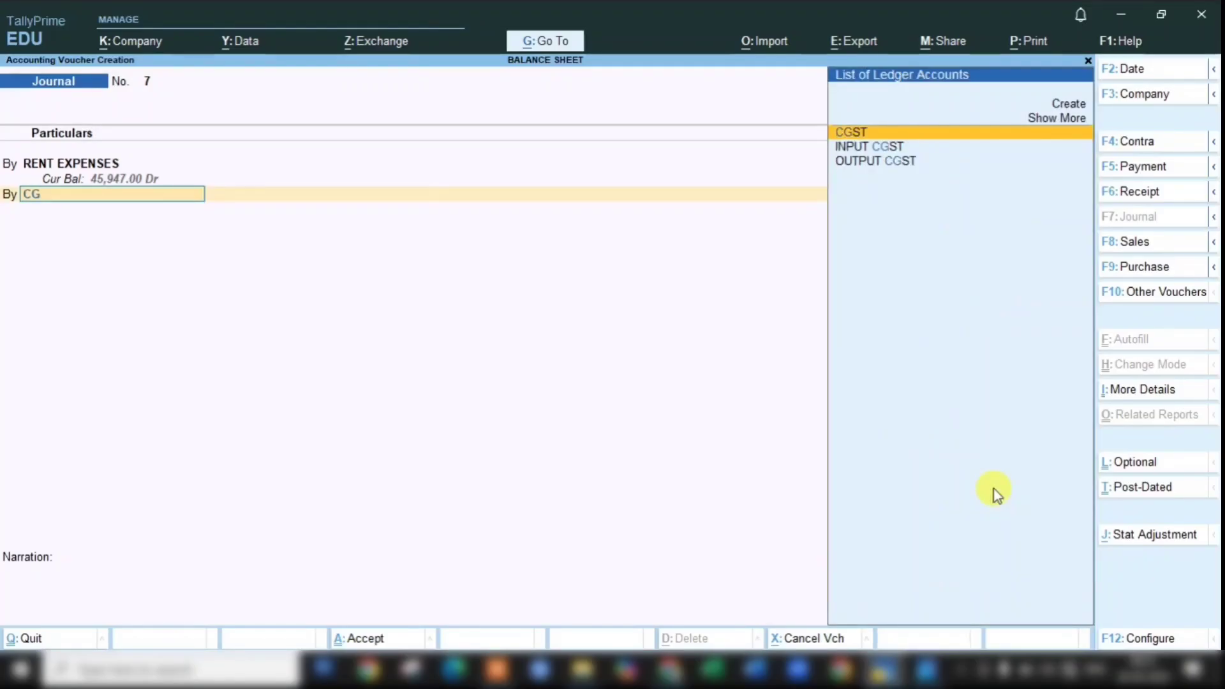
{"action": "key", "text": "Return"}
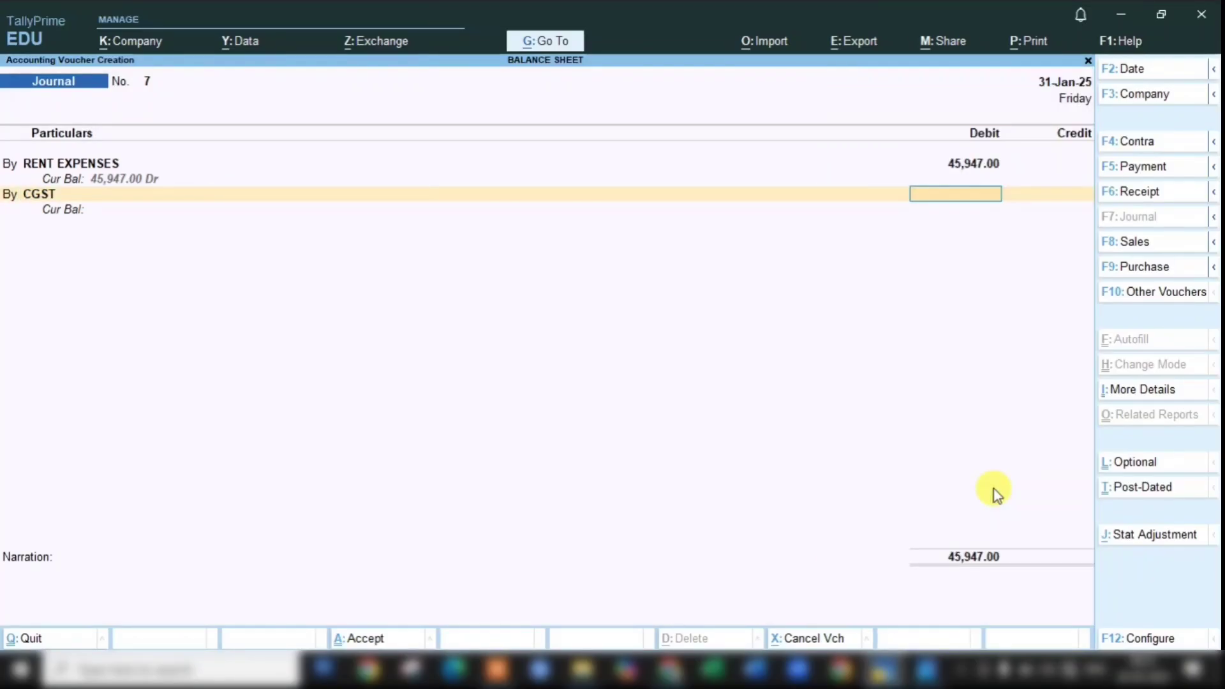
{"action": "left_click", "coordinate": [926, 669]}
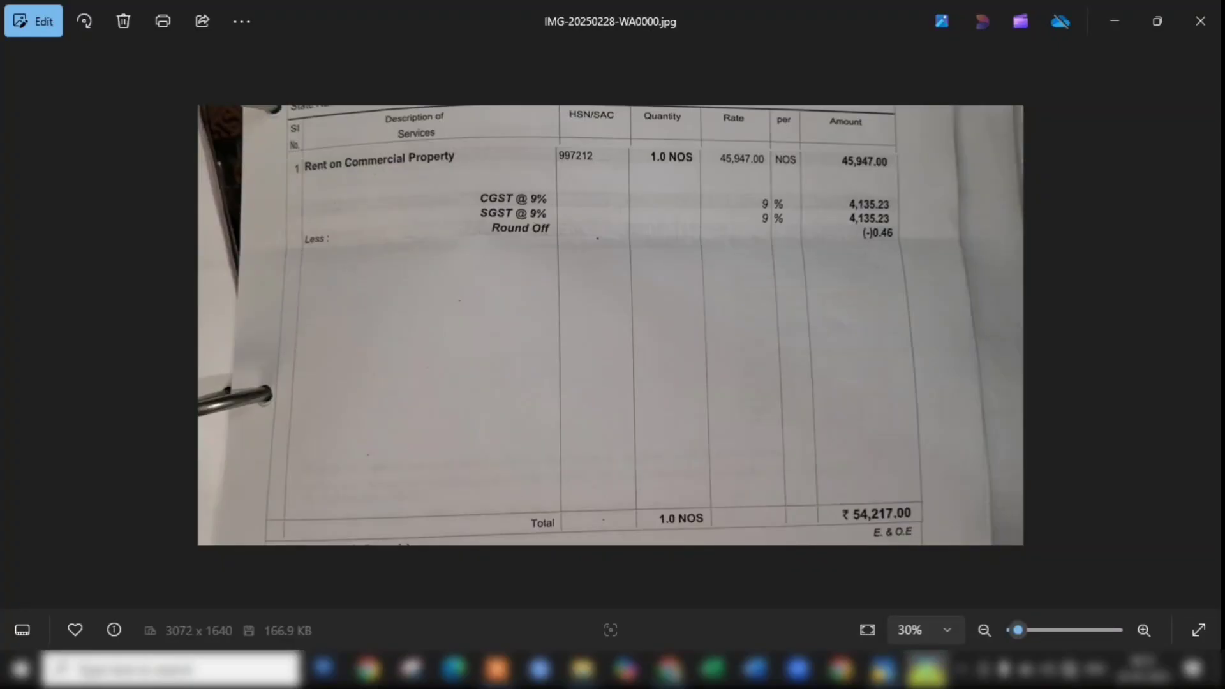
{"action": "left_click", "coordinate": [932, 668]}
{"action": "type", "text": "4135"}
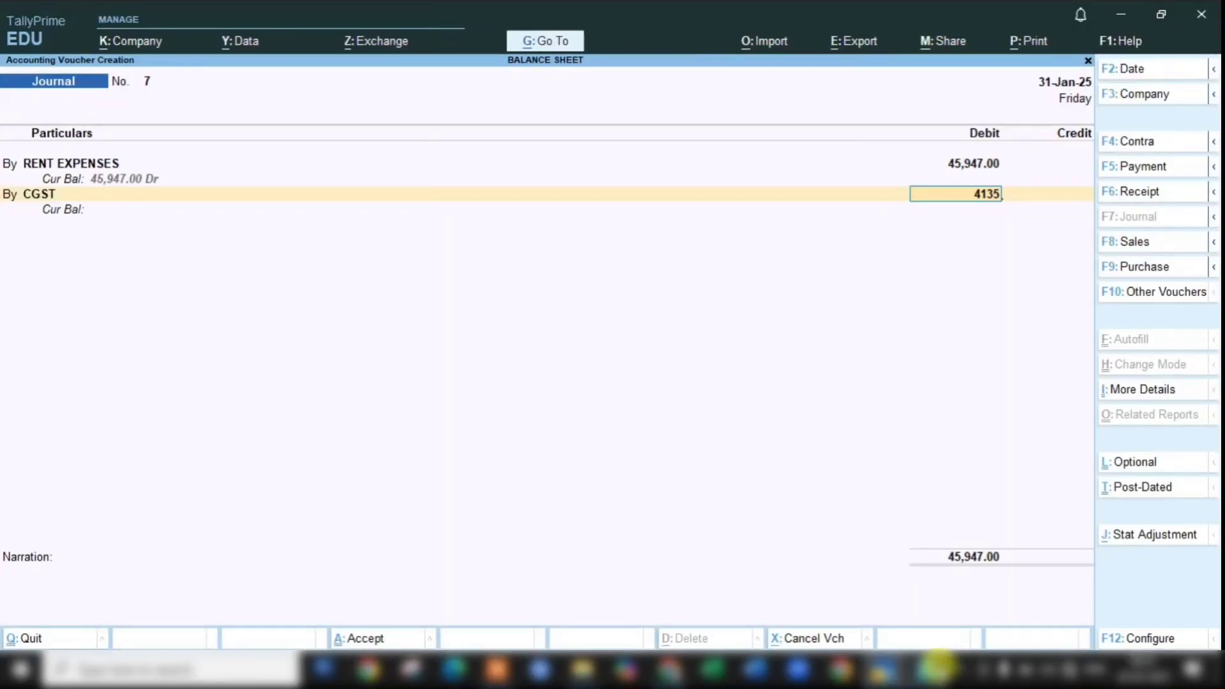
{"action": "type", "text": ".23"}
{"action": "key", "text": "Return"}
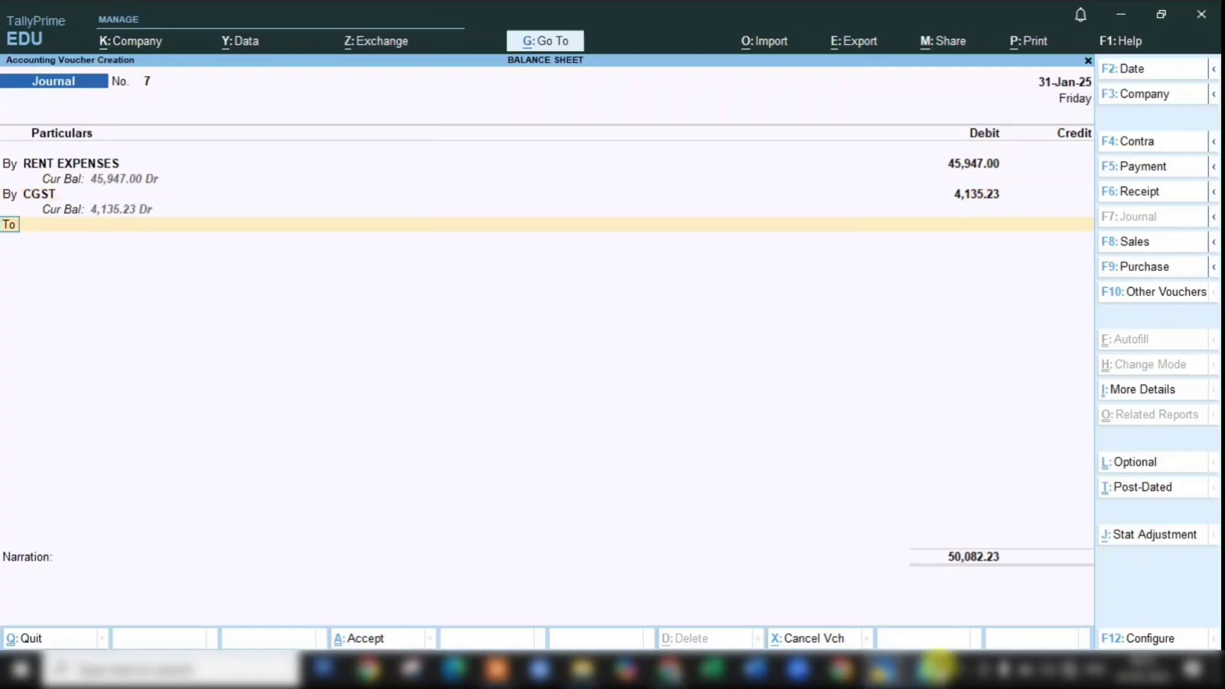
Step: Add an SGST debit line of 4,135.23, bringing debits to 54,217.46
{"action": "type", "text": "b"}
{"action": "key", "text": "Return"}
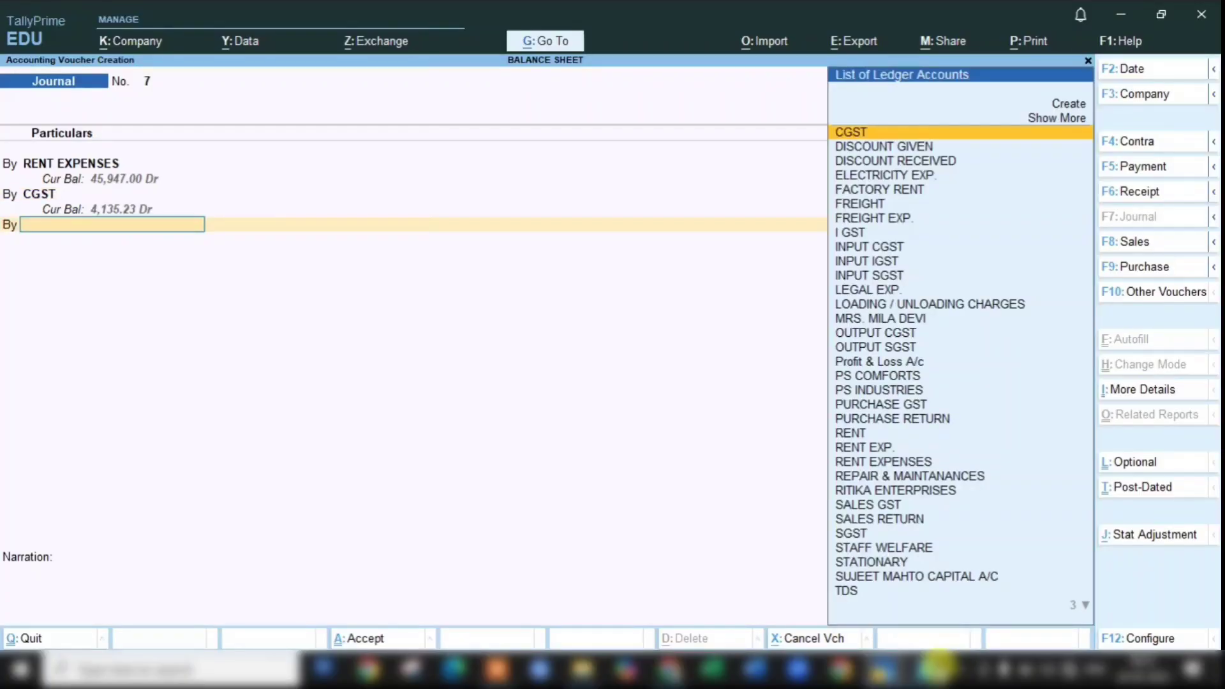
{"action": "type", "text": "SGS"}
{"action": "key", "text": "Return"}
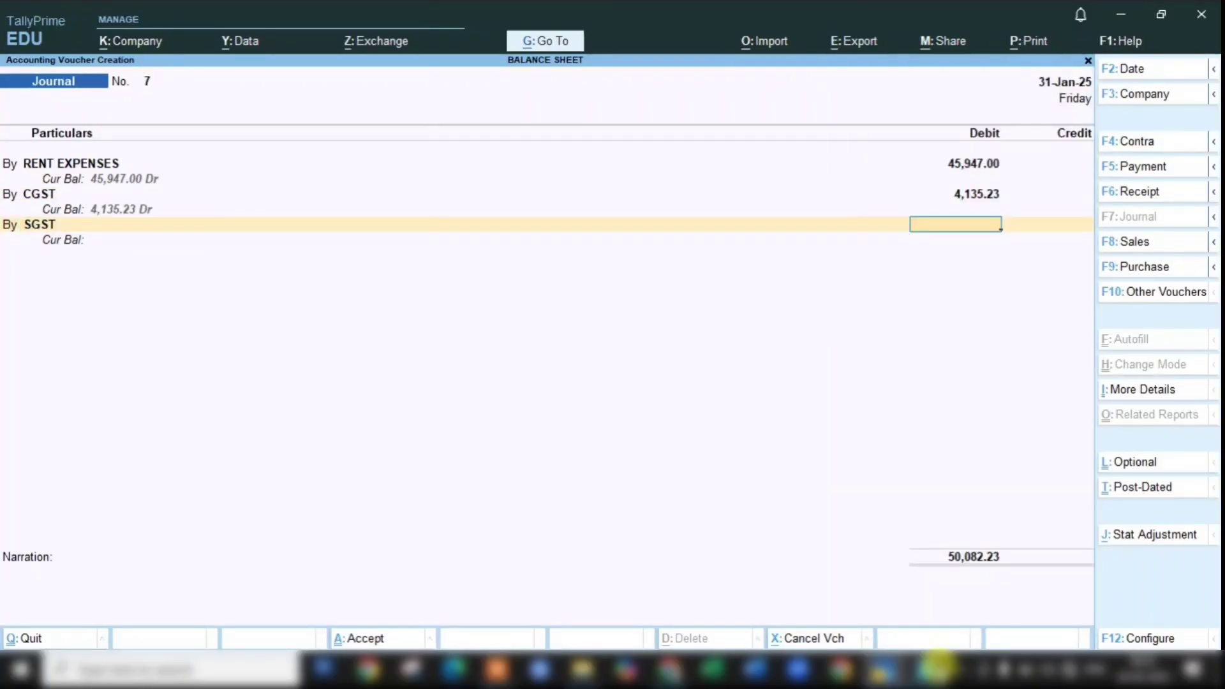
{"action": "type", "text": "4135.23"}
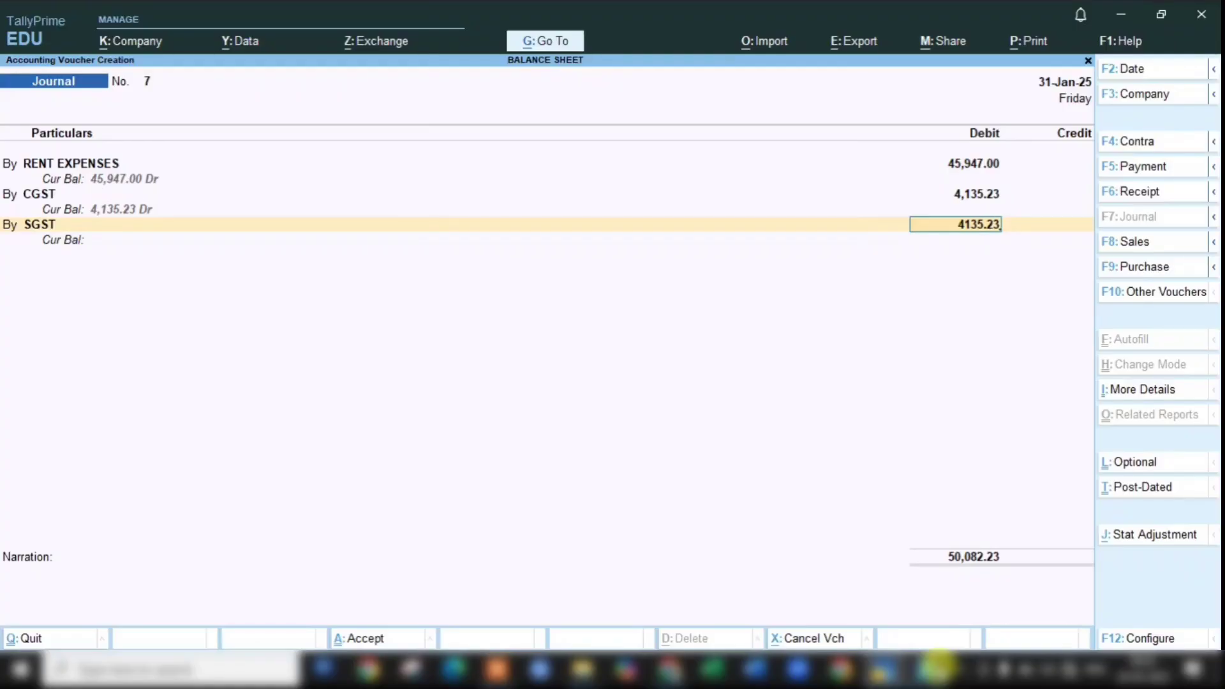
{"action": "key", "text": "Return"}
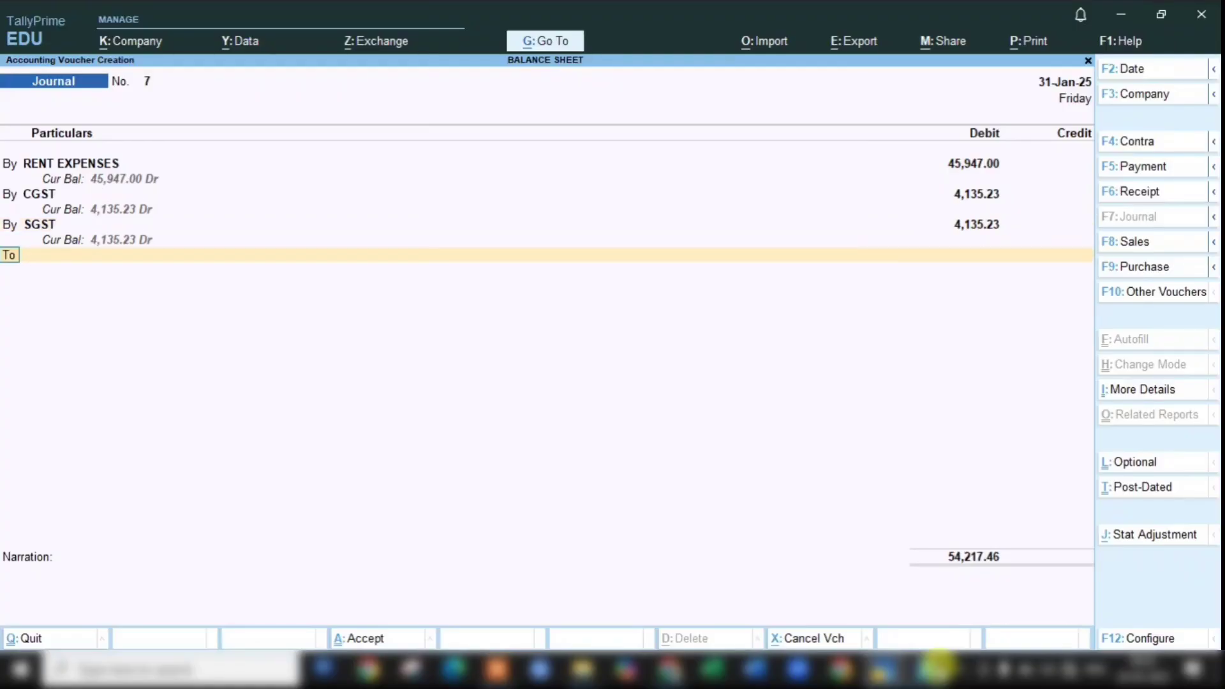
{"action": "left_click", "coordinate": [937, 667]}
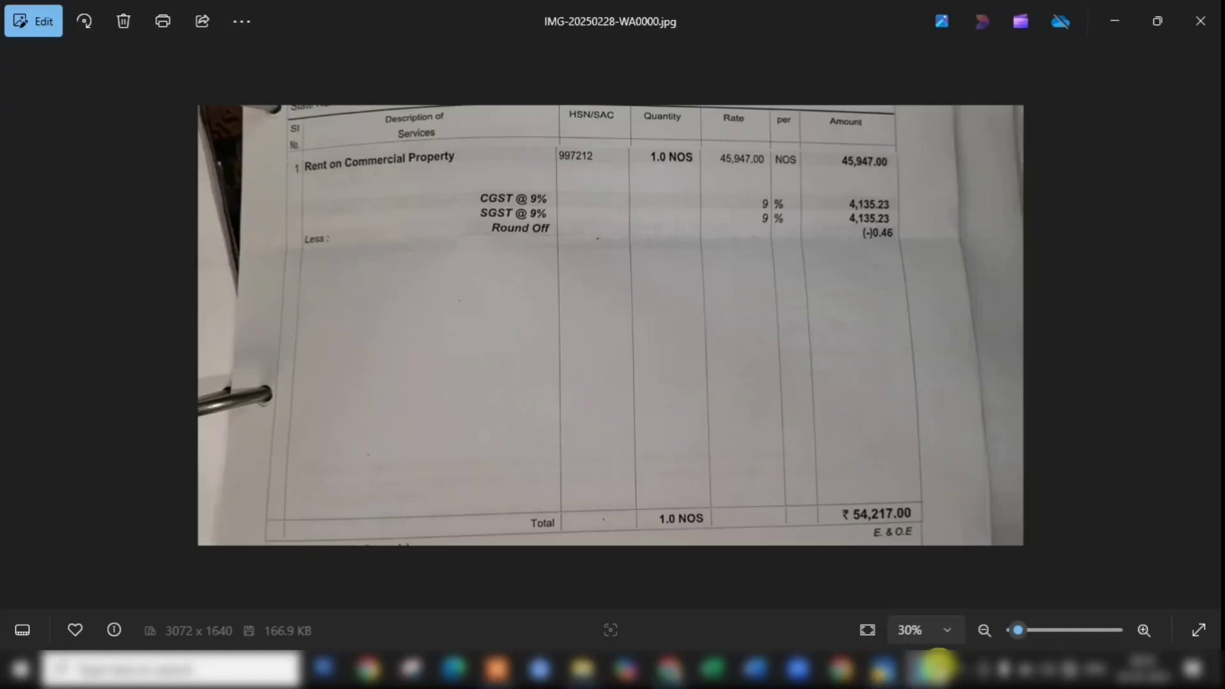
Step: Begin the To credit line of Journal No. 7 with the ledger list open, rechecking the invoice
{"action": "left_click", "coordinate": [937, 667]}
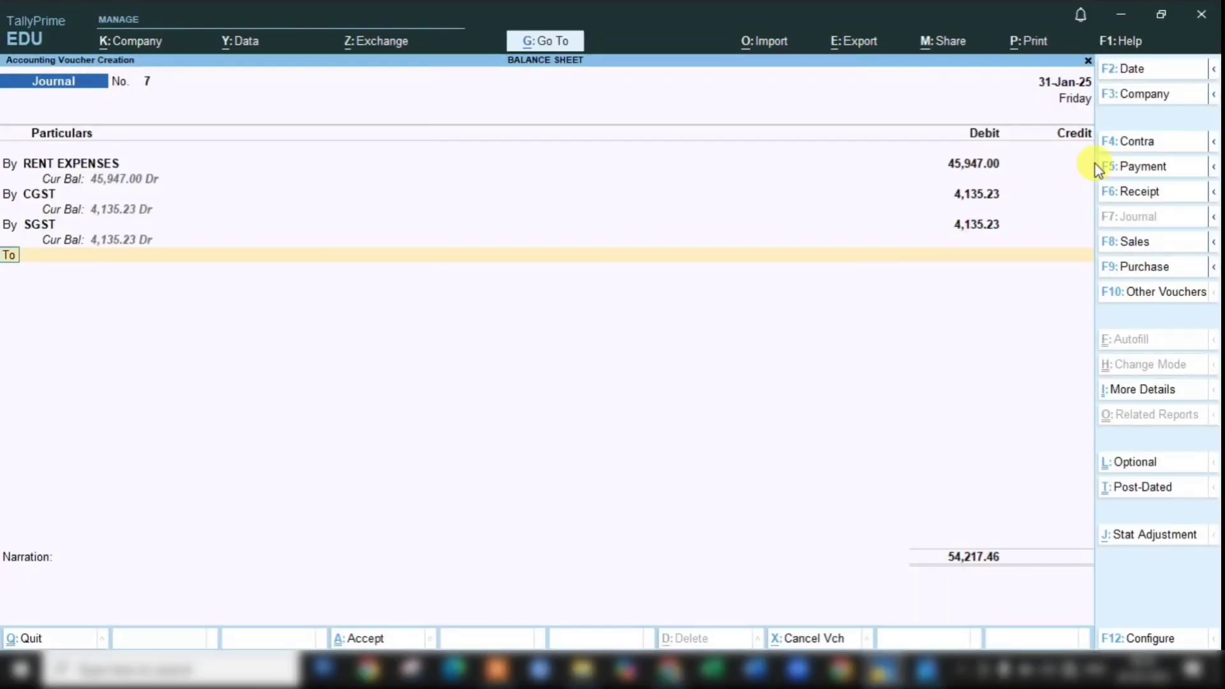
{"action": "key", "text": "Return"}
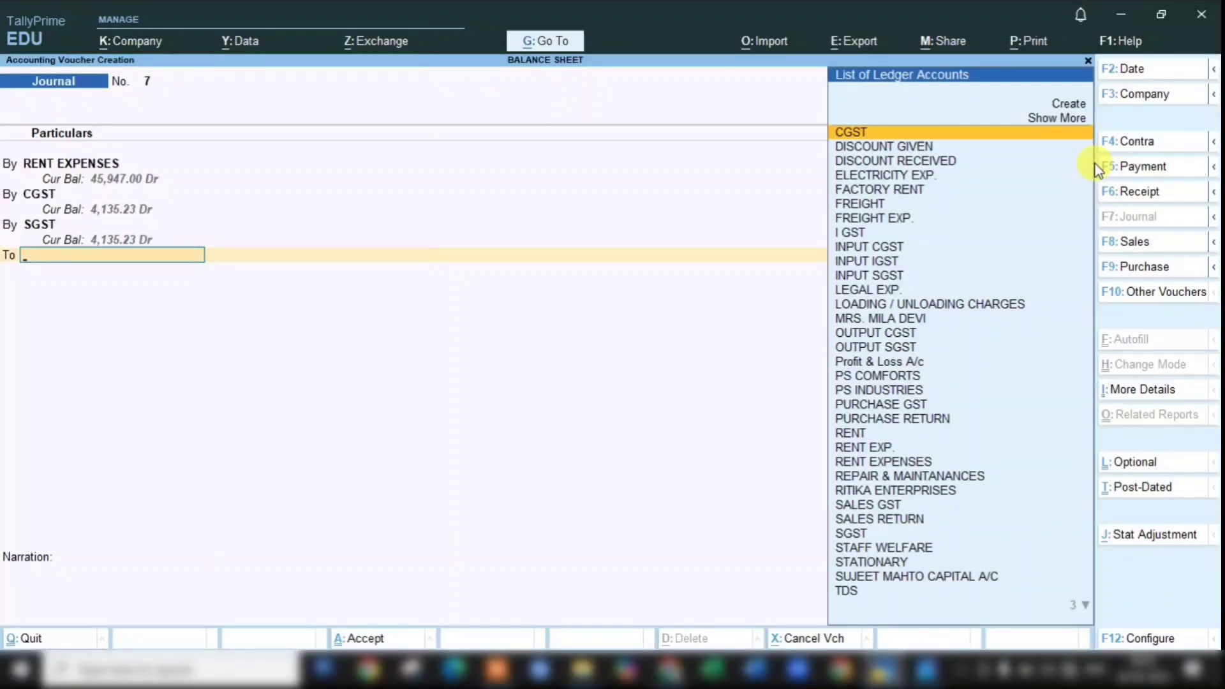
{"action": "left_click", "coordinate": [926, 669]}
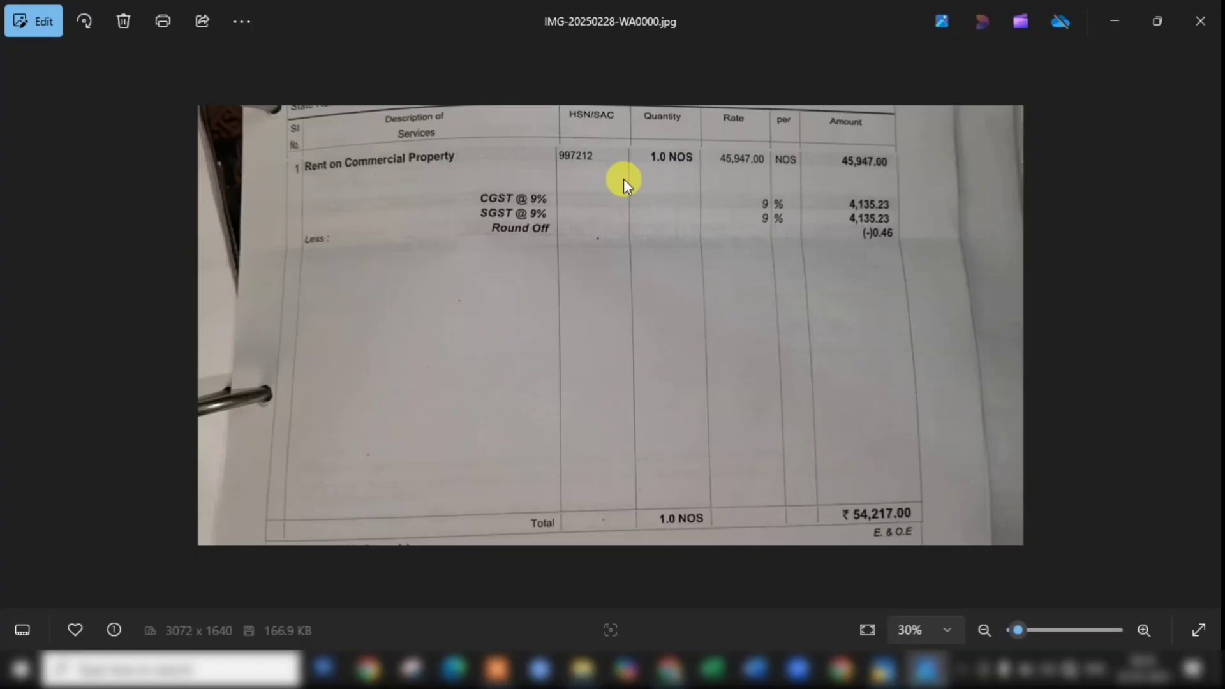
{"action": "key", "text": "alt+Tab"}
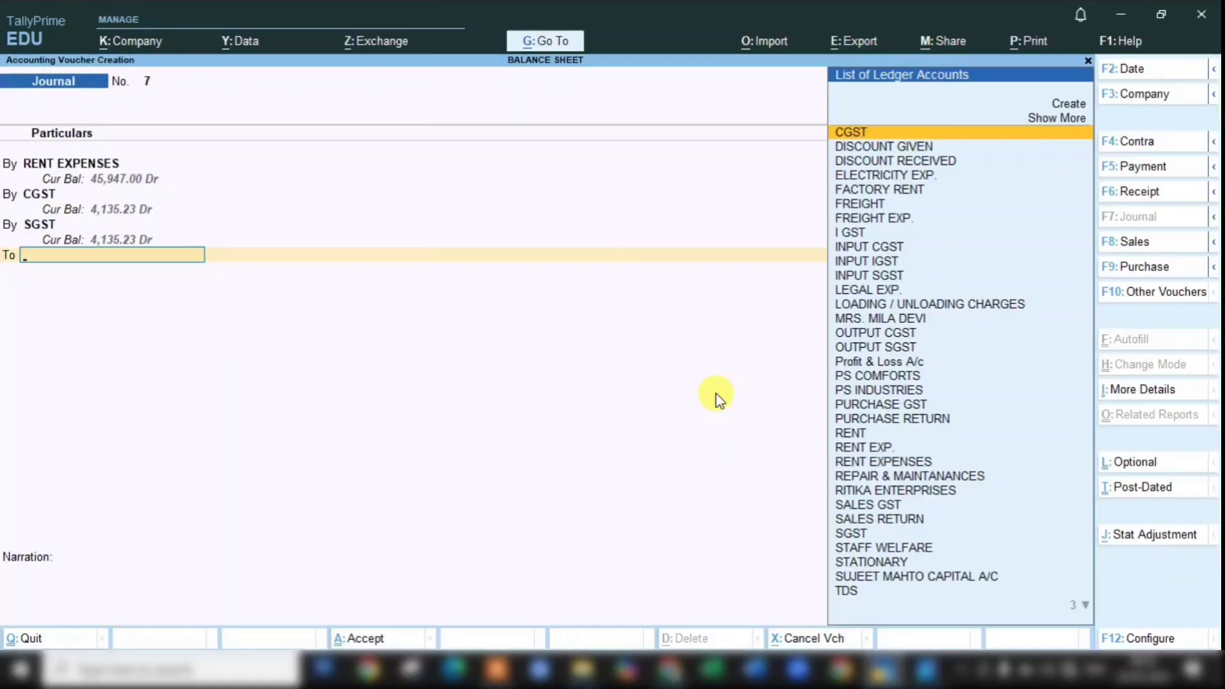
Step: Create the landlord's Traders ledger under Sundry Creditors, bill-by-bill, with Regular GST registration
{"action": "key", "text": "alt+c"}
{"action": "type", "text": "MRS . MILA DEVI TRADERS"}
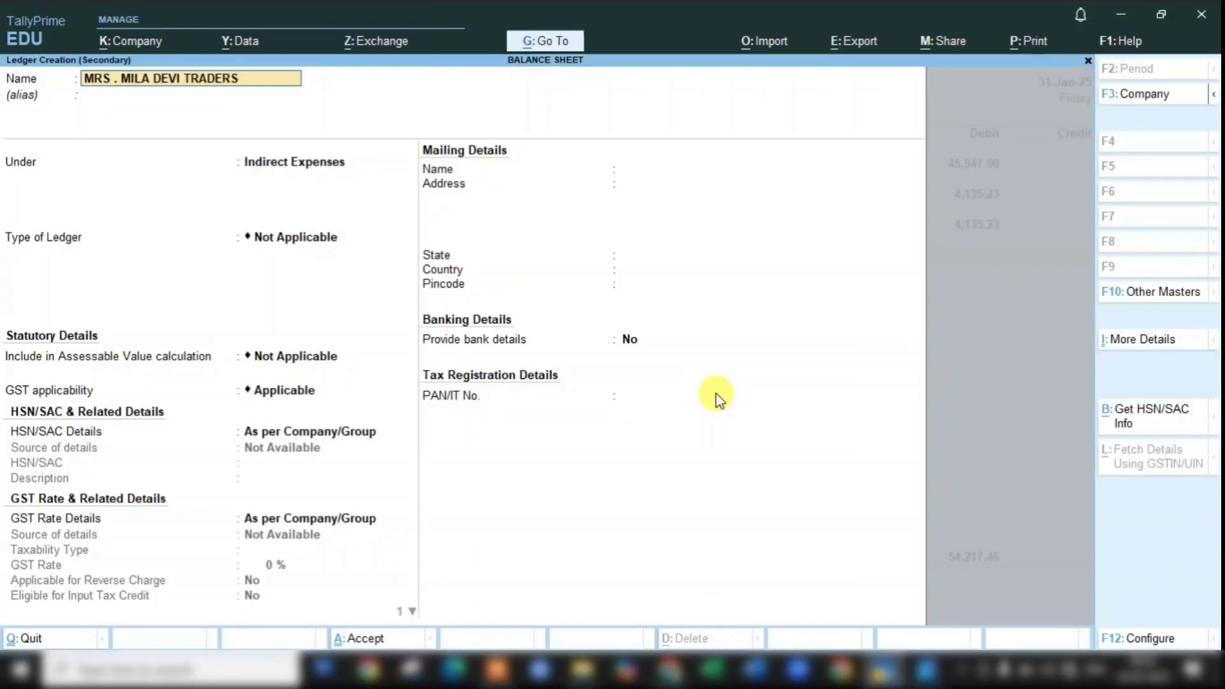
{"action": "key", "text": "Return"}
{"action": "key", "text": "Return"}
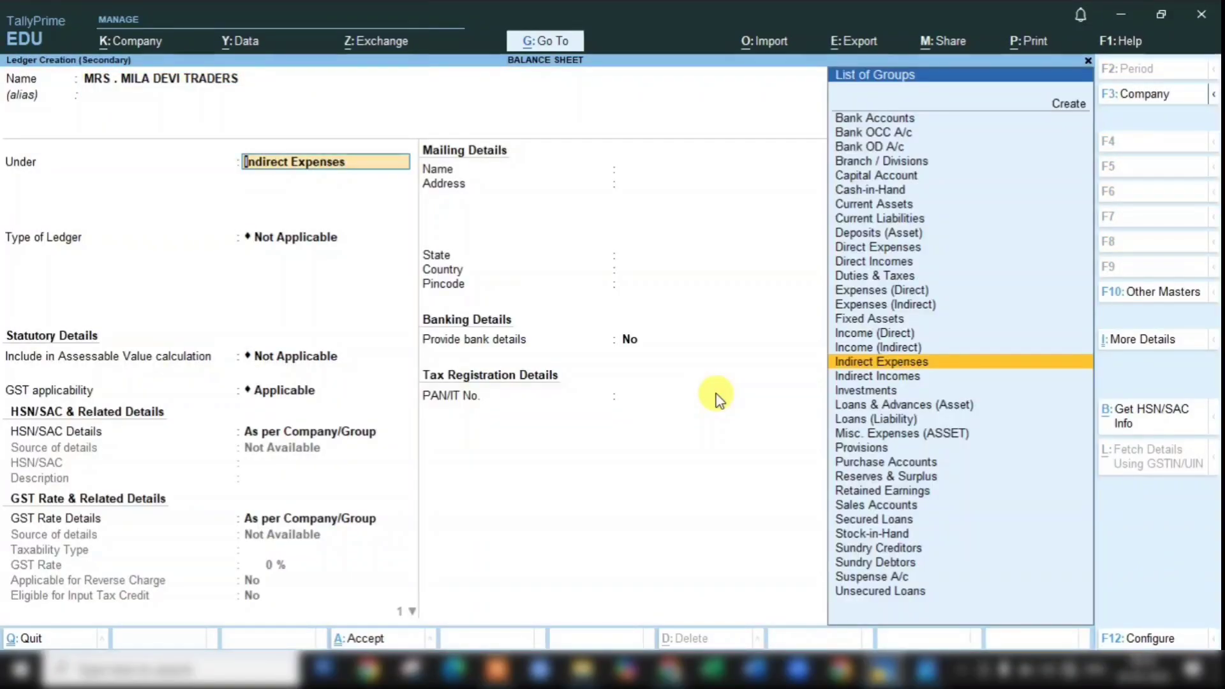
{"action": "type", "text": "CRED"}
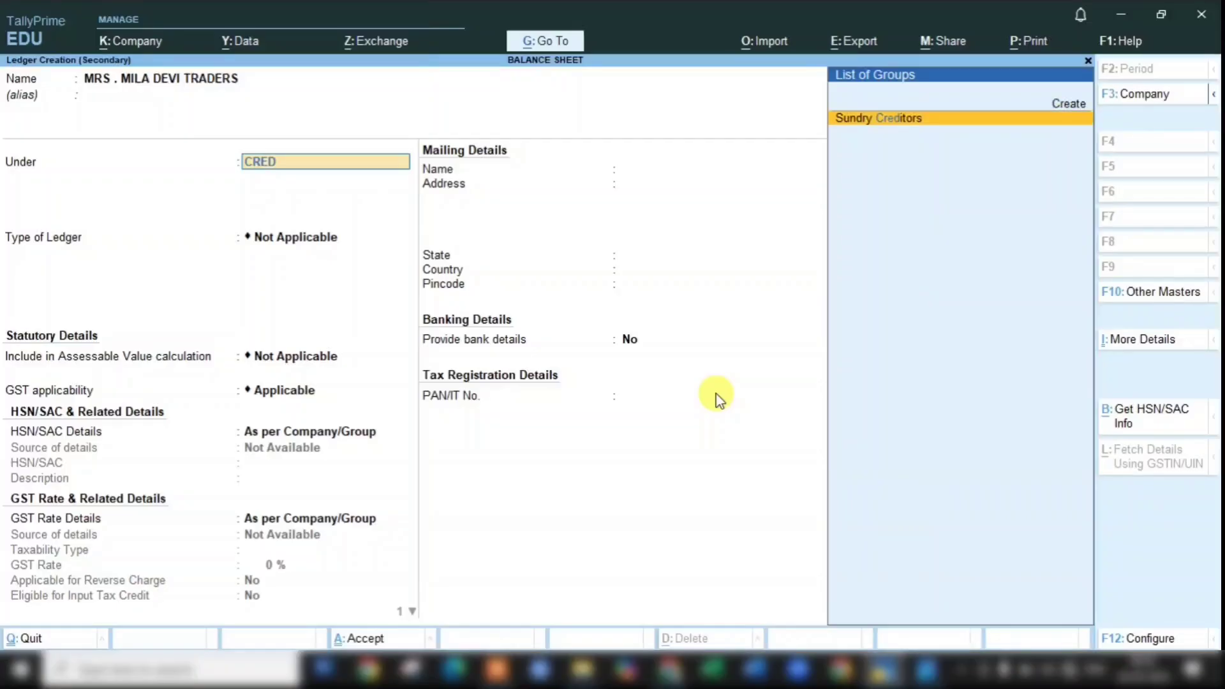
{"action": "key", "text": "Return"}
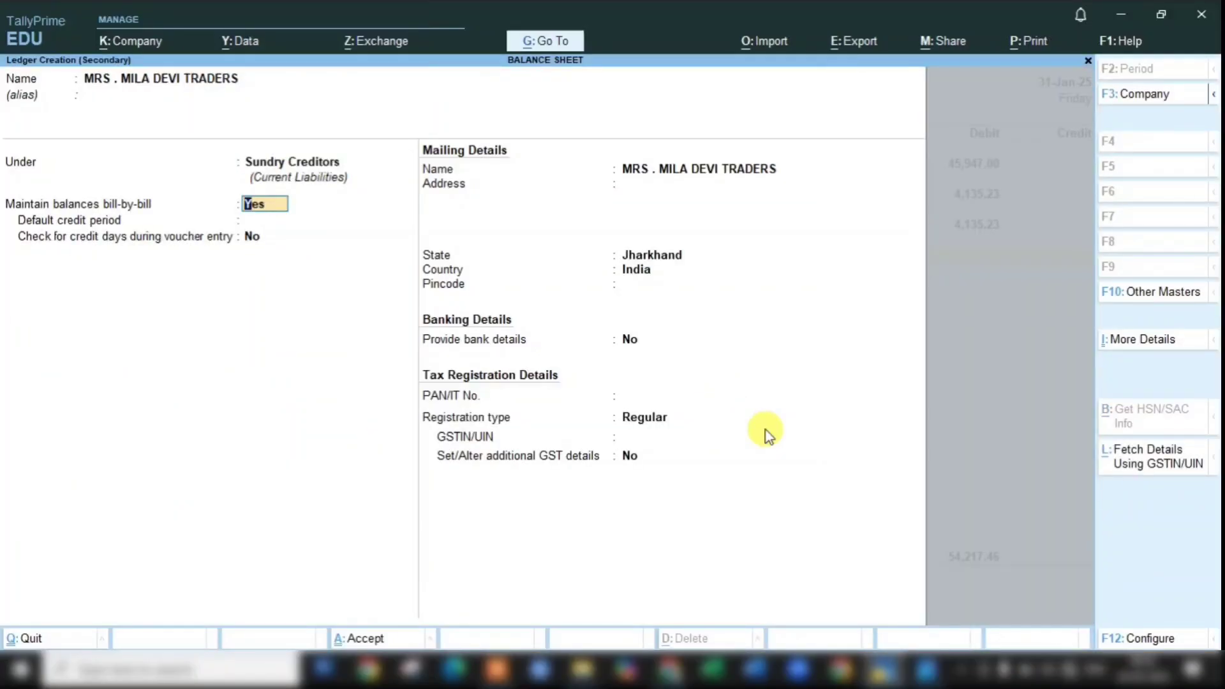
{"action": "key", "text": "Return"}
{"action": "key", "text": "Return"}
{"action": "key", "text": "Return"}
{"action": "key", "text": "Return"}
{"action": "key", "text": "Return"}
{"action": "key", "text": "Return"}
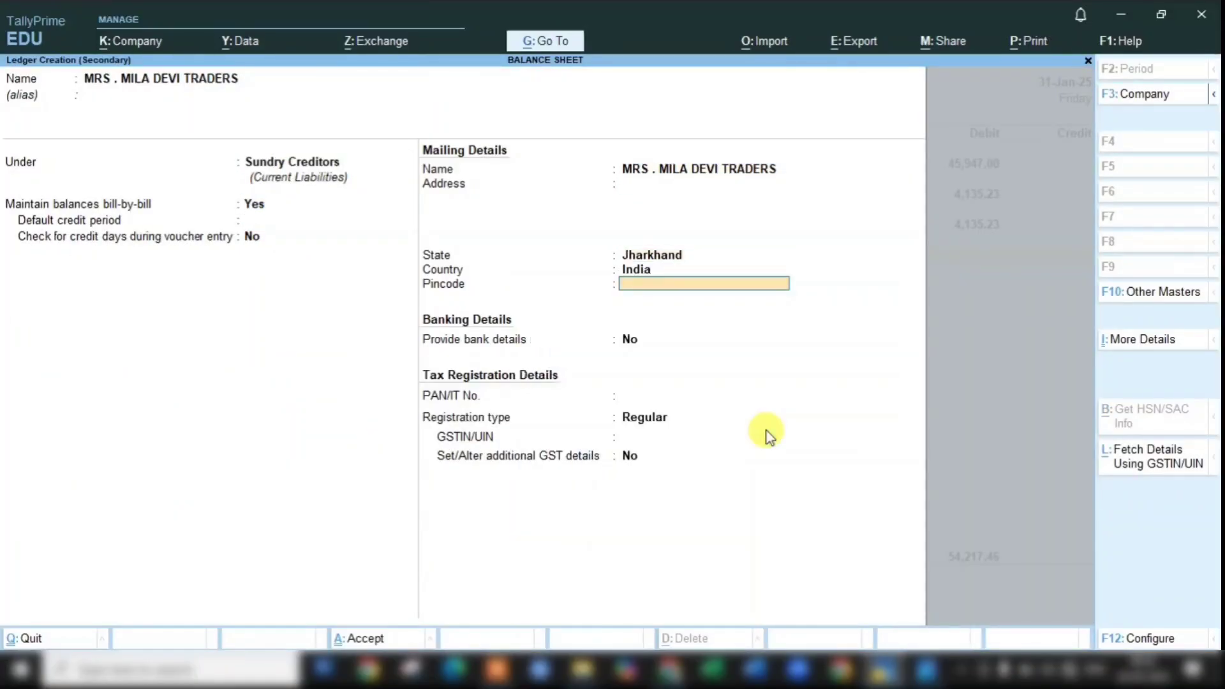
{"action": "key", "text": "Return"}
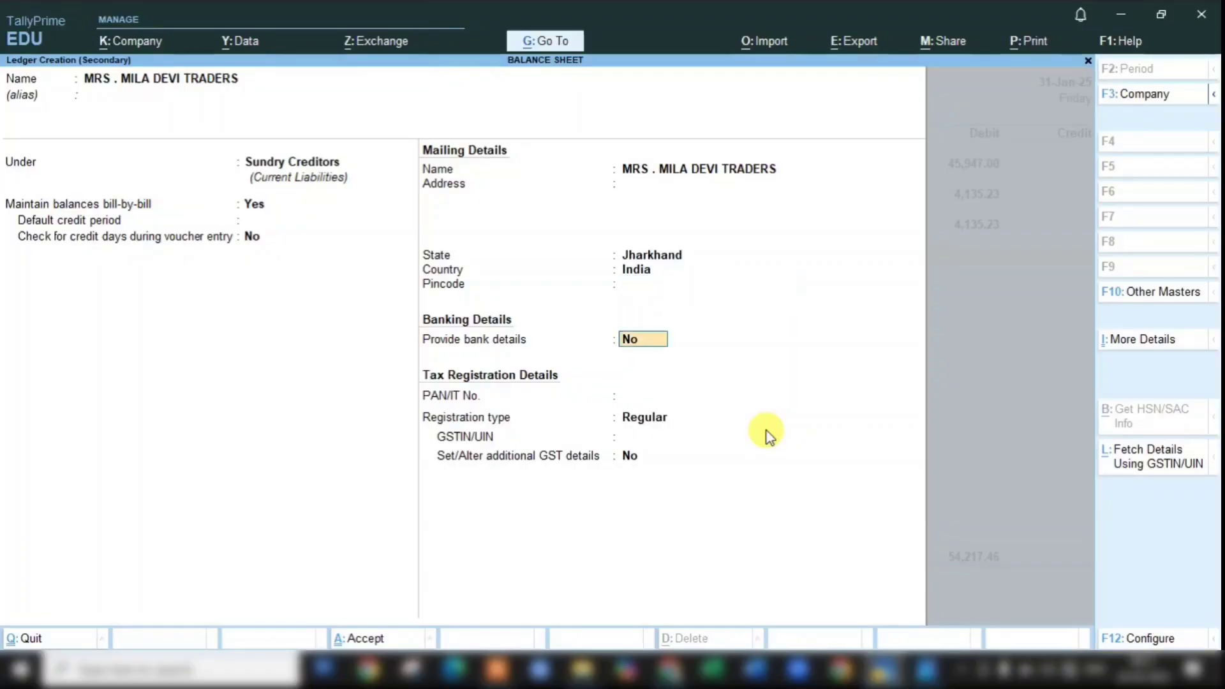
{"action": "key", "text": "Return"}
{"action": "key", "text": "Return"}
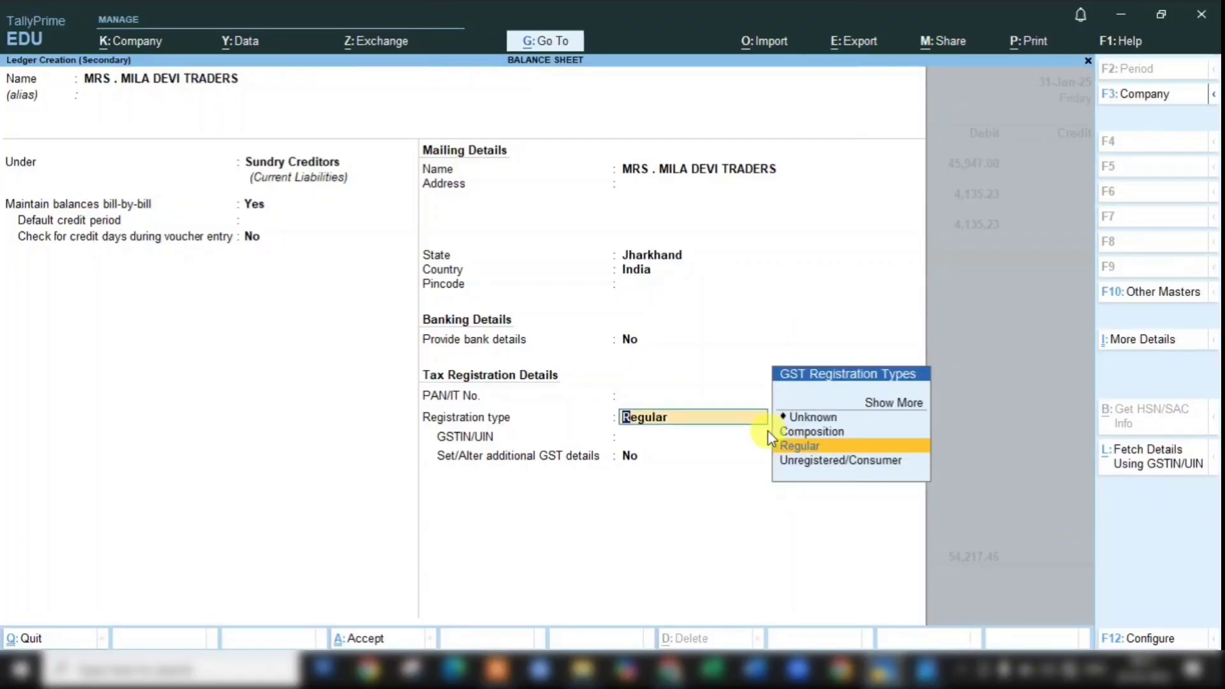
{"action": "key", "text": "Return"}
{"action": "key", "text": "Return"}
{"action": "key", "text": "Return"}
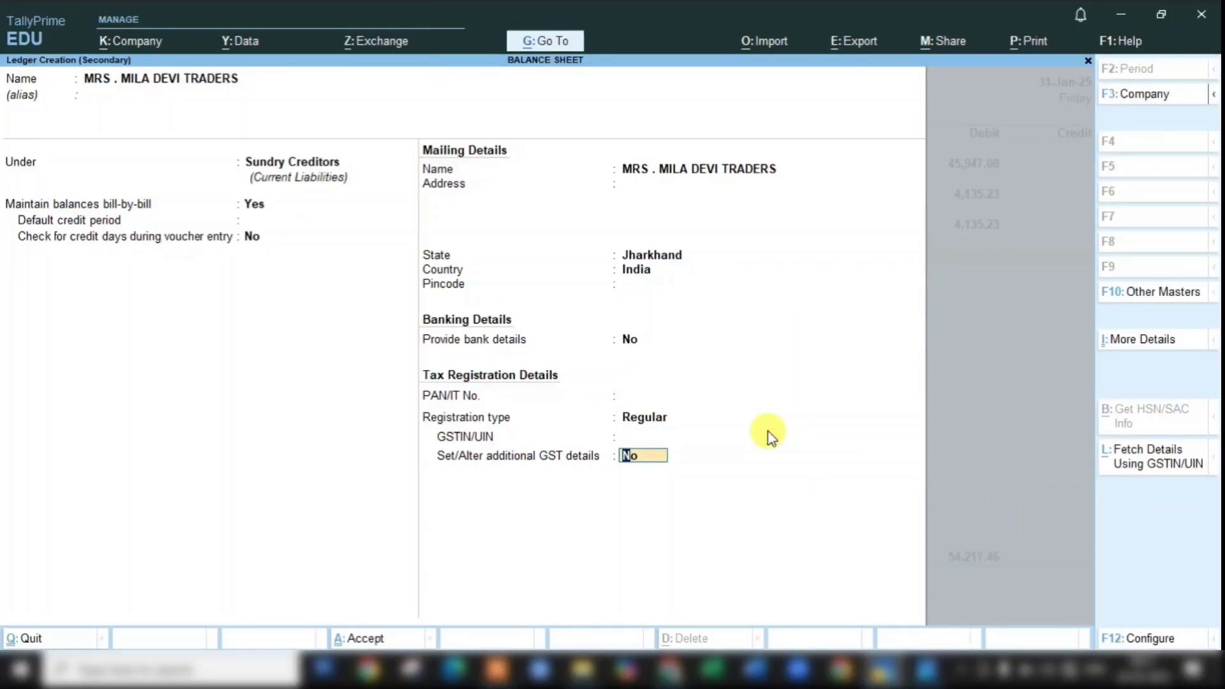
{"action": "key", "text": "Return"}
{"action": "key", "text": "Return"}
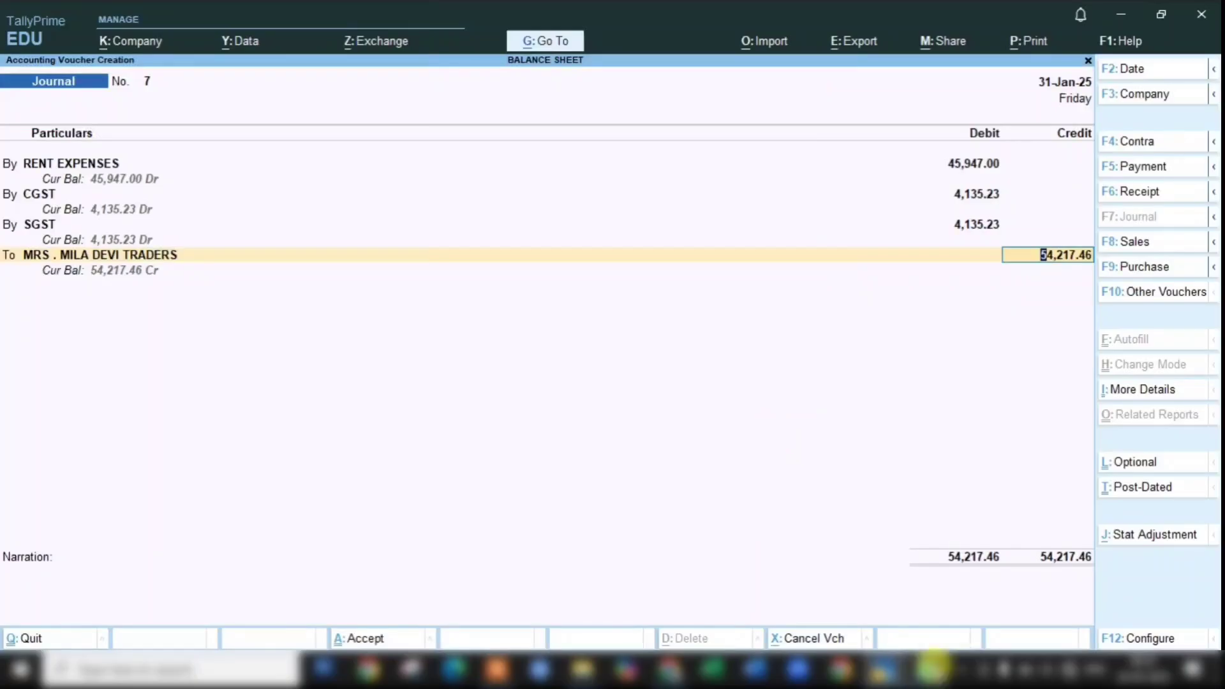
Step: Credit the Traders party ledger 54,217.46 and compare the entry with the invoice total
{"action": "key", "text": "Return"}
{"action": "key", "text": "Return"}
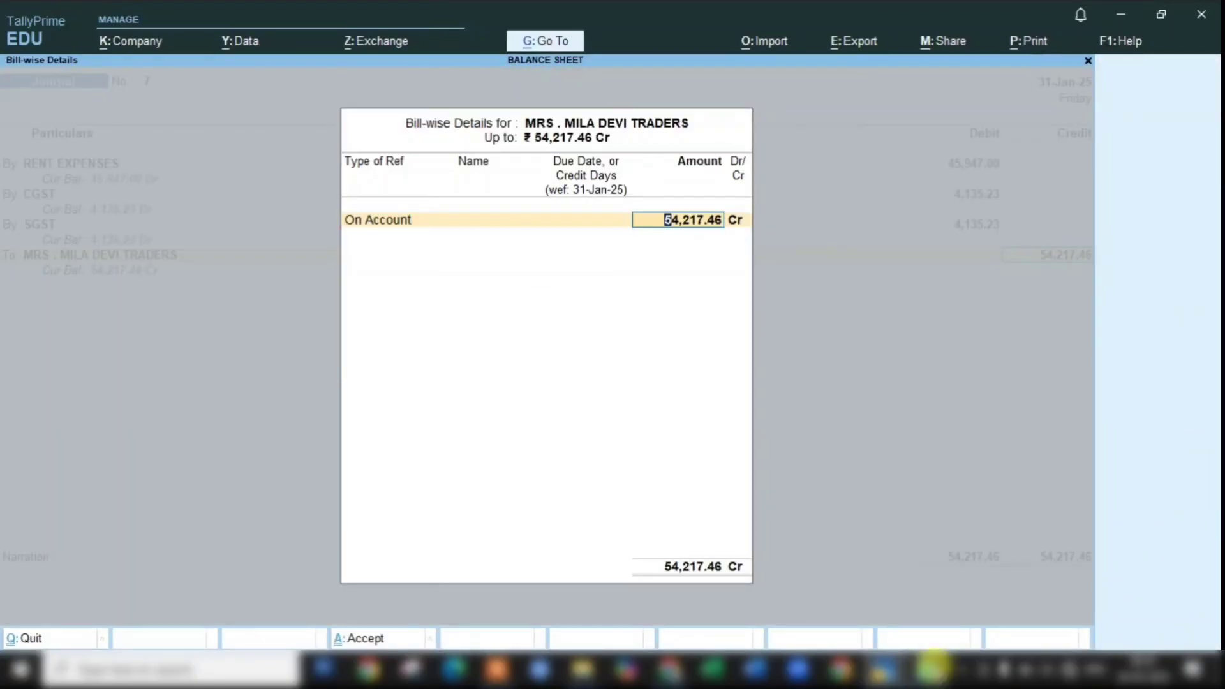
{"action": "key", "text": "Return"}
{"action": "key", "text": "Return"}
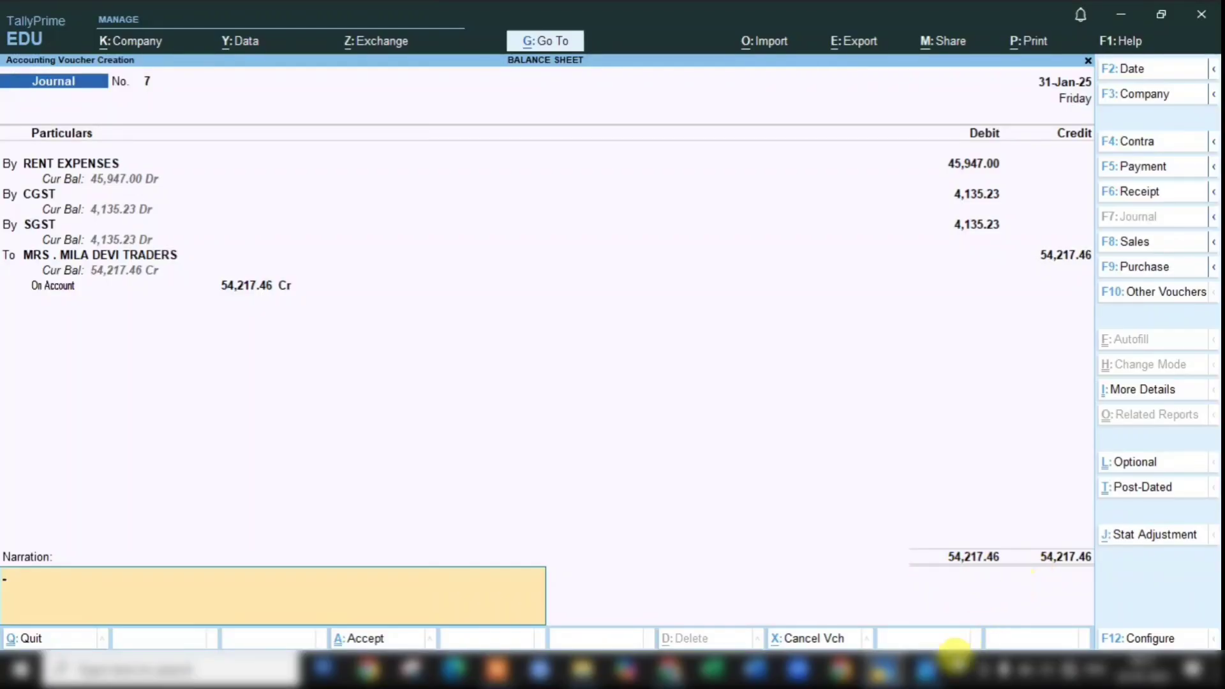
{"action": "left_click", "coordinate": [927, 669]}
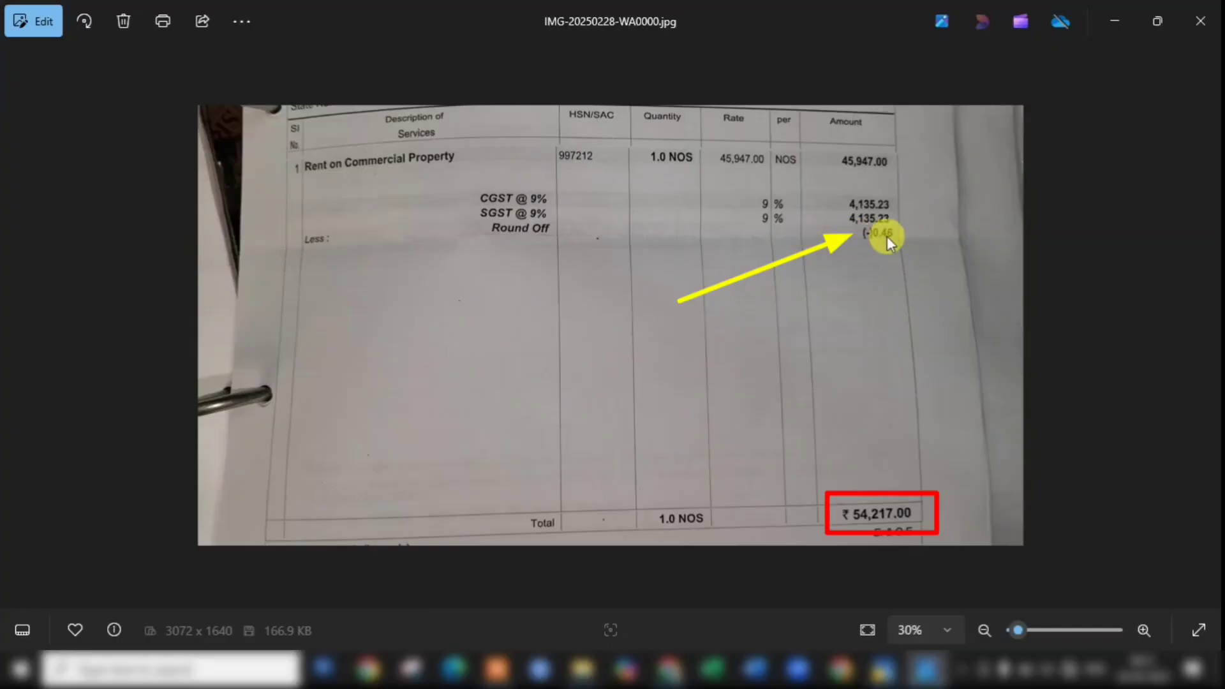
{"action": "left_click", "coordinate": [884, 669]}
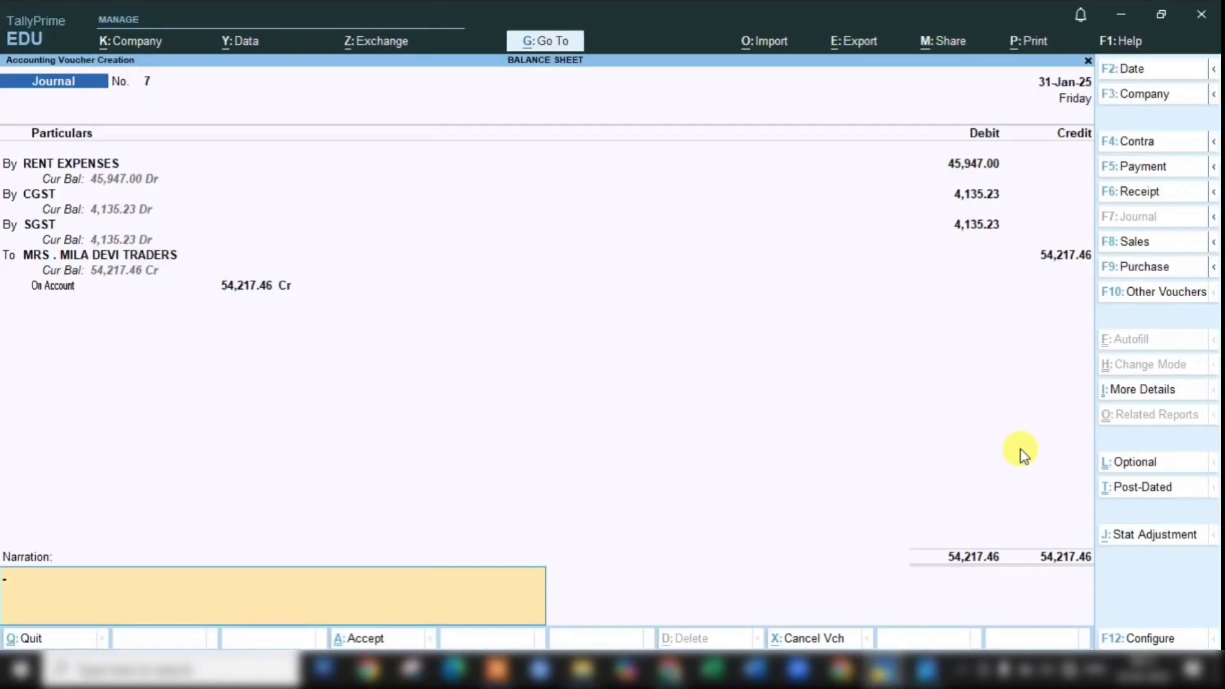
Step: Add the narration 'BEING RENT BOOK FOR JANUARY MONTH' and save Journal No. 7
{"action": "key", "text": "Return"}
{"action": "key", "text": "Escape"}
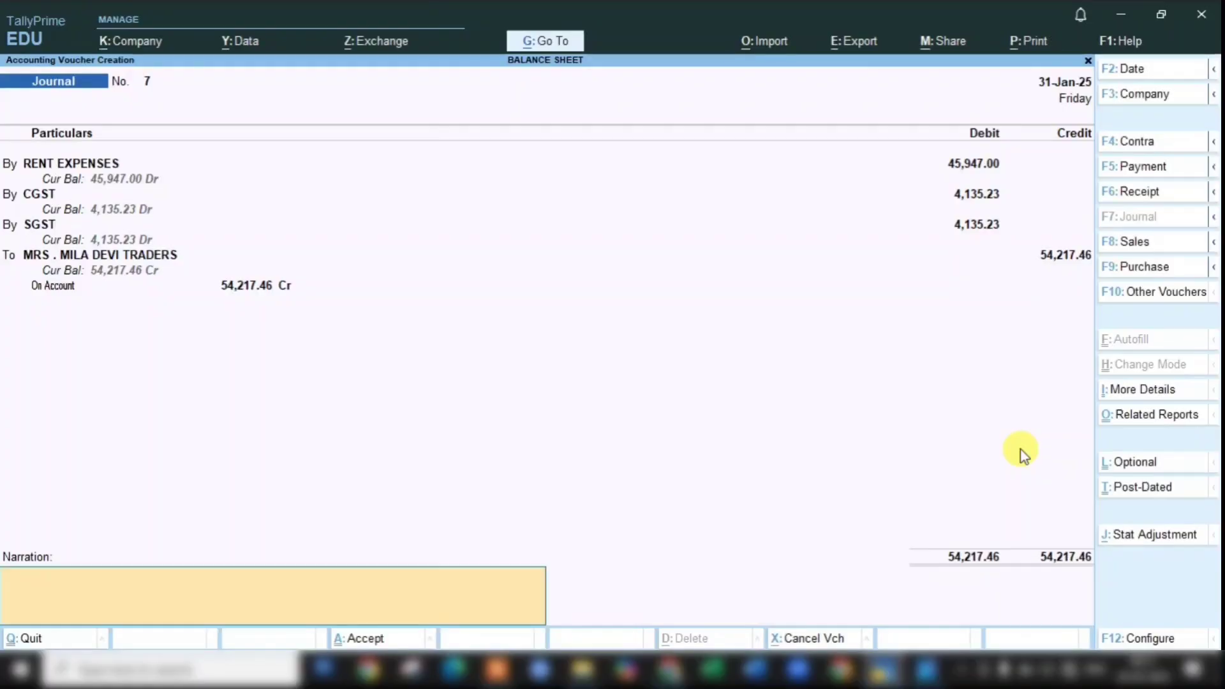
{"action": "type", "text": "BEING RENT BOOK FOR JANUARY MONTH"}
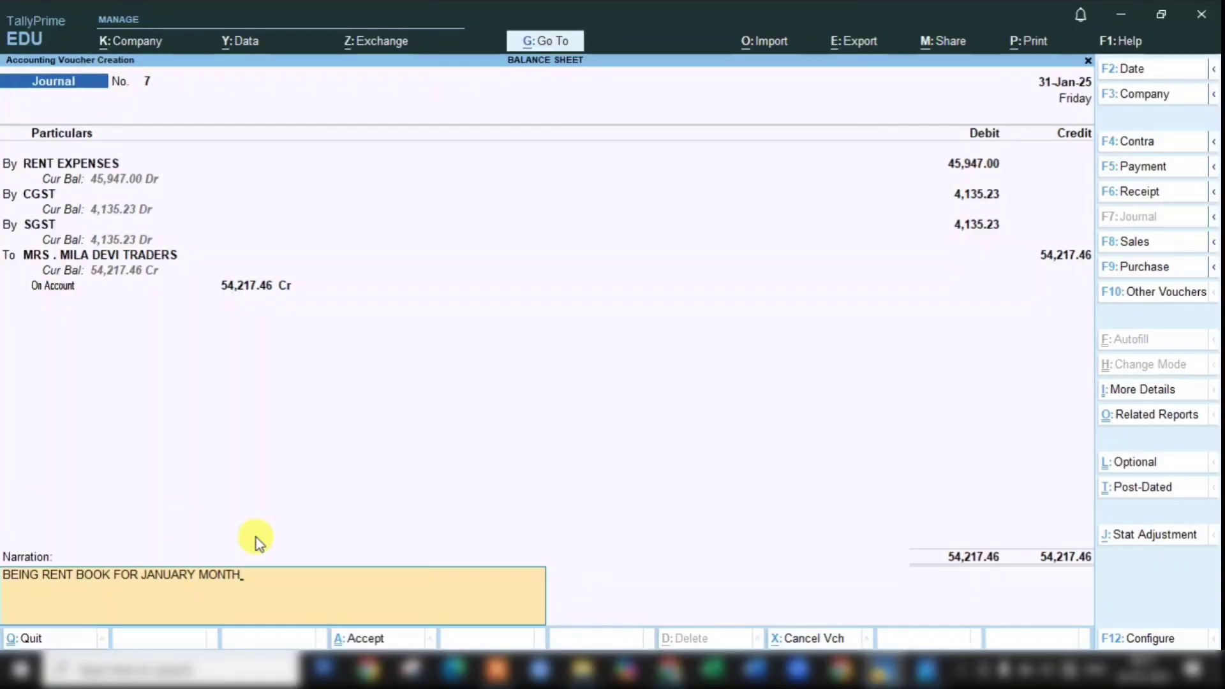
{"action": "key", "text": "Return"}
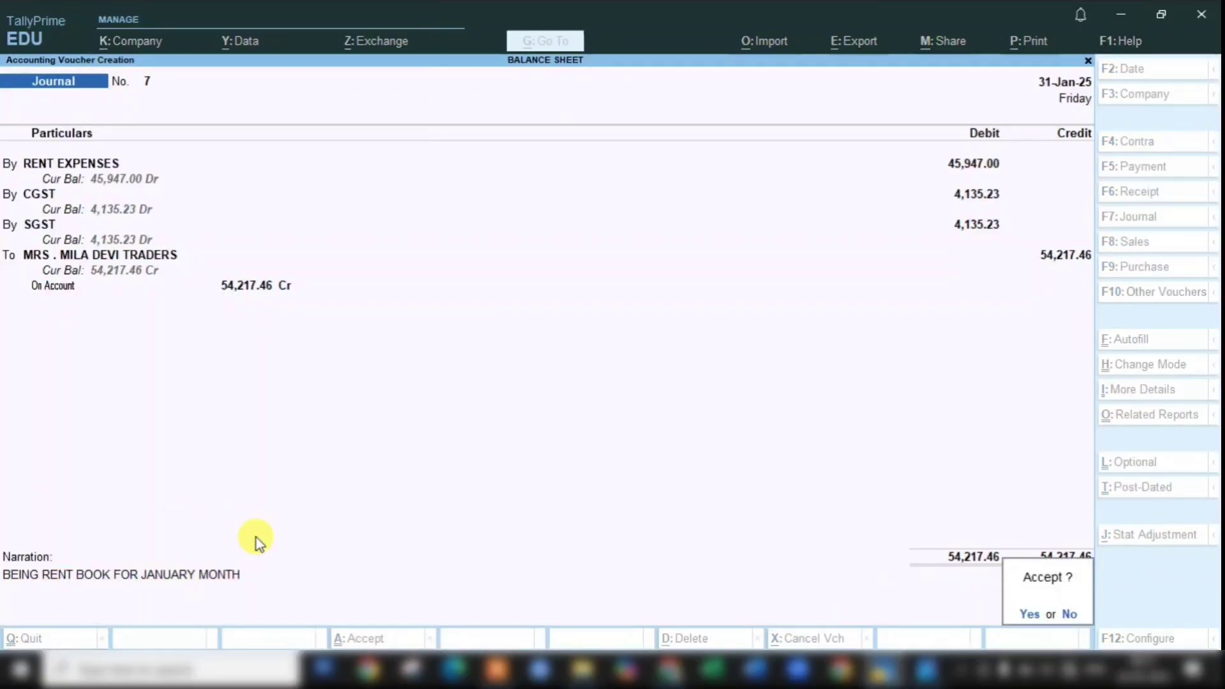
{"action": "key", "text": "Return"}
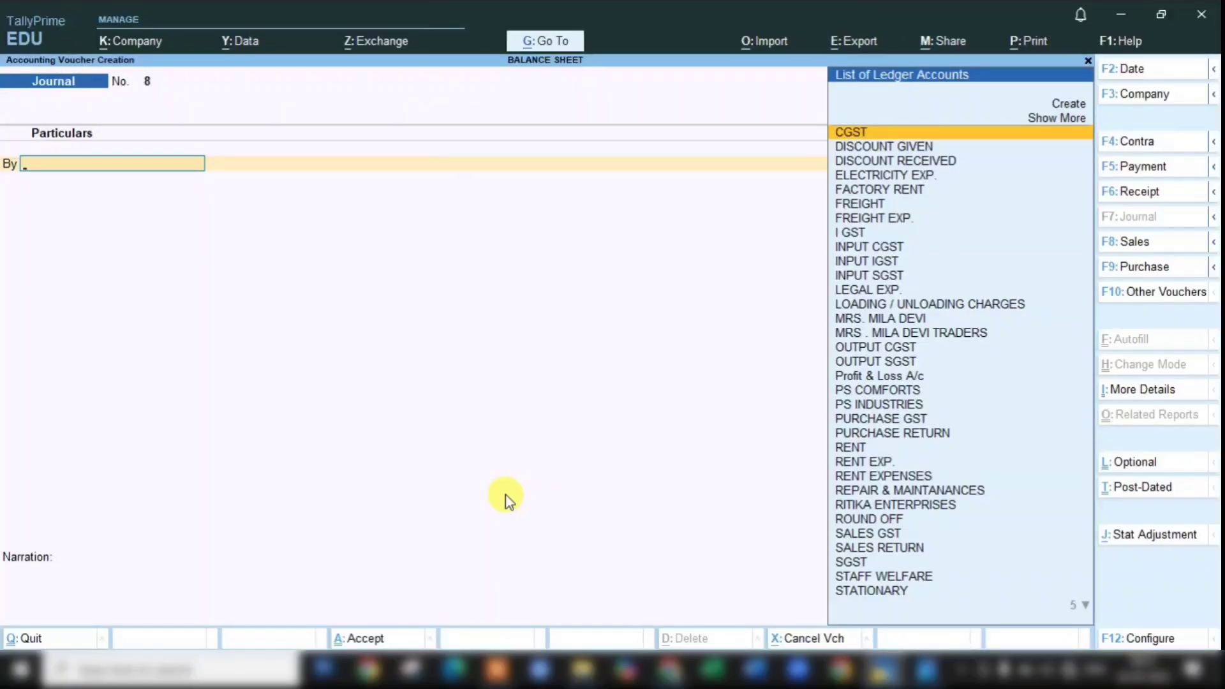
Step: Debit the Traders party ledger 0.46 as an On Account bill reference
{"action": "type", "text": "MIL"}
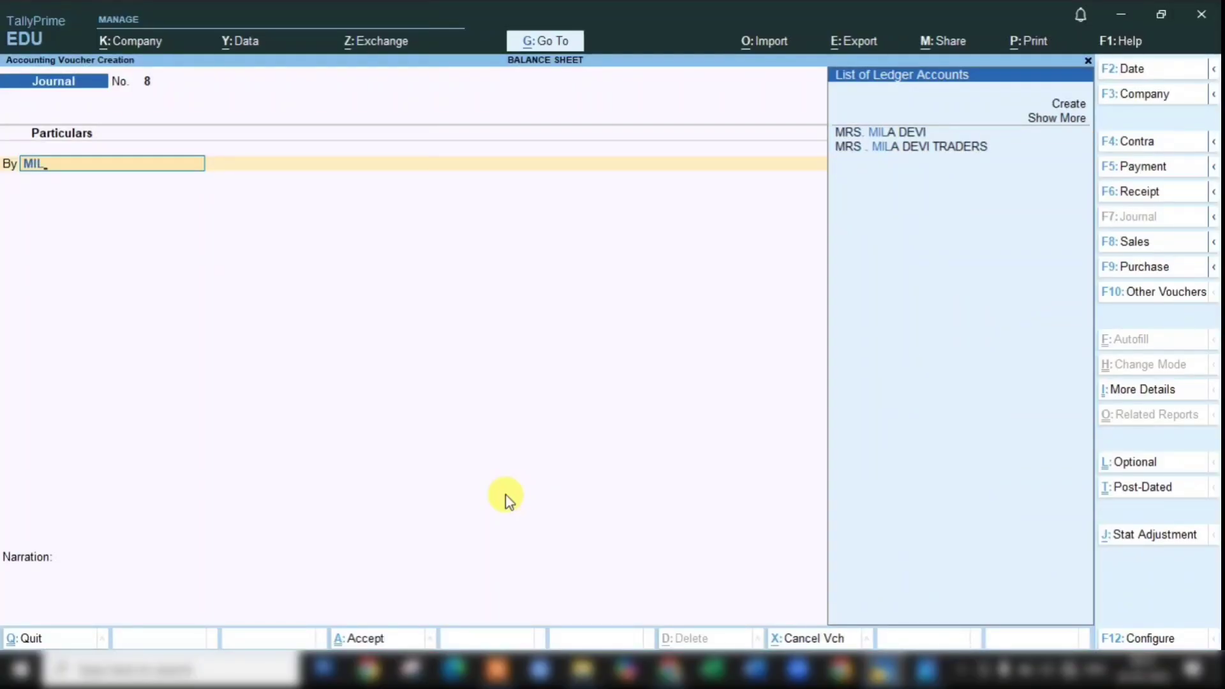
{"action": "key", "text": "Down"}
{"action": "key", "text": "Return"}
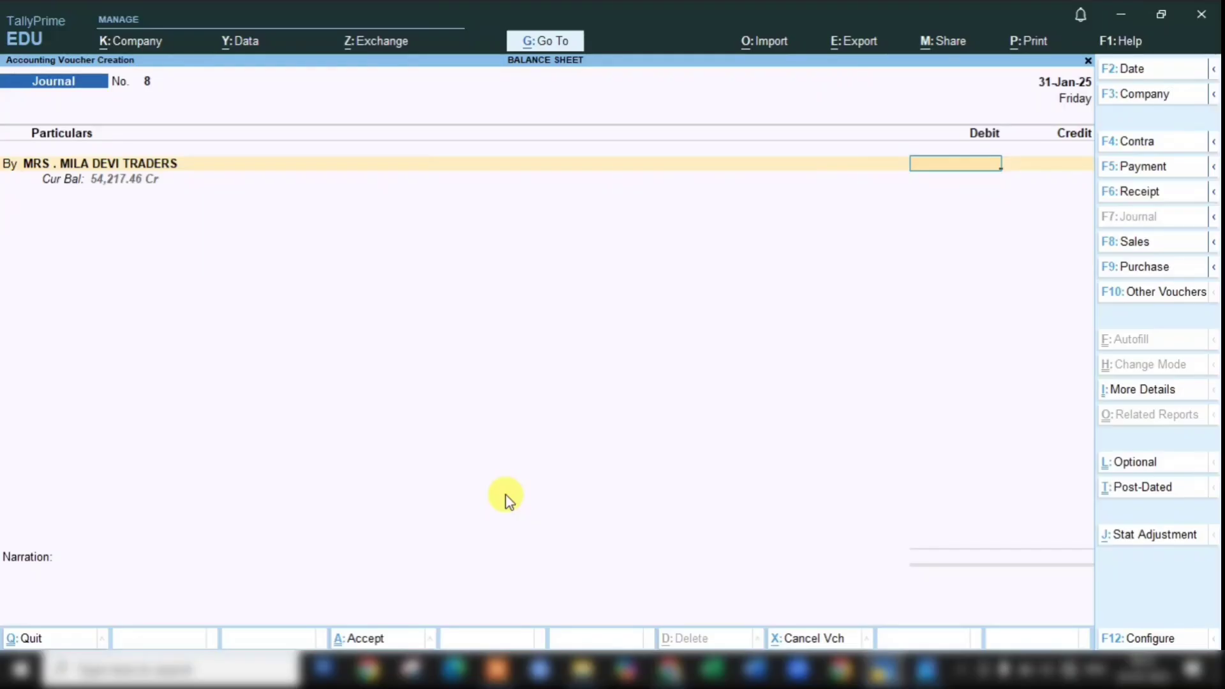
{"action": "type", "text": ".46"}
{"action": "key", "text": "Return"}
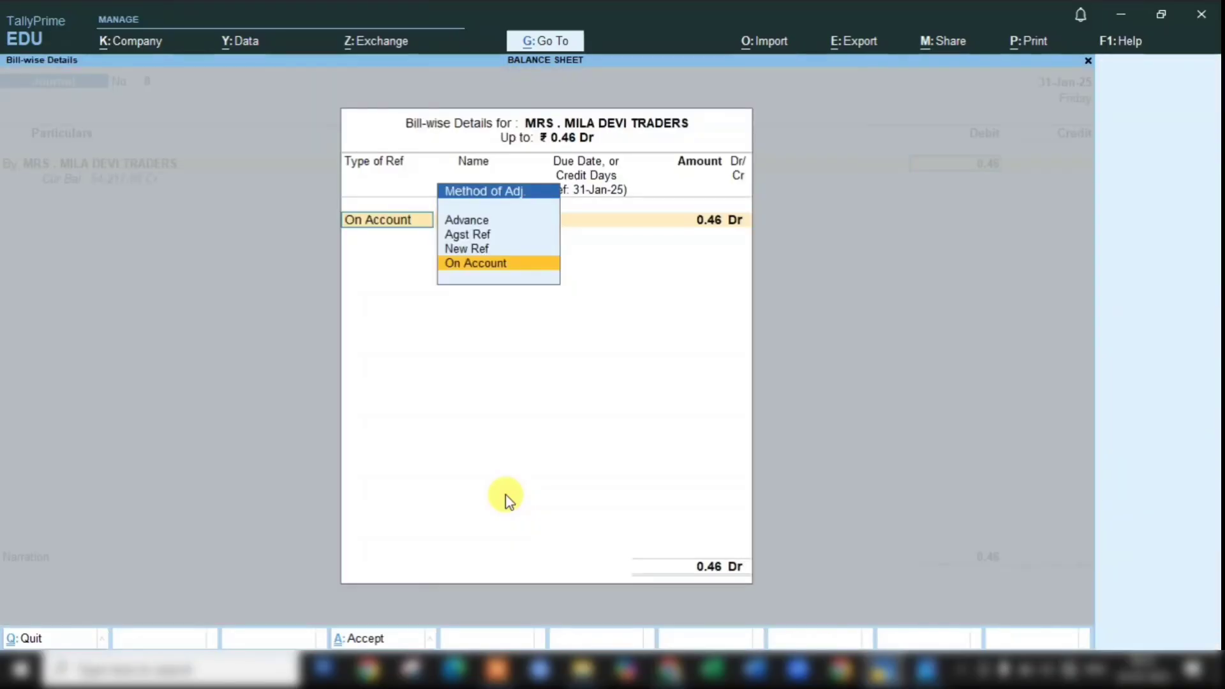
{"action": "key", "text": "Return"}
{"action": "key", "text": "Return"}
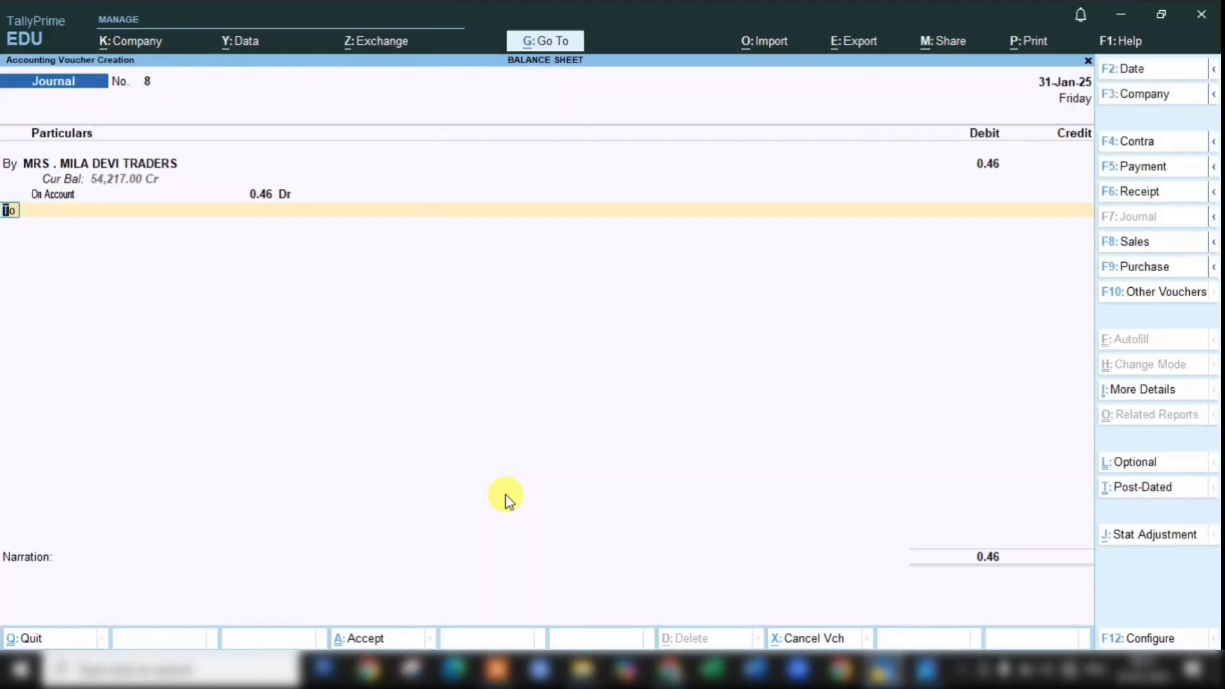
{"action": "key", "text": "Return"}
Step: Credit ROUND OFF 0.46 and save Journal No. 8 without narration
{"action": "type", "text": "roun"}
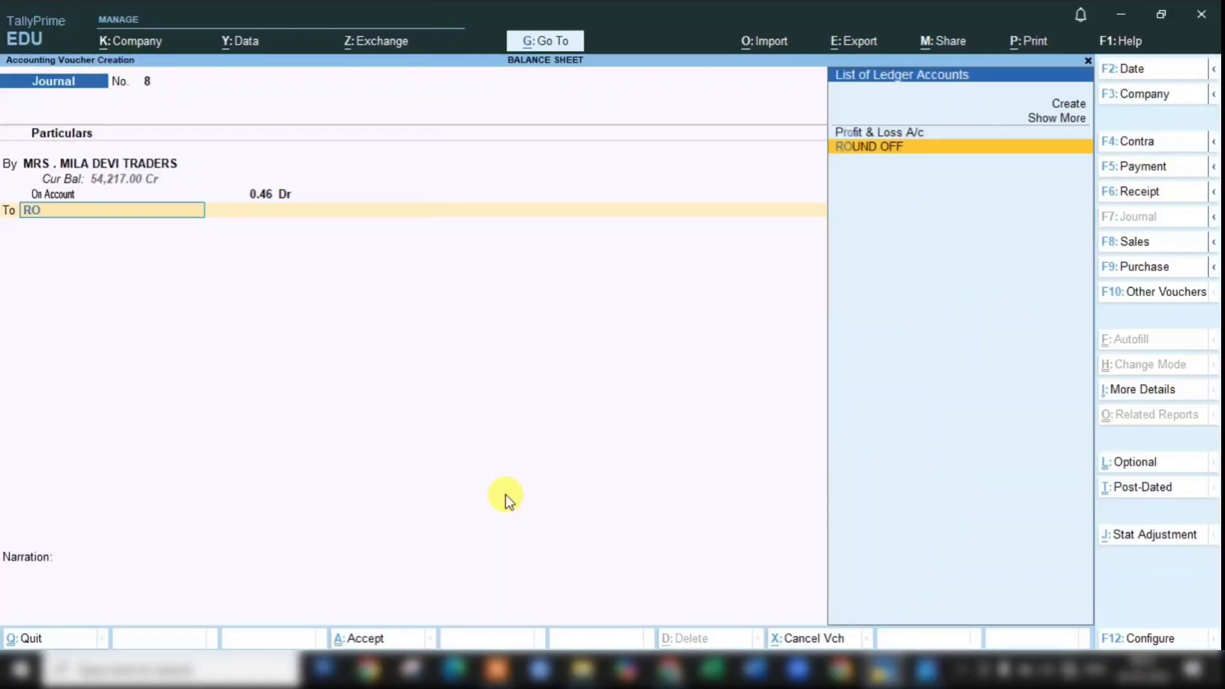
{"action": "key", "text": "Return"}
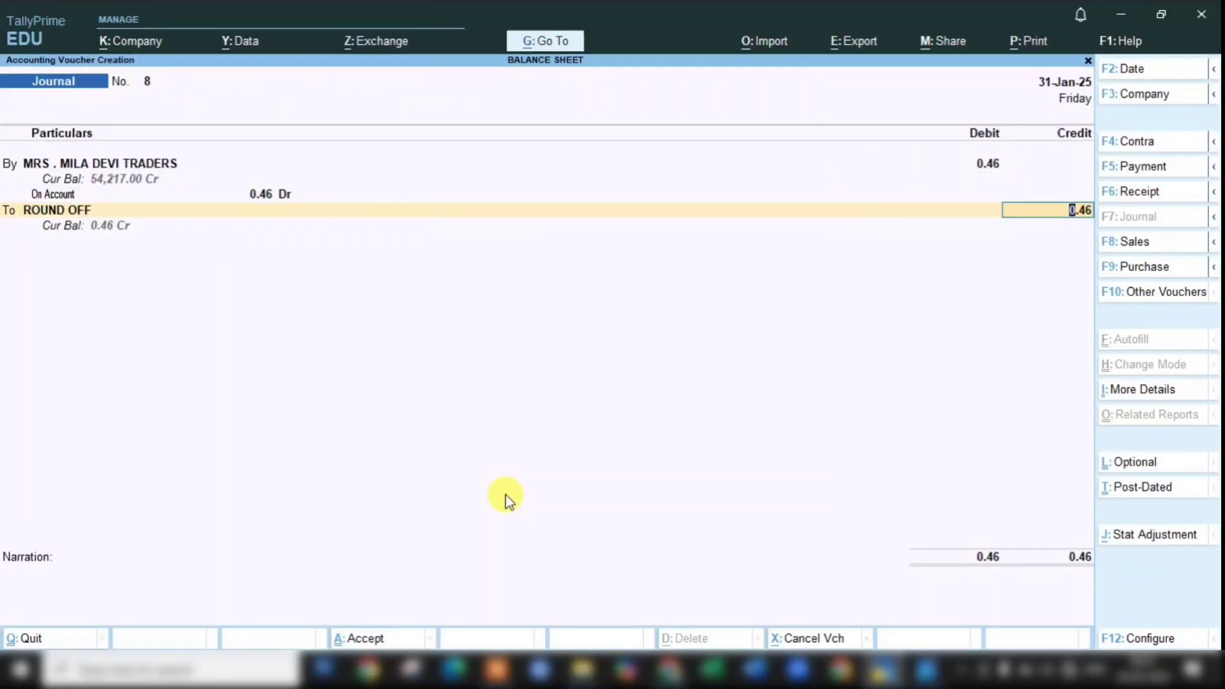
{"action": "key", "text": "Return"}
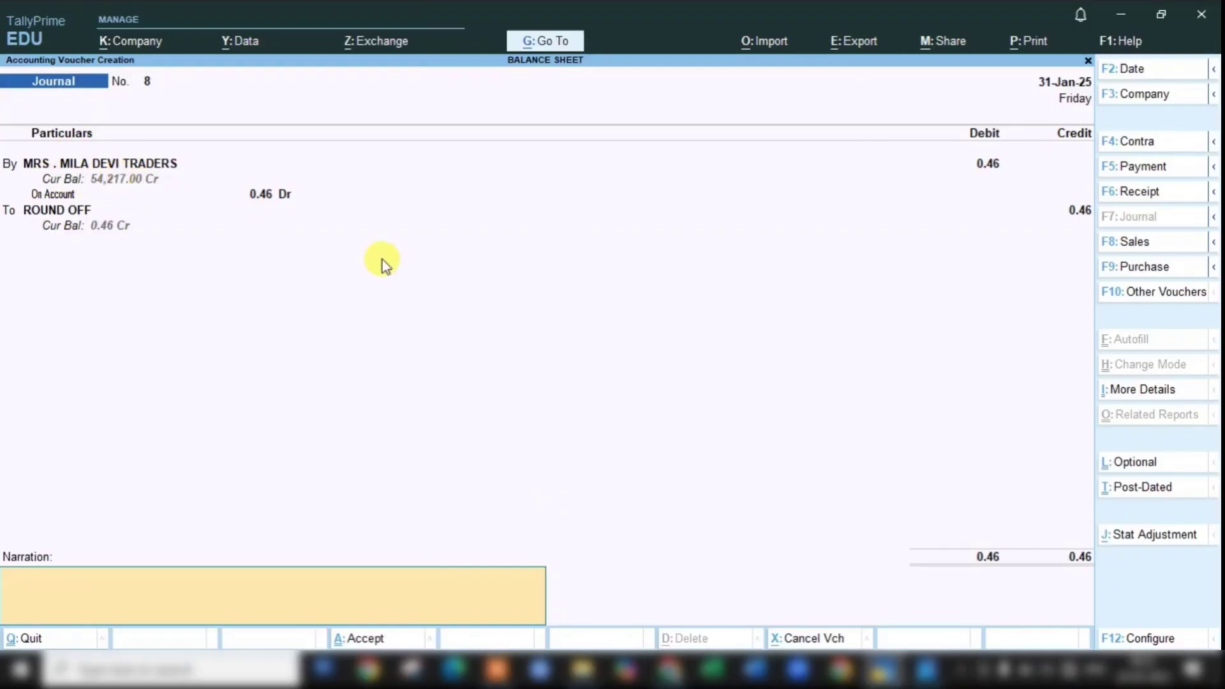
{"action": "key", "text": "Return"}
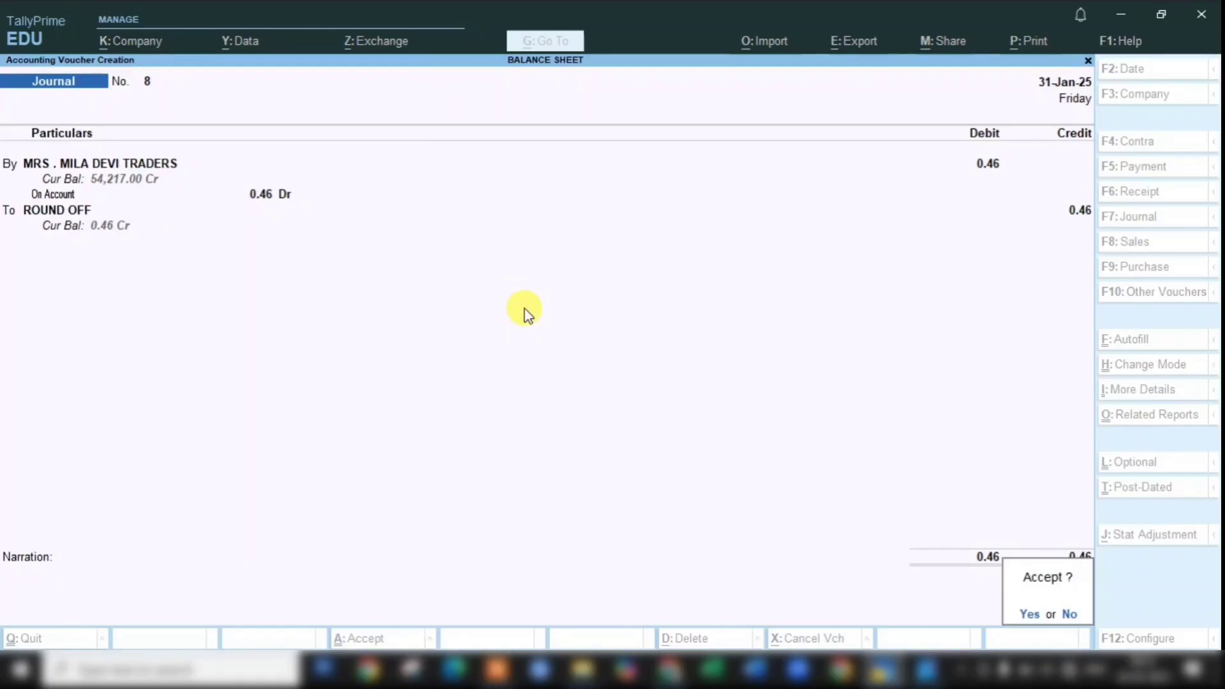
{"action": "key", "text": "Return"}
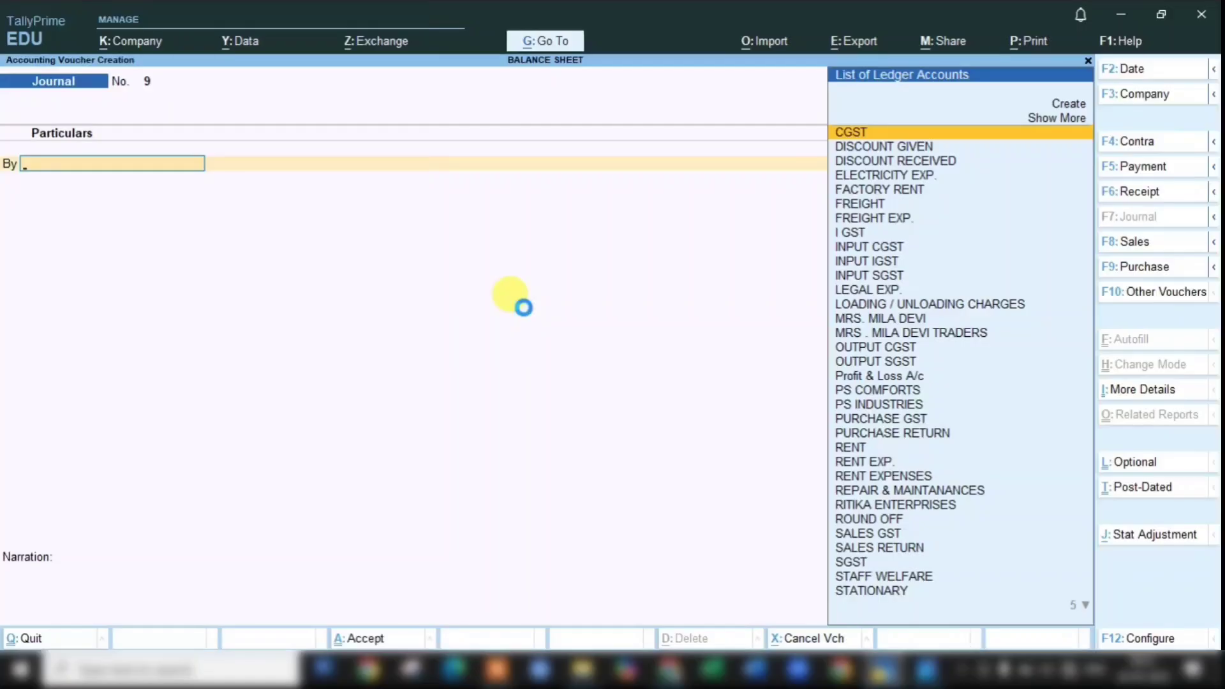
Step: View the Traders party ledger to confirm its 54,217.00 Cr closing balance
{"action": "key", "text": "Escape"}
{"action": "key", "text": "y"}
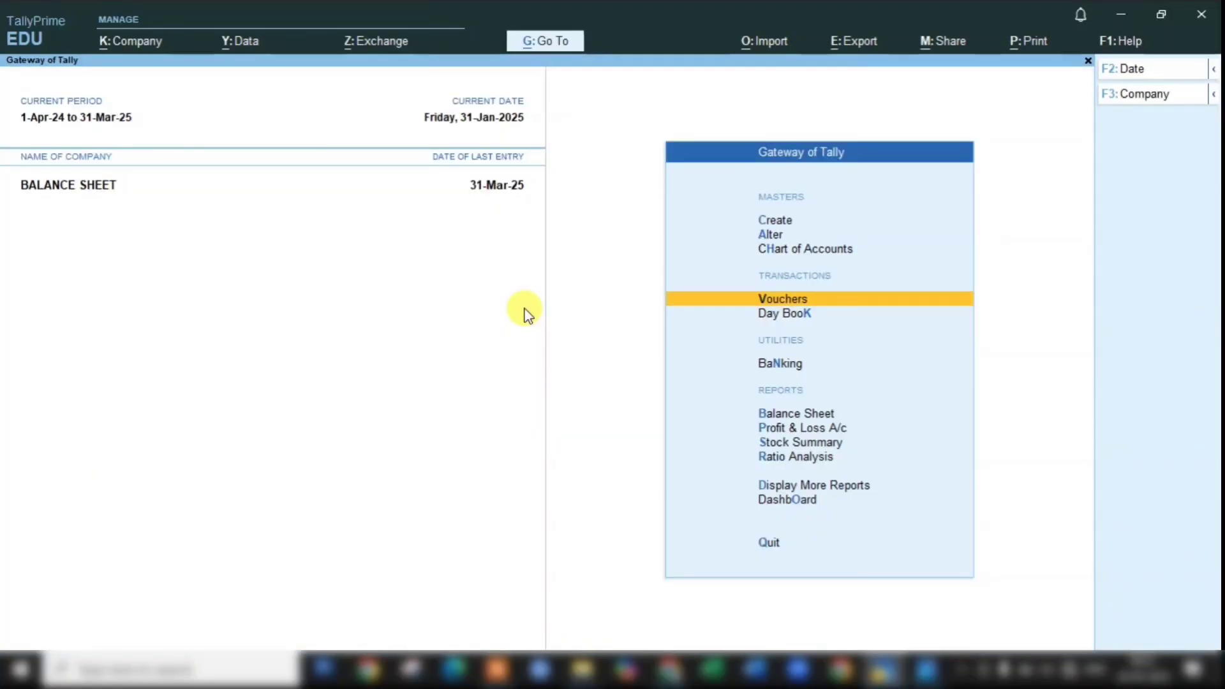
{"action": "type", "text": "dal"}
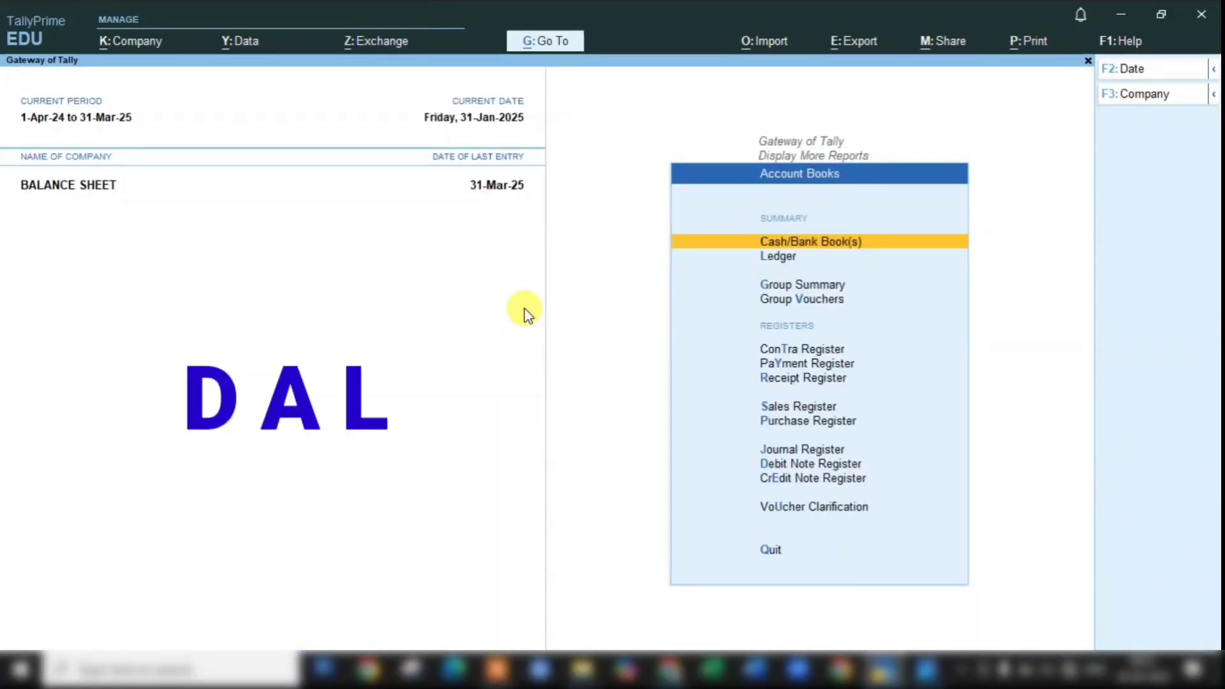
{"action": "type", "text": "MIL"}
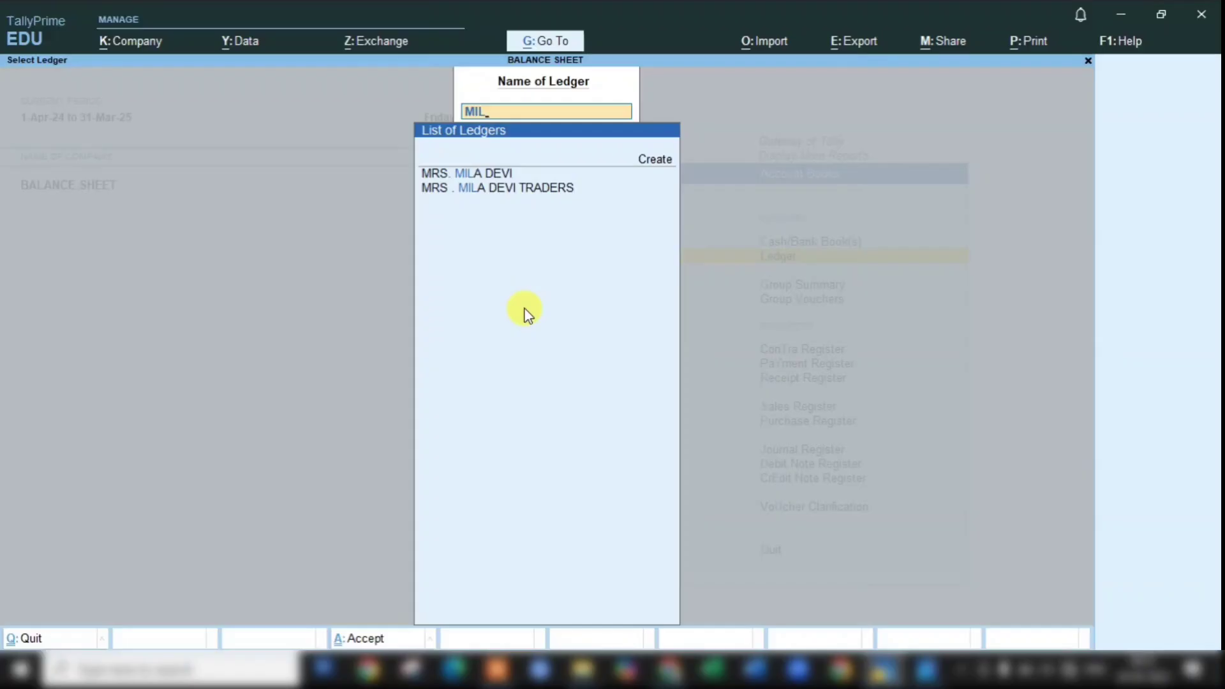
{"action": "key", "text": "Down"}
{"action": "key", "text": "Return"}
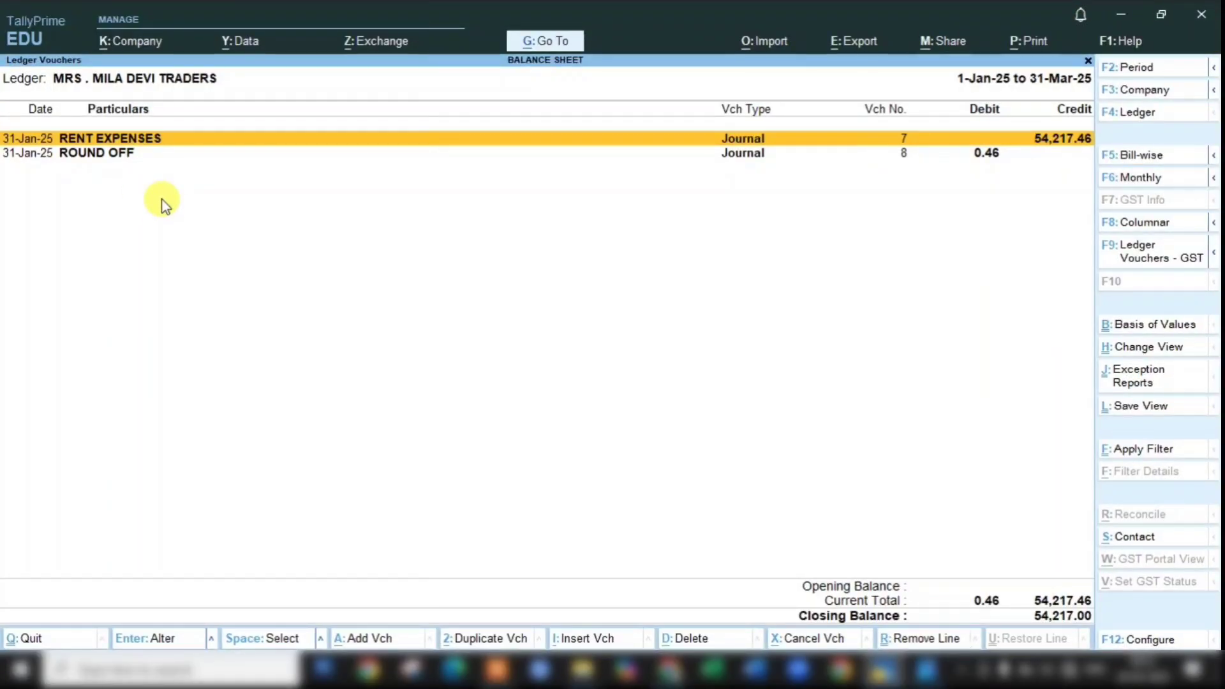
{"action": "key", "text": "Escape"}
{"action": "key", "text": "Escape"}
{"action": "key", "text": "Escape"}
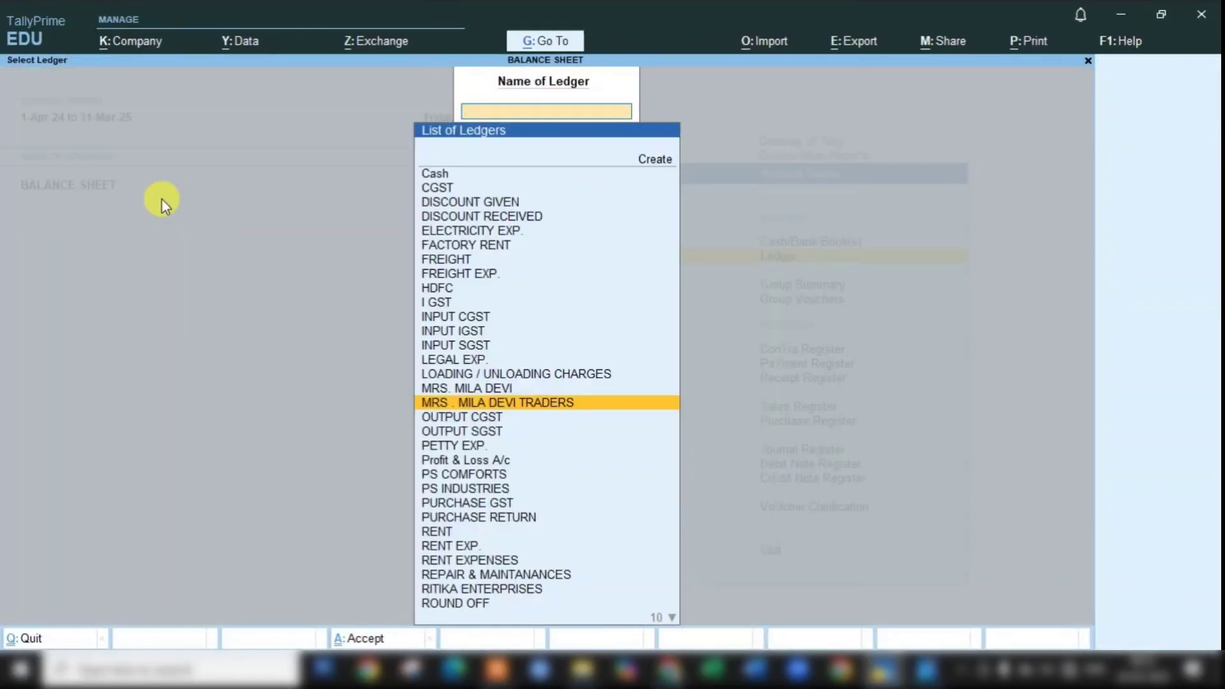
{"action": "key", "text": "Escape"}
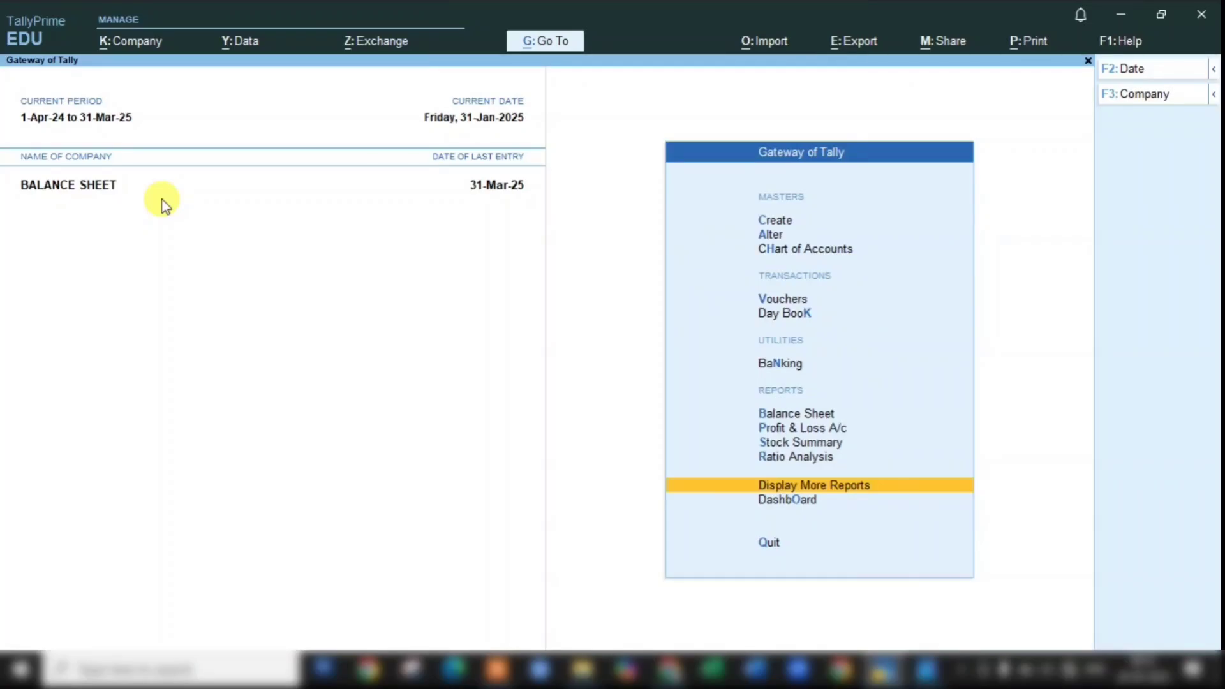
Step: Change the current date to 2-Feb-2025 and reopen voucher entry
{"action": "key", "text": "F2"}
{"action": "type", "text": "2"}
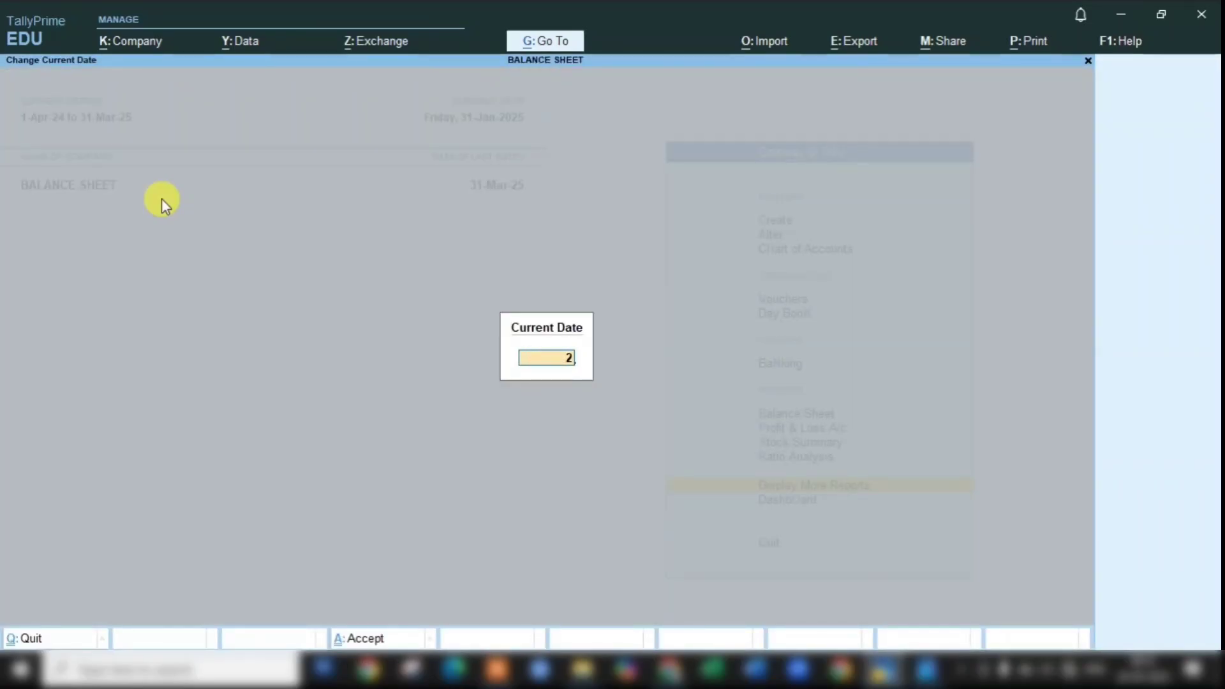
{"action": "type", "text": "-Feb-2"}
{"action": "key", "text": "Return"}
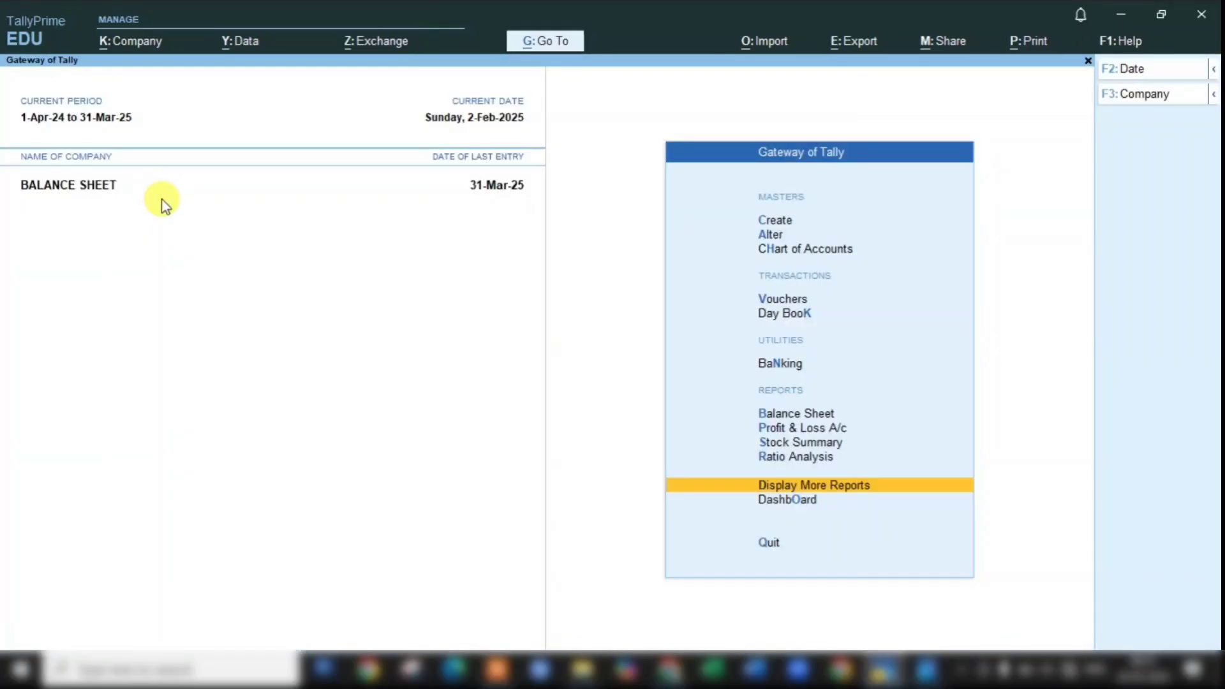
{"action": "key", "text": "v"}
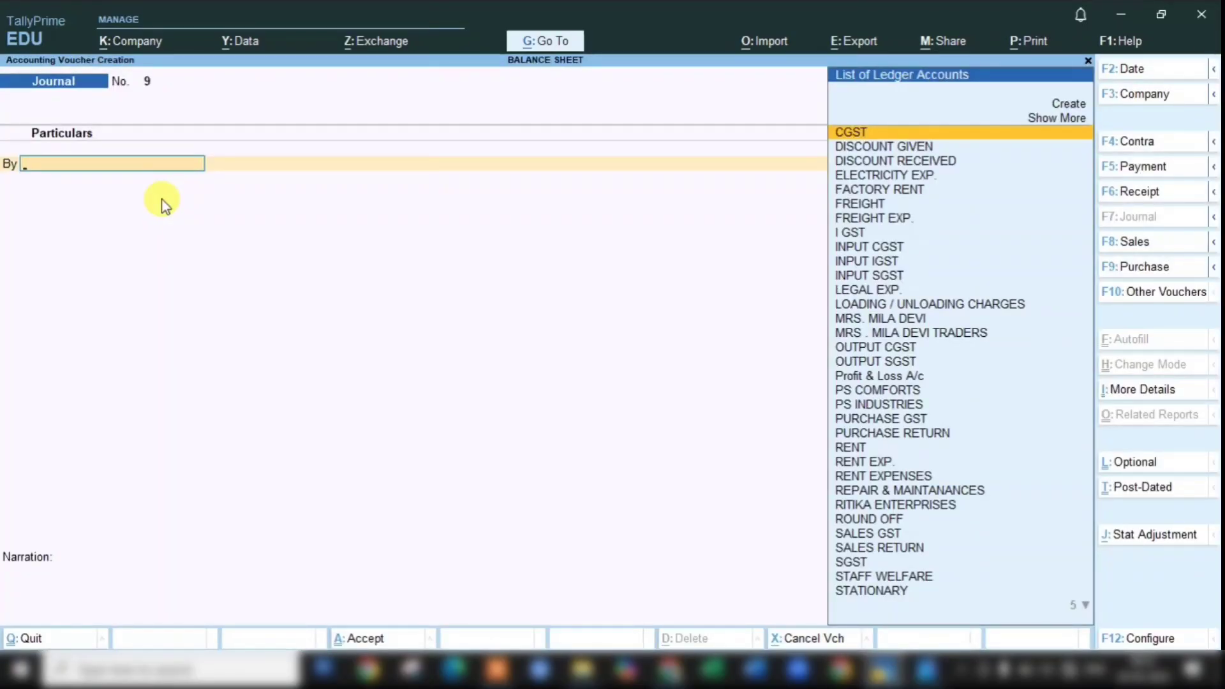
Step: Begin a Payment from HDFC to the landlord's Traders ledger, then abandon it unsaved
{"action": "key", "text": "F5"}
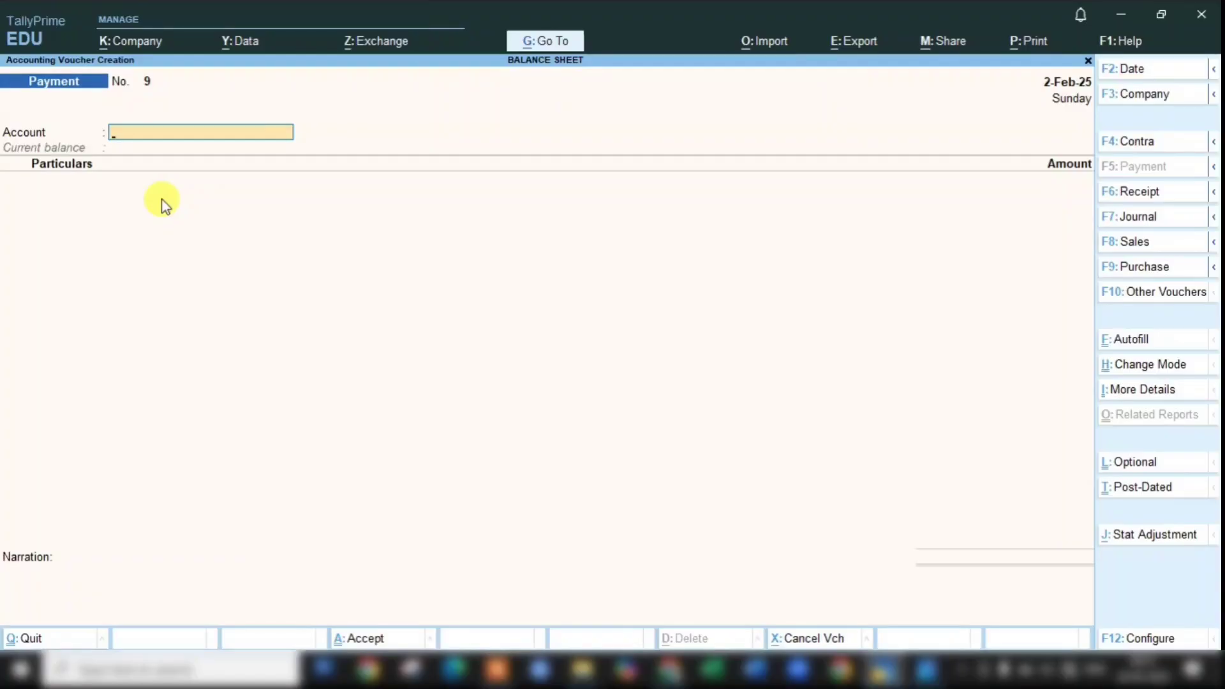
{"action": "key", "text": "Down"}
{"action": "key", "text": "Down"}
{"action": "key", "text": "Down"}
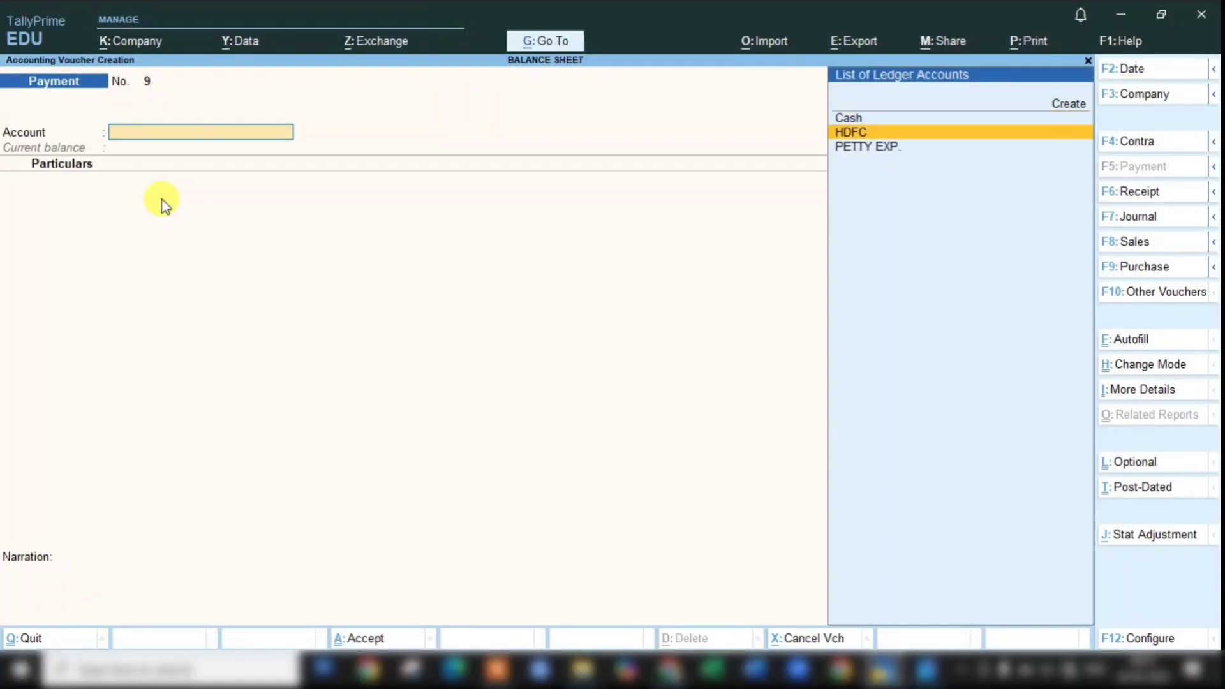
{"action": "key", "text": "Return"}
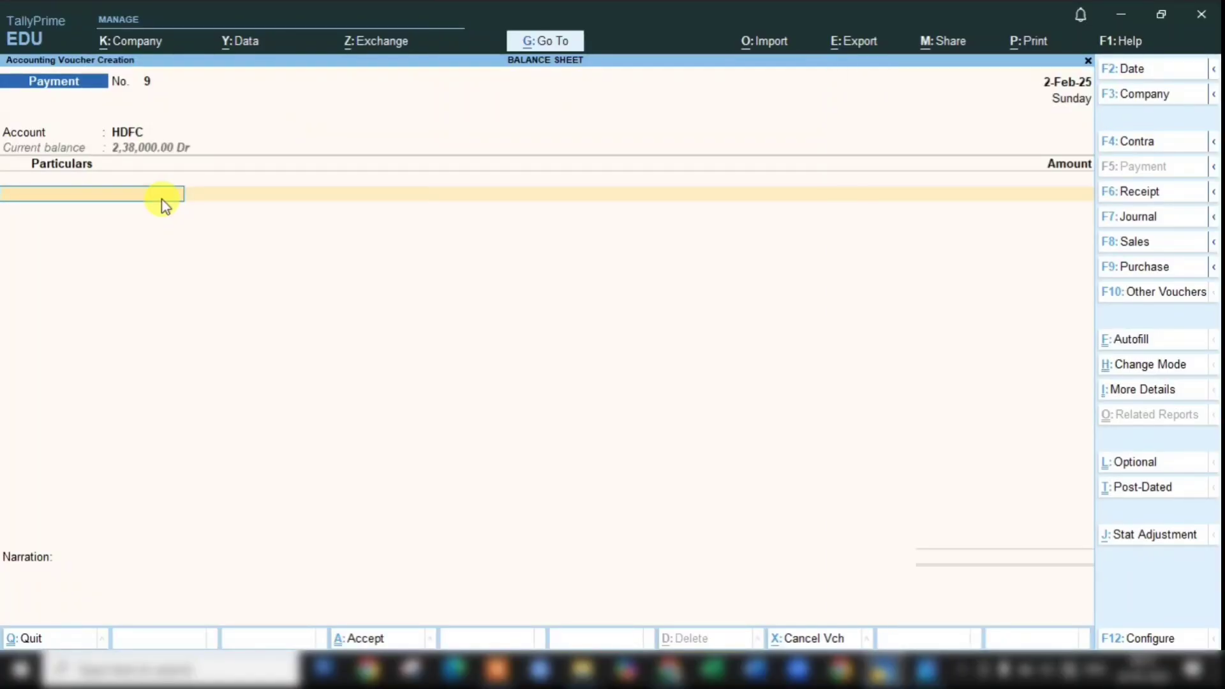
{"action": "type", "text": "MIL"}
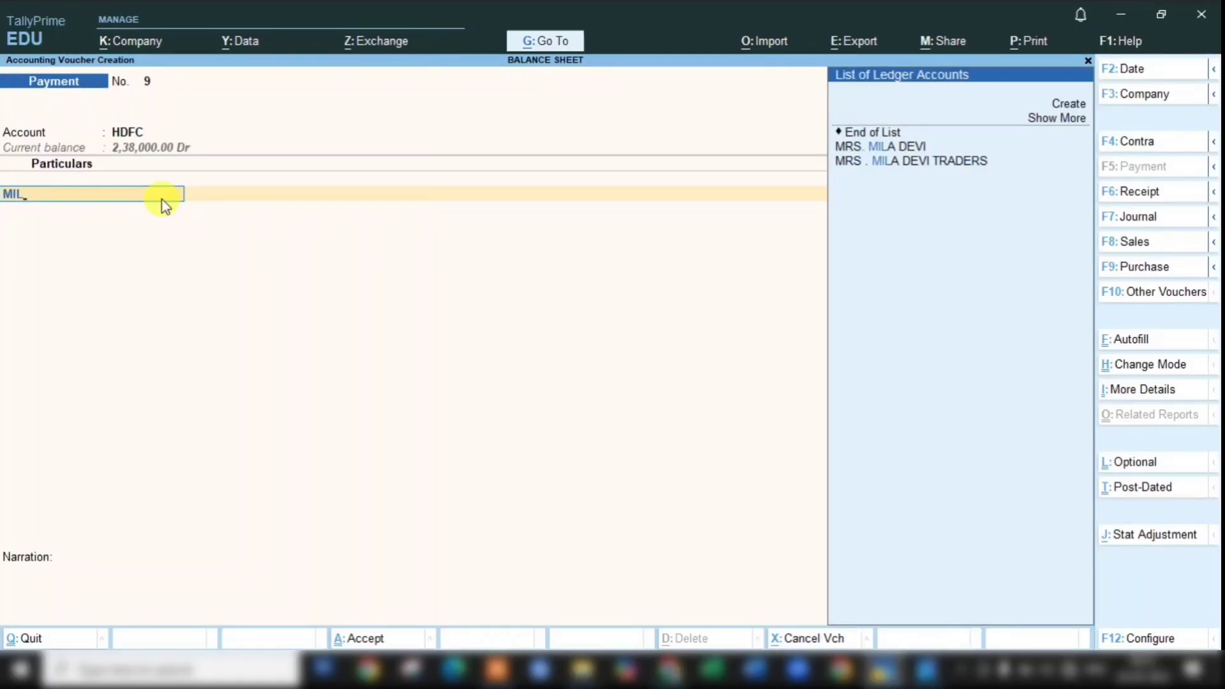
{"action": "key", "text": "Down"}
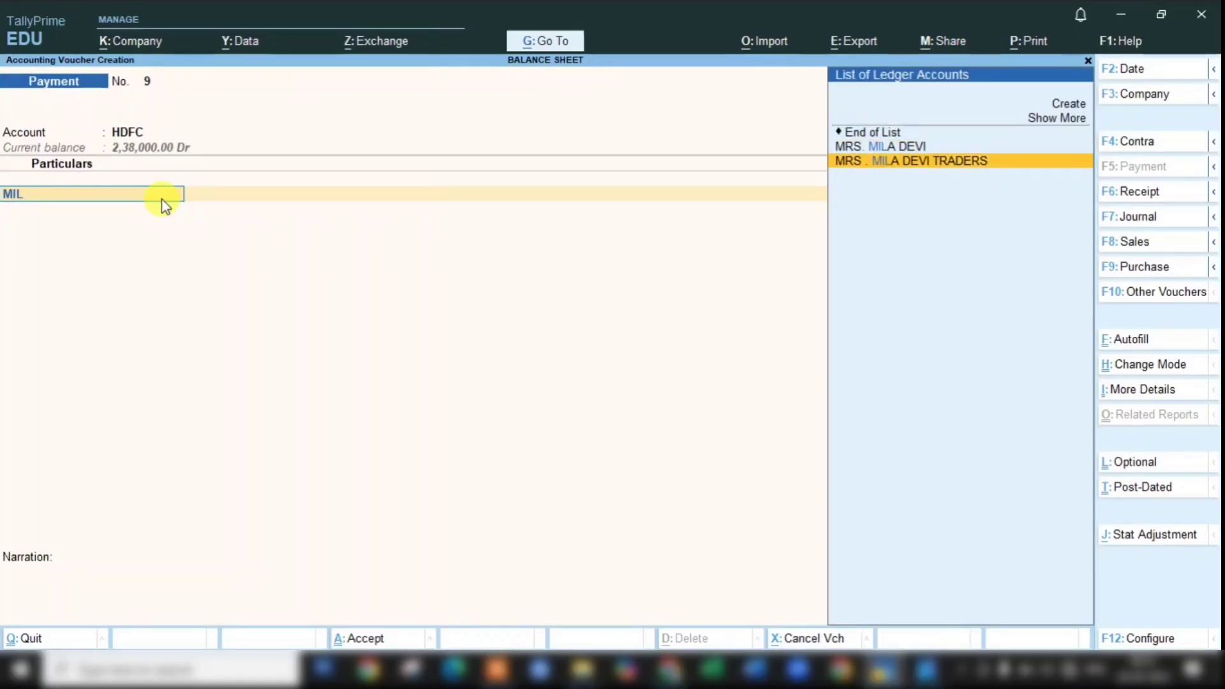
{"action": "key", "text": "Return"}
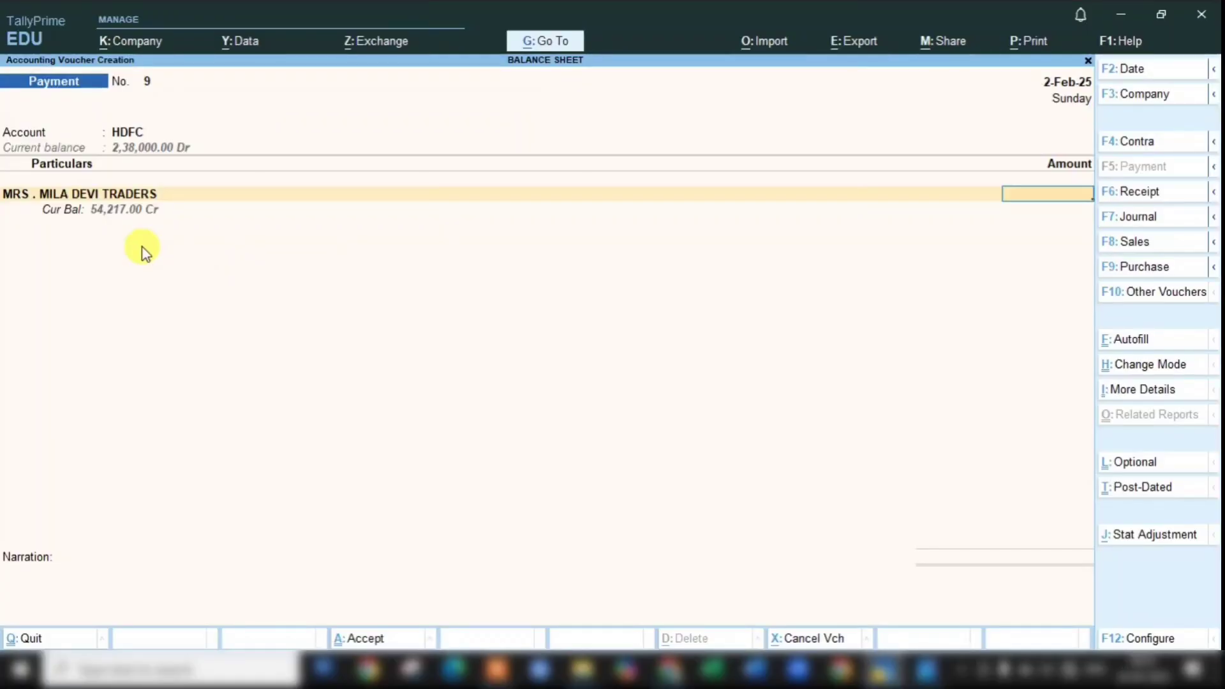
{"action": "key", "text": "Escape"}
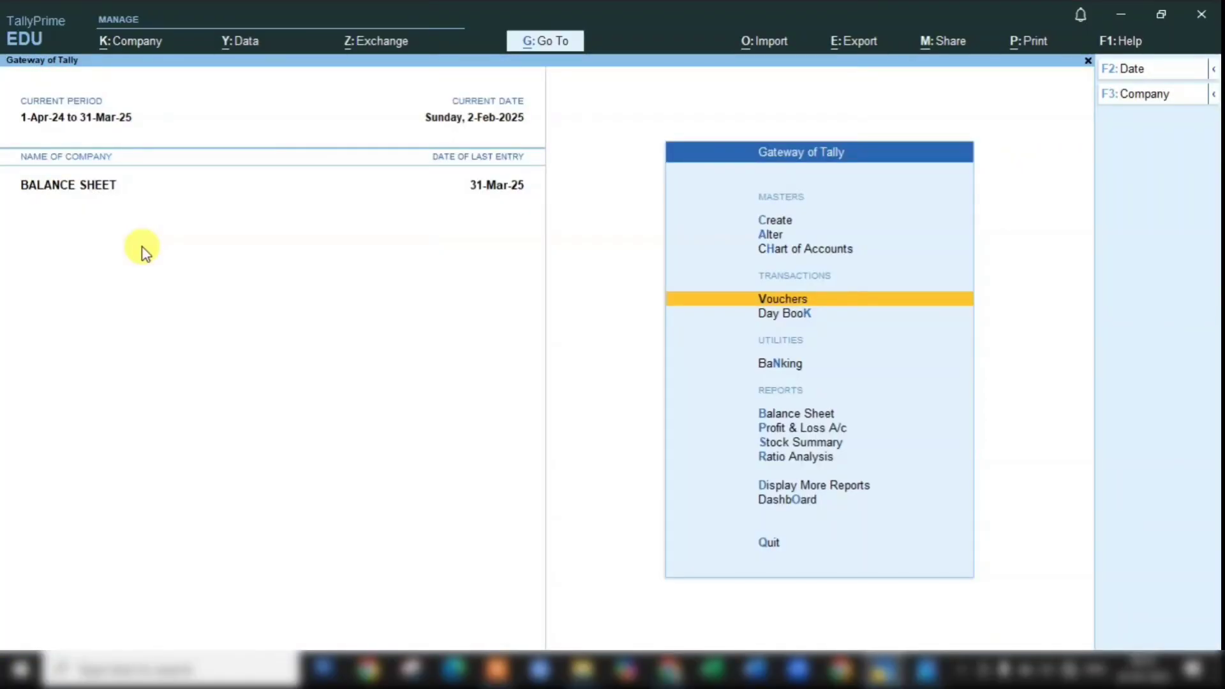
Step: Enter the rent amount 45947 in cell B4, checking it against the invoice photo
{"action": "left_click", "coordinate": [712, 658]}
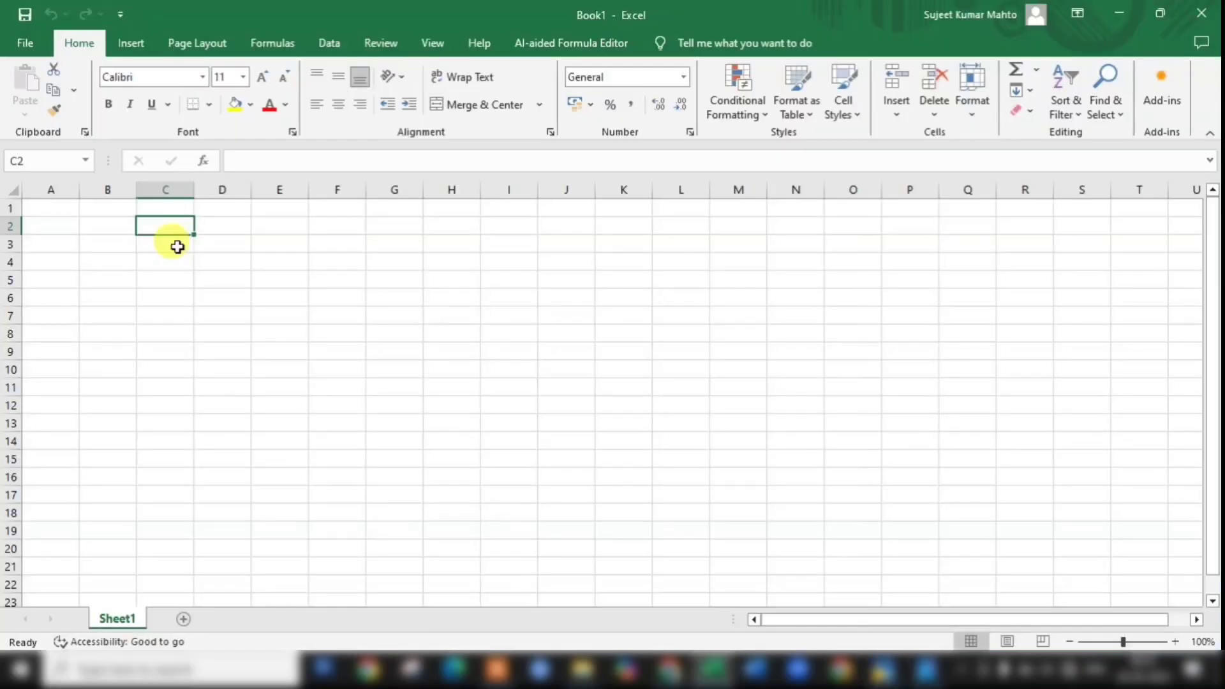
{"action": "left_click", "coordinate": [120, 256]}
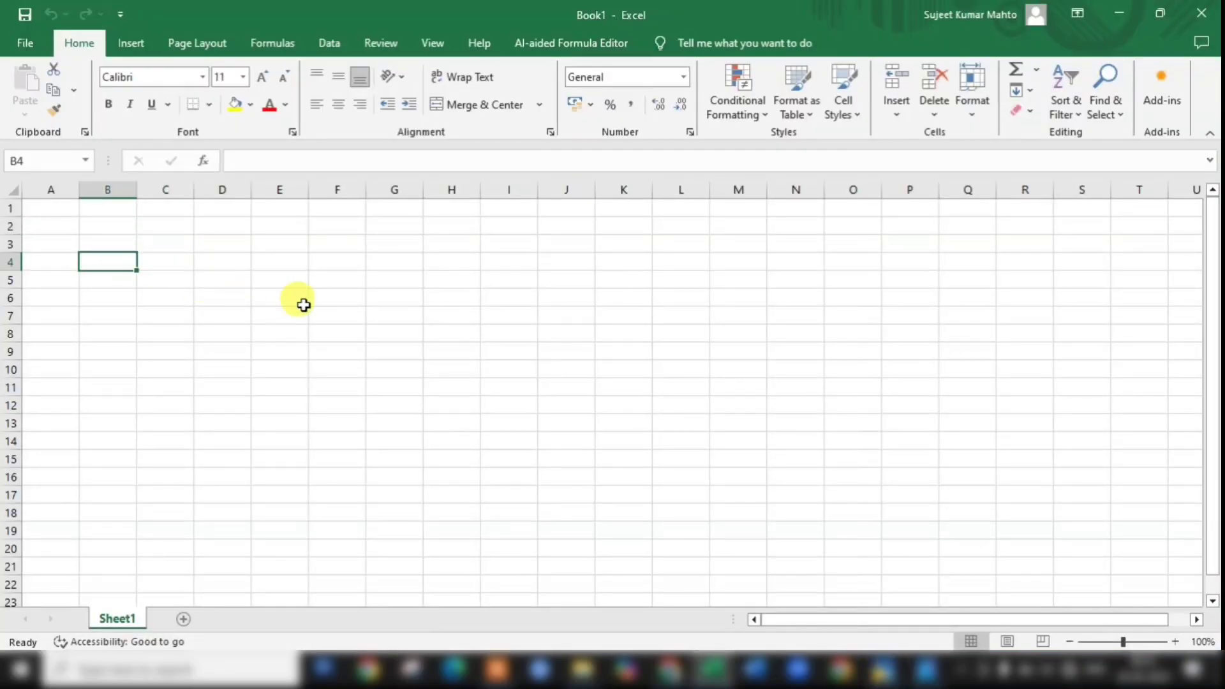
{"action": "left_click", "coordinate": [927, 669]}
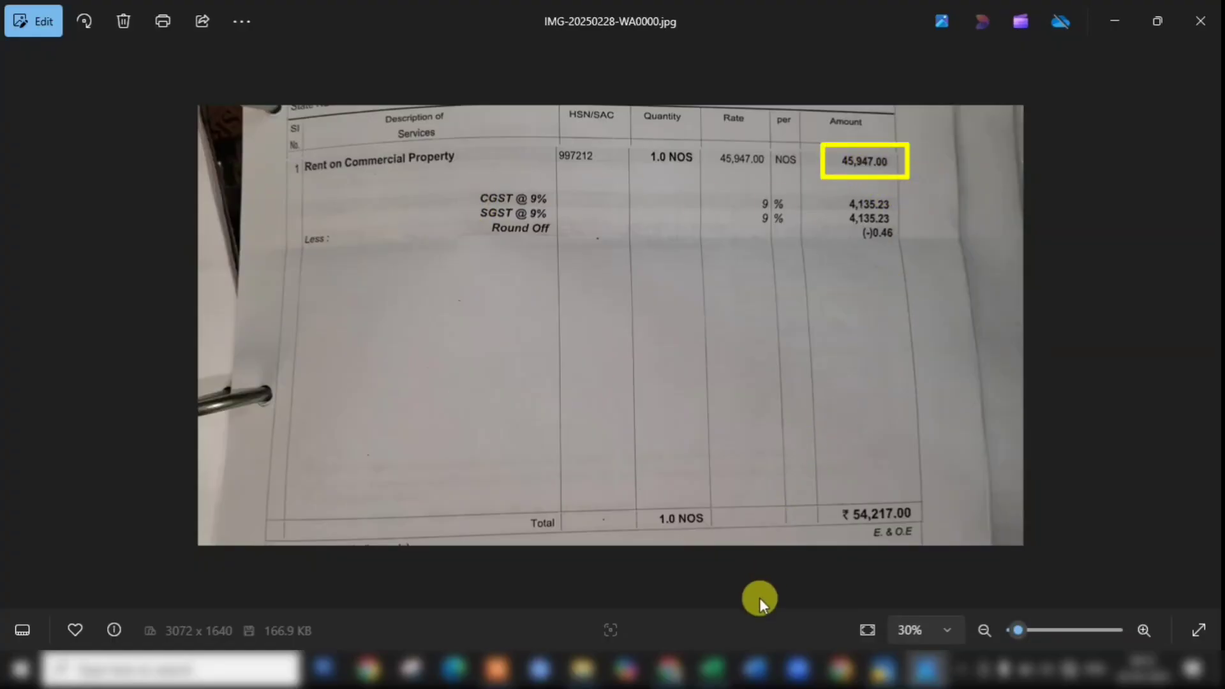
{"action": "left_click", "coordinate": [713, 669]}
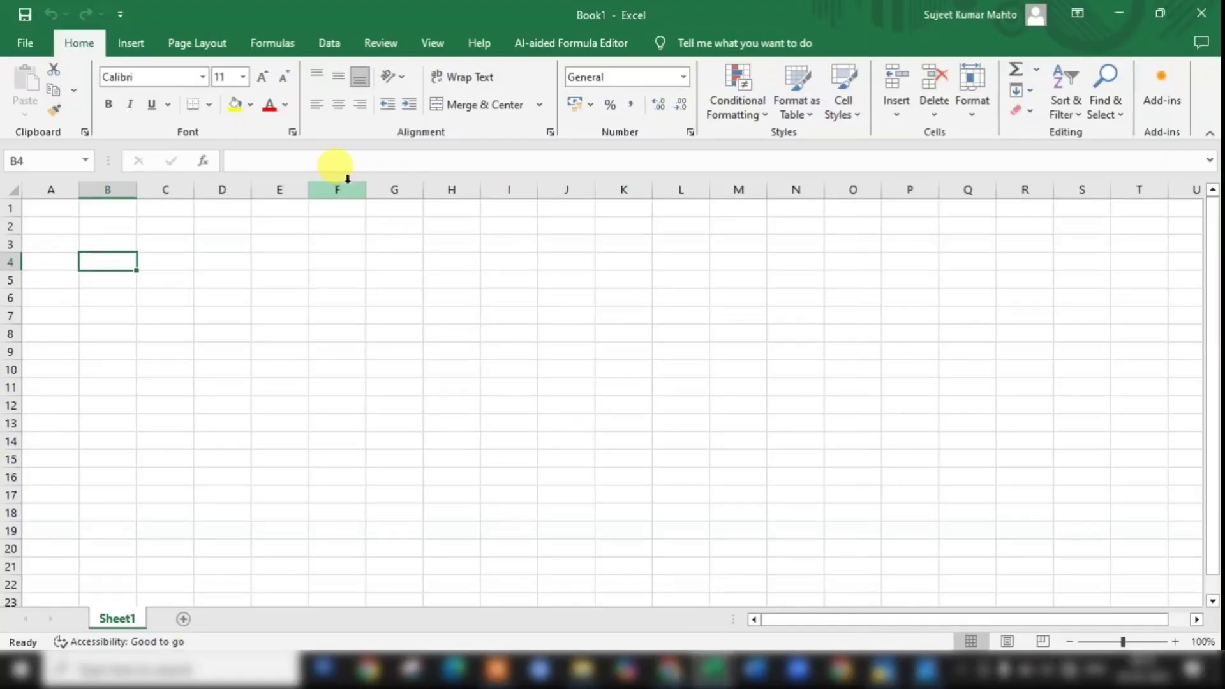
{"action": "type", "text": "45947"}
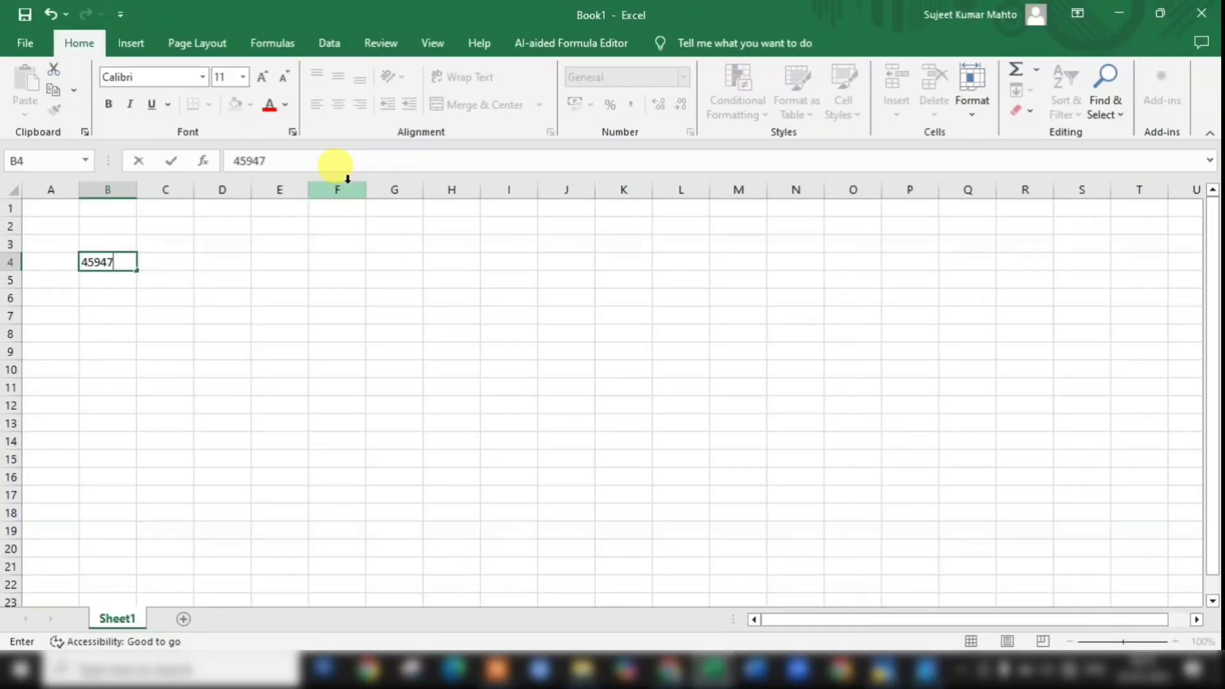
{"action": "key", "text": "Return"}
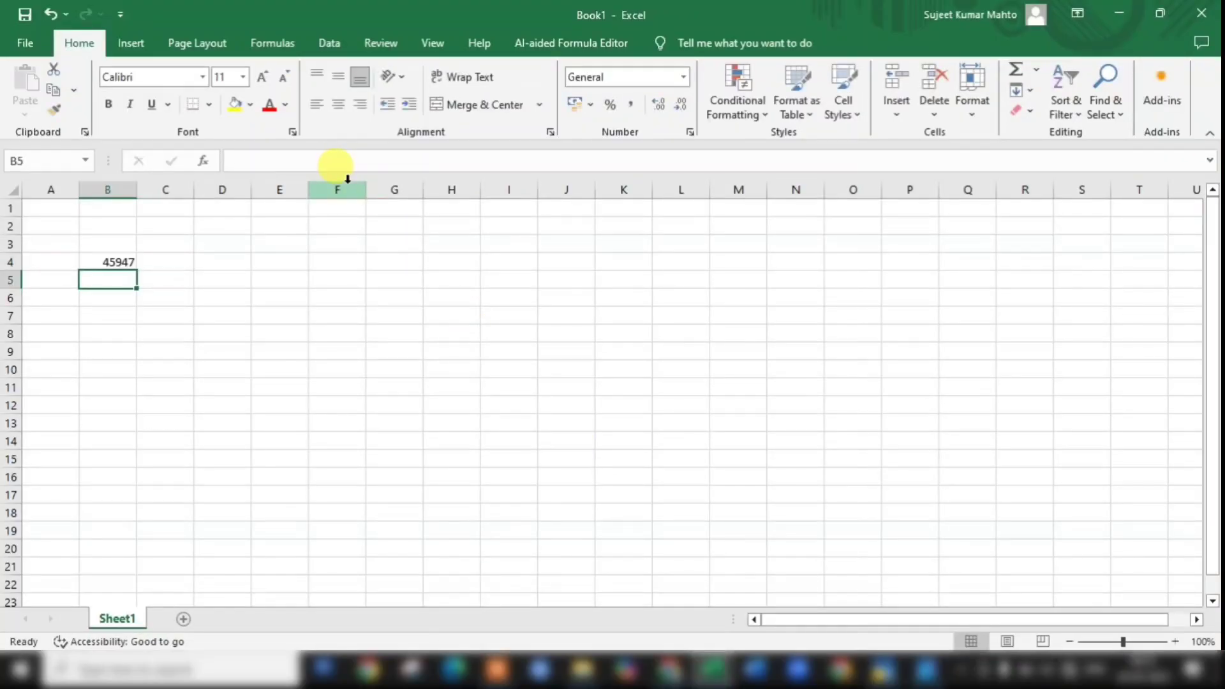
Step: Enlarge B4's font to 36, zoom to 140%, apply Comma Style, then recheck the invoice photo
{"action": "left_click", "coordinate": [114, 260]}
{"action": "left_click", "coordinate": [264, 76]}
{"action": "left_click", "coordinate": [264, 77]}
{"action": "left_click", "coordinate": [263, 76]}
{"action": "left_click", "coordinate": [264, 77]}
{"action": "left_click", "coordinate": [263, 77]}
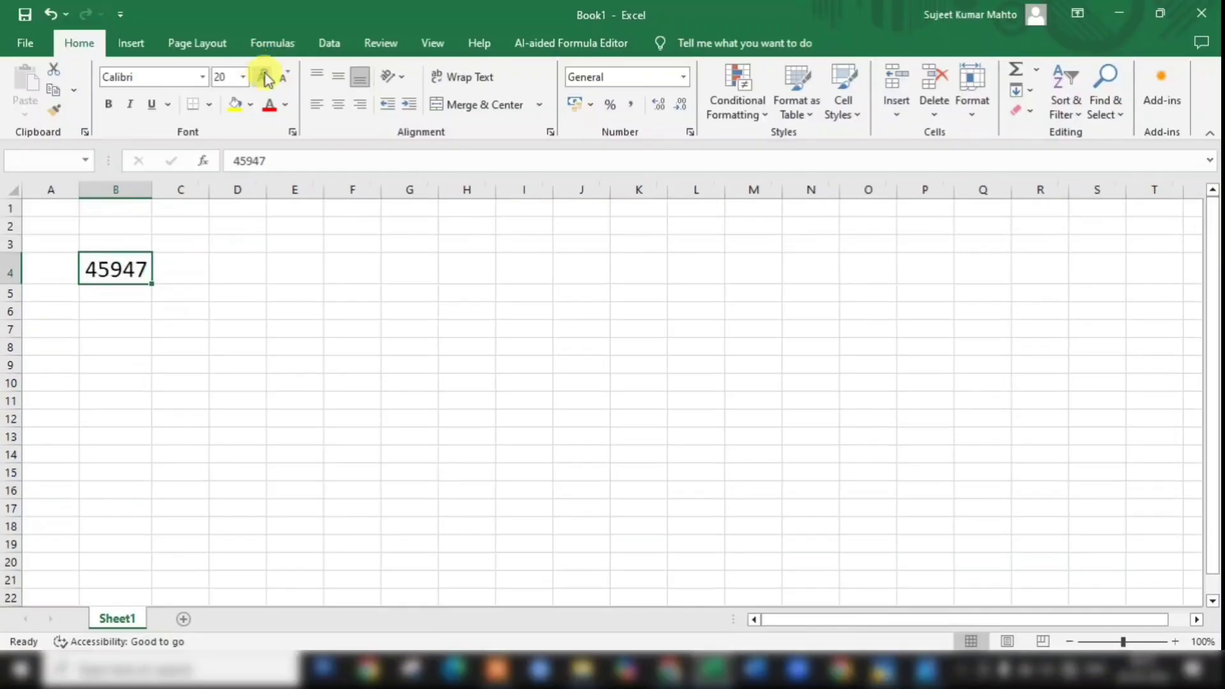
{"action": "left_click", "coordinate": [264, 77]}
{"action": "left_click", "coordinate": [264, 76]}
{"action": "left_click", "coordinate": [264, 76]}
{"action": "left_click", "coordinate": [264, 77]}
{"action": "left_click", "coordinate": [264, 76]}
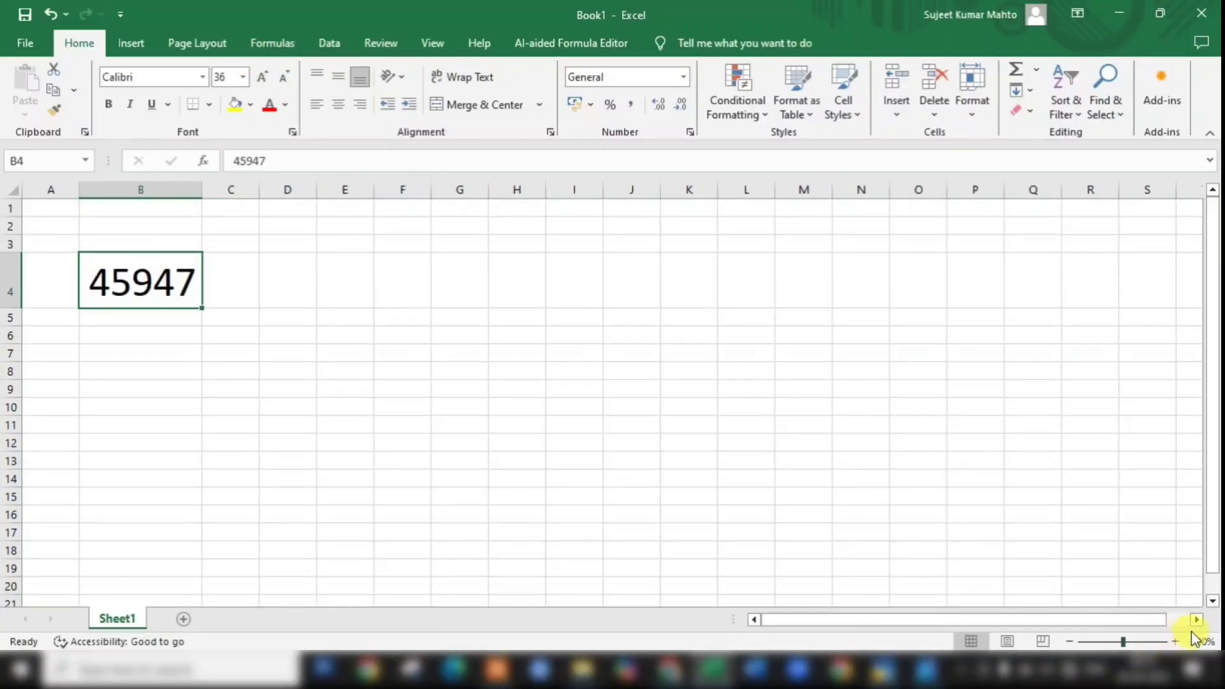
{"action": "left_click", "coordinate": [1175, 641]}
{"action": "left_click", "coordinate": [1175, 641]}
{"action": "left_click", "coordinate": [1175, 641]}
{"action": "left_click", "coordinate": [1175, 642]}
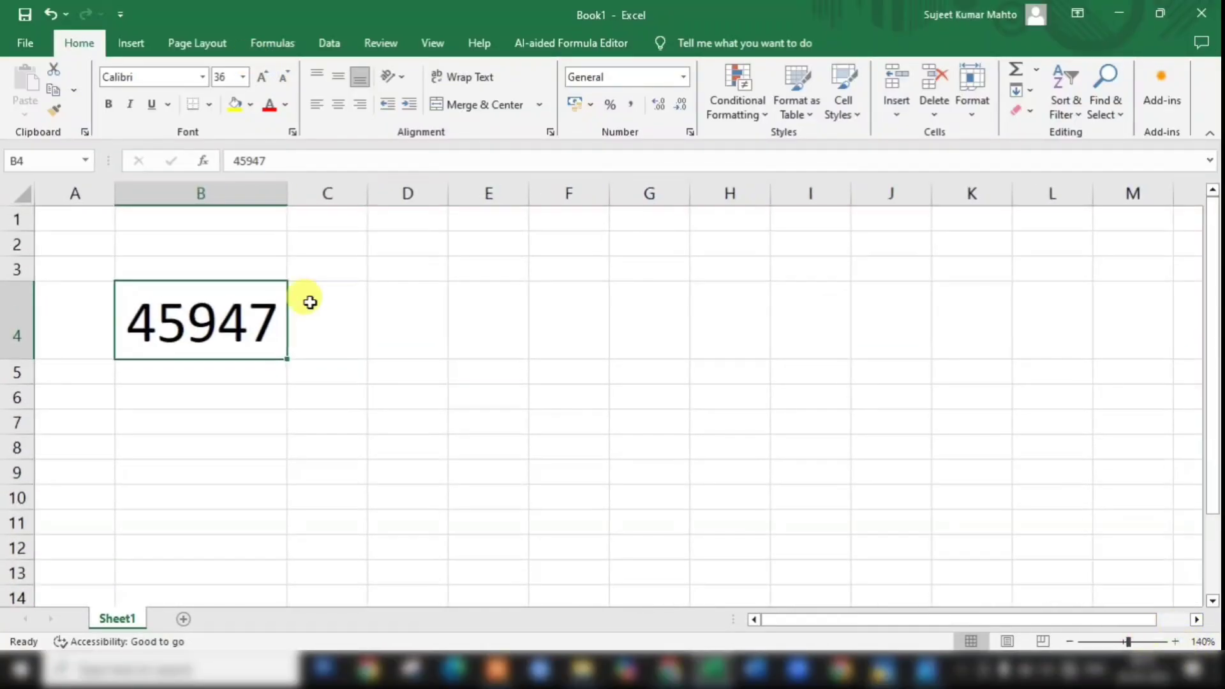
{"action": "left_click", "coordinate": [633, 104]}
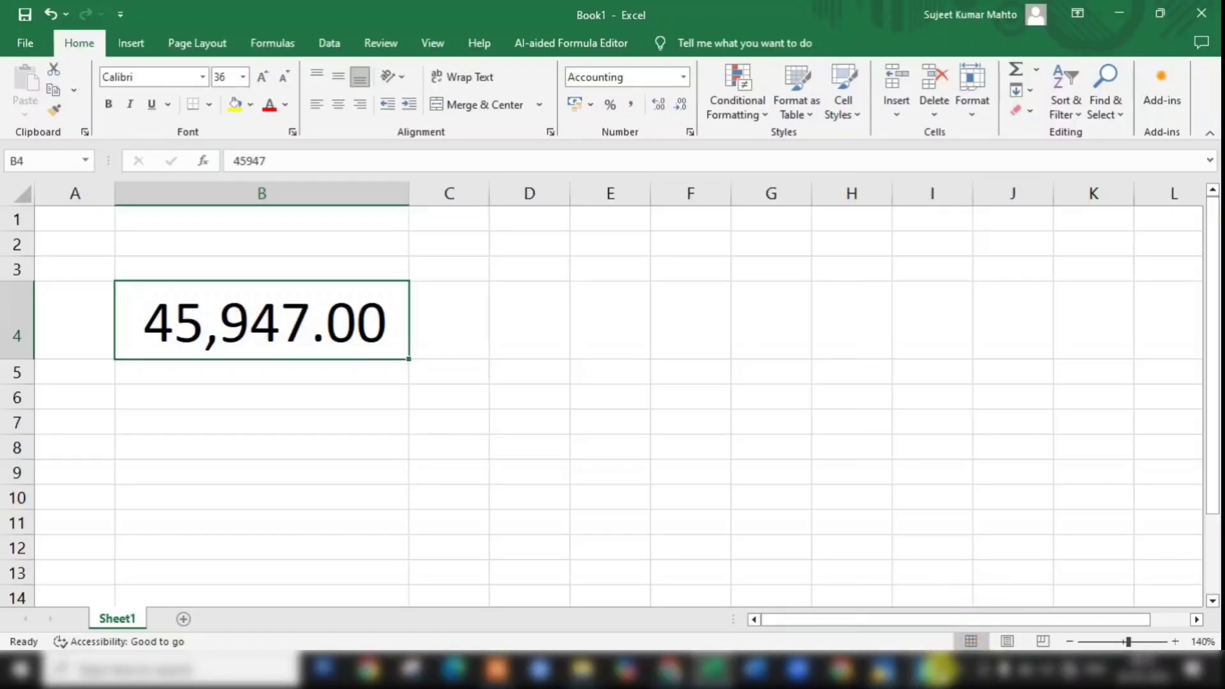
{"action": "left_click", "coordinate": [926, 669]}
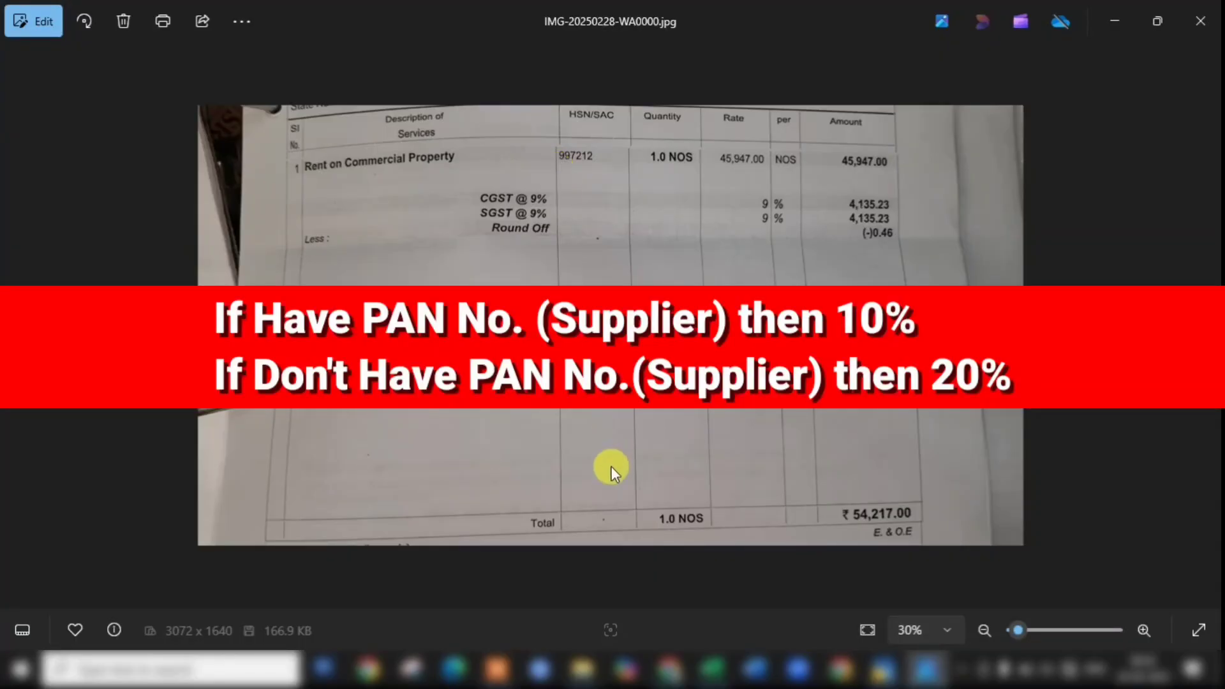
Step: Enter =B4*10% in B6 and remove two decimals so it shows 4,595
{"action": "left_click", "coordinate": [708, 663]}
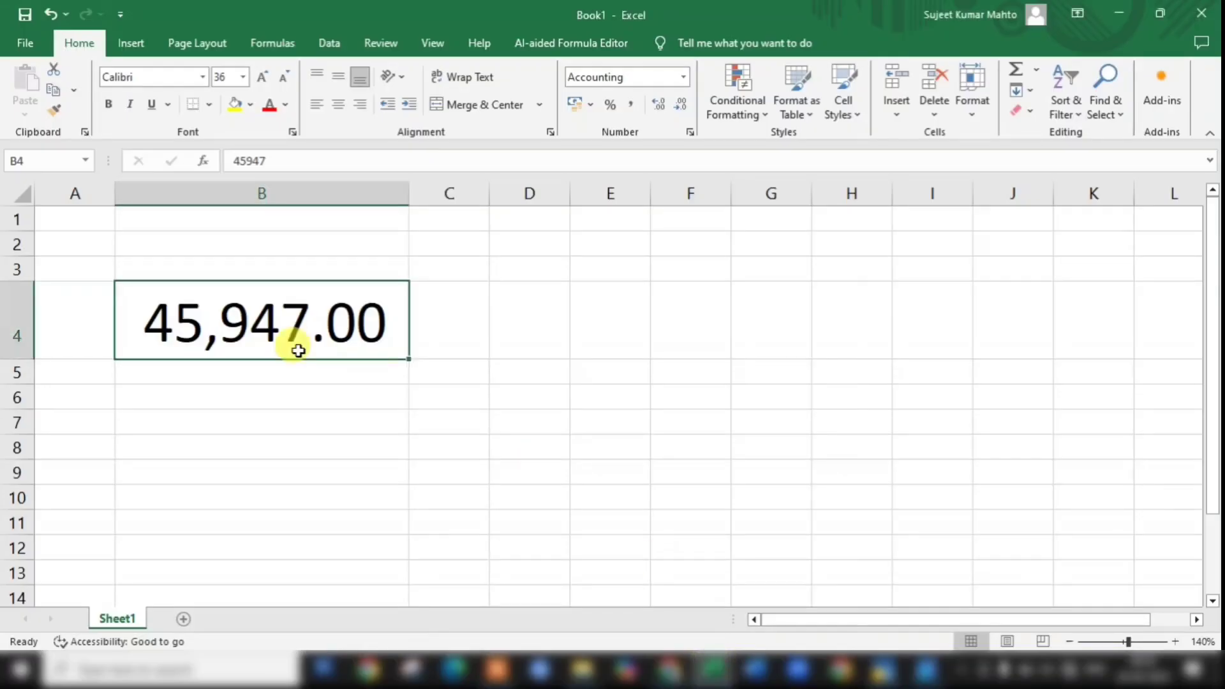
{"action": "left_click", "coordinate": [293, 385]}
{"action": "type", "text": "="}
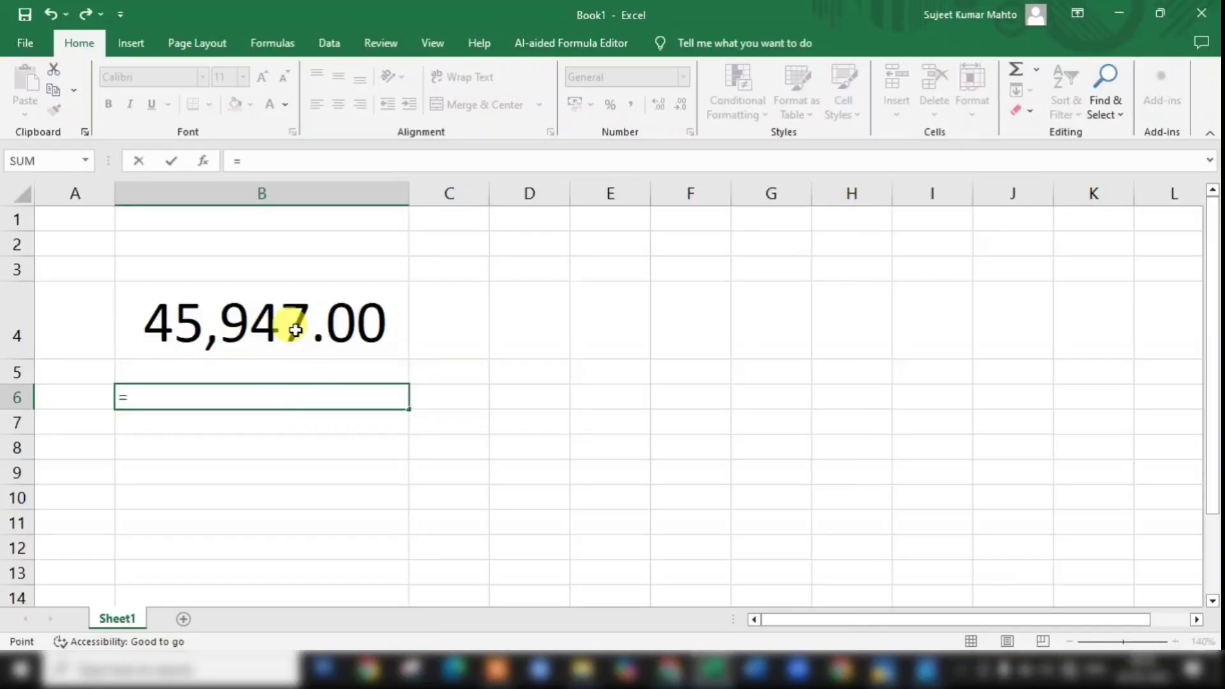
{"action": "left_click", "coordinate": [295, 330]}
{"action": "type", "text": "*"}
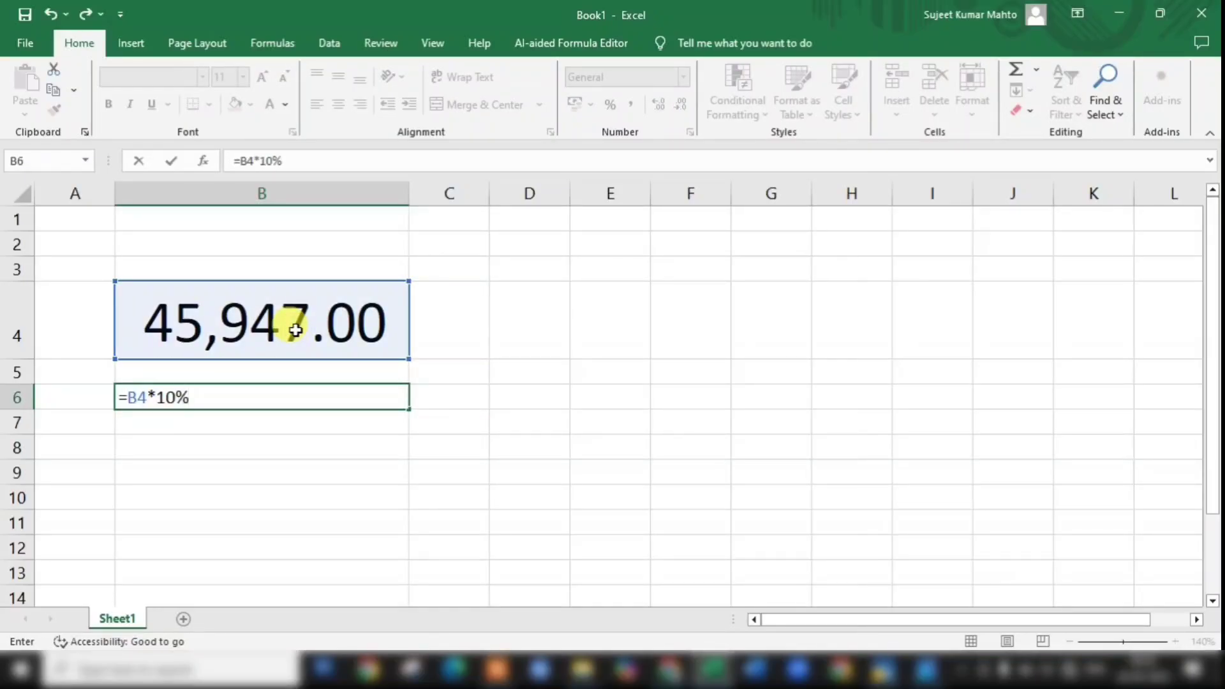
{"action": "type", "text": "10%"}
{"action": "key", "text": "Return"}
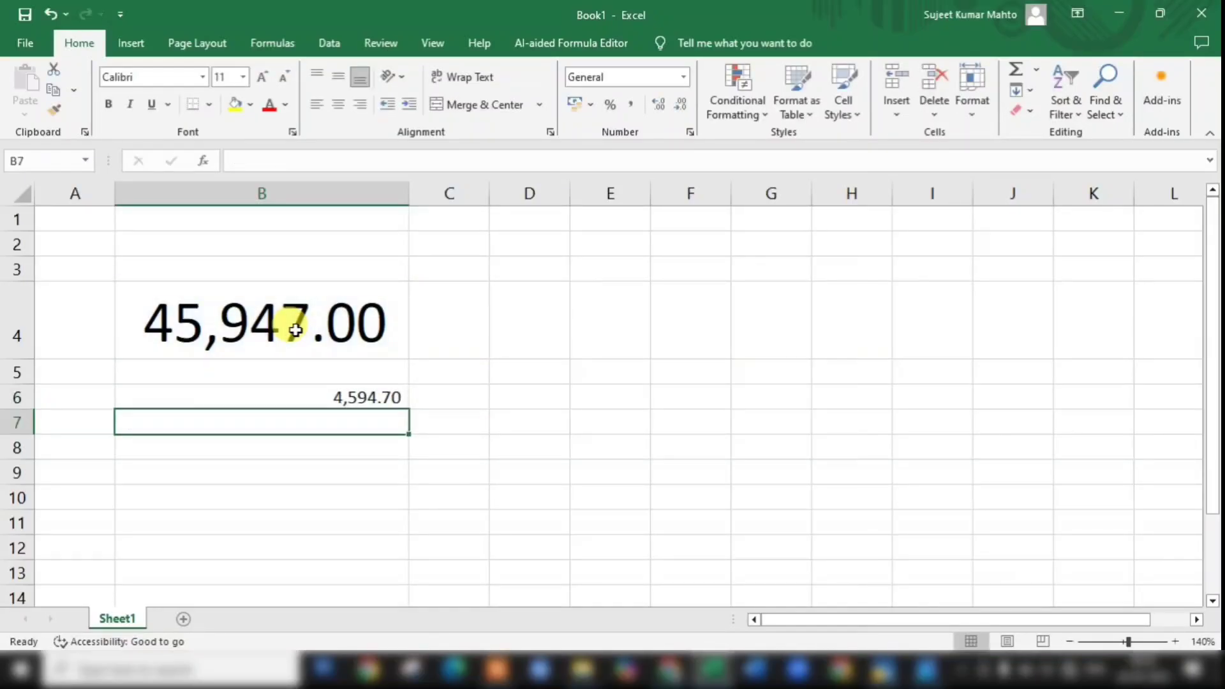
{"action": "left_click", "coordinate": [373, 398]}
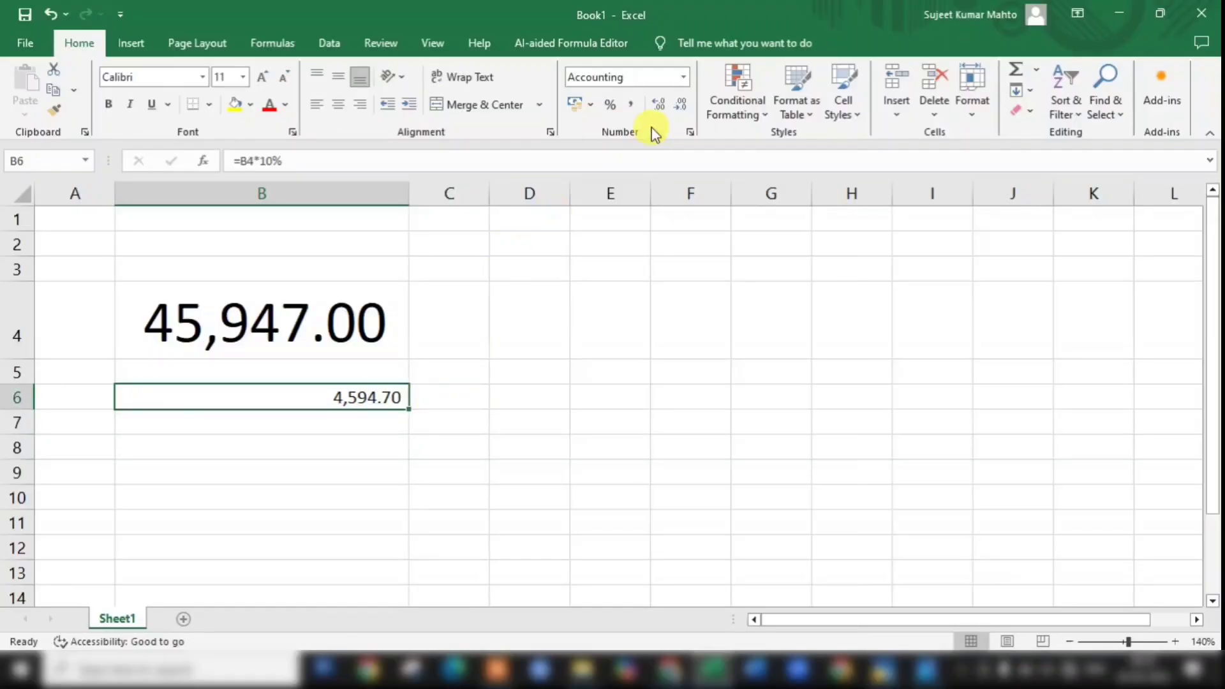
{"action": "left_click", "coordinate": [681, 105]}
{"action": "left_click", "coordinate": [681, 109]}
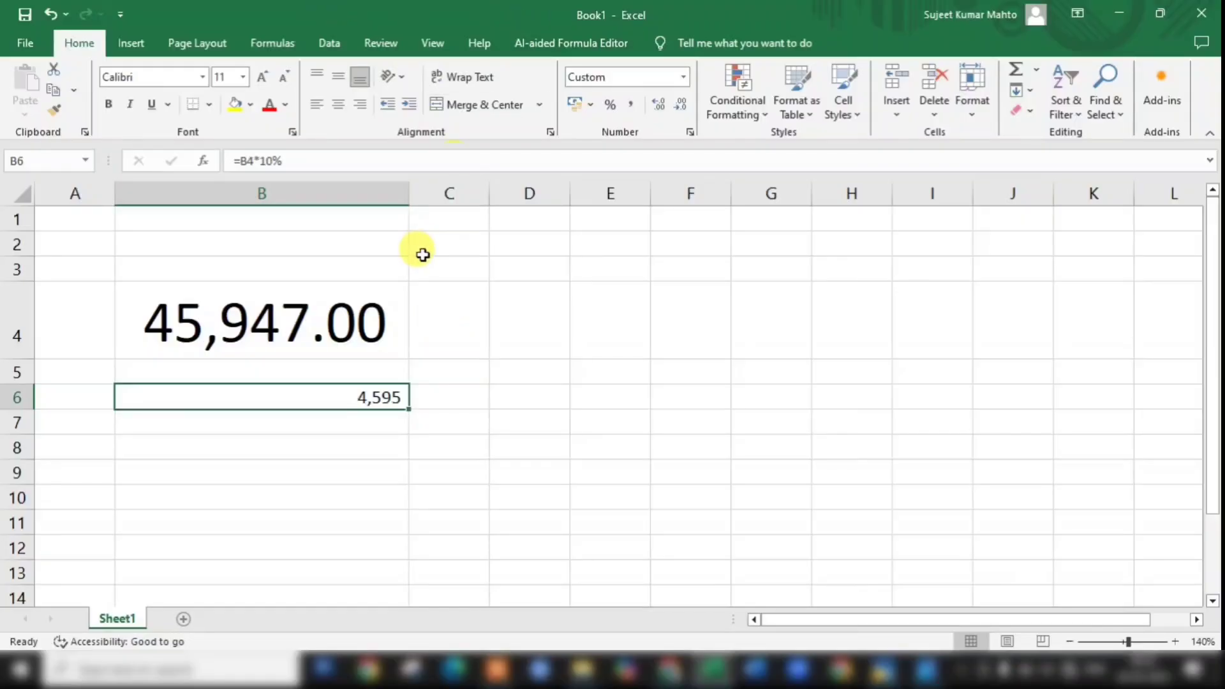
{"action": "left_click", "coordinate": [884, 670]}
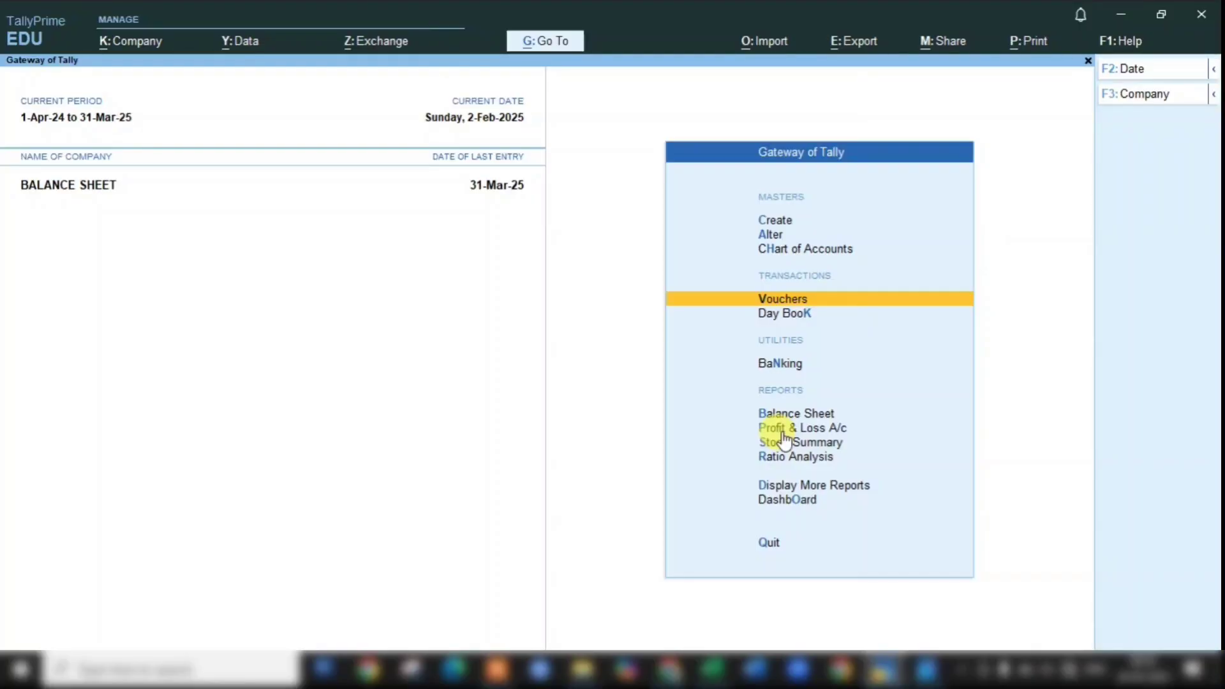
Step: Change the current date to 31-Jan-2025, glance at the Day Book, and open voucher entry
{"action": "key", "text": "F2"}
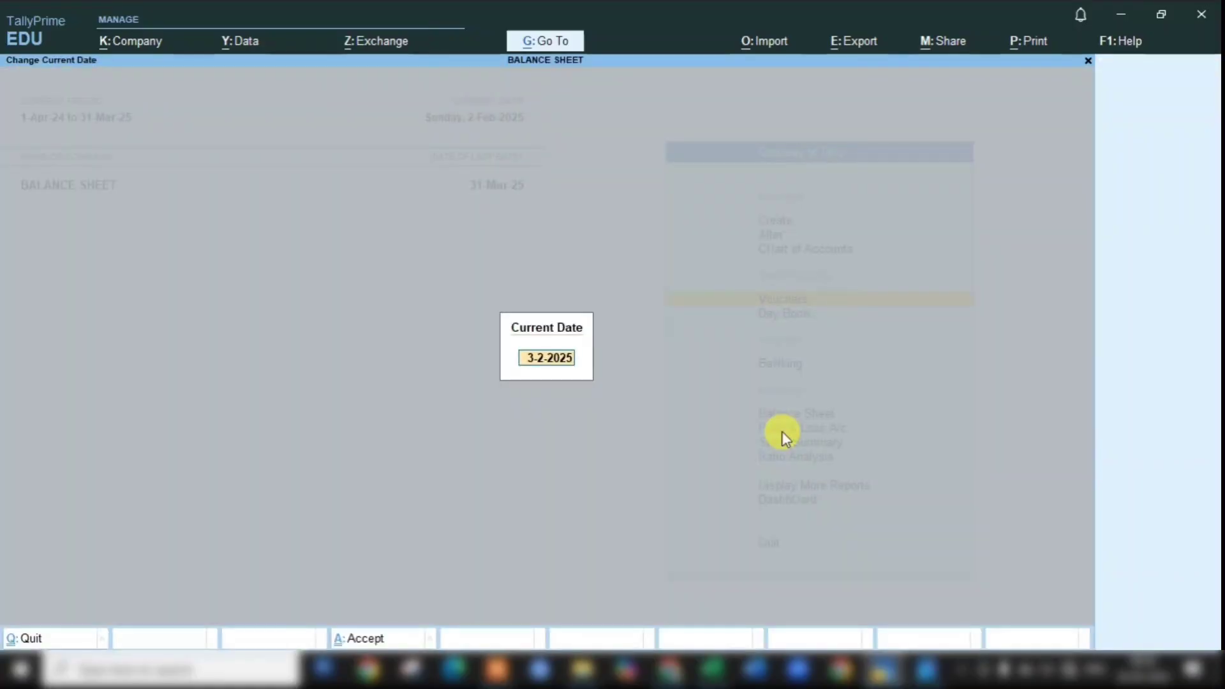
{"action": "type", "text": "31-1"}
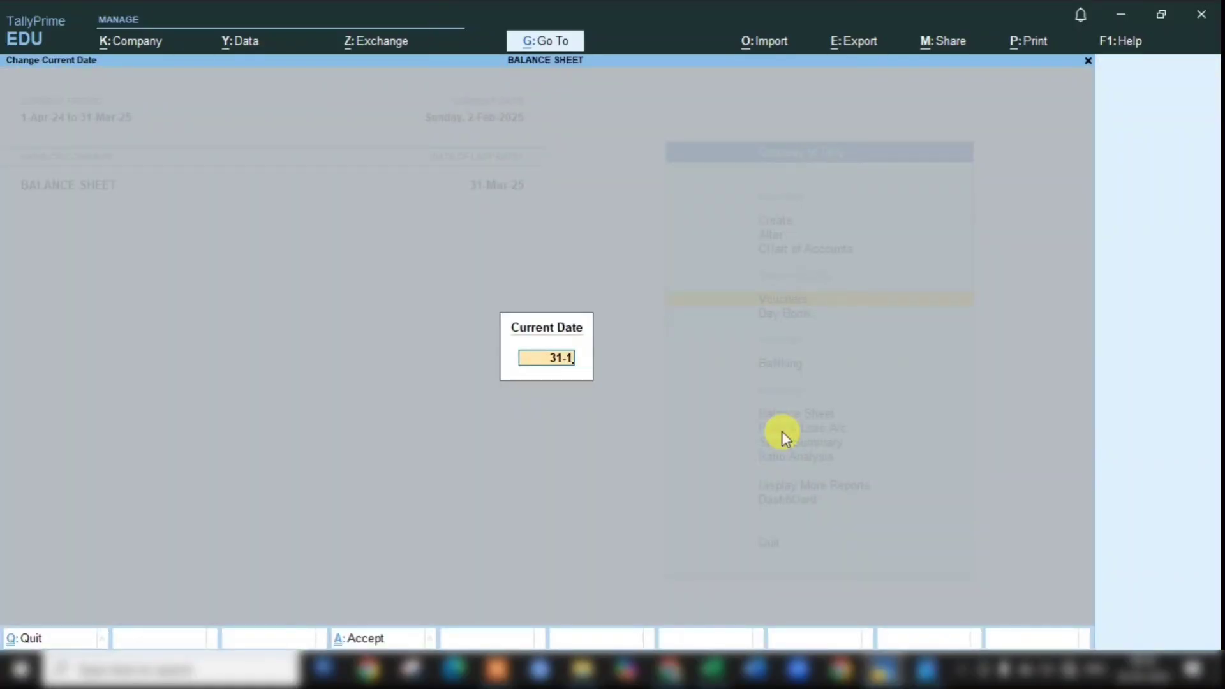
{"action": "key", "text": "Return"}
{"action": "key", "text": "k"}
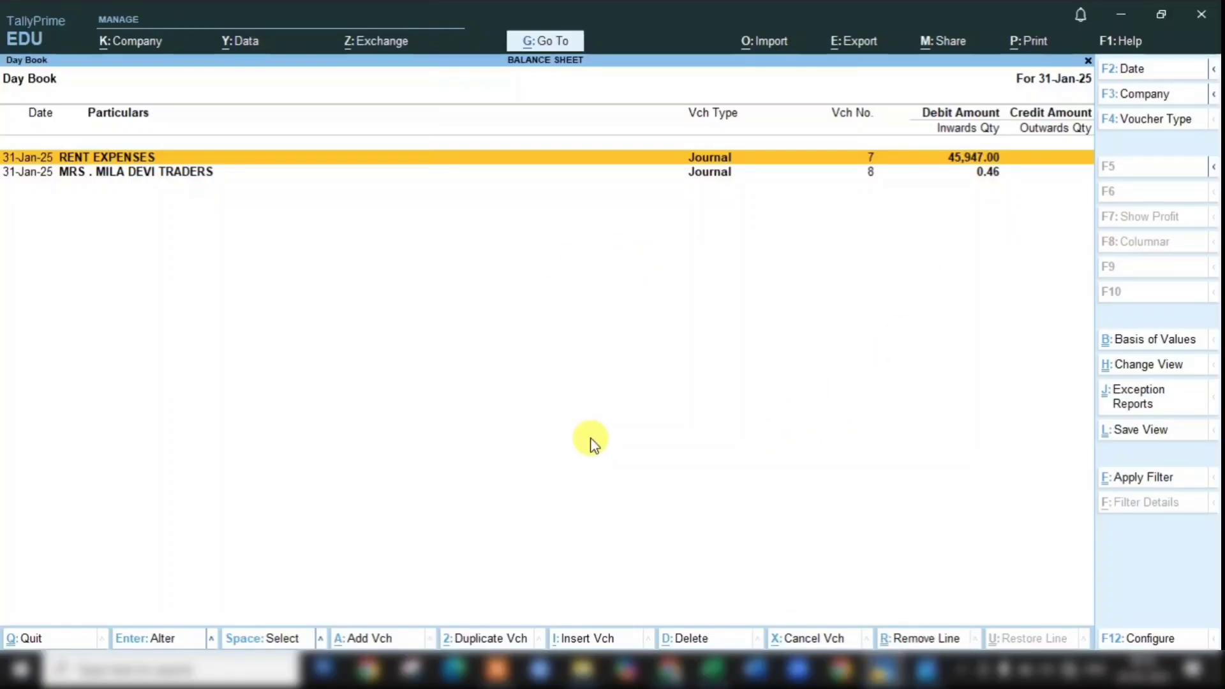
{"action": "key", "text": "Escape"}
{"action": "key", "text": "Escape"}
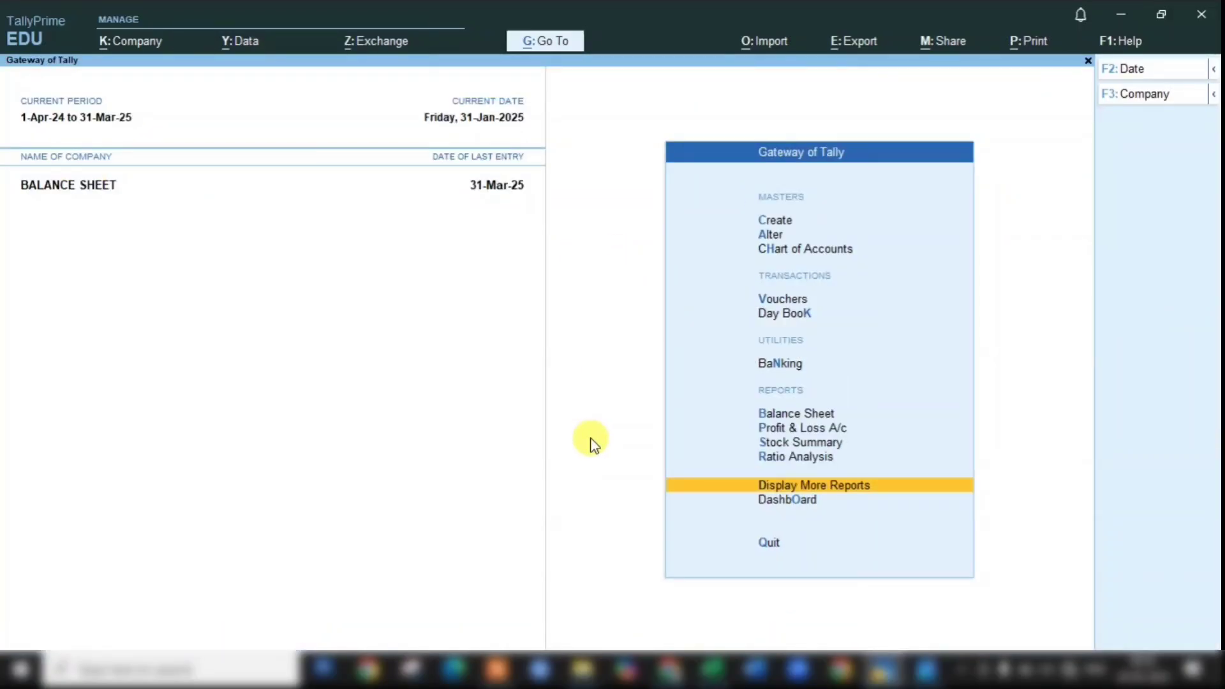
{"action": "key", "text": "Up"}
{"action": "key", "text": "Up"}
{"action": "key", "text": "Up"}
{"action": "key", "text": "Up"}
{"action": "key", "text": "Up"}
{"action": "key", "text": "Up"}
{"action": "key", "text": "Up"}
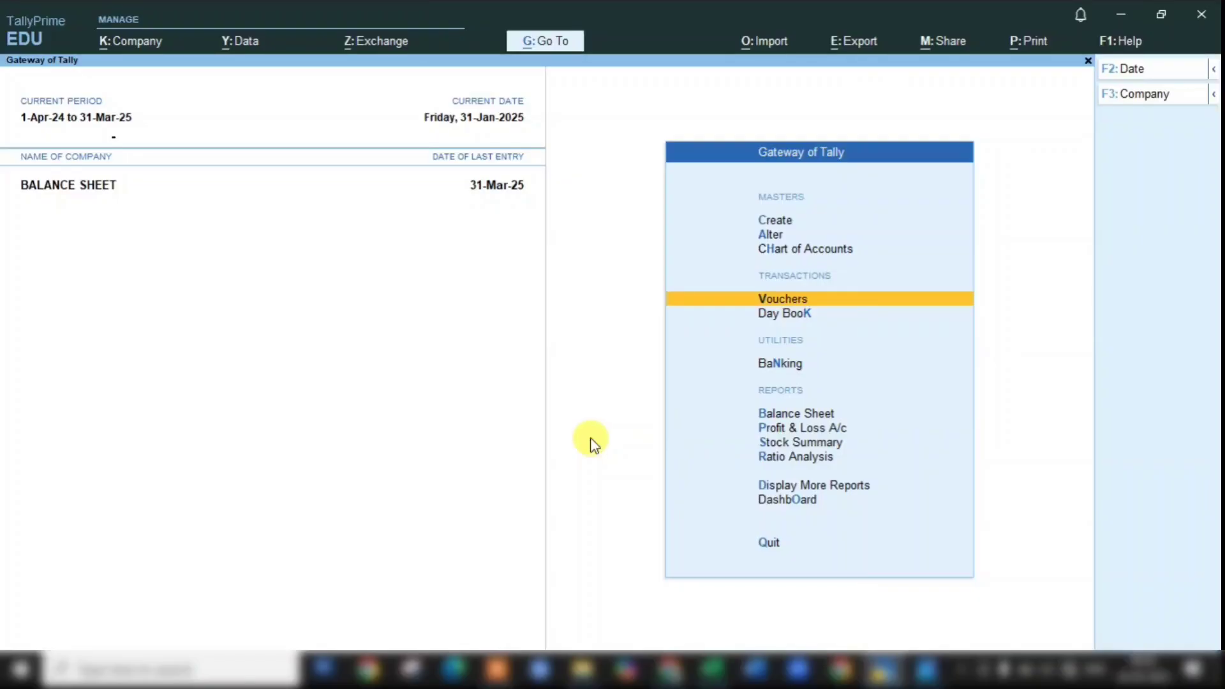
{"action": "key", "text": "Return"}
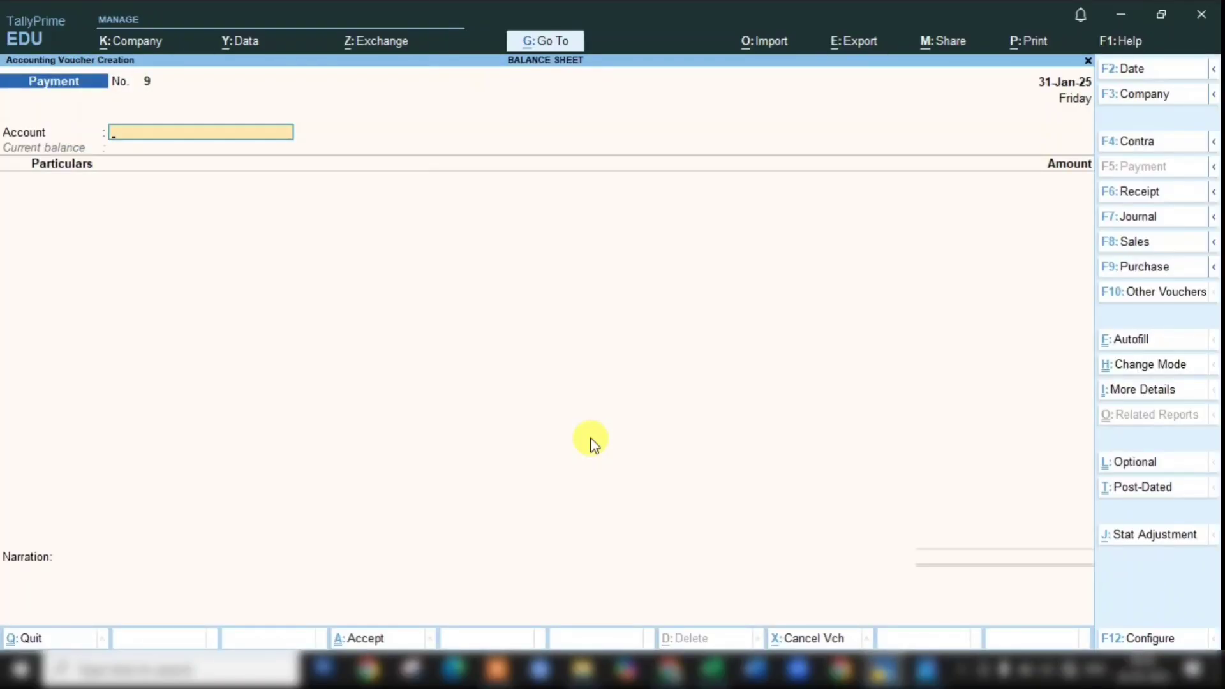
Step: Start a Journal debiting the landlord's Traders ledger 4,595 on account
{"action": "left_click", "coordinate": [1128, 220]}
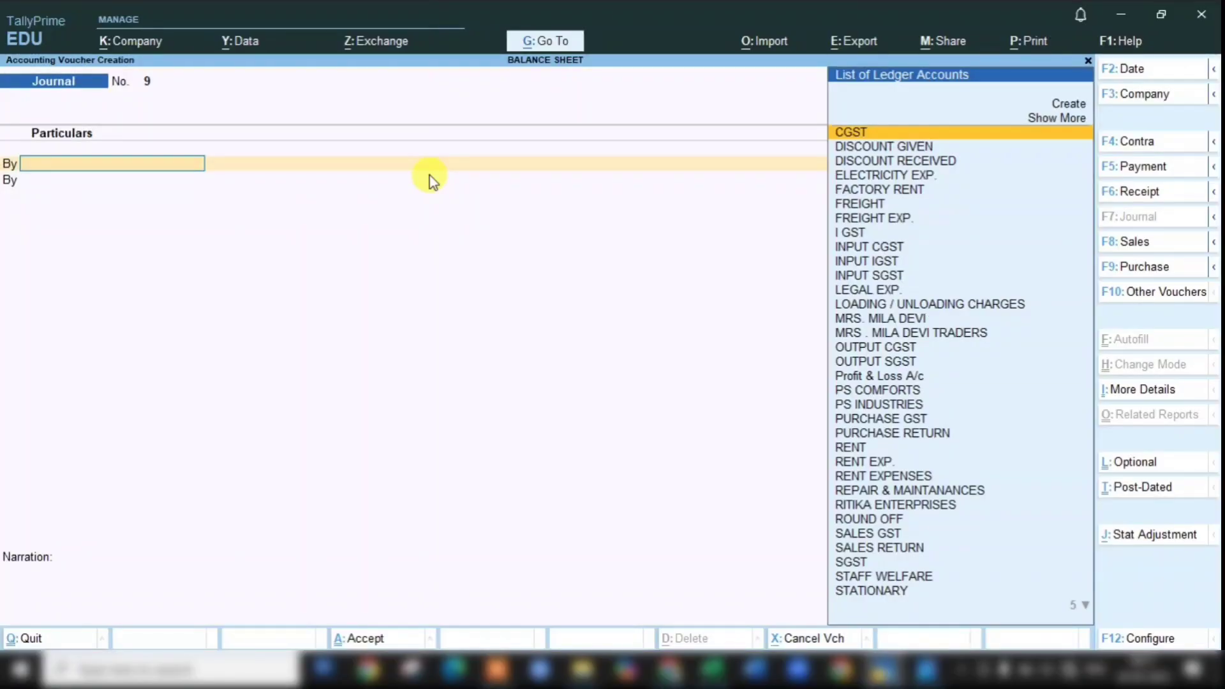
{"action": "type", "text": "MIL"}
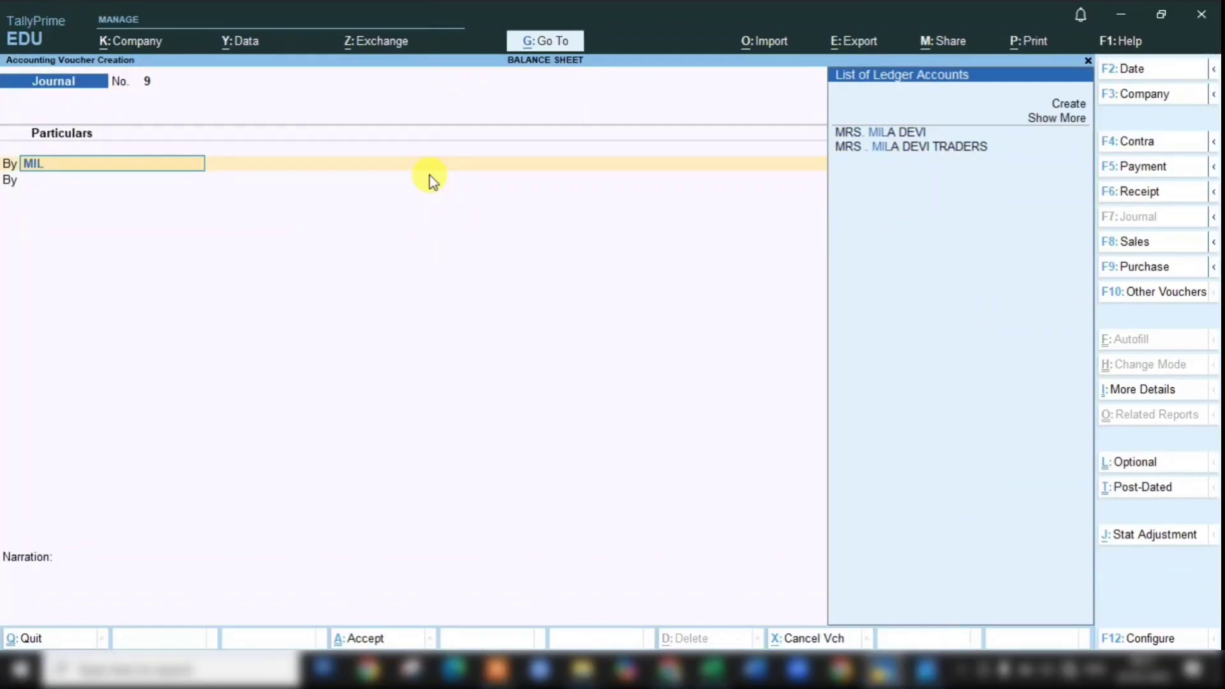
{"action": "key", "text": "Down"}
{"action": "key", "text": "Return"}
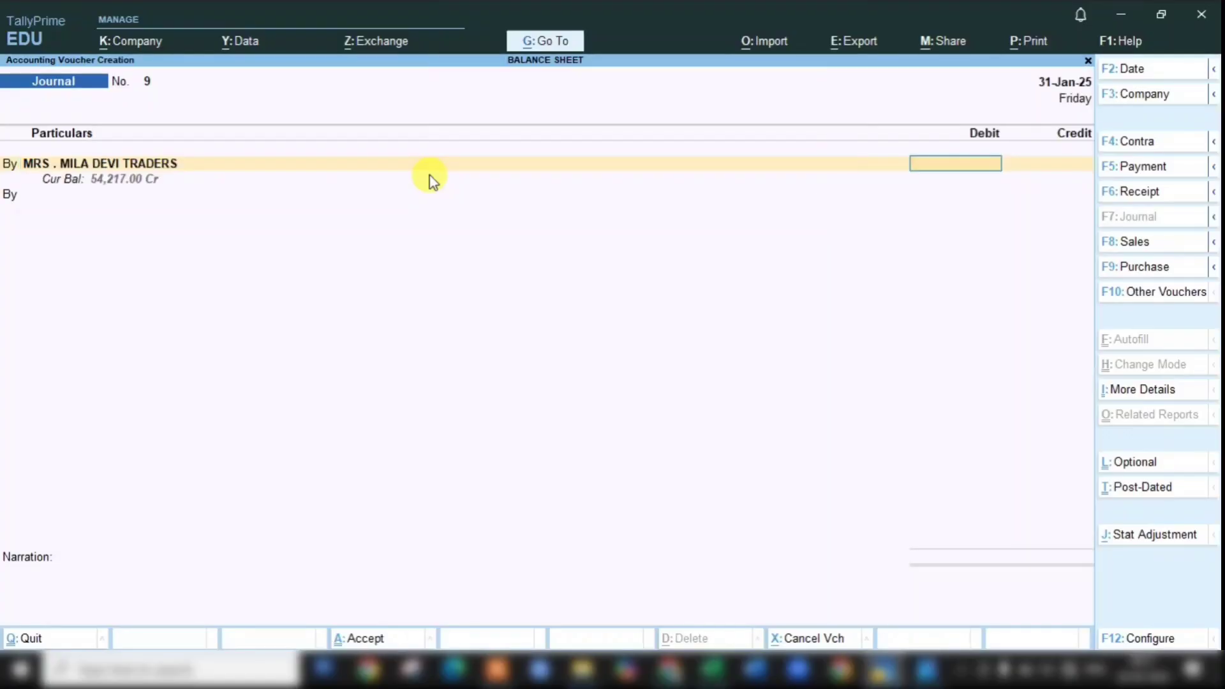
{"action": "type", "text": "4,595"}
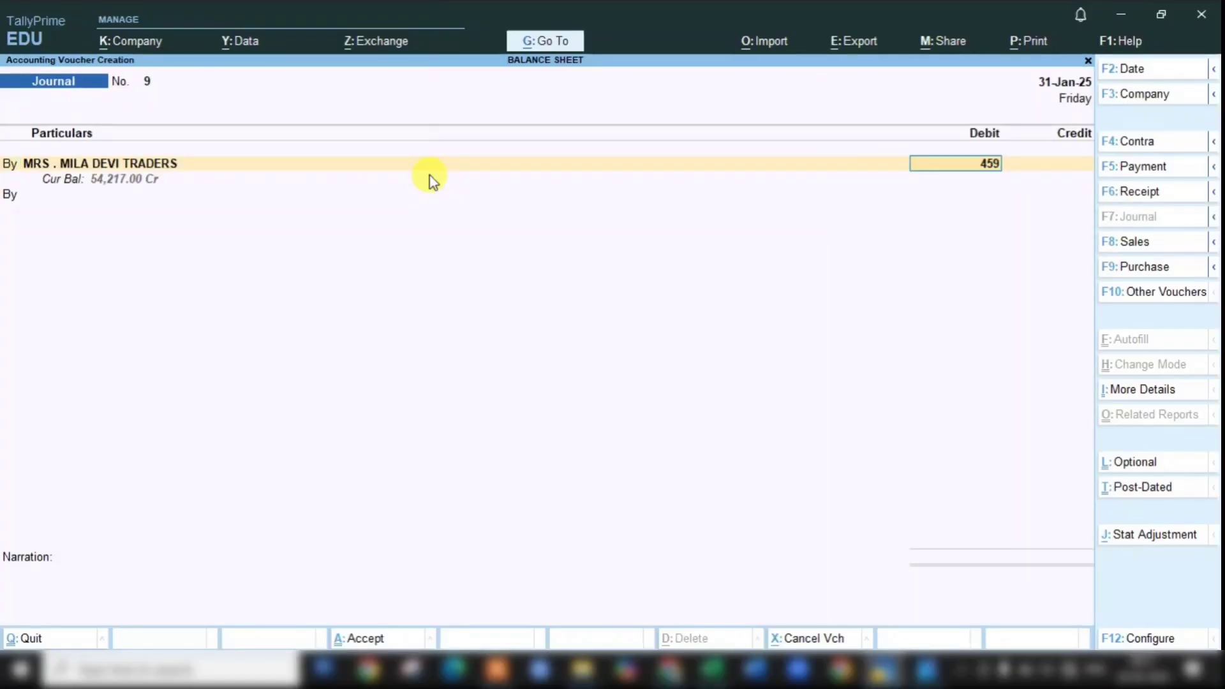
{"action": "key", "text": "Return"}
{"action": "key", "text": "Return"}
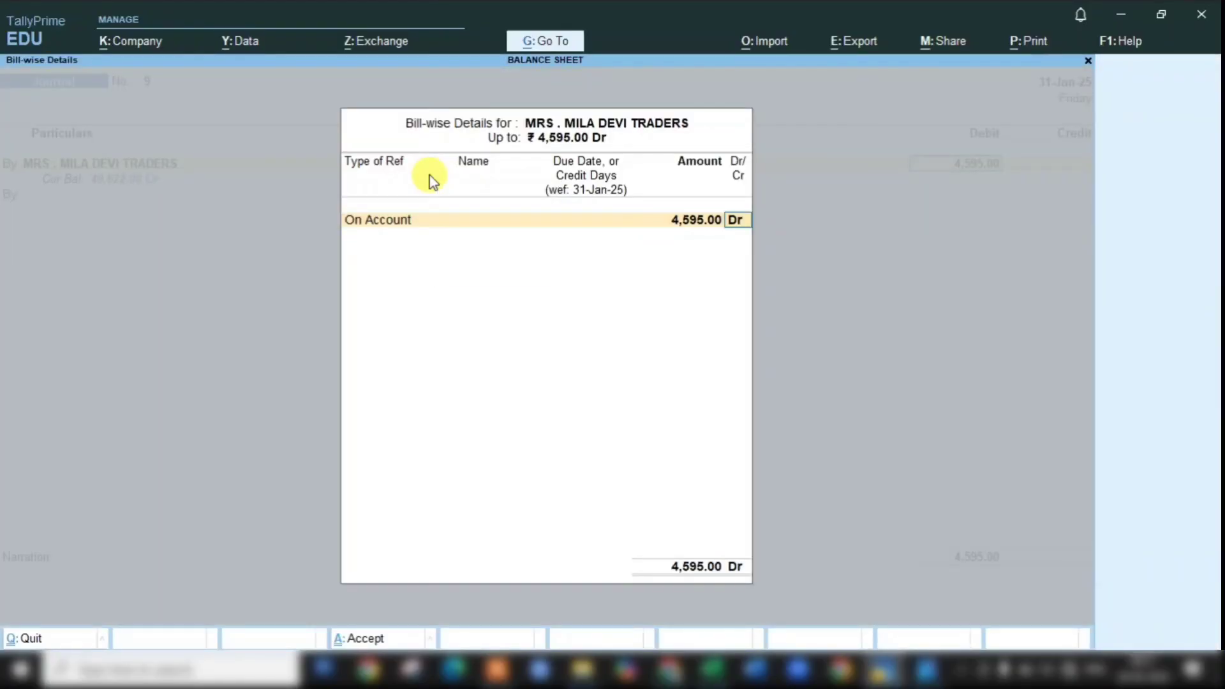
{"action": "key", "text": "Return"}
{"action": "key", "text": "Return"}
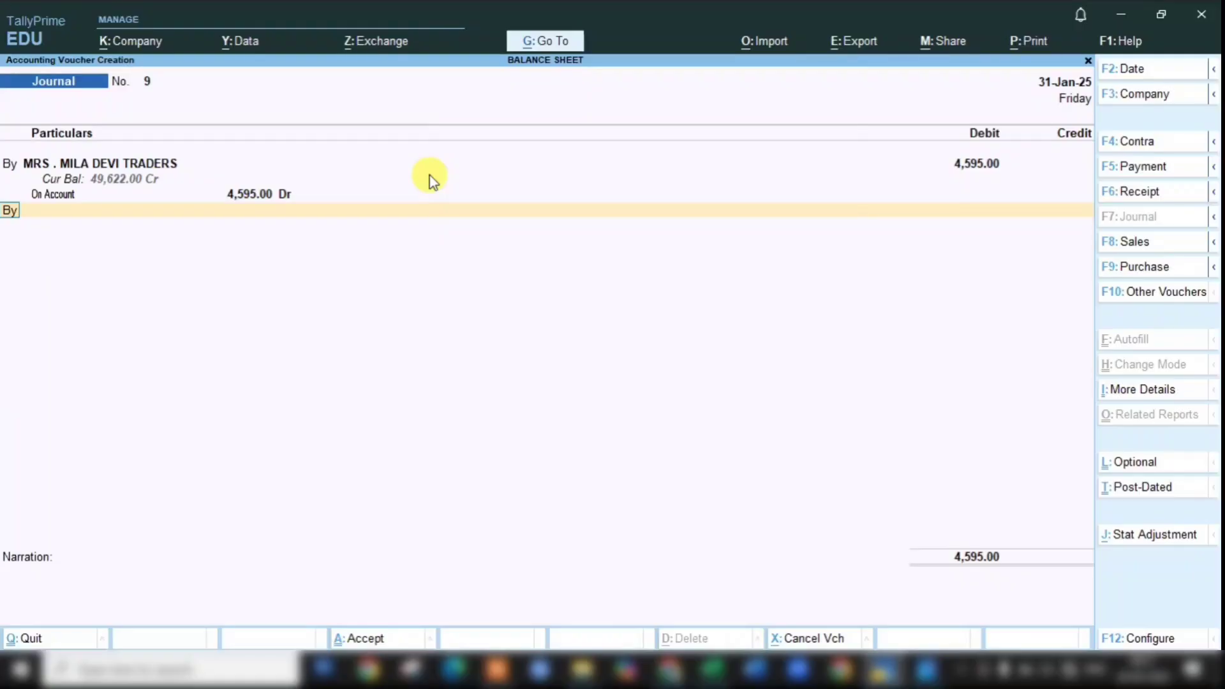
Step: Credit TDS 4,595.00, add narration 'TDS FOR RENT', and save Journal No. 9
{"action": "type", "text": "T"}
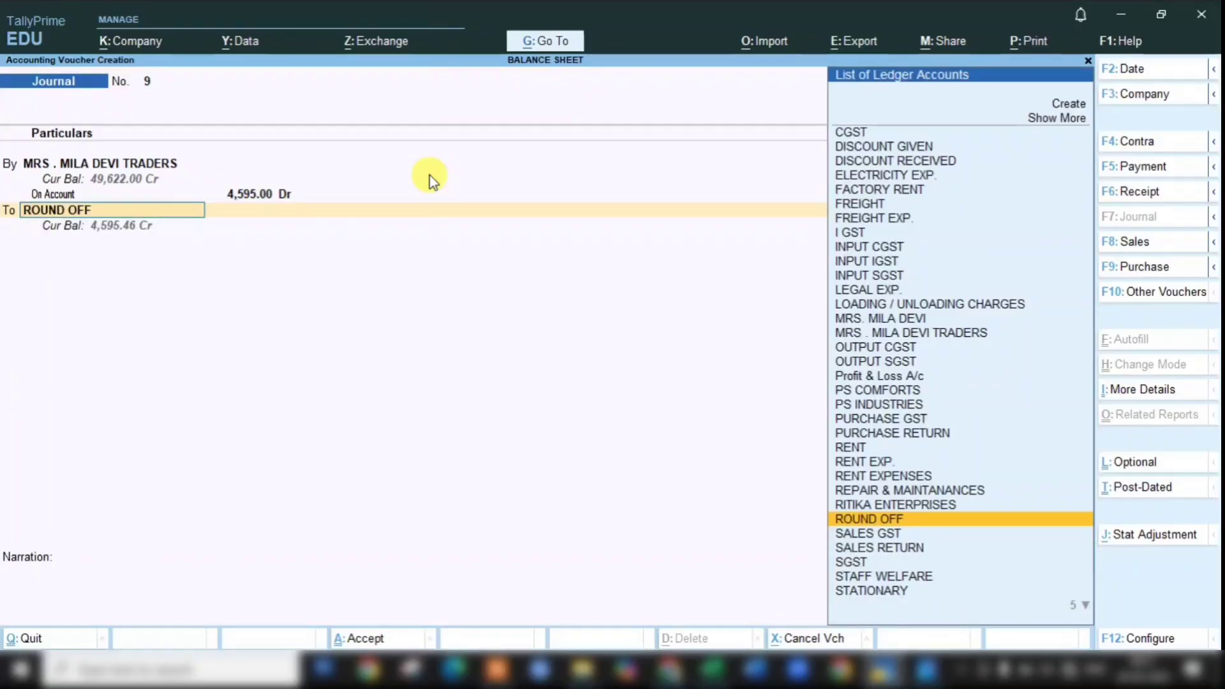
{"action": "type", "text": "TDS"}
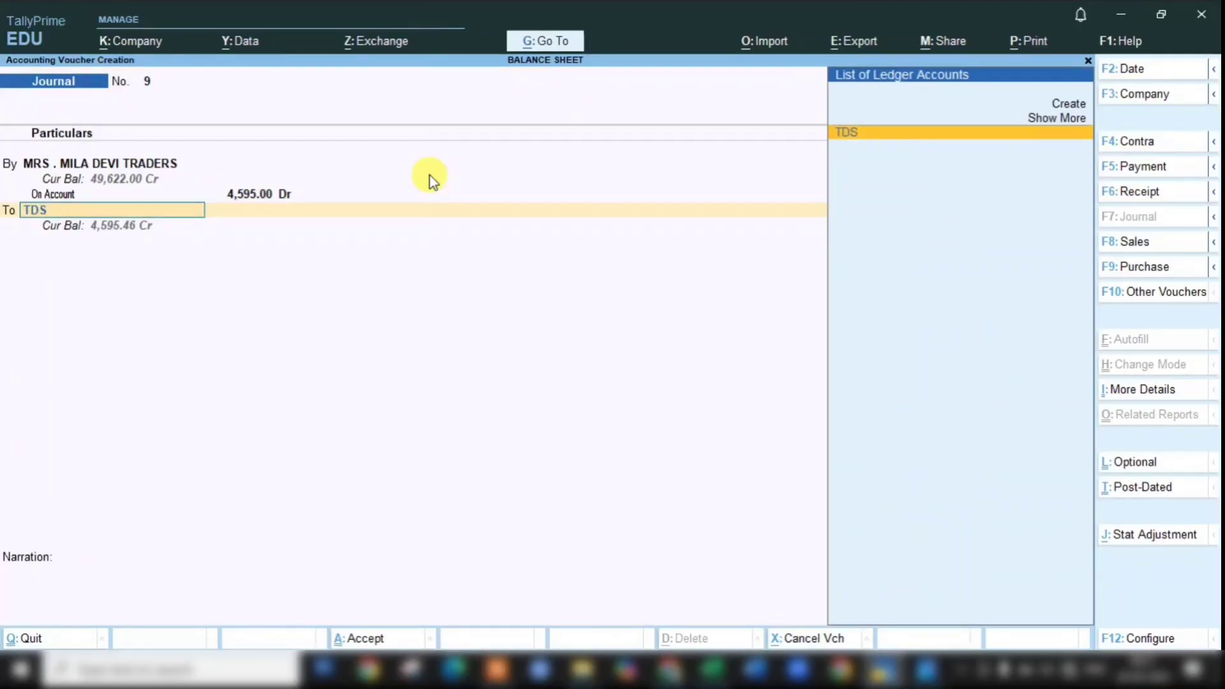
{"action": "key", "text": "Return"}
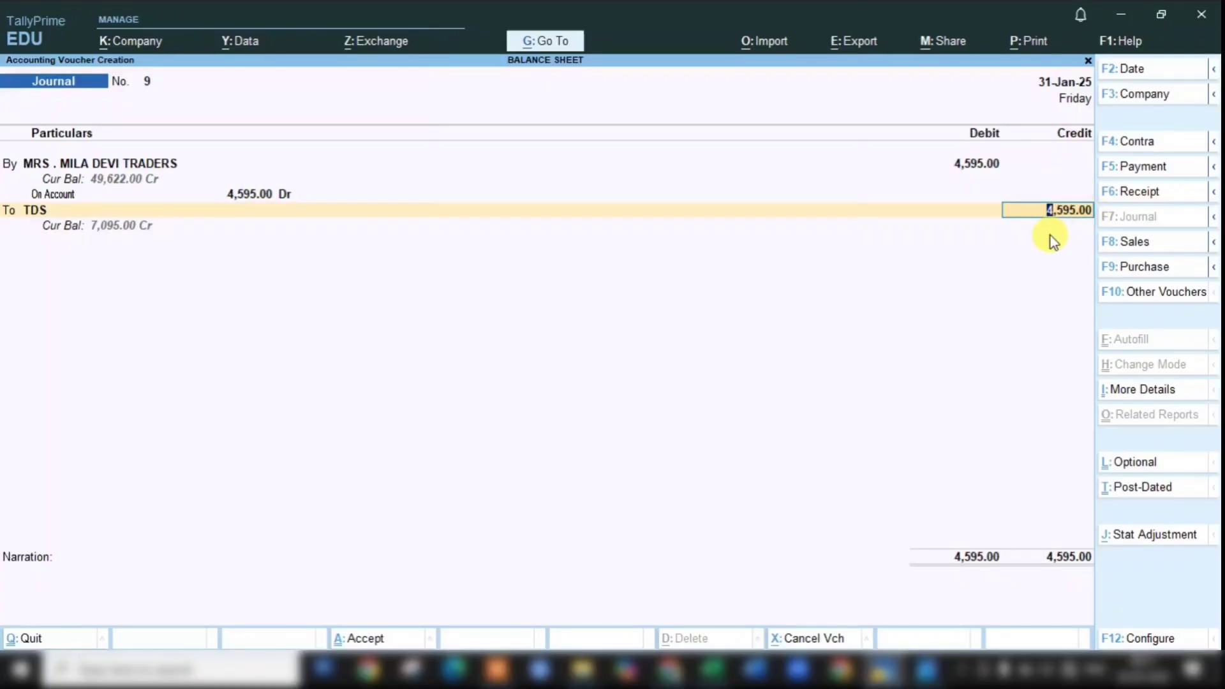
{"action": "key", "text": "Return"}
{"action": "key", "text": "Return"}
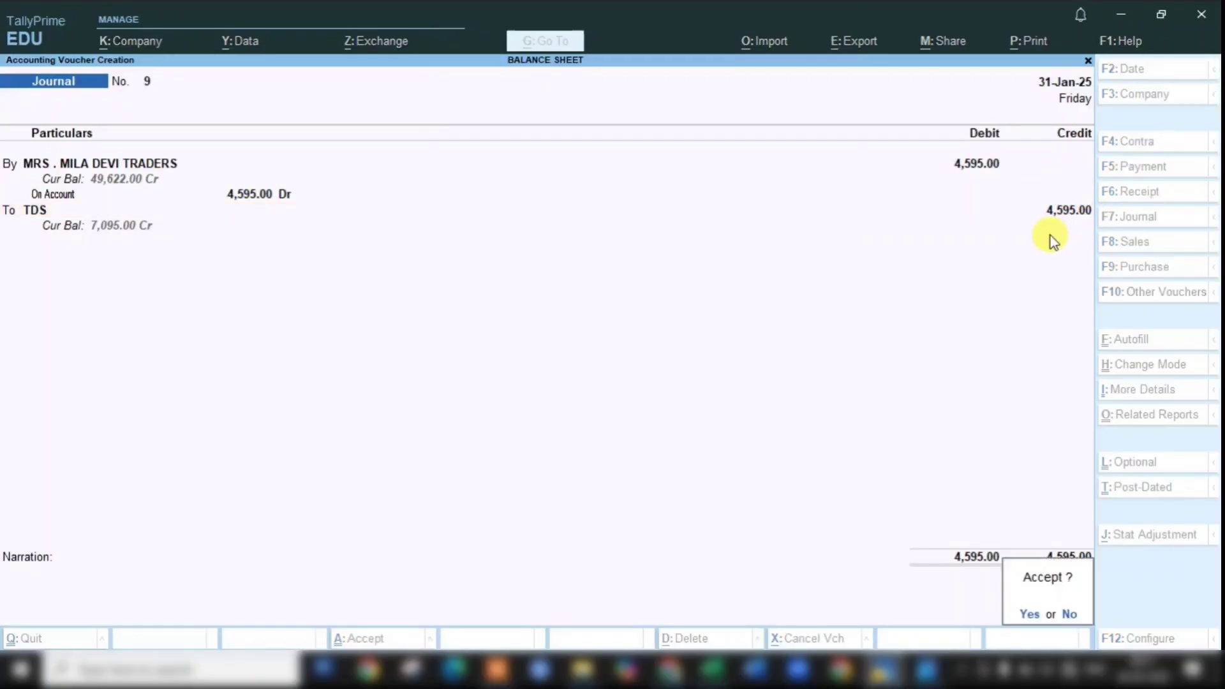
{"action": "key", "text": "Escape"}
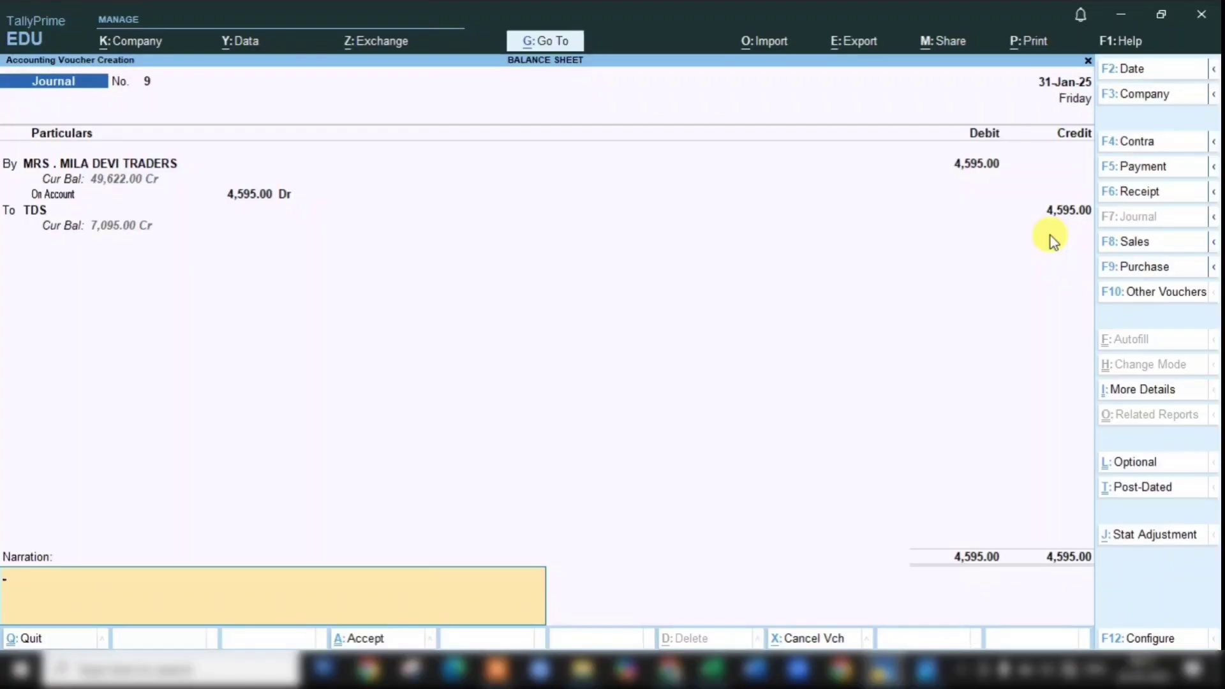
{"action": "type", "text": "TDS FOR RENT"}
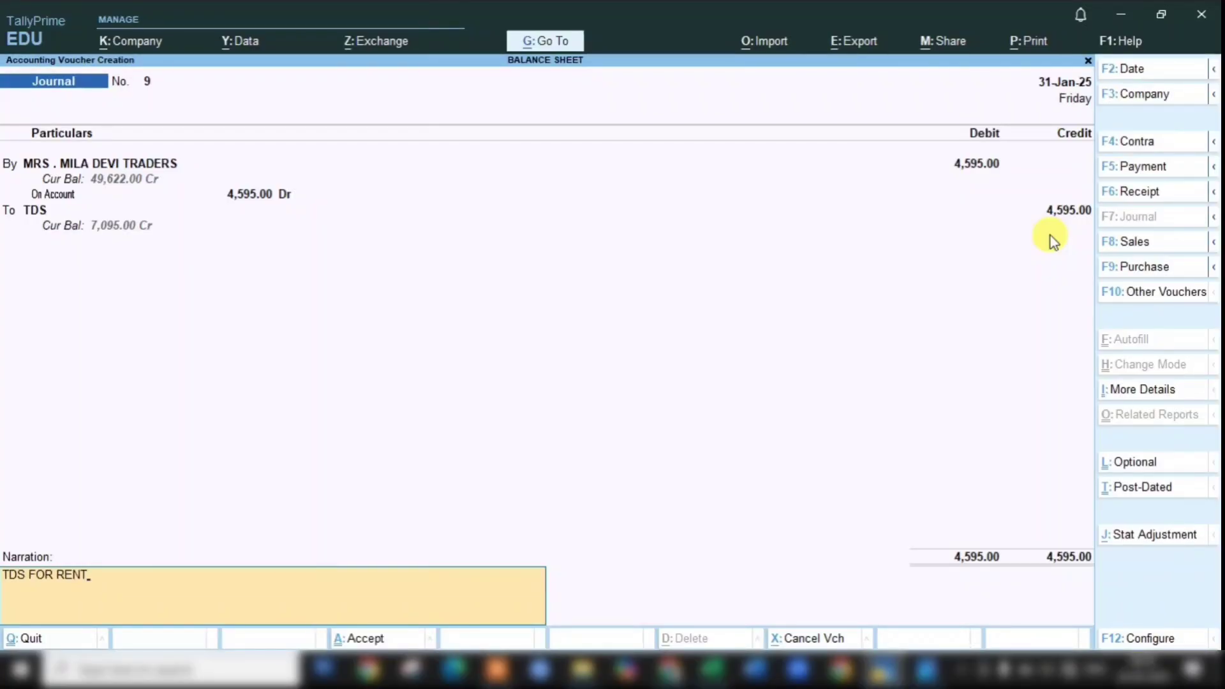
{"action": "key", "text": "Return"}
{"action": "key", "text": "Return"}
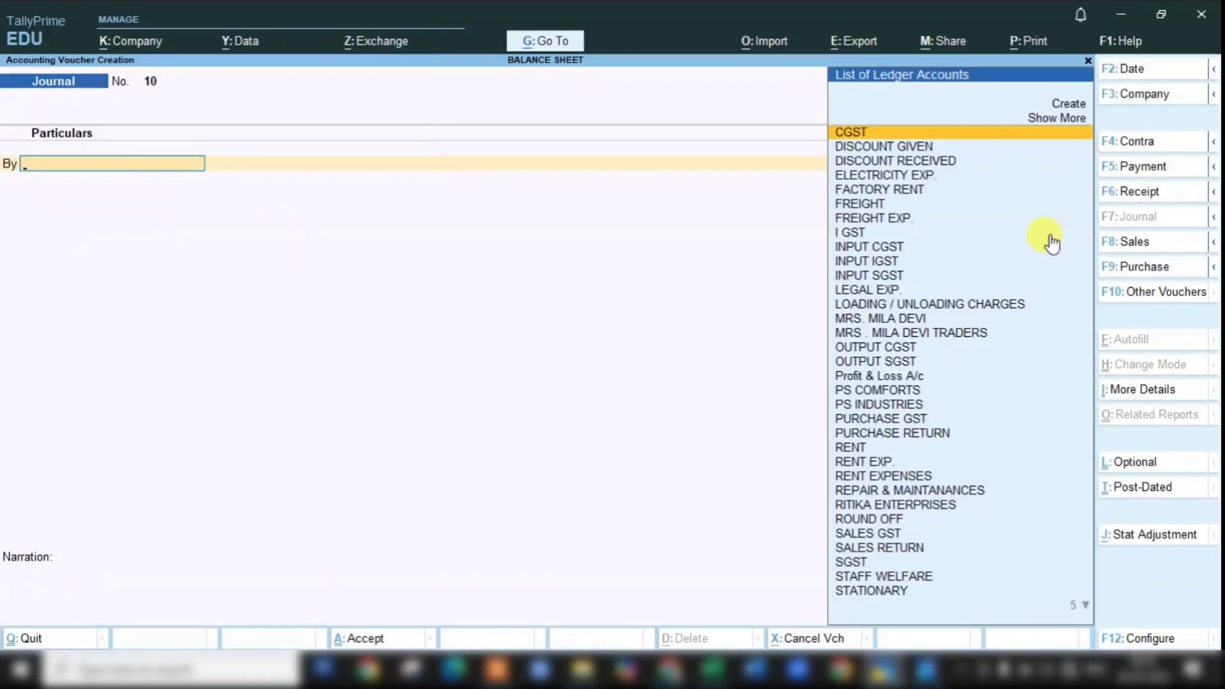
Step: Review the landlord firm's ledger vouchers, showing a 49,622.00 credit closing balance, then return to Gateway
{"action": "key", "text": "Escape"}
{"action": "key", "text": "Escape"}
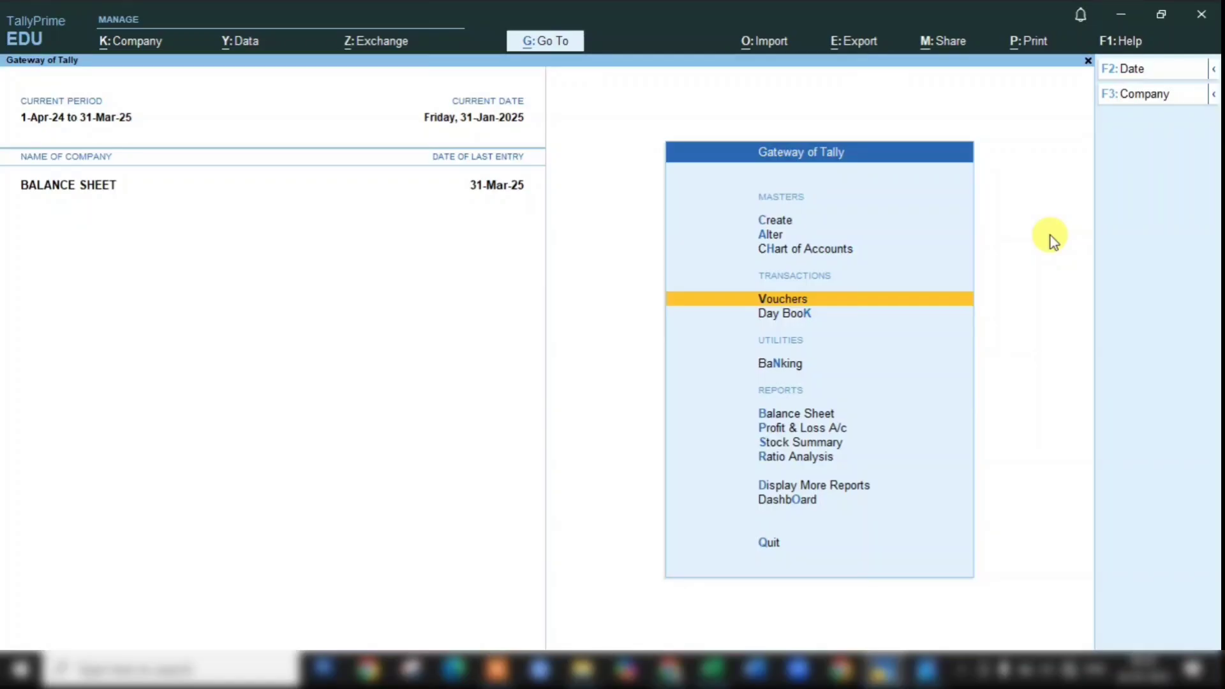
{"action": "key", "text": "i"}
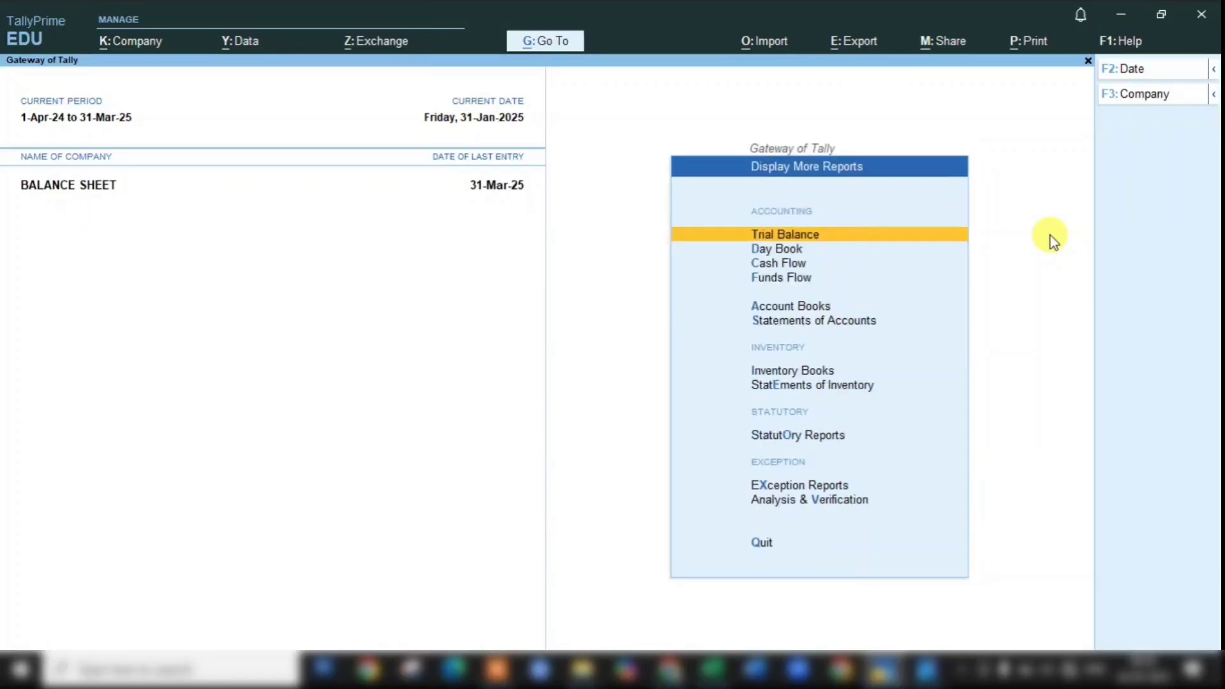
{"action": "type", "text": "alMIL"}
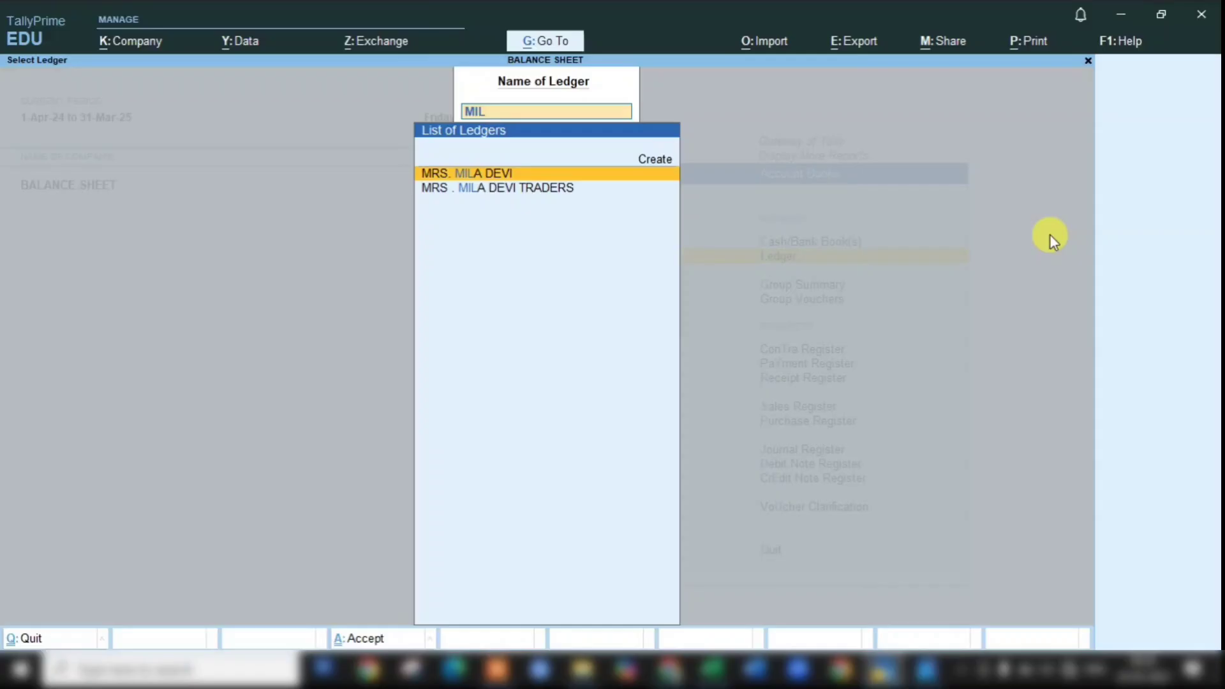
{"action": "key", "text": "Down"}
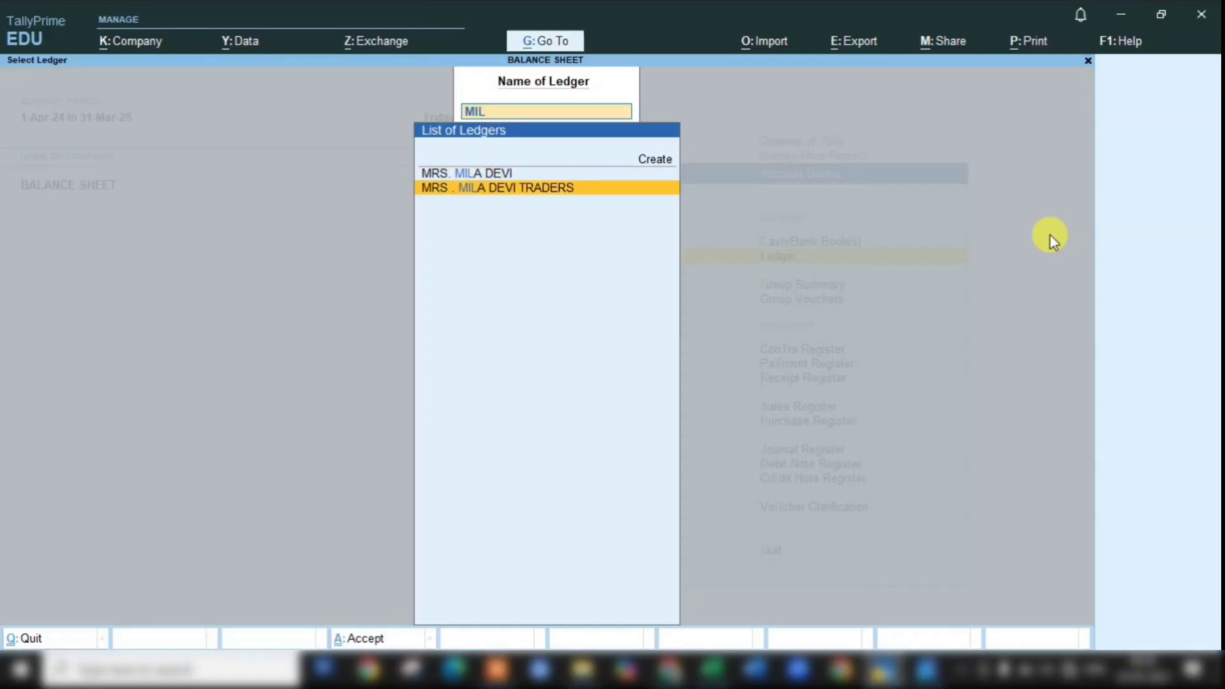
{"action": "key", "text": "Return"}
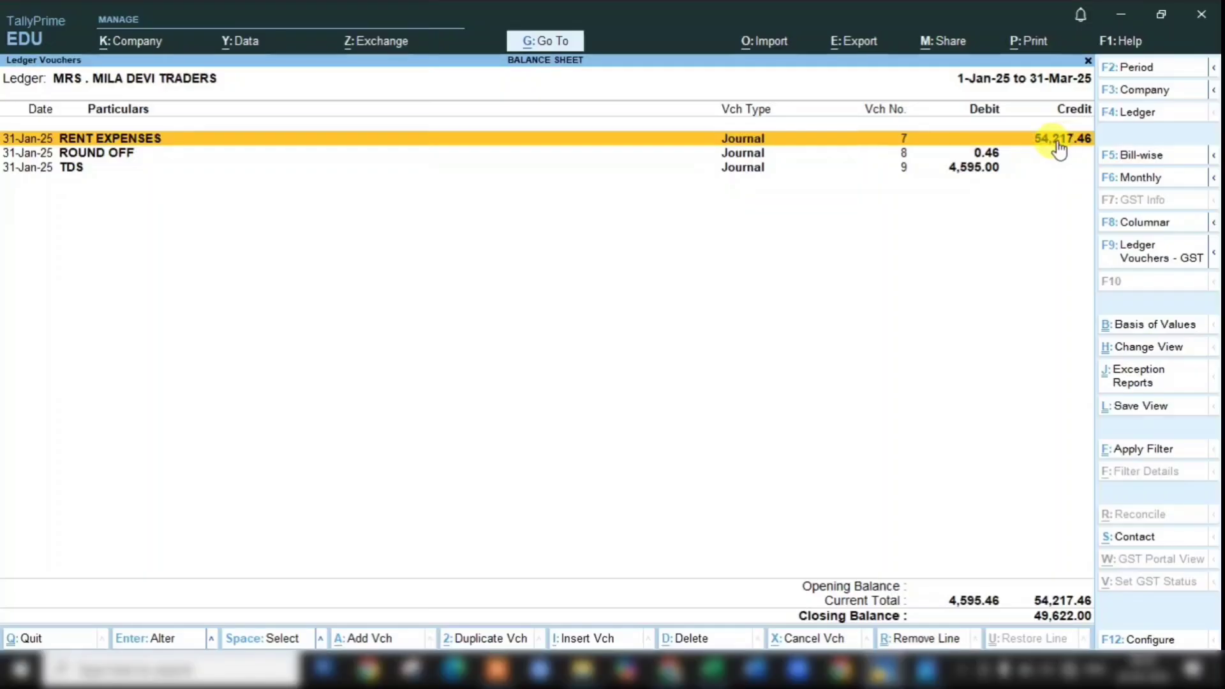
{"action": "left_click", "coordinate": [127, 171]}
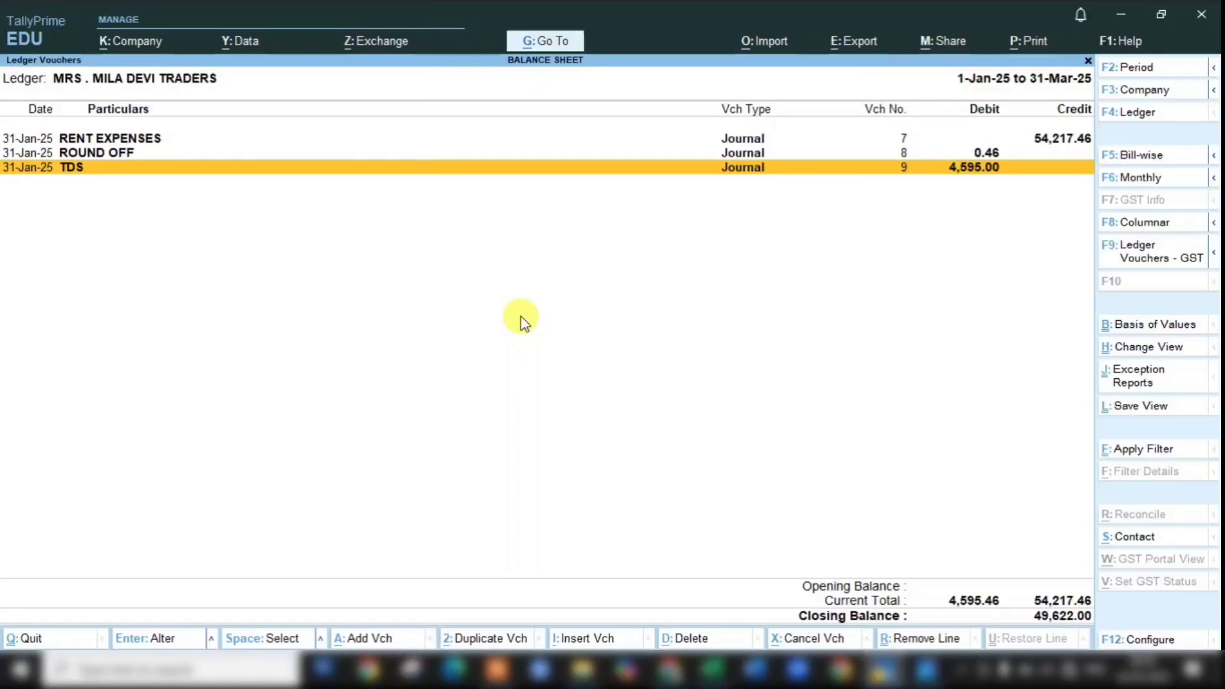
{"action": "key", "text": "Escape"}
{"action": "key", "text": "Escape"}
{"action": "key", "text": "Escape"}
{"action": "key", "text": "Escape"}
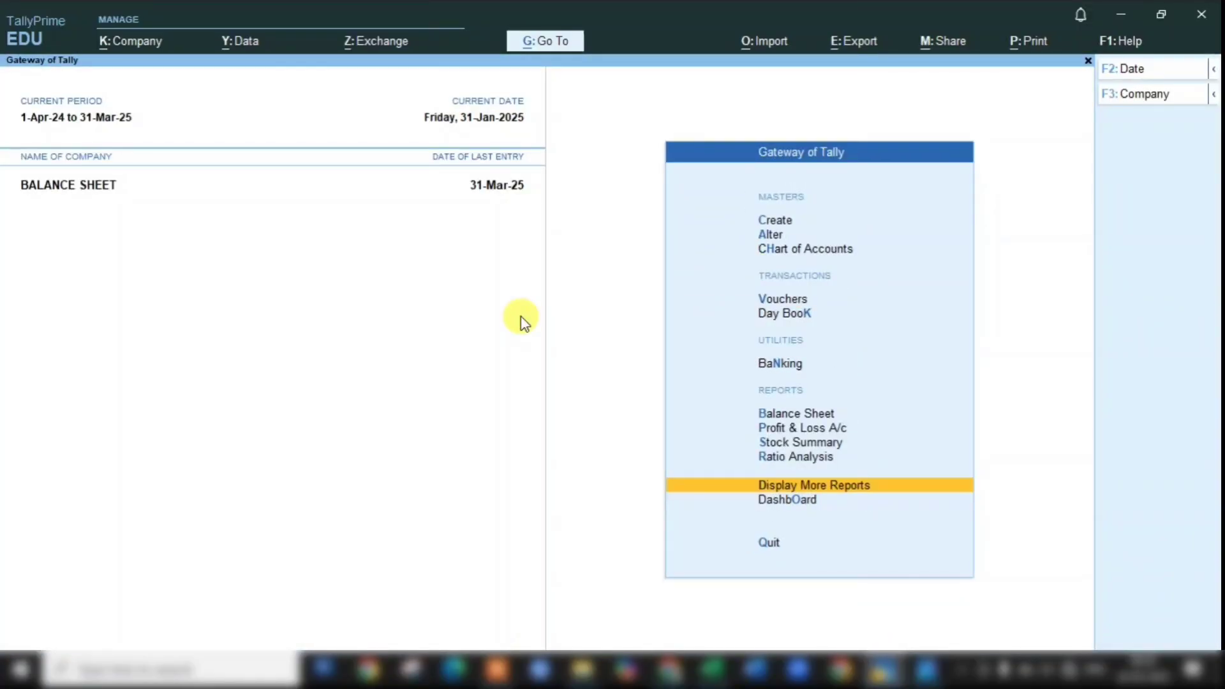
Step: Change the current date to Sunday, 2-Feb-2025 and open a new voucher
{"action": "key", "text": "F2"}
{"action": "type", "text": "2"}
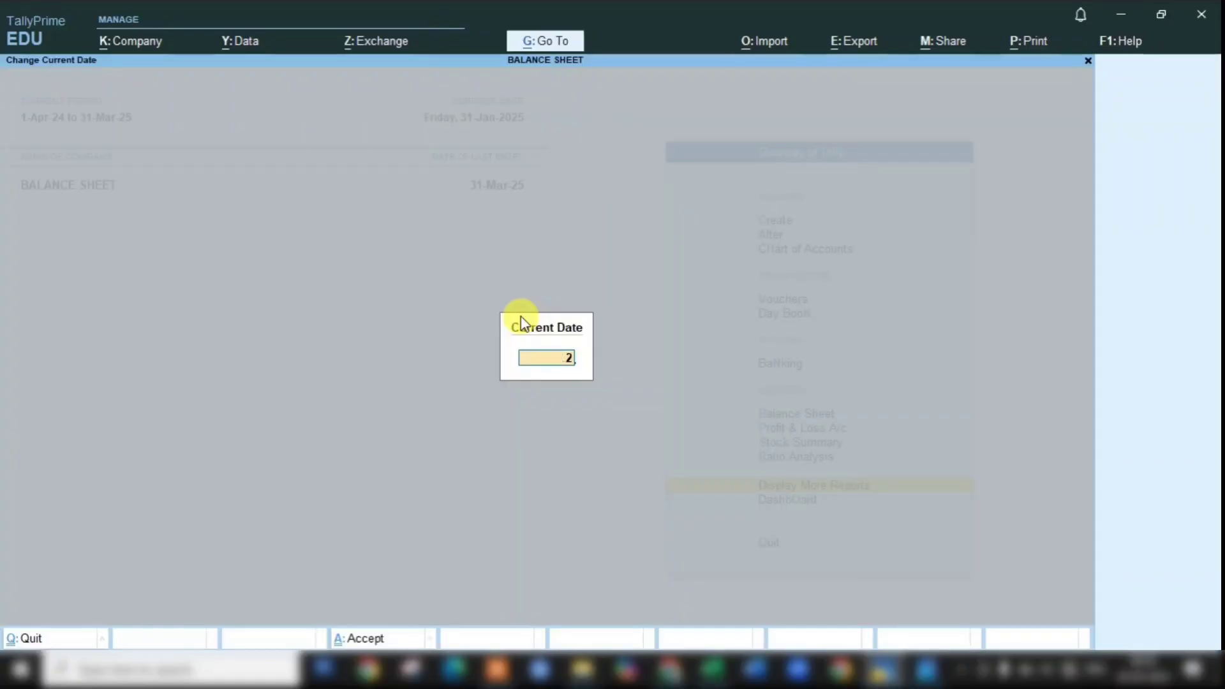
{"action": "type", "text": "-Feb-2"}
{"action": "key", "text": "Return"}
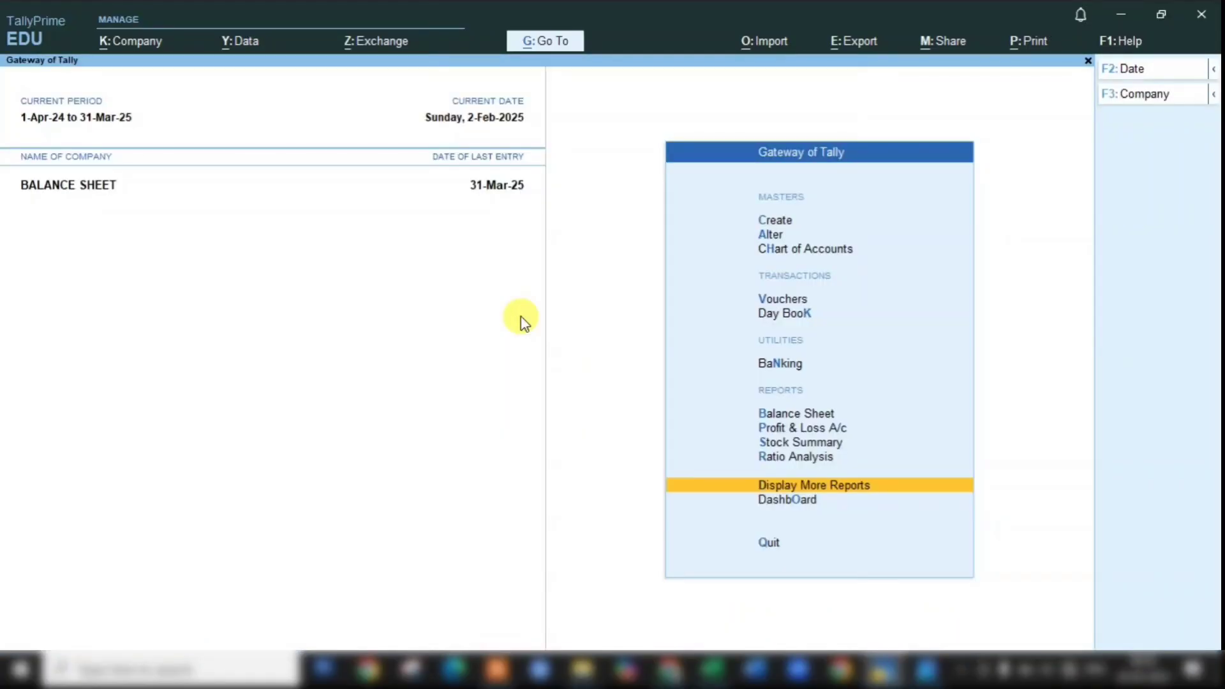
{"action": "key", "text": "Up"}
{"action": "key", "text": "Up"}
{"action": "key", "text": "Up"}
{"action": "key", "text": "Up"}
{"action": "key", "text": "Up"}
{"action": "key", "text": "Up"}
{"action": "key", "text": "Up"}
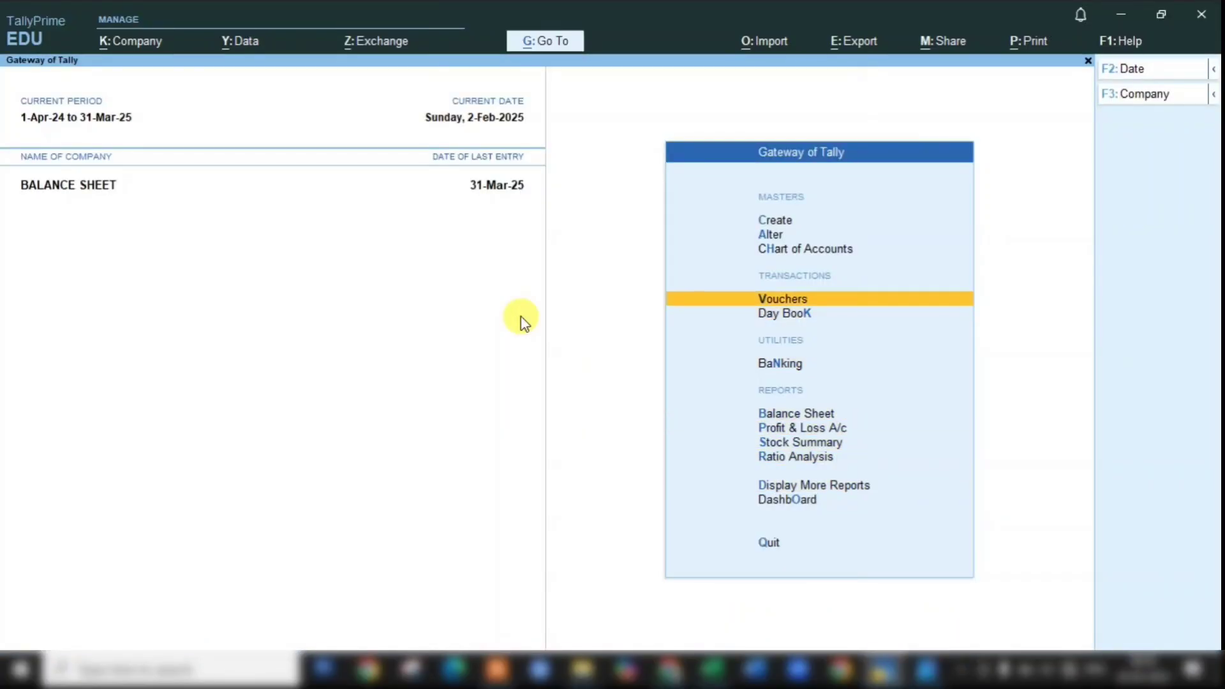
{"action": "key", "text": "Return"}
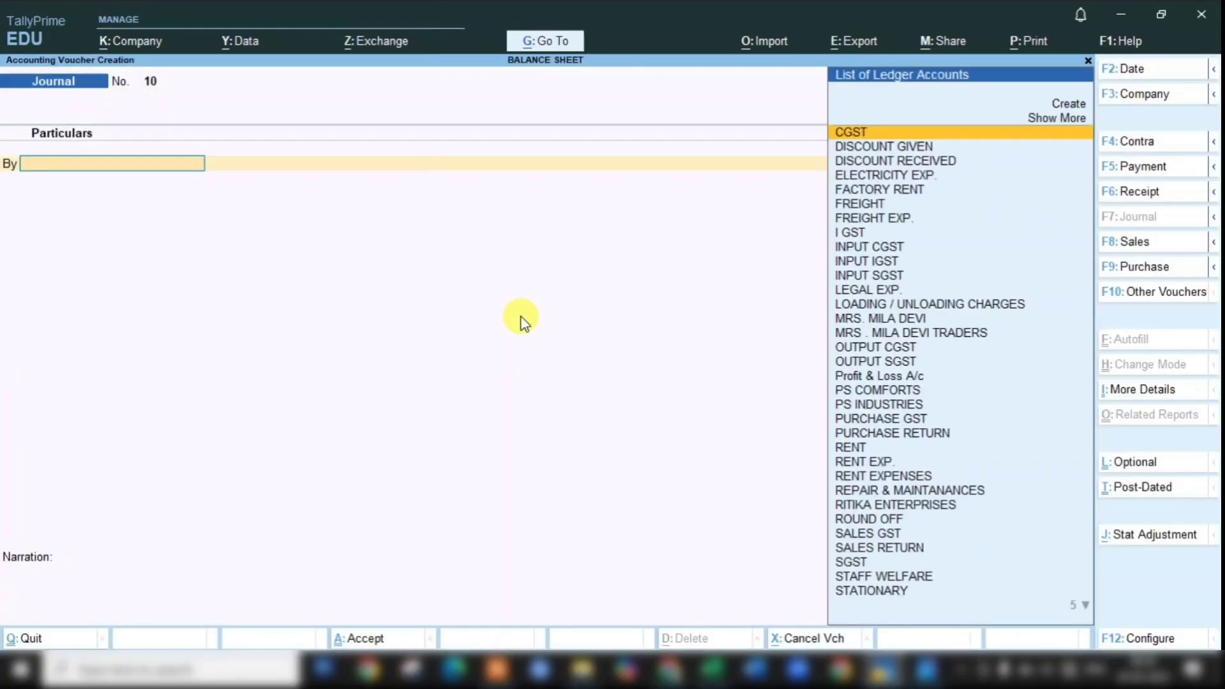
Step: Enter Payment No. 9 from HDFC paying TDS 4,595.00 by cheque
{"action": "left_click", "coordinate": [1142, 167]}
{"action": "type", "text": "HDF"}
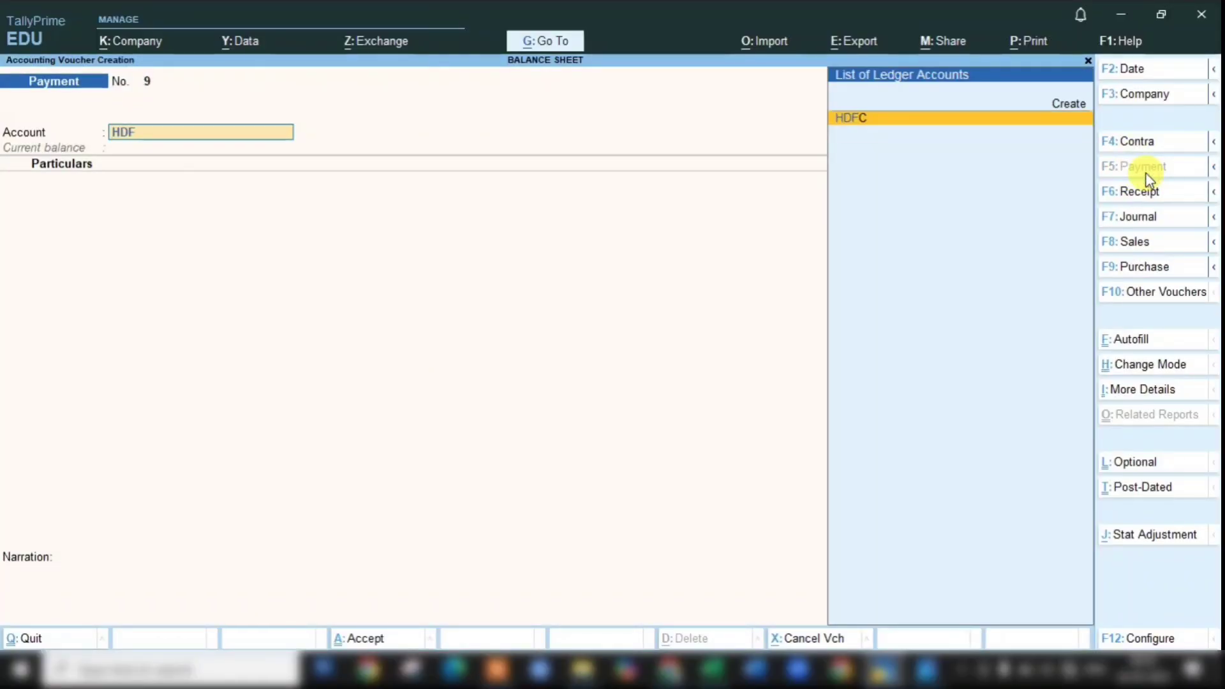
{"action": "key", "text": "Return"}
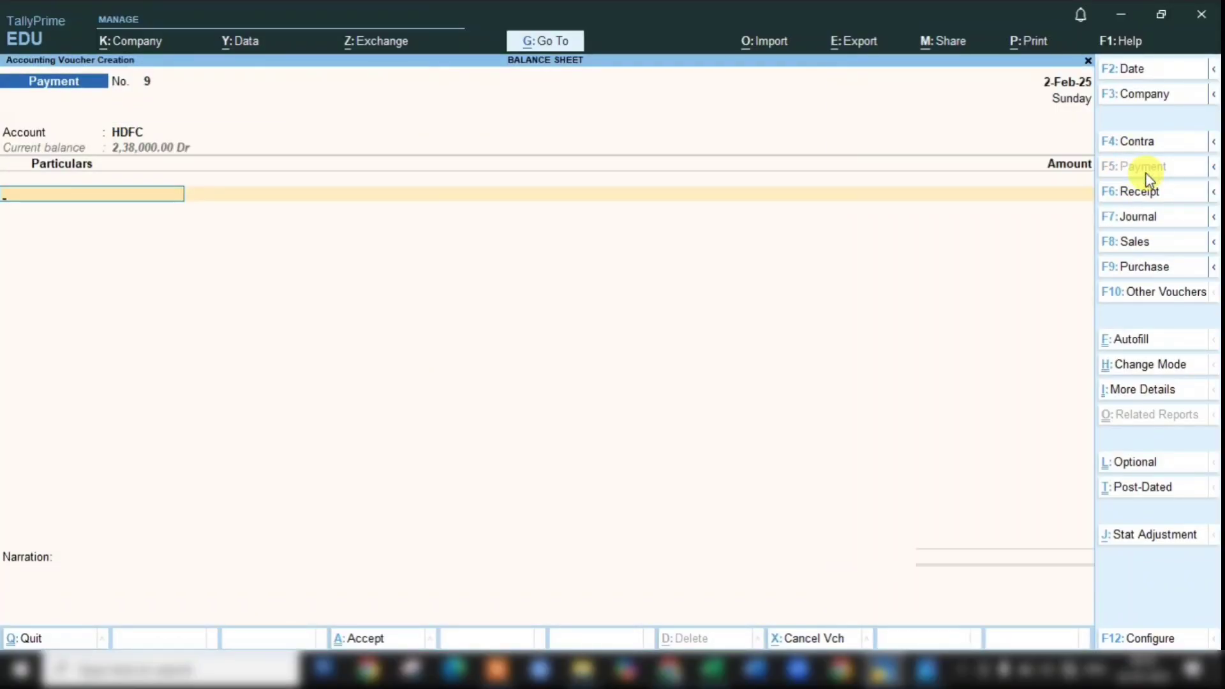
{"action": "type", "text": "TDS"}
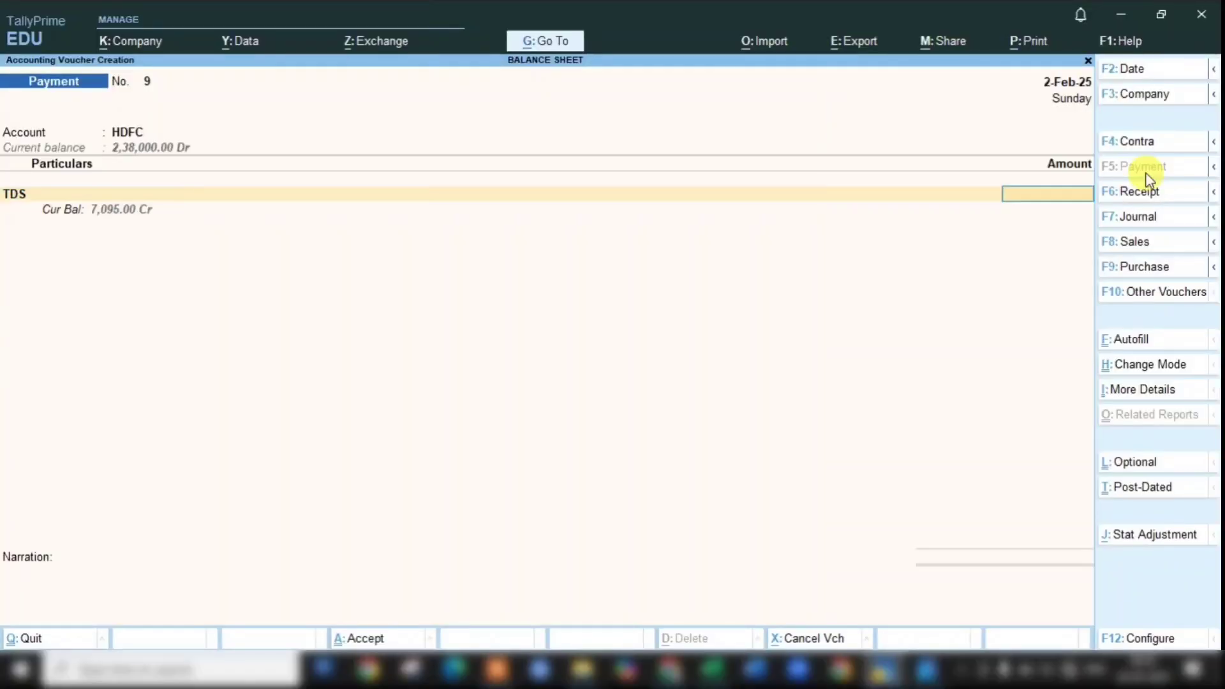
{"action": "key", "text": "Return"}
{"action": "type", "text": "4595"}
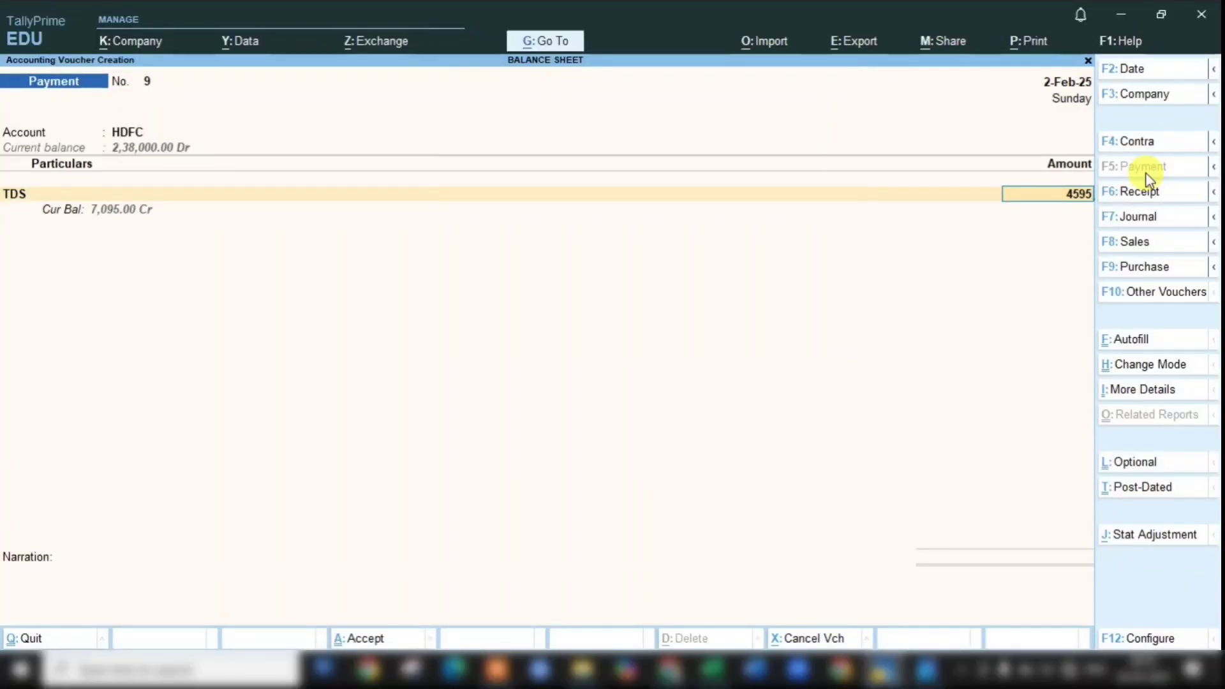
{"action": "key", "text": "Return"}
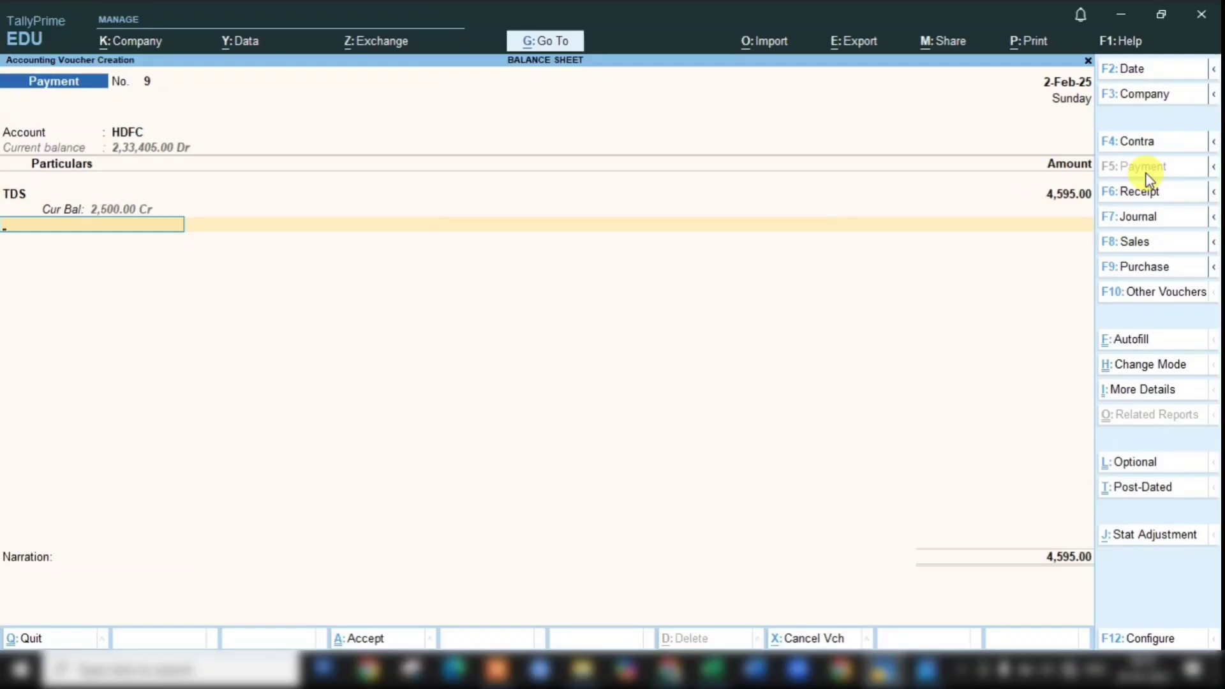
{"action": "key", "text": "Return"}
{"action": "key", "text": "Return"}
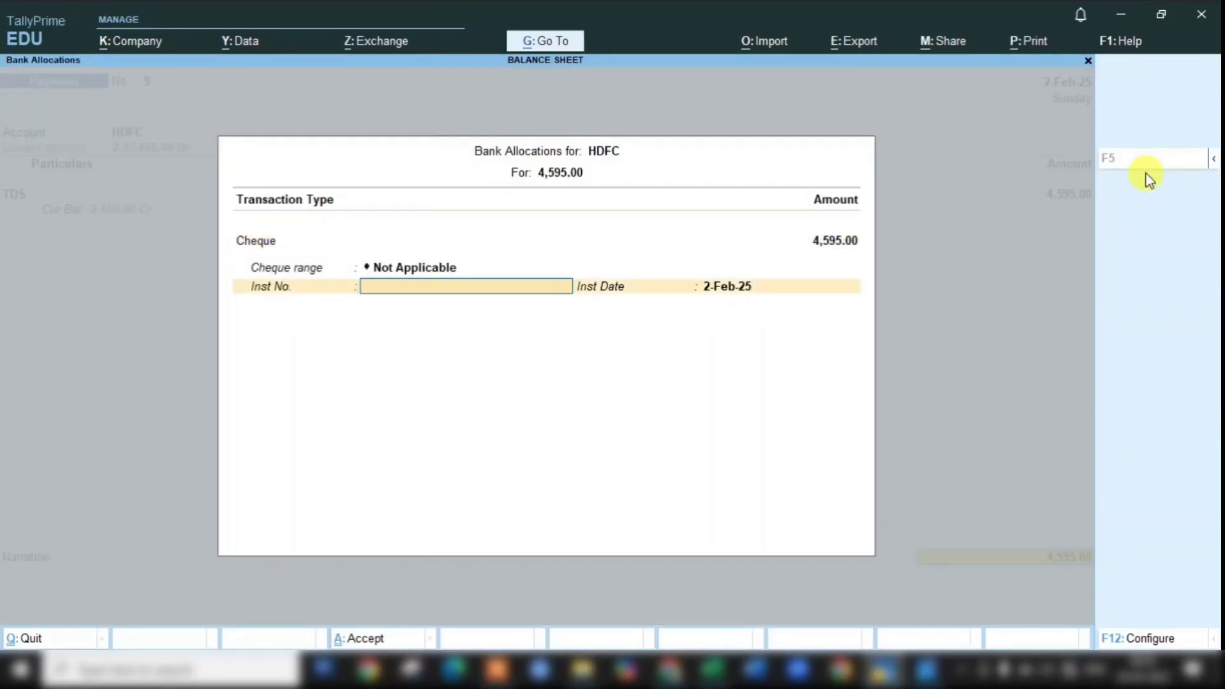
{"action": "key", "text": "Return"}
{"action": "key", "text": "Return"}
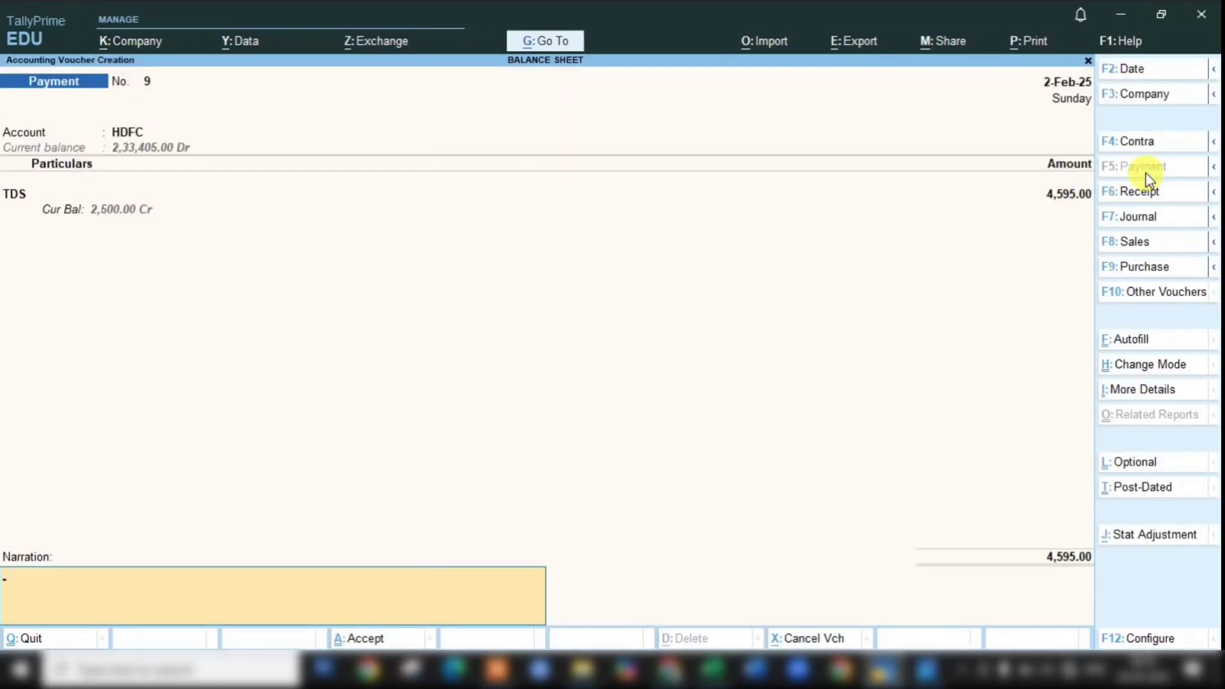
{"action": "key", "text": "Return"}
{"action": "key", "text": "Return"}
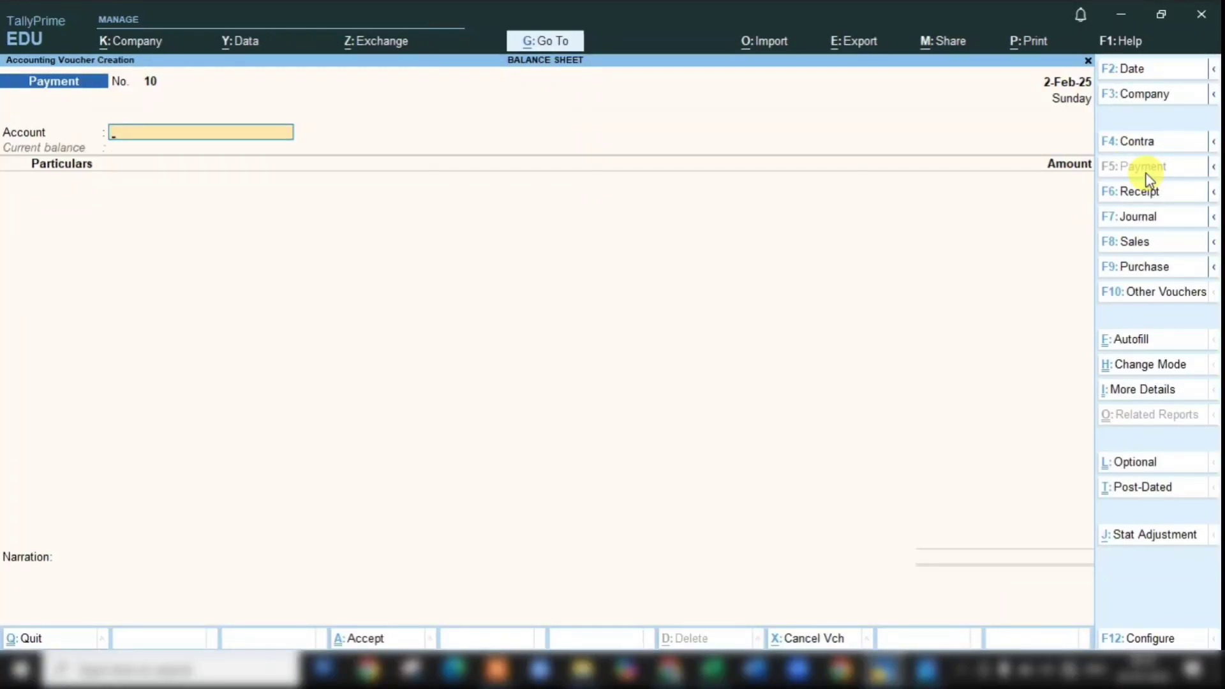
Step: Pay the landlord's Traders ledger 49,622 On Account from HDFC by cheque
{"action": "type", "text": "HDFC"}
{"action": "key", "text": "Return"}
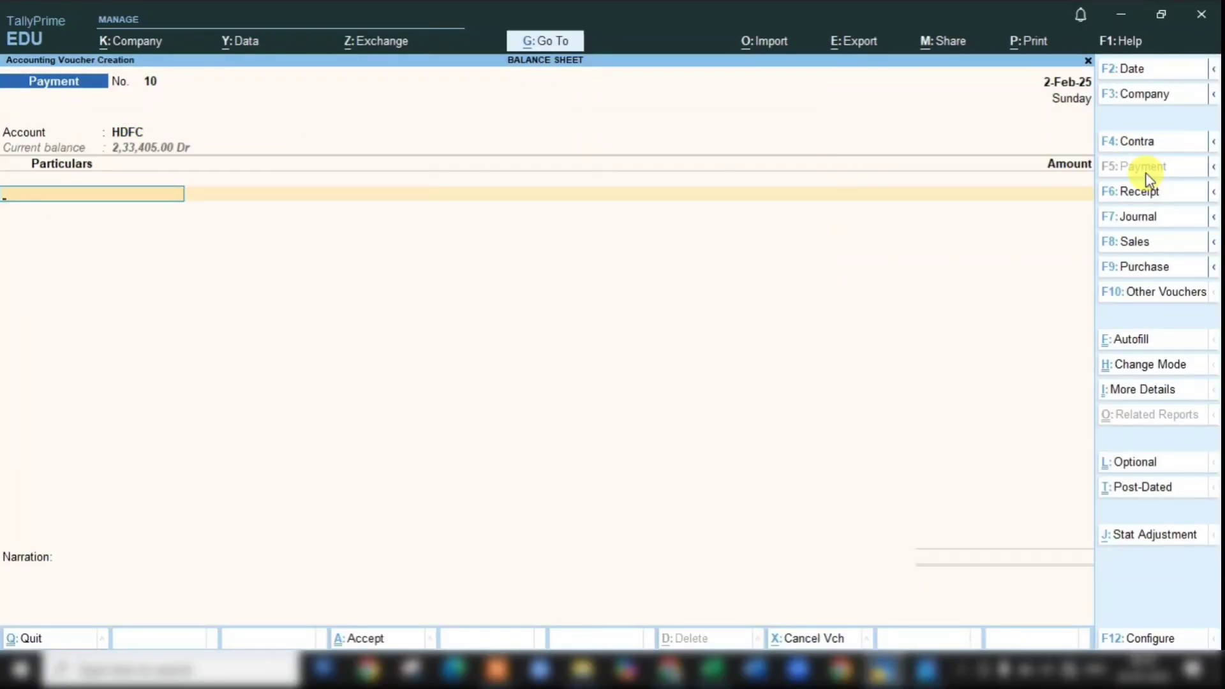
{"action": "type", "text": "MILA"}
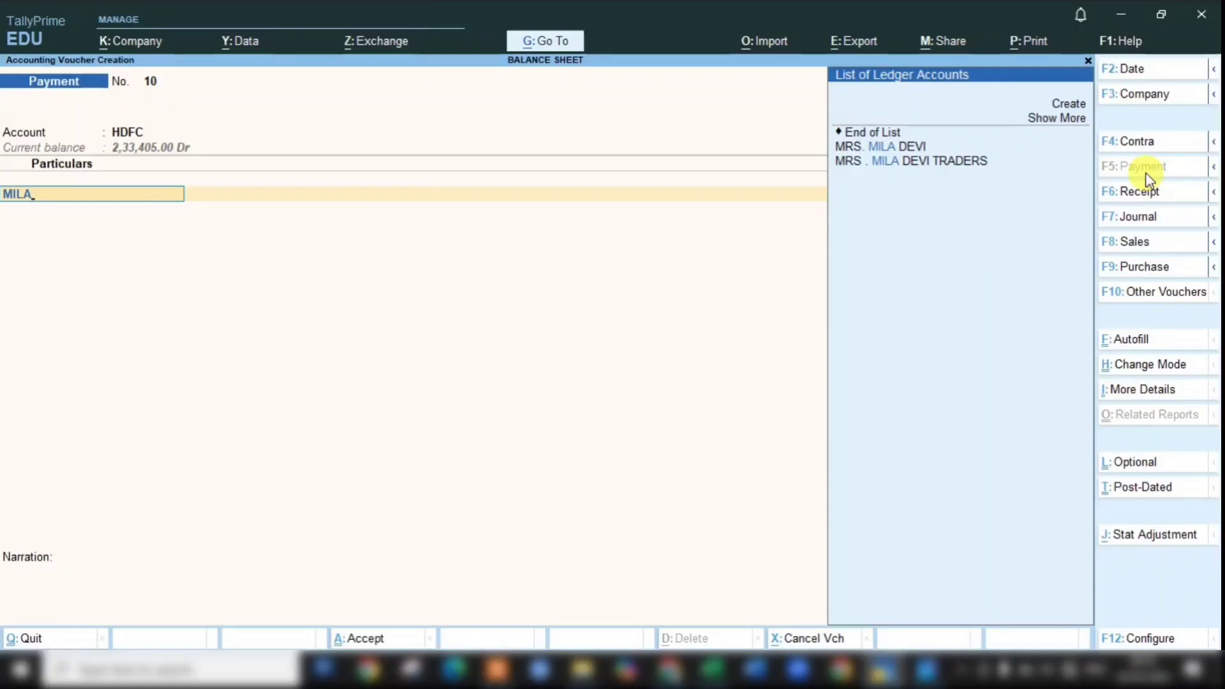
{"action": "key", "text": "Down"}
{"action": "key", "text": "Down"}
{"action": "key", "text": "Return"}
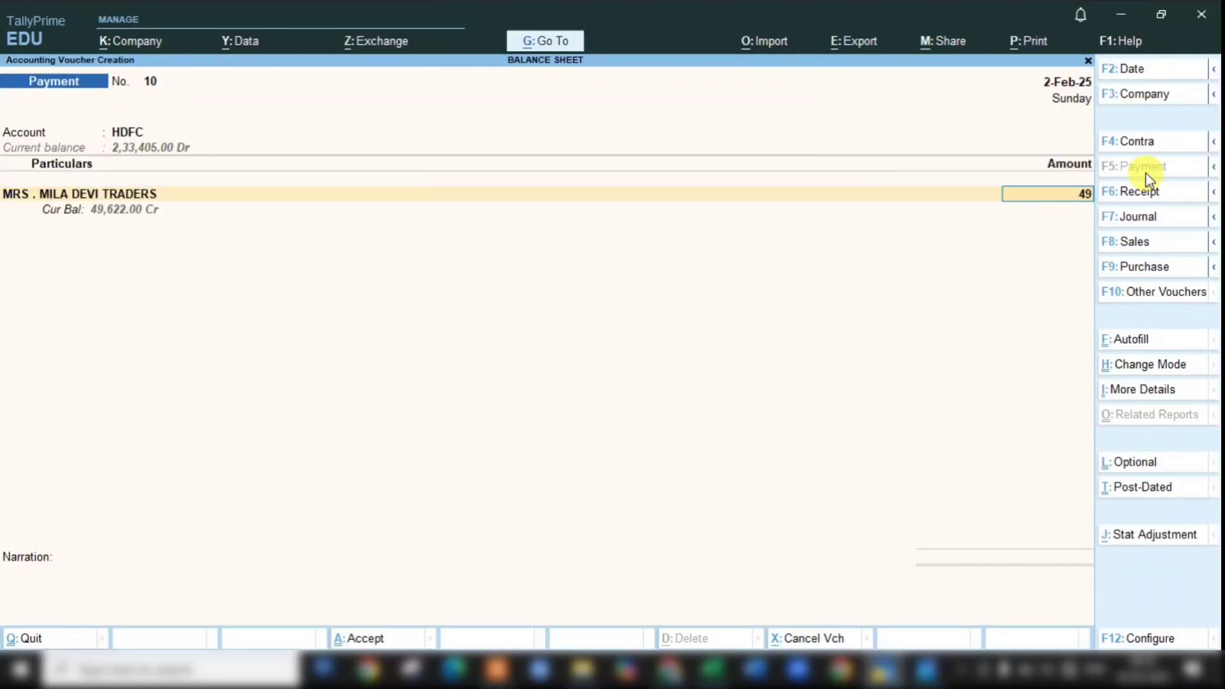
{"action": "key", "text": "Return"}
{"action": "key", "text": "Return"}
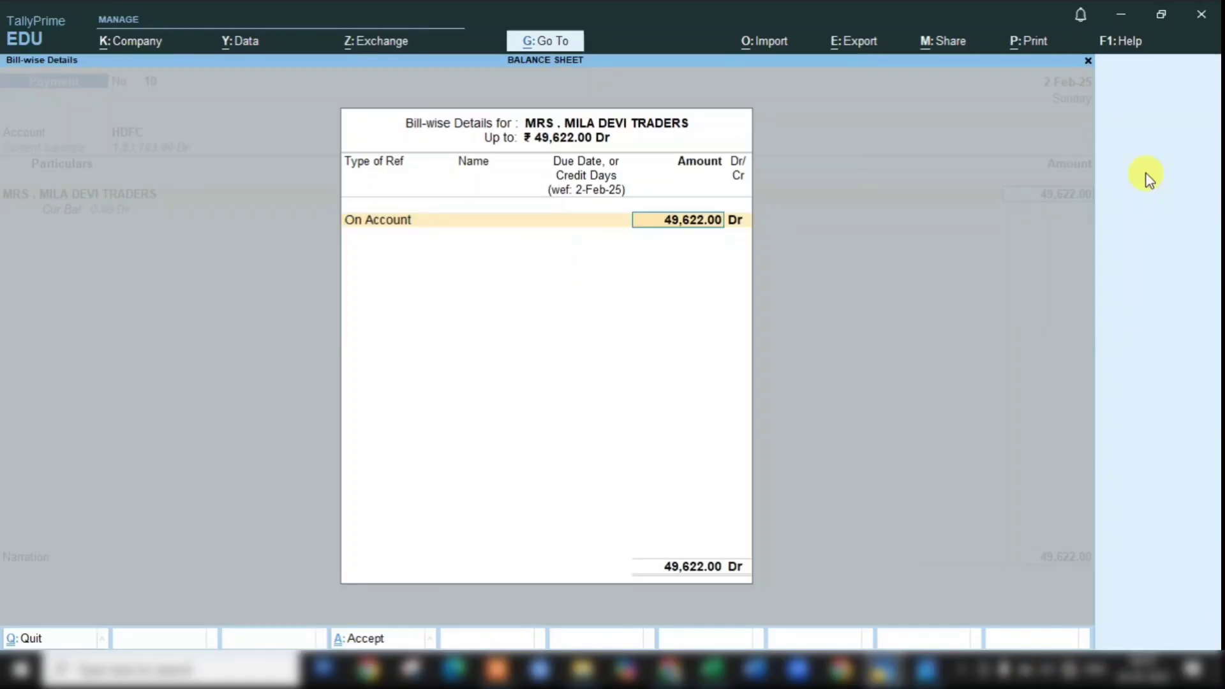
{"action": "key", "text": "Return"}
{"action": "key", "text": "Return"}
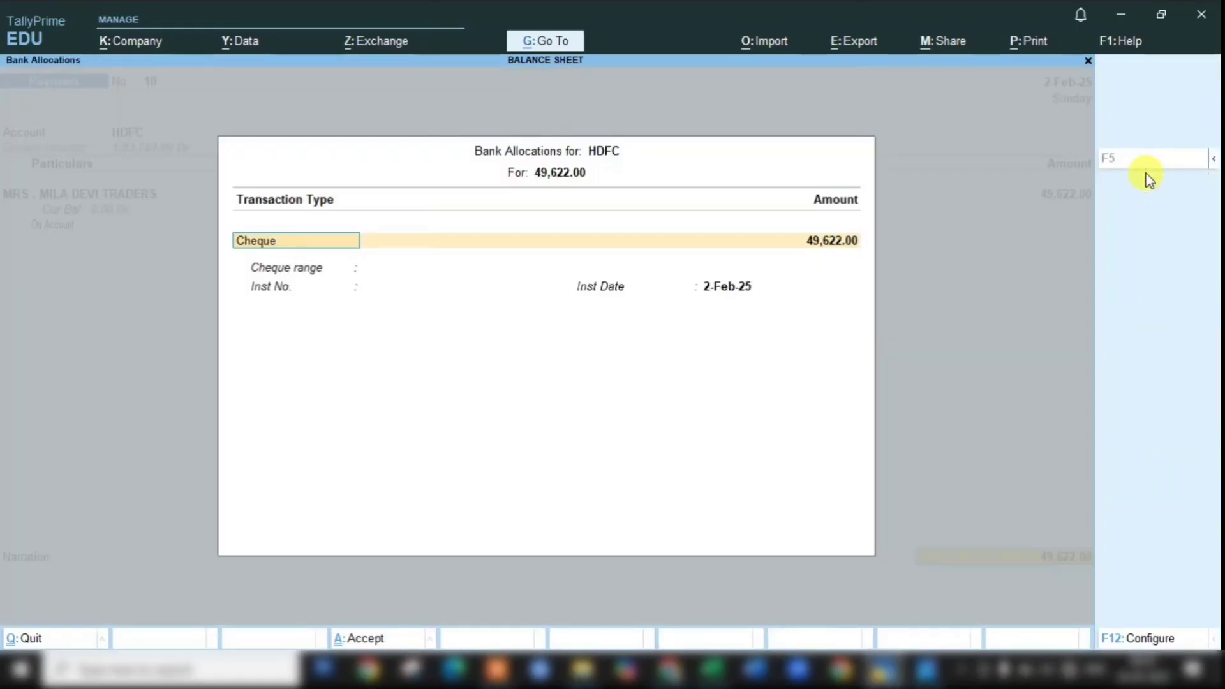
{"action": "key", "text": "Return"}
{"action": "key", "text": "Return"}
{"action": "key", "text": "Return"}
Step: Add the narration 'RENT PAID' and save Payment No. 10
{"action": "type", "text": "RN"}
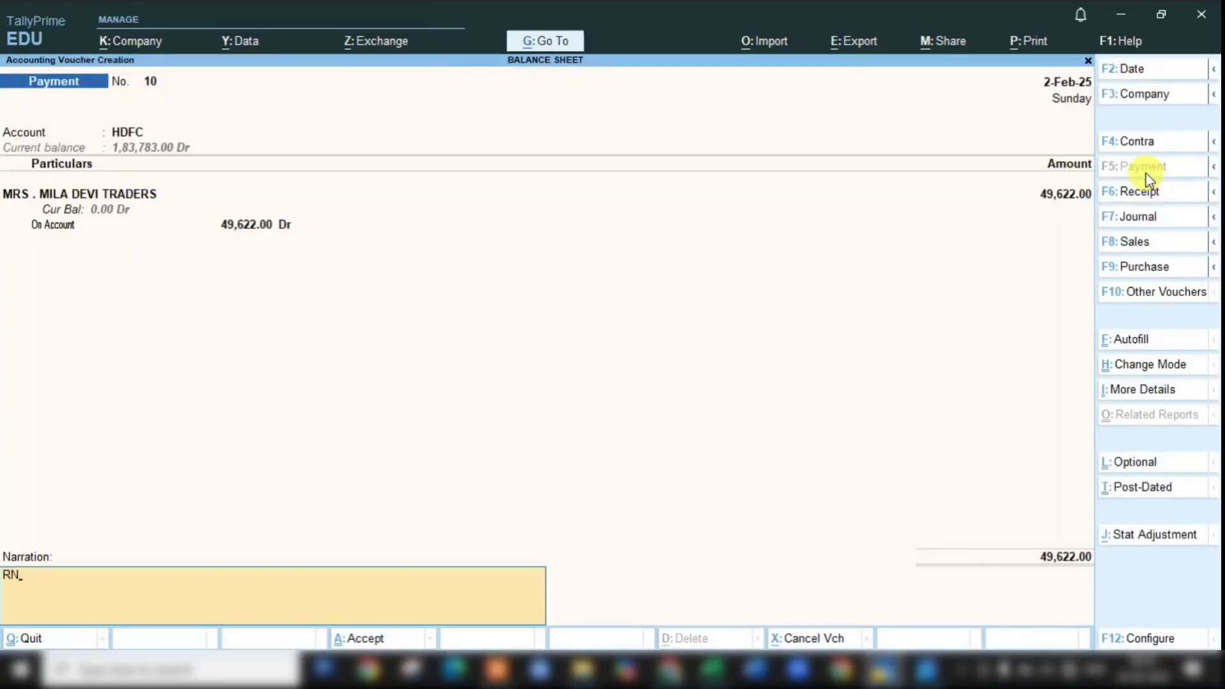
{"action": "key", "text": "BackSpace"}
{"action": "type", "text": "ENT PAID"}
{"action": "key", "text": "Return"}
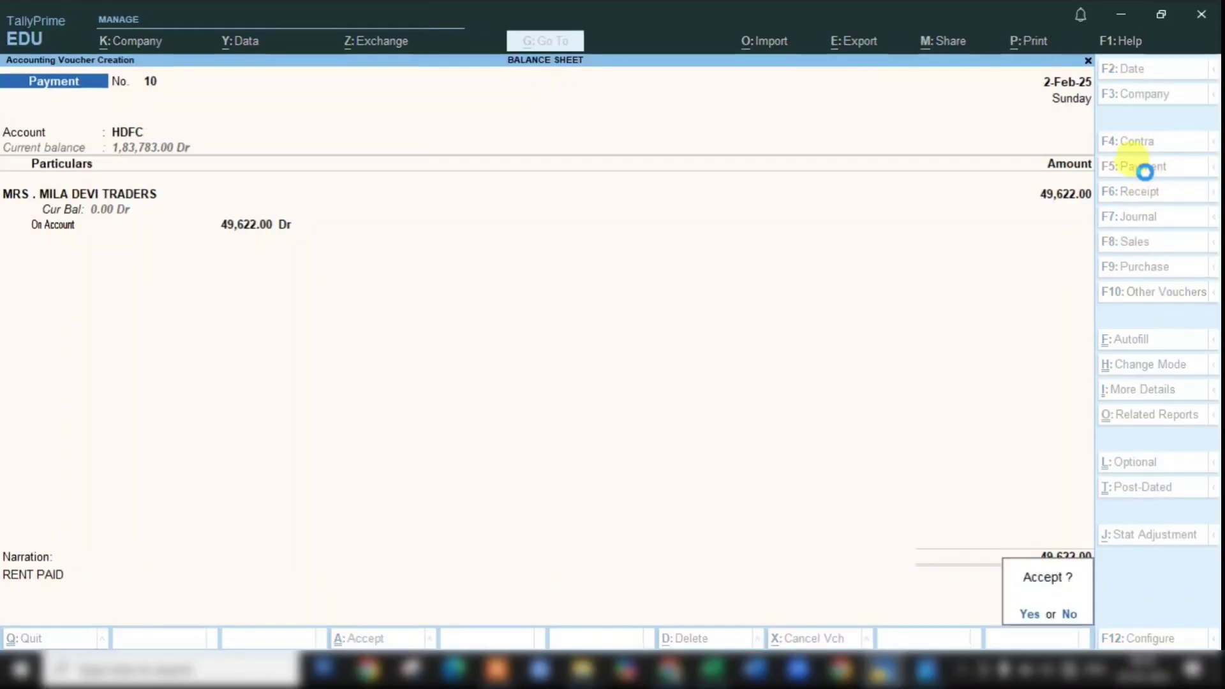
{"action": "key", "text": "Return"}
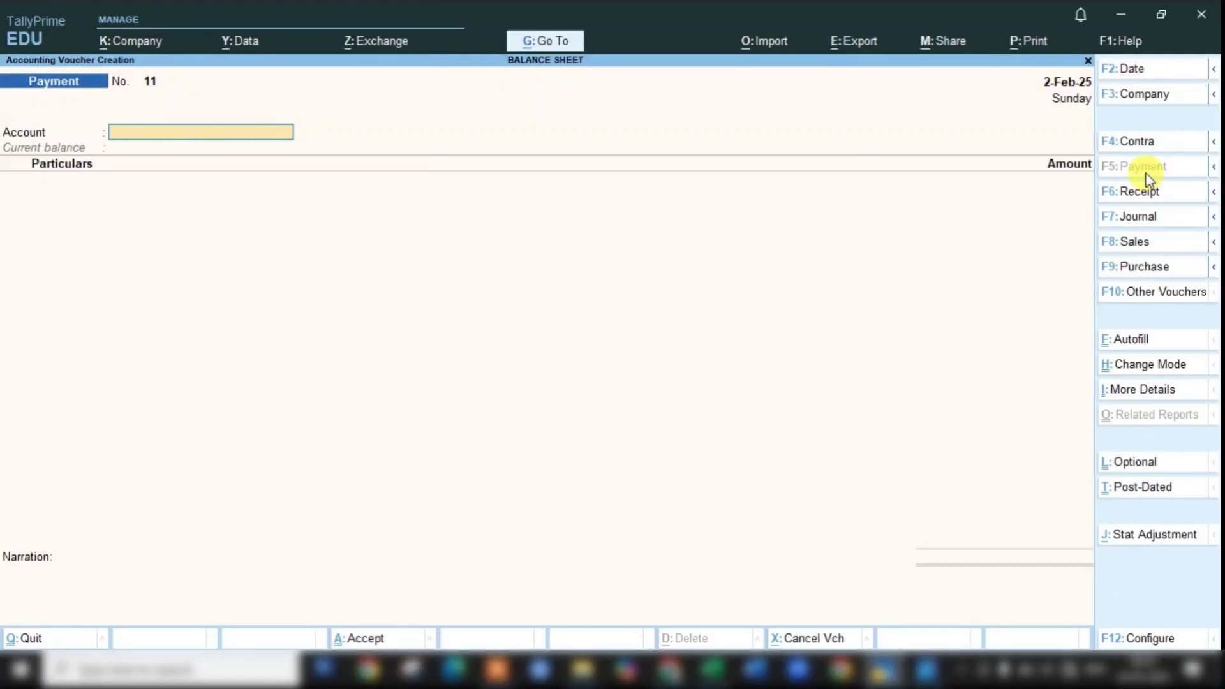
{"action": "key", "text": "Escape"}
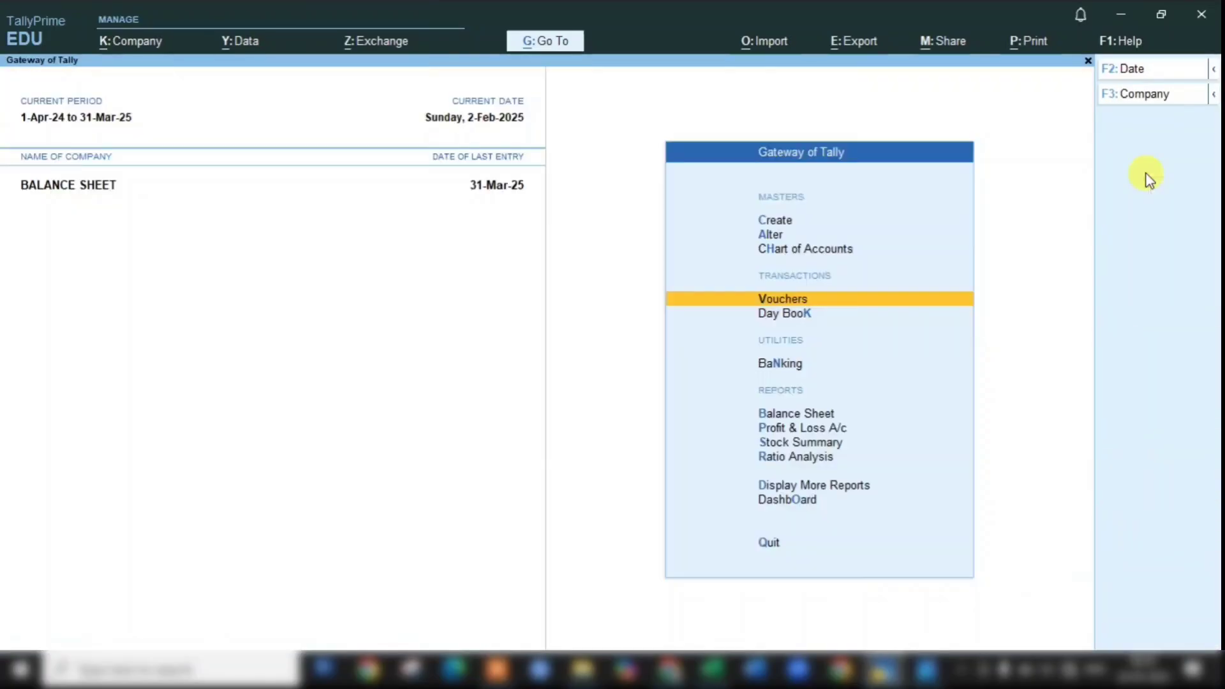
{"action": "type", "text": "da"}
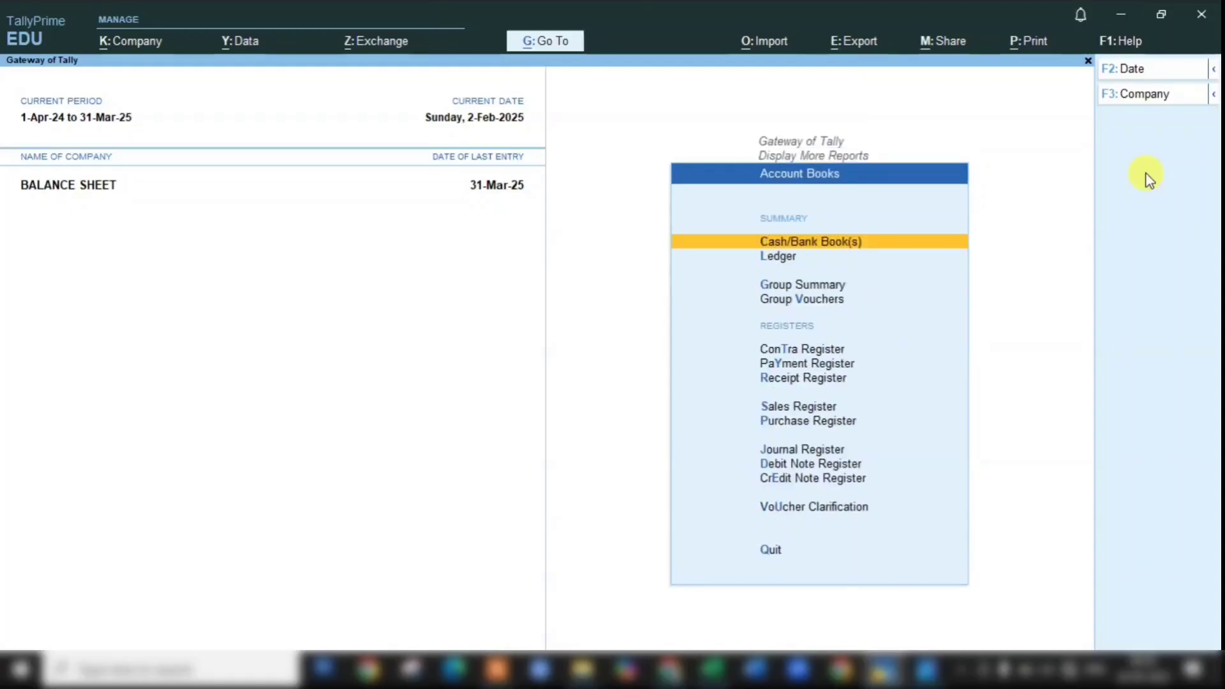
{"action": "type", "text": "lMILA"}
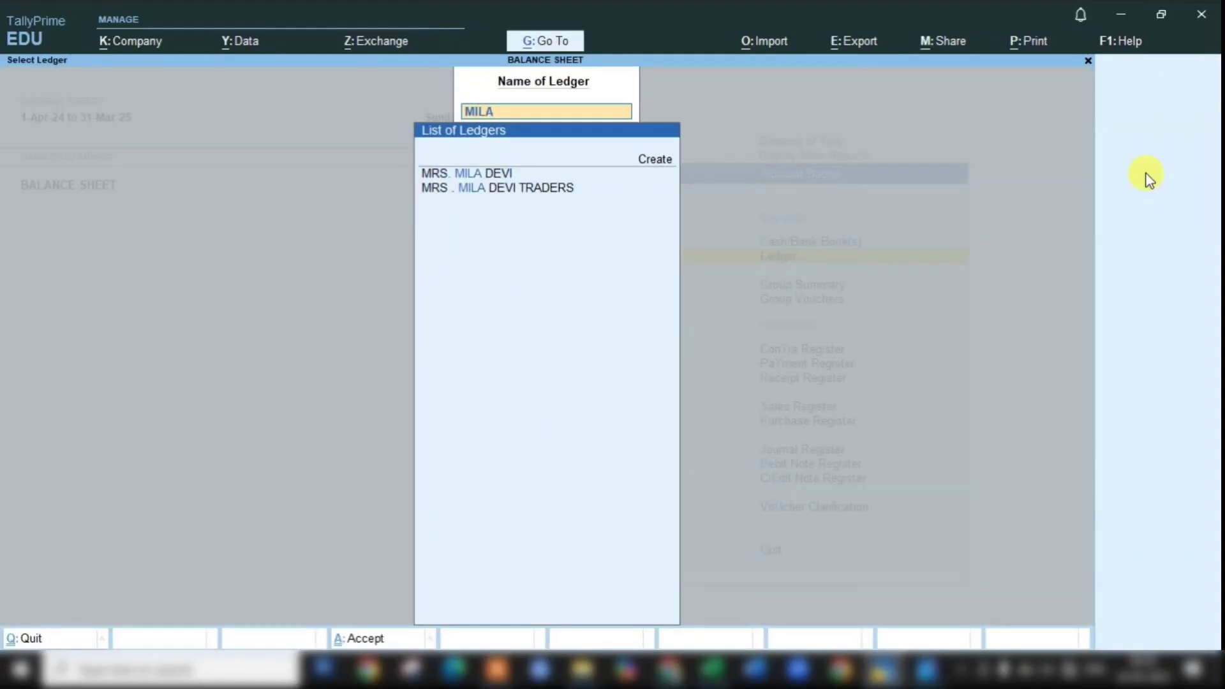
{"action": "key", "text": "Down"}
{"action": "key", "text": "Return"}
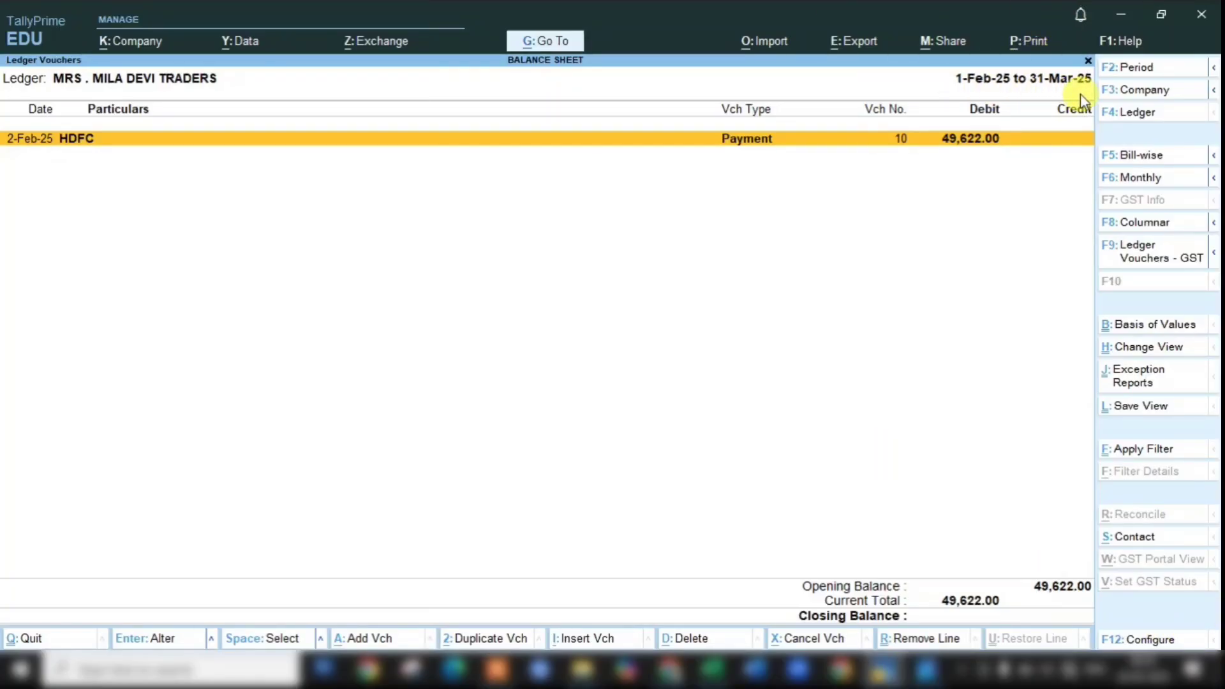
{"action": "key", "text": "ctrl"}
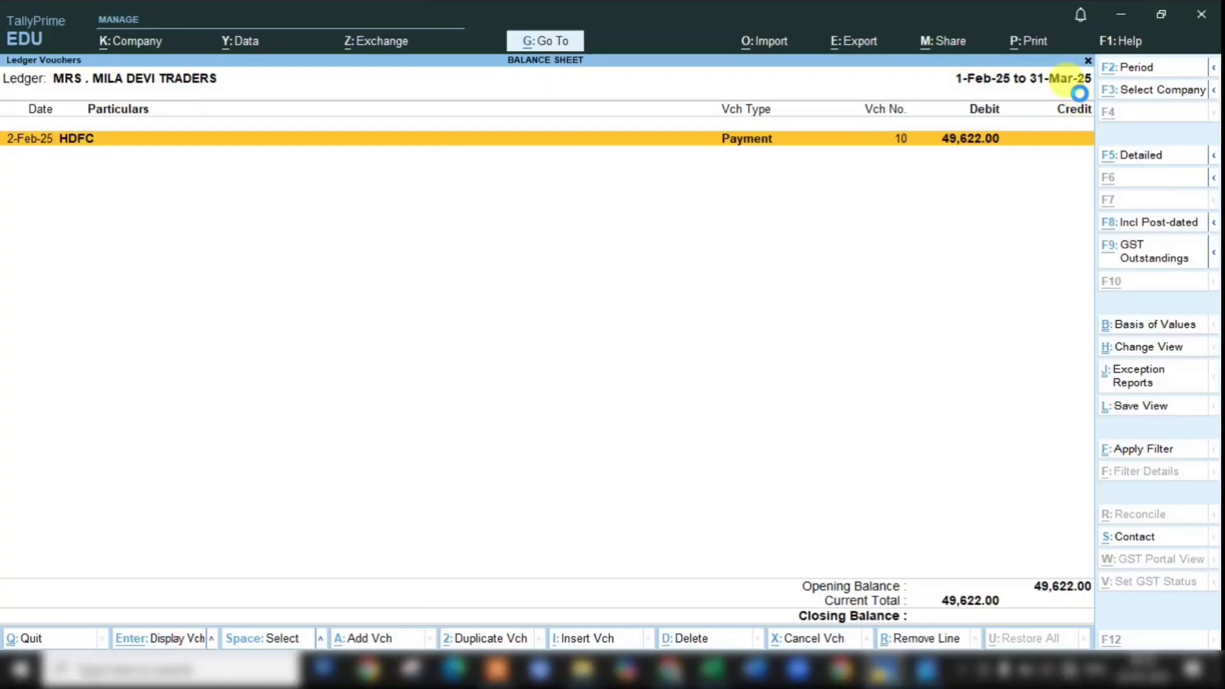
{"action": "left_click", "coordinate": [1079, 93]}
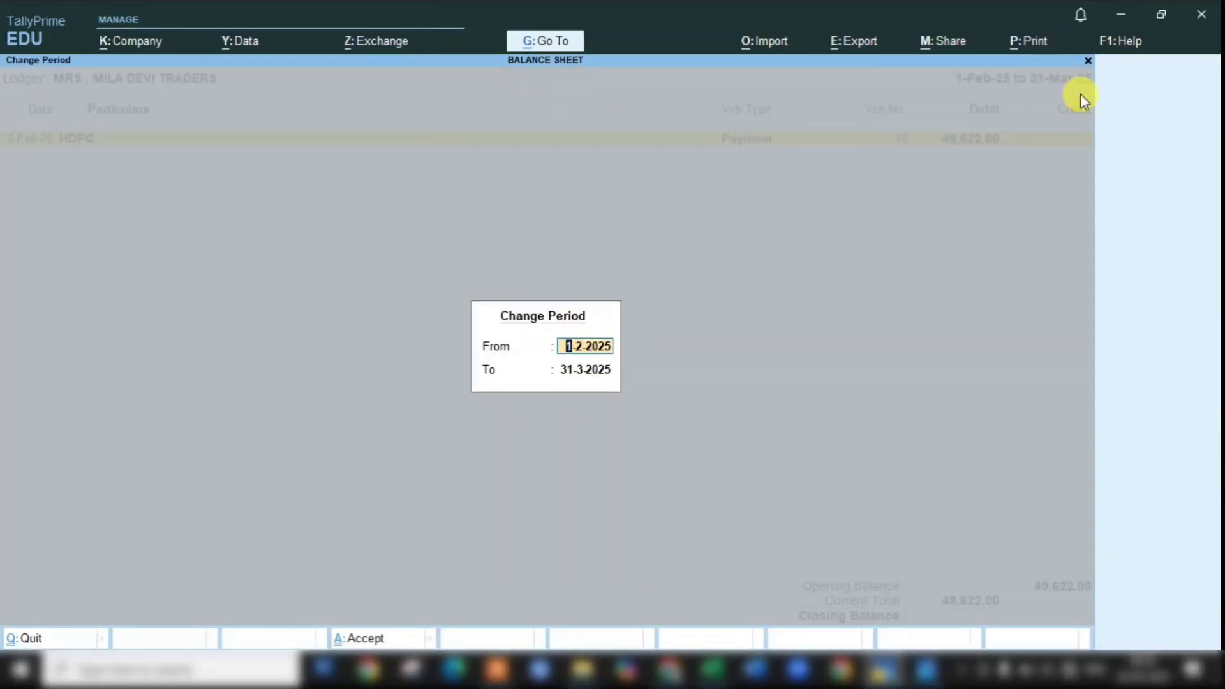
{"action": "type", "text": "A24"}
{"action": "key", "text": "Return"}
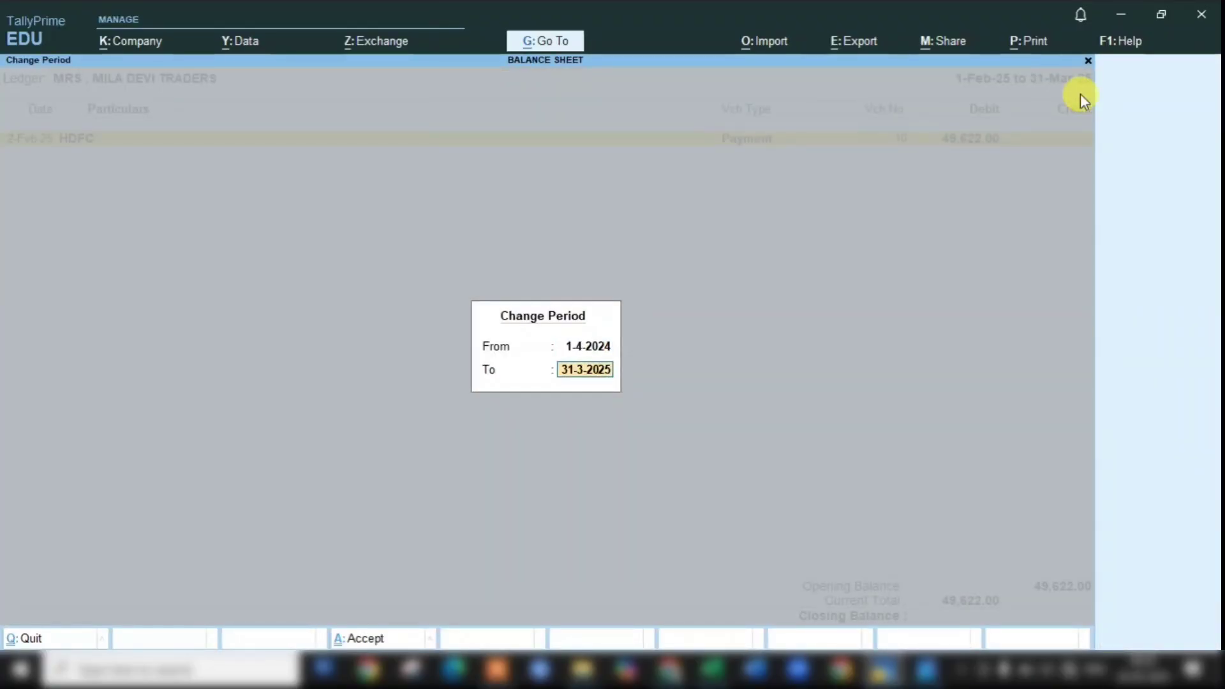
{"action": "key", "text": "Return"}
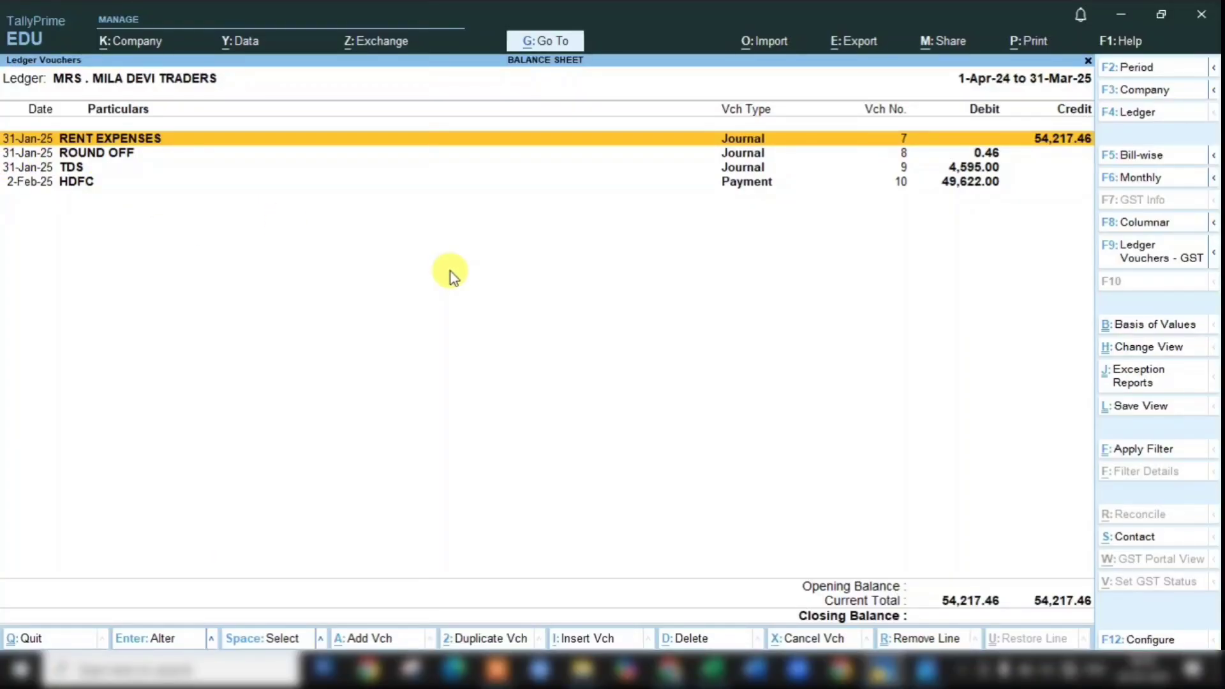
{"action": "key", "text": "Escape"}
{"action": "key", "text": "Escape"}
{"action": "key", "text": "Escape"}
{"action": "key", "text": "Escape"}
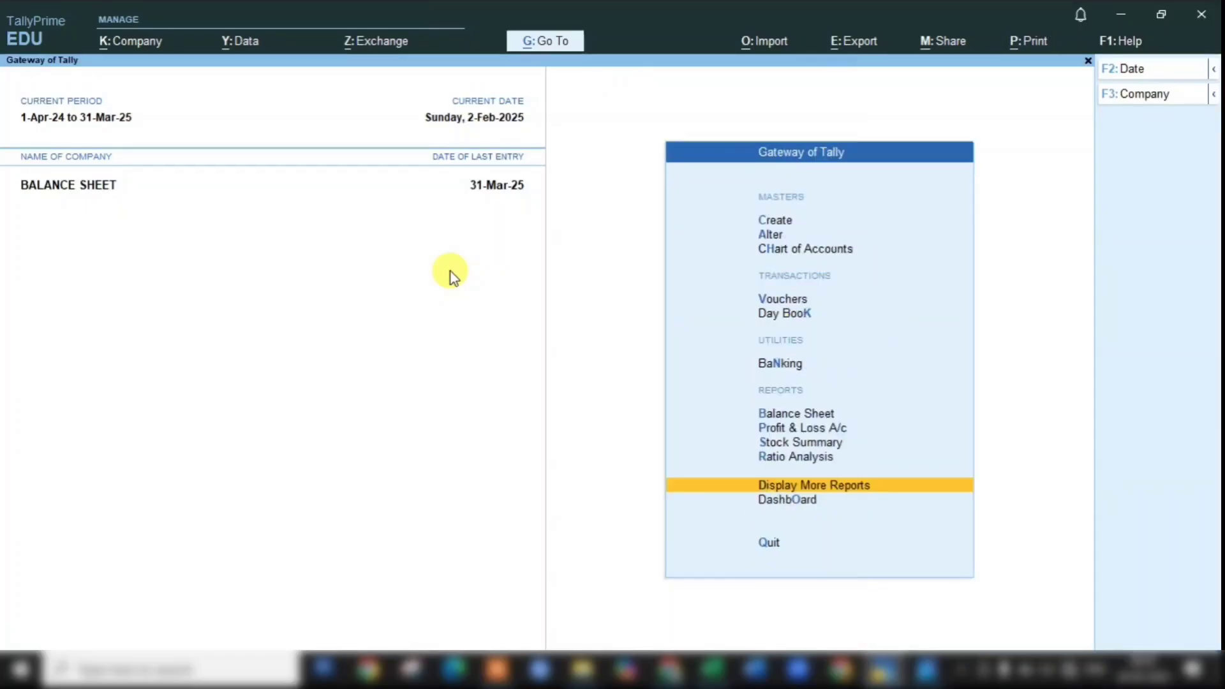
Step: Reset the current date to 2-Feb-2025 and open a blank Payment voucher No. 11
{"action": "key", "text": "Up"}
{"action": "key", "text": "Up"}
{"action": "key", "text": "Up"}
{"action": "key", "text": "Up"}
{"action": "key", "text": "Up"}
{"action": "key", "text": "Up"}
{"action": "key", "text": "Up"}
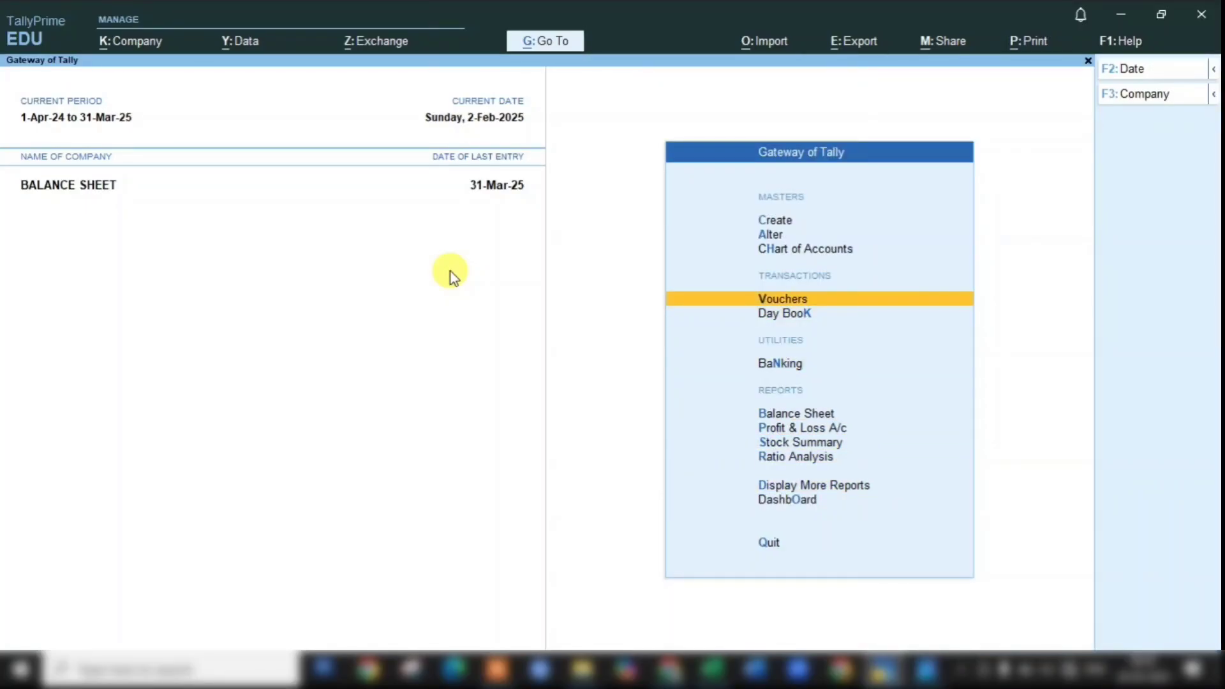
{"action": "key", "text": "F2"}
{"action": "type", "text": "28-2"}
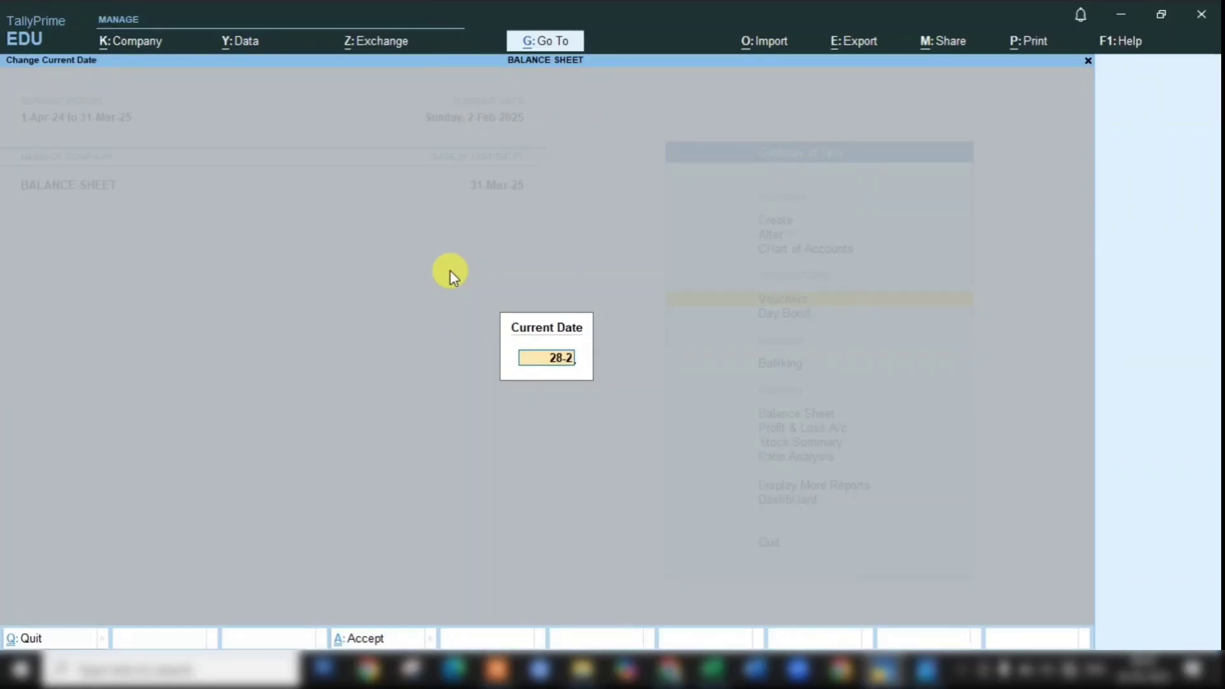
{"action": "key", "text": "BackSpace"}
{"action": "key", "text": "BackSpace"}
{"action": "key", "text": "BackSpace"}
{"action": "key", "text": "BackSpace"}
{"action": "type", "text": "29-2"}
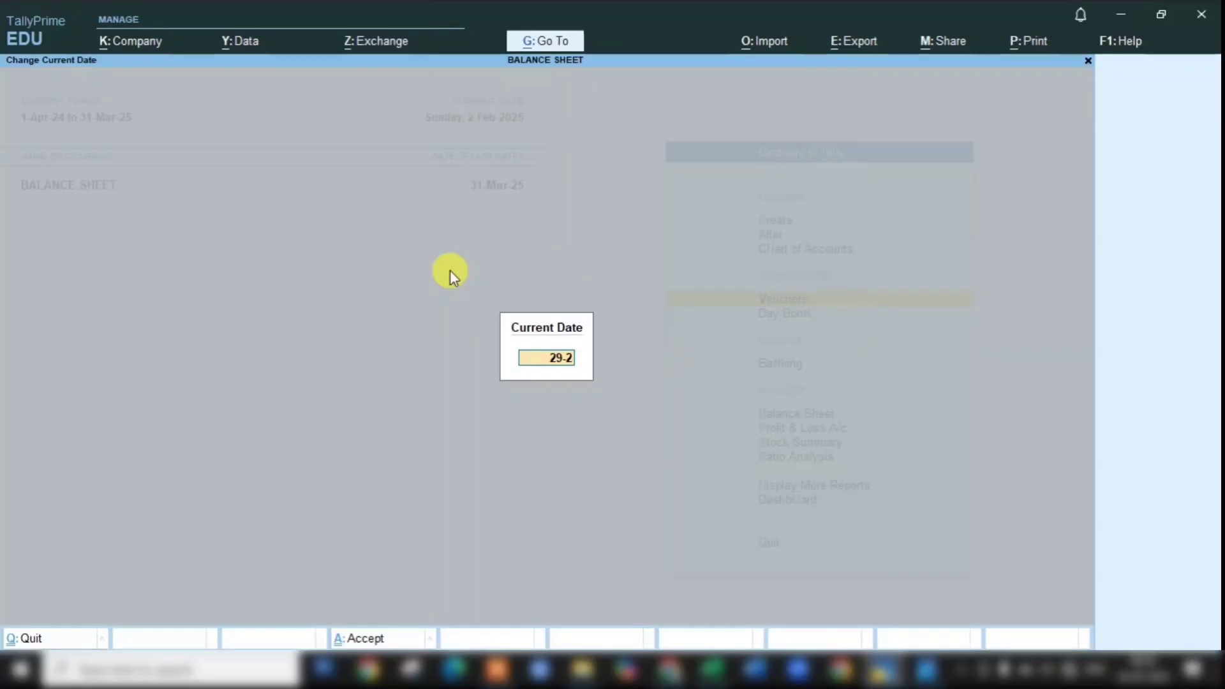
{"action": "key", "text": "BackSpace"}
{"action": "key", "text": "BackSpace"}
{"action": "key", "text": "BackSpace"}
{"action": "key", "text": "BackSpace"}
{"action": "type", "text": "2-Feb-2"}
{"action": "key", "text": "Return"}
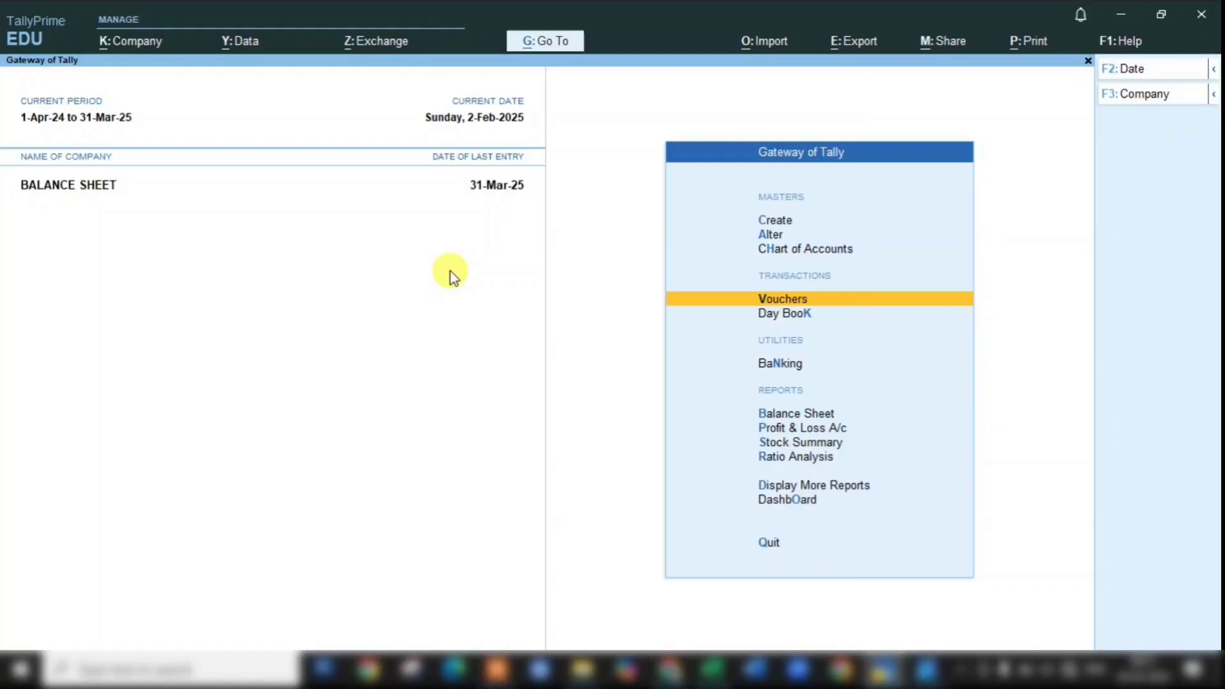
{"action": "left_click", "coordinate": [450, 275]}
{"action": "key", "text": "Return"}
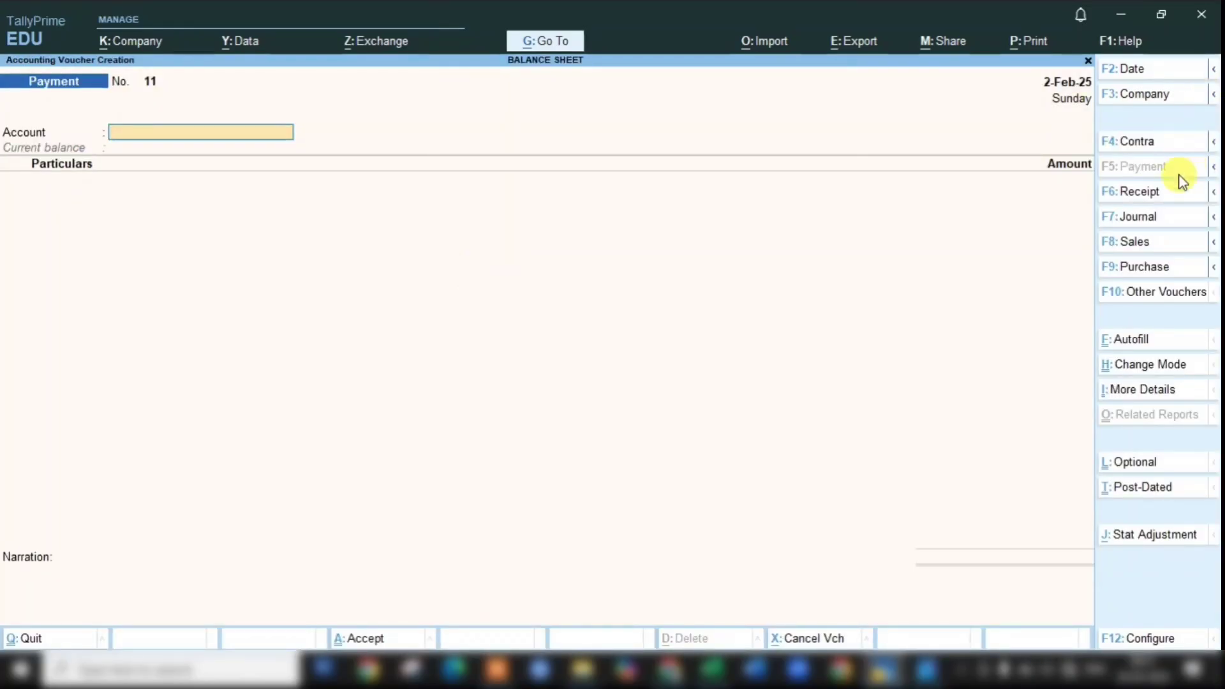
Step: Start a journal debiting RENT EXPENSES 45,947, checked against the rent invoice
{"action": "left_click", "coordinate": [1126, 220]}
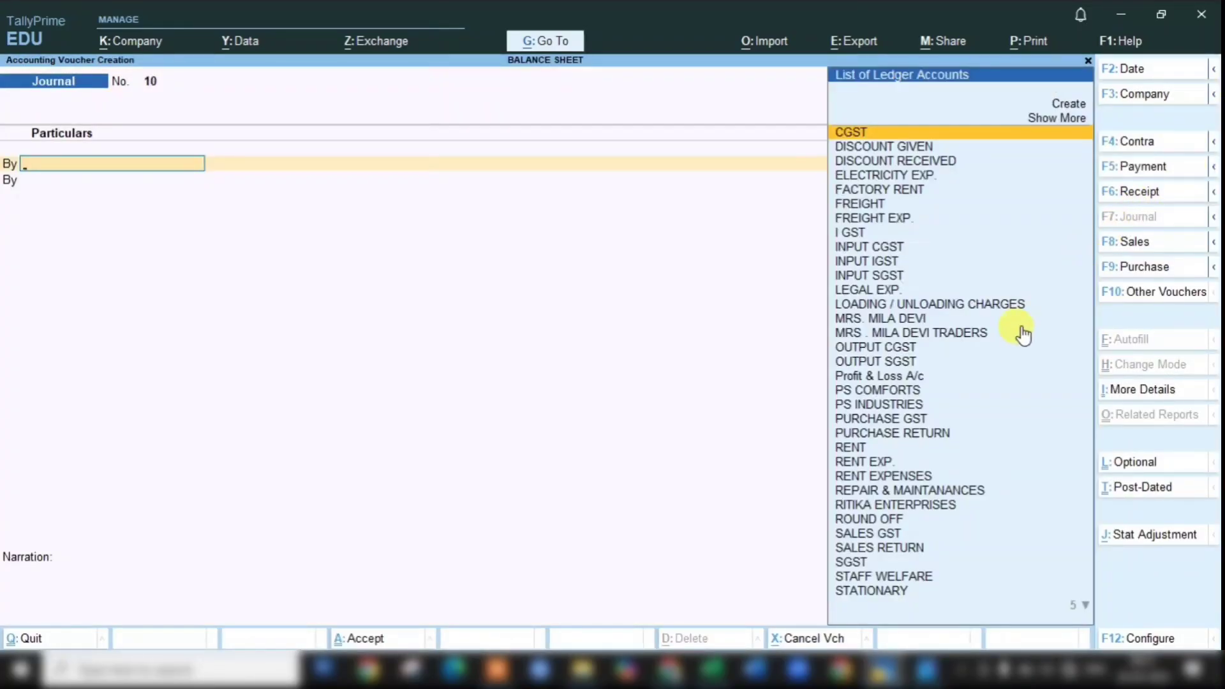
{"action": "type", "text": "REN"}
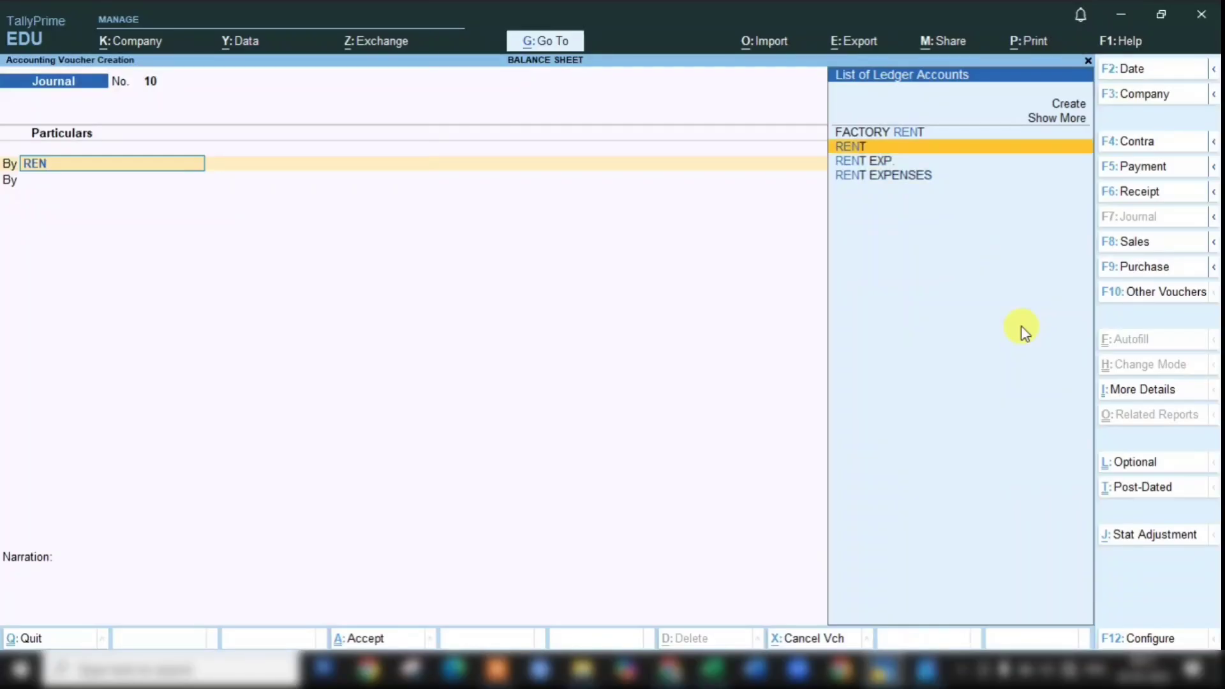
{"action": "key", "text": "Down"}
{"action": "key", "text": "Down"}
{"action": "key", "text": "Return"}
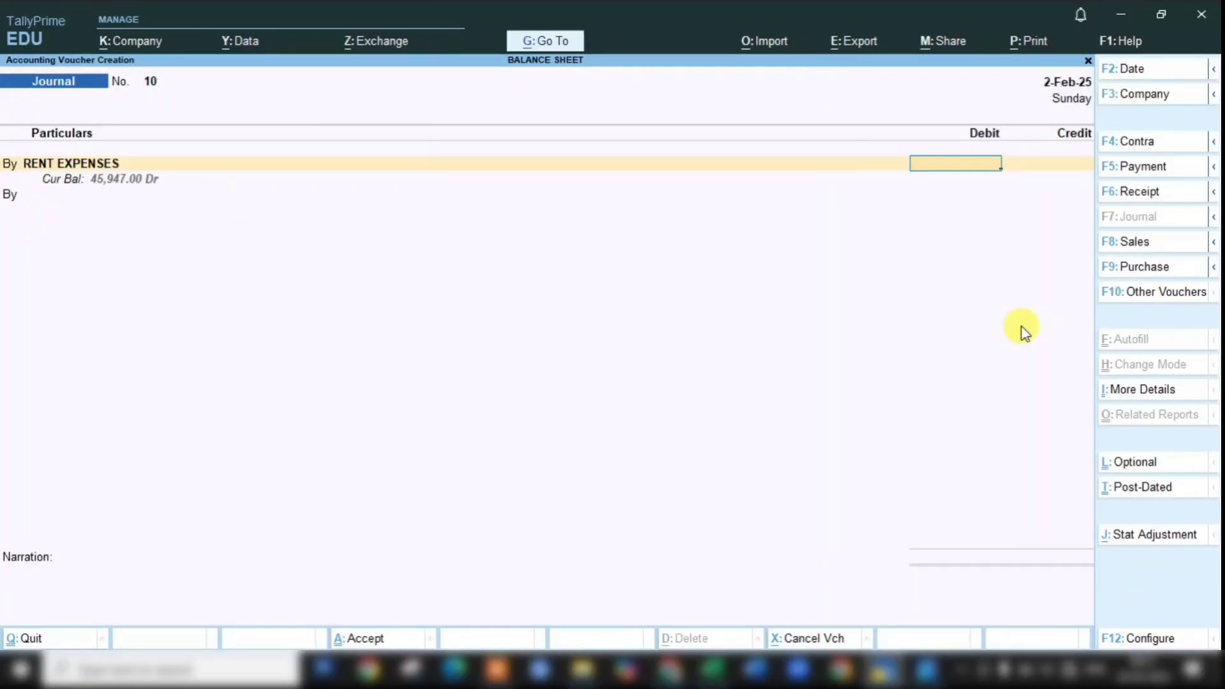
{"action": "type", "text": "4594"}
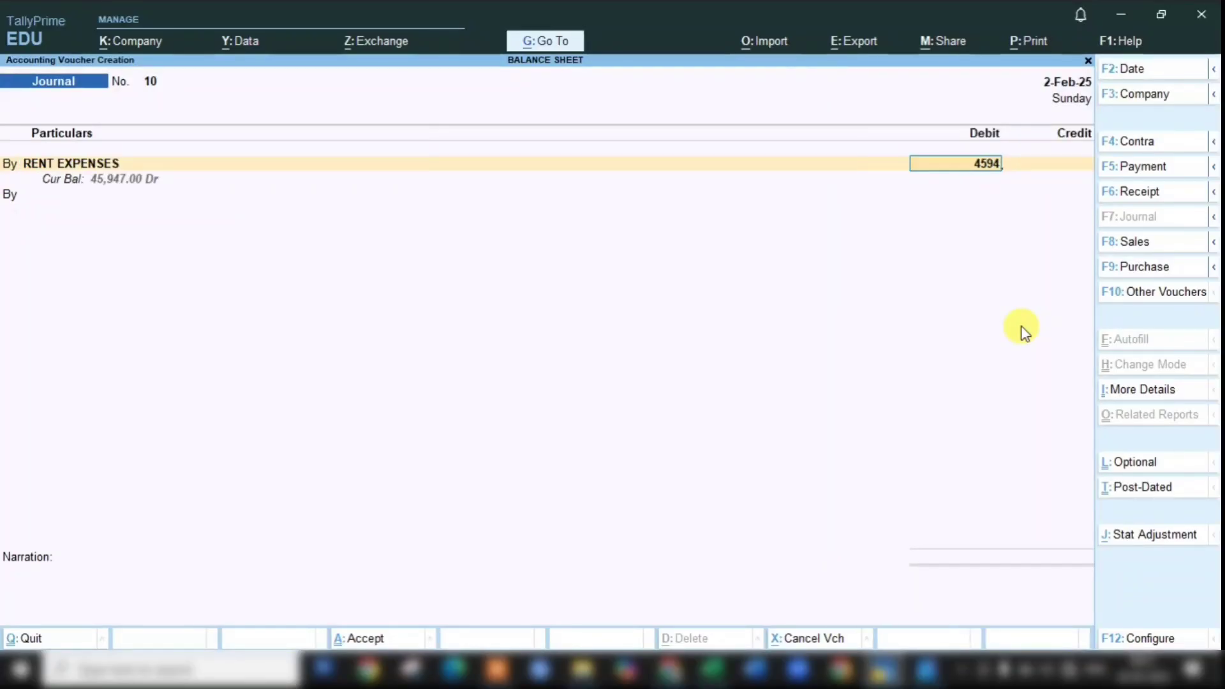
{"action": "type", "text": "7"}
{"action": "left_click", "coordinate": [925, 667]}
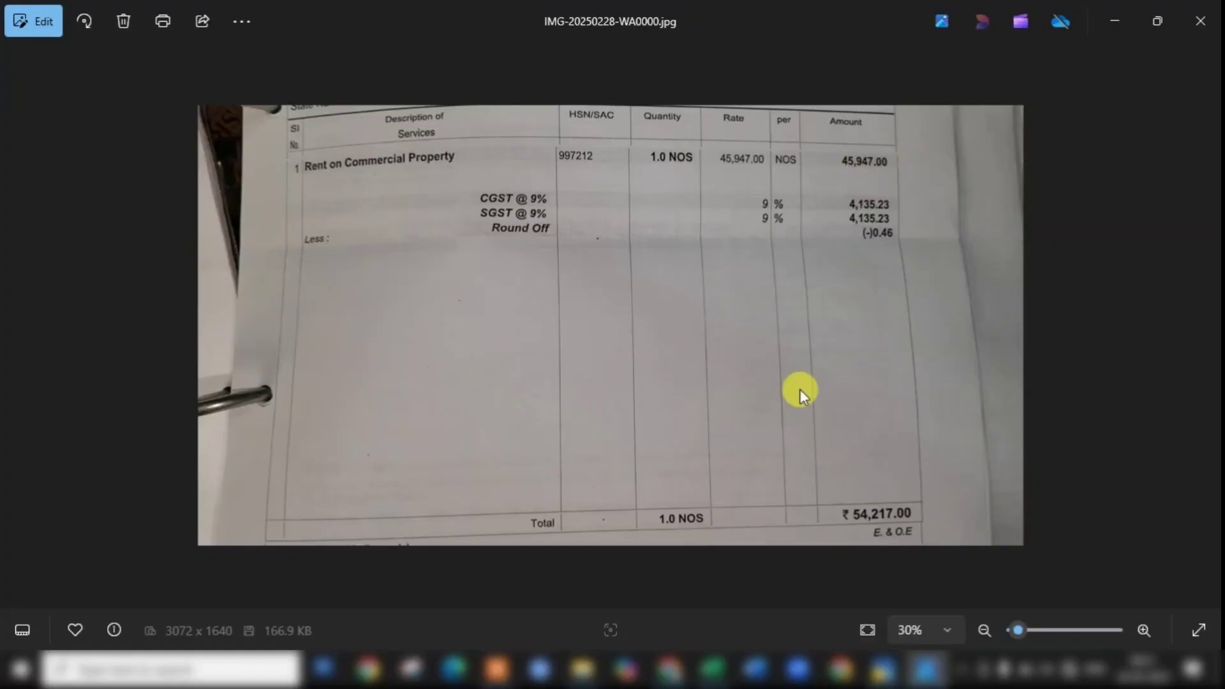
{"action": "left_click", "coordinate": [884, 669]}
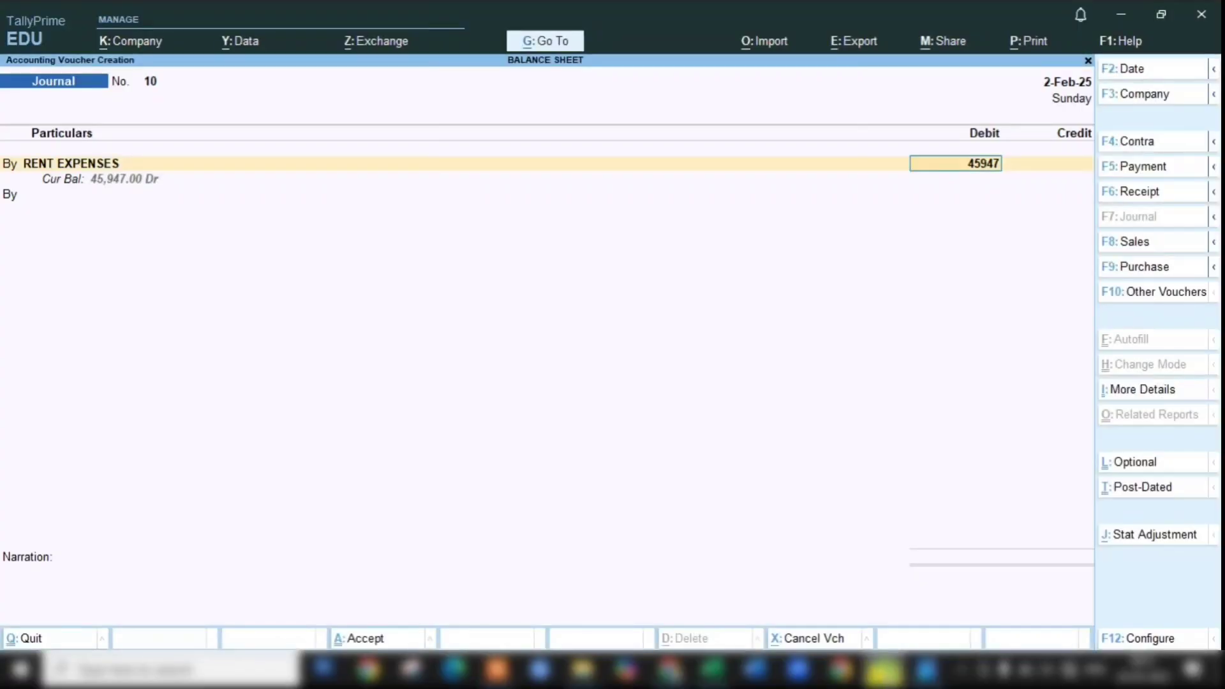
{"action": "key", "text": "Return"}
Step: Debit CGST and SGST 4,135.23 each on the next two lines
{"action": "key", "text": "Return"}
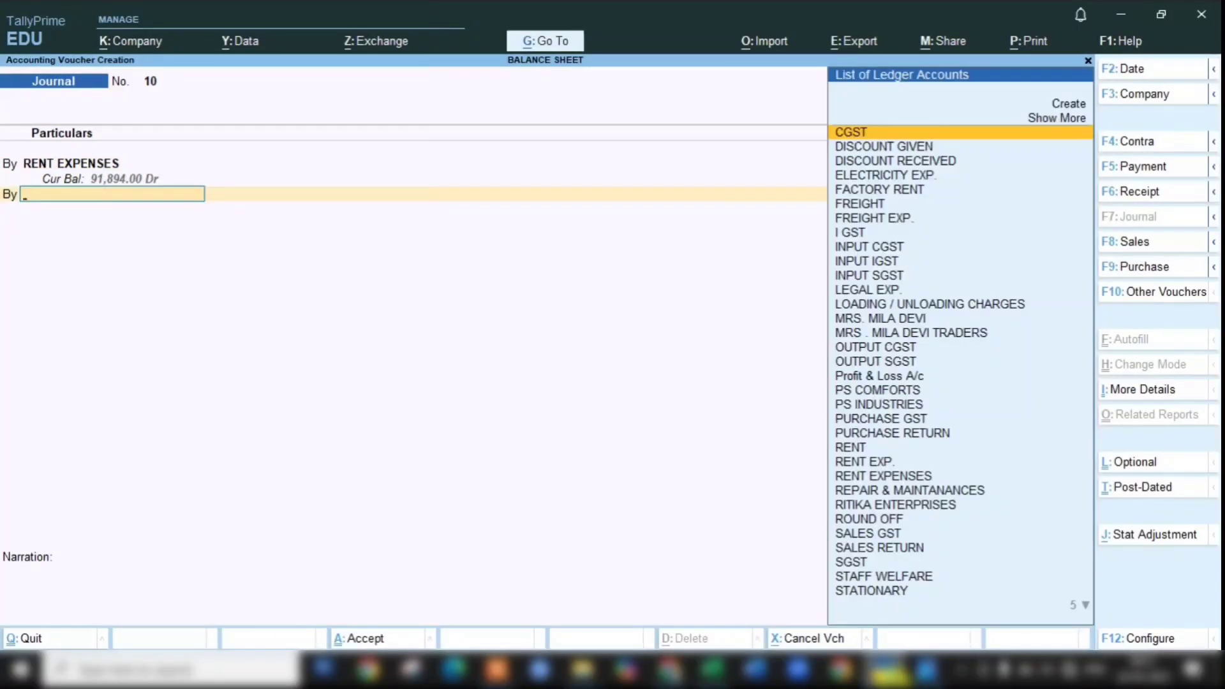
{"action": "type", "text": "CGS"}
{"action": "key", "text": "Return"}
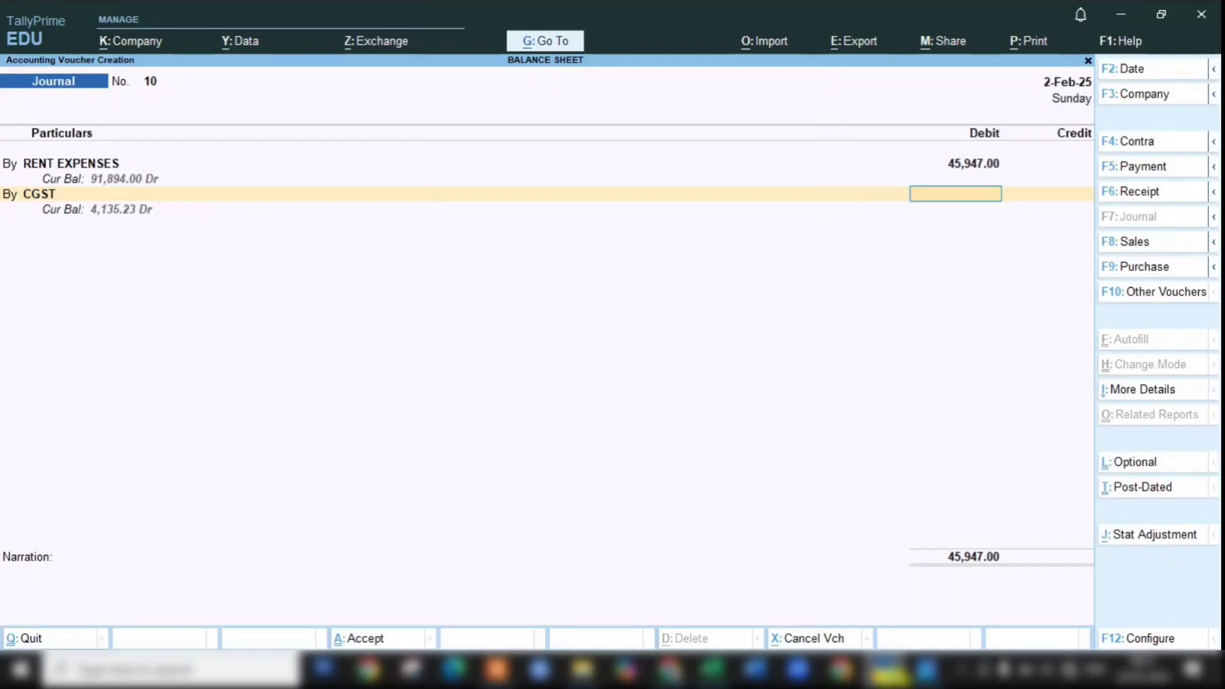
{"action": "left_click", "coordinate": [932, 670]}
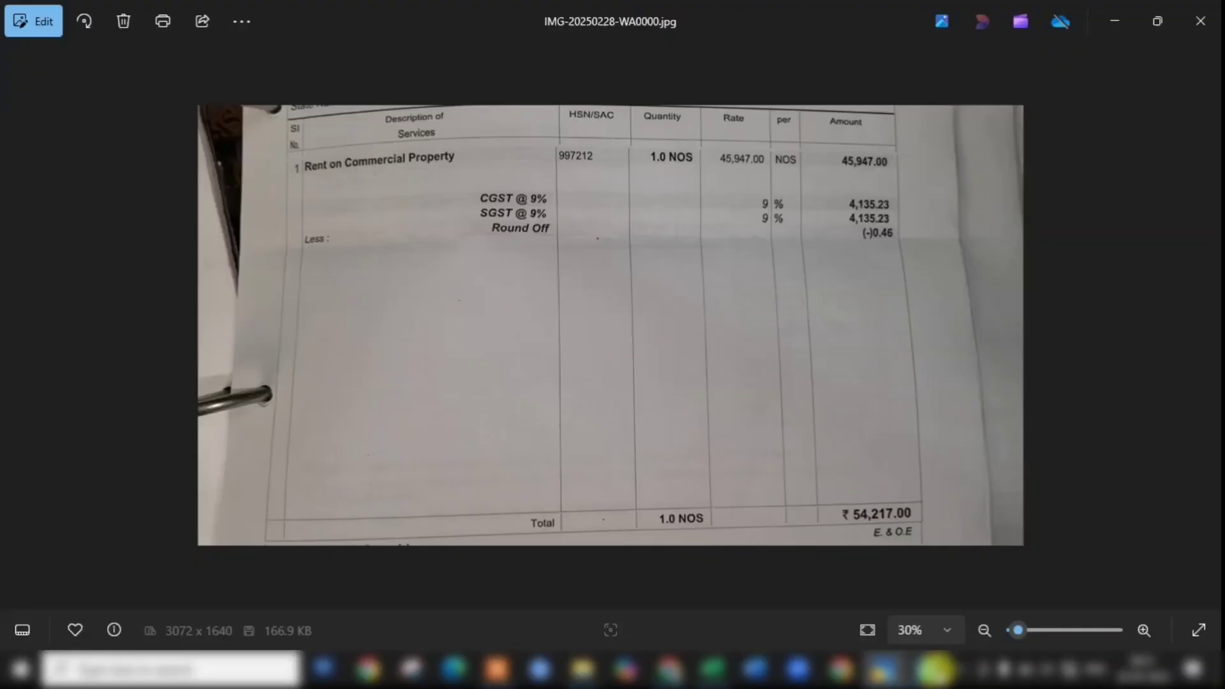
{"action": "left_click", "coordinate": [939, 667]}
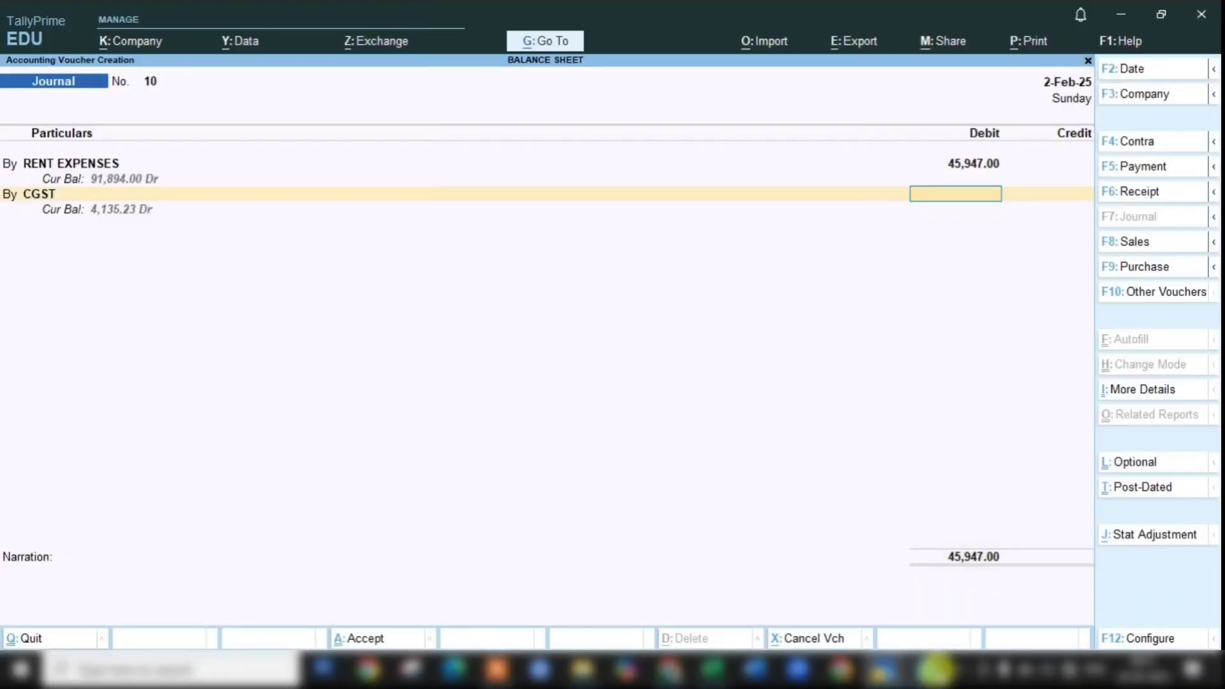
{"action": "type", "text": "4,"}
{"action": "type", "text": "135.23"}
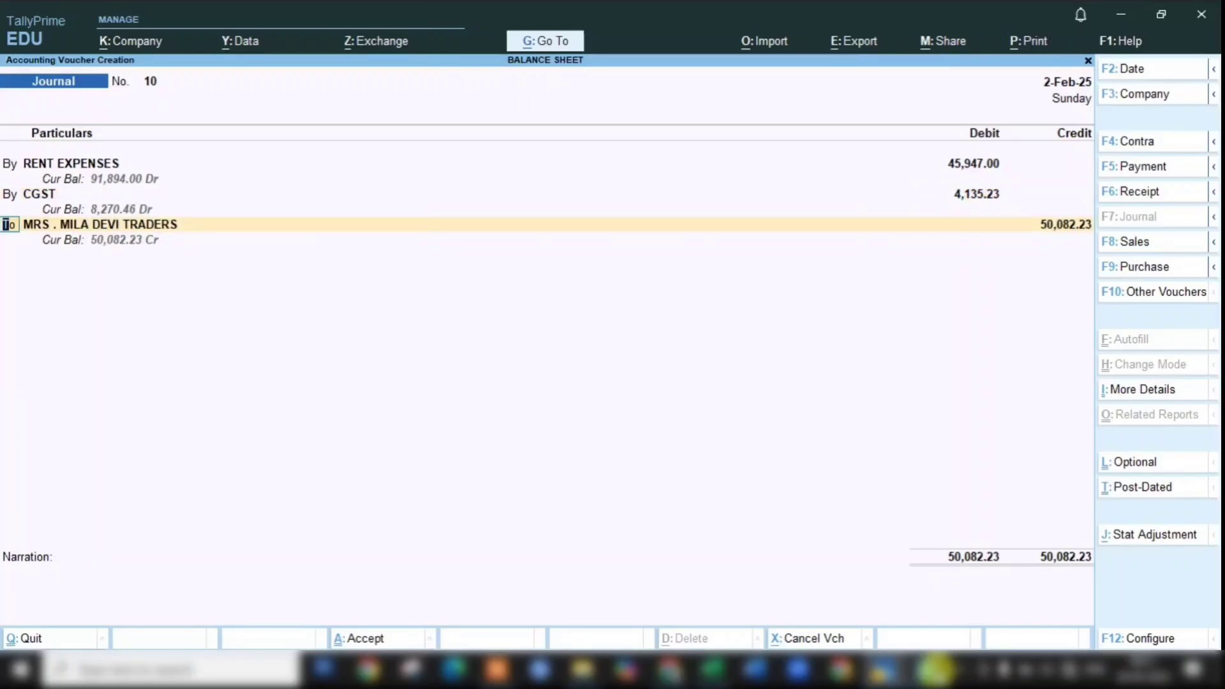
{"action": "key", "text": "b"}
{"action": "key", "text": "Return"}
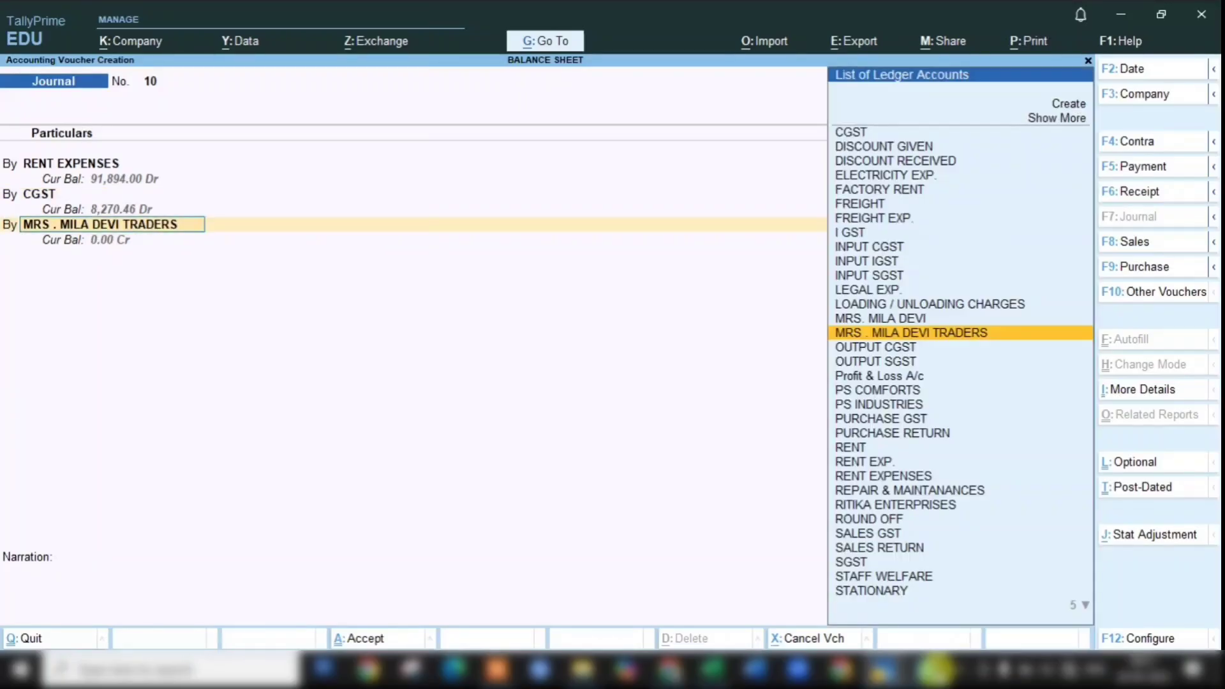
{"action": "type", "text": "SGS"}
{"action": "key", "text": "Return"}
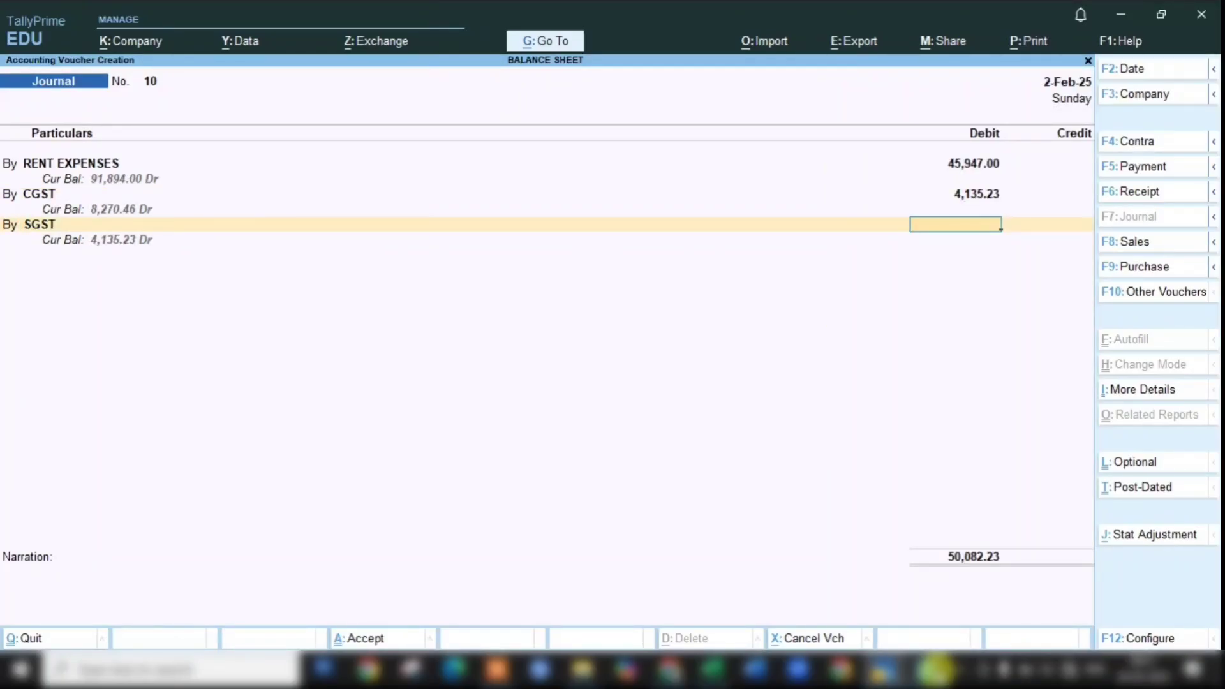
{"action": "type", "text": "4,1"}
{"action": "type", "text": "35."}
{"action": "type", "text": "23"}
{"action": "key", "text": "Return"}
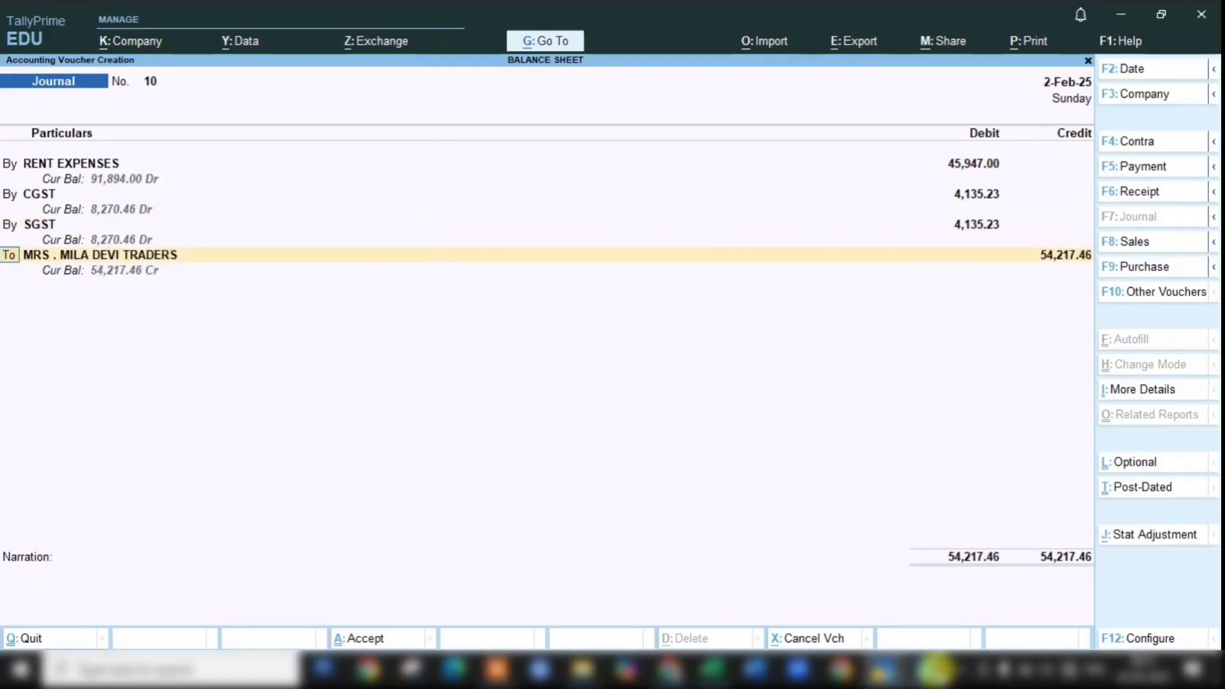
Step: Credit the landlord's traders ledger 54,217.46 On Account, narrate 'BEING RENT BOOK FOR FEB MONTH', and save journal 10
{"action": "key", "text": "Return"}
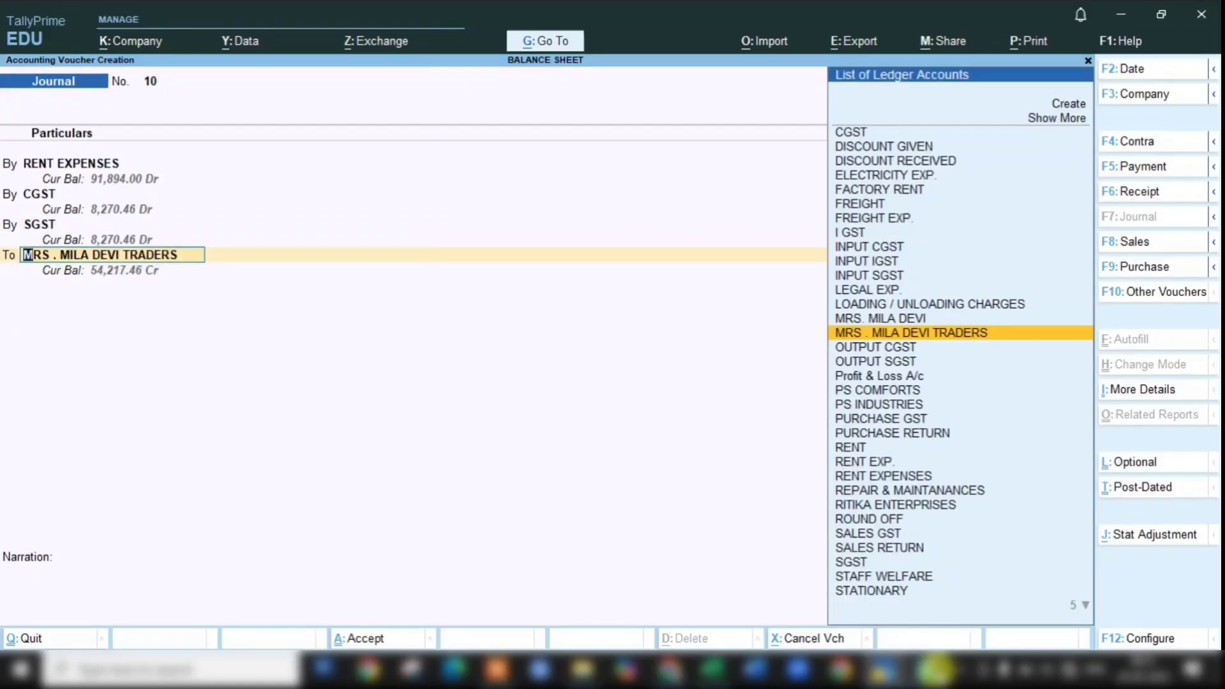
{"action": "key", "text": "Return"}
{"action": "key", "text": "Return"}
{"action": "key", "text": "Return"}
{"action": "key", "text": "Return"}
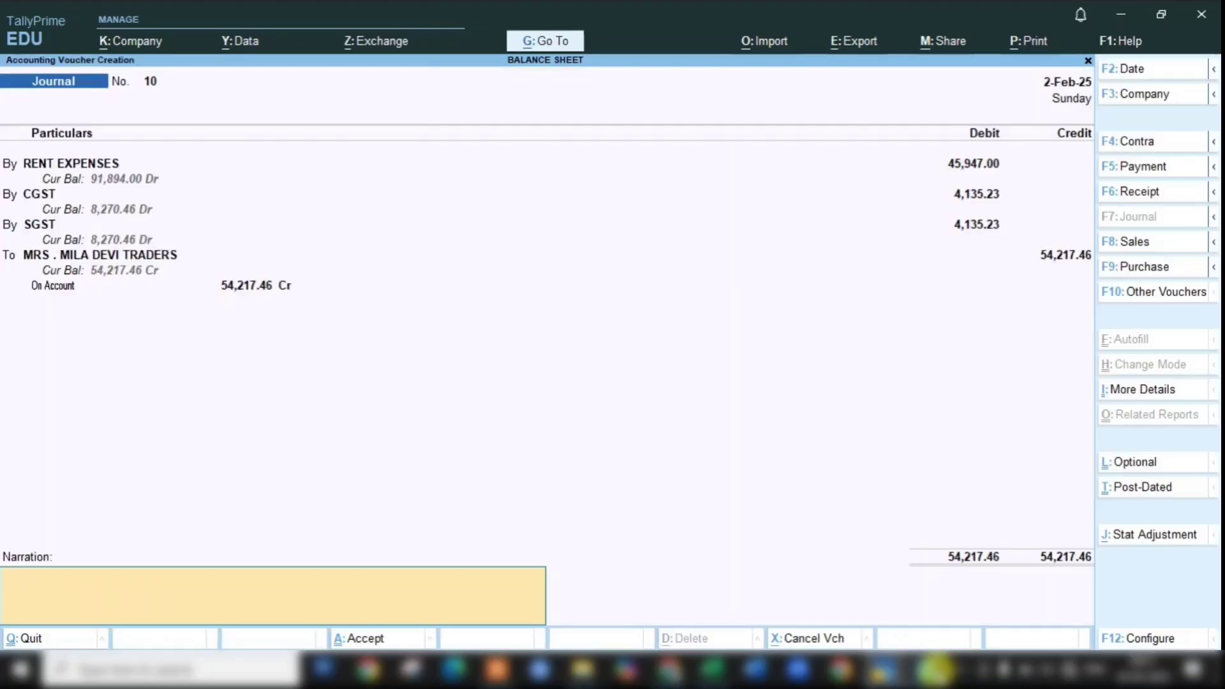
{"action": "type", "text": "BEING RENT BOOK FOR FEB MONTH"}
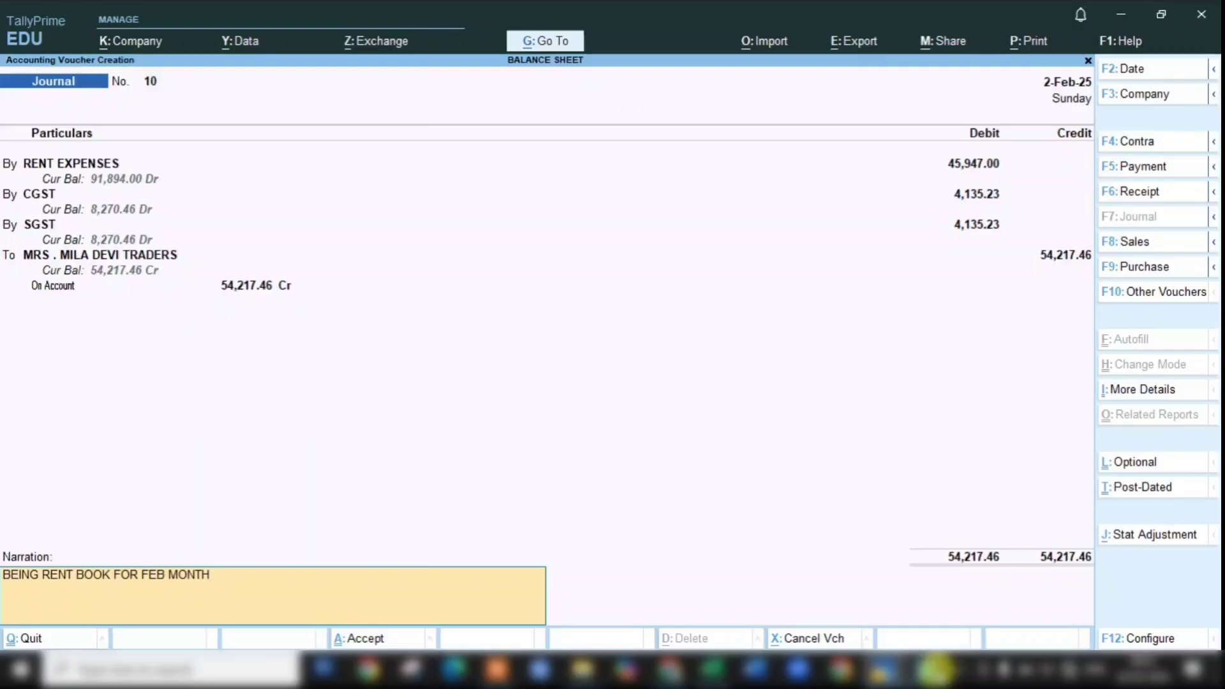
{"action": "key", "text": "Return"}
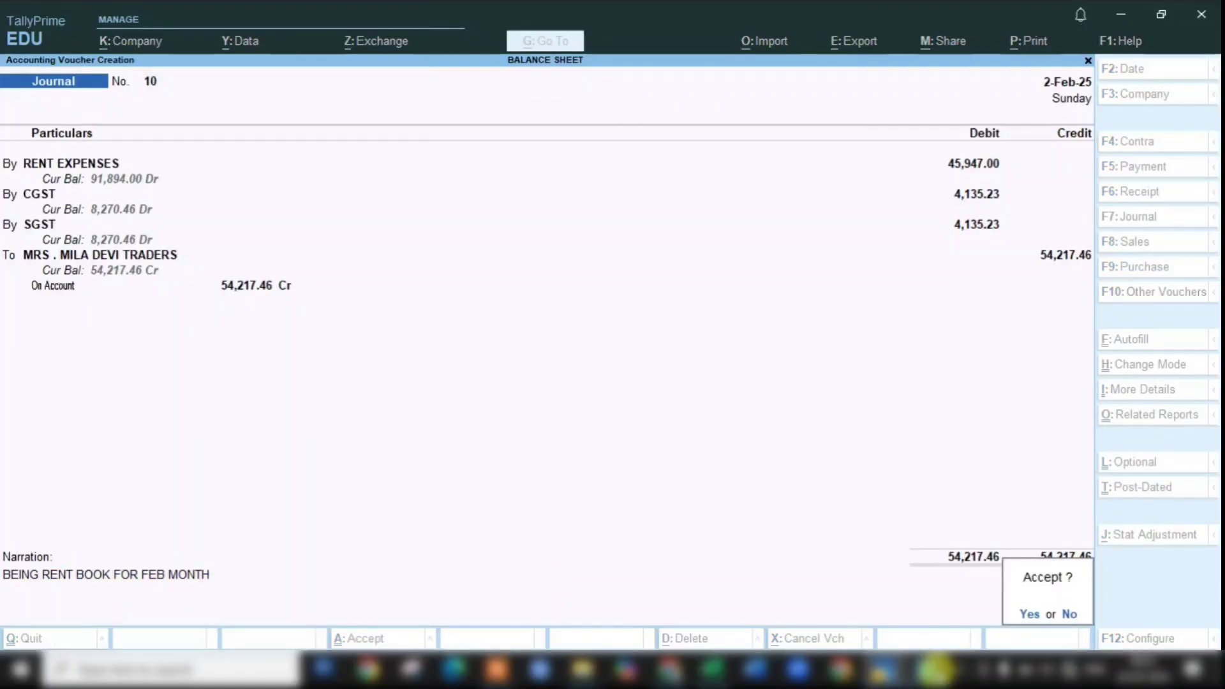
{"action": "key", "text": "Return"}
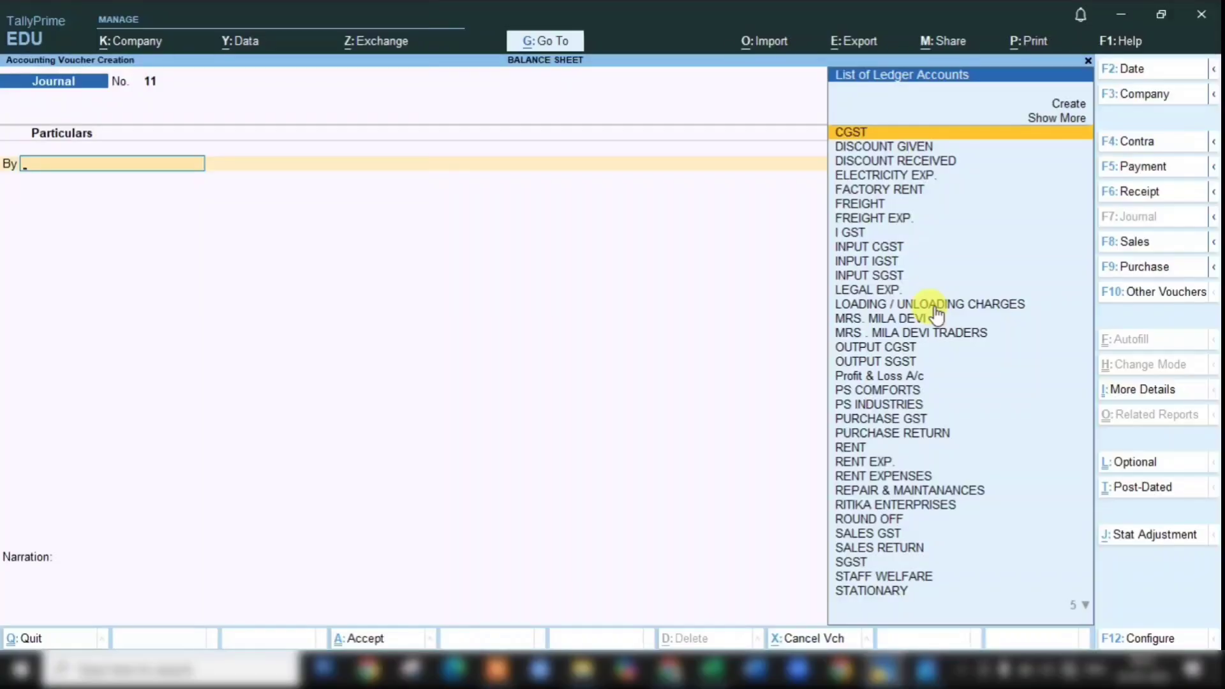
Step: Debit the landlord's traders ledger 0.46 On Account and credit ROUND OFF 0.46 in journal 11
{"action": "type", "text": "MILA"}
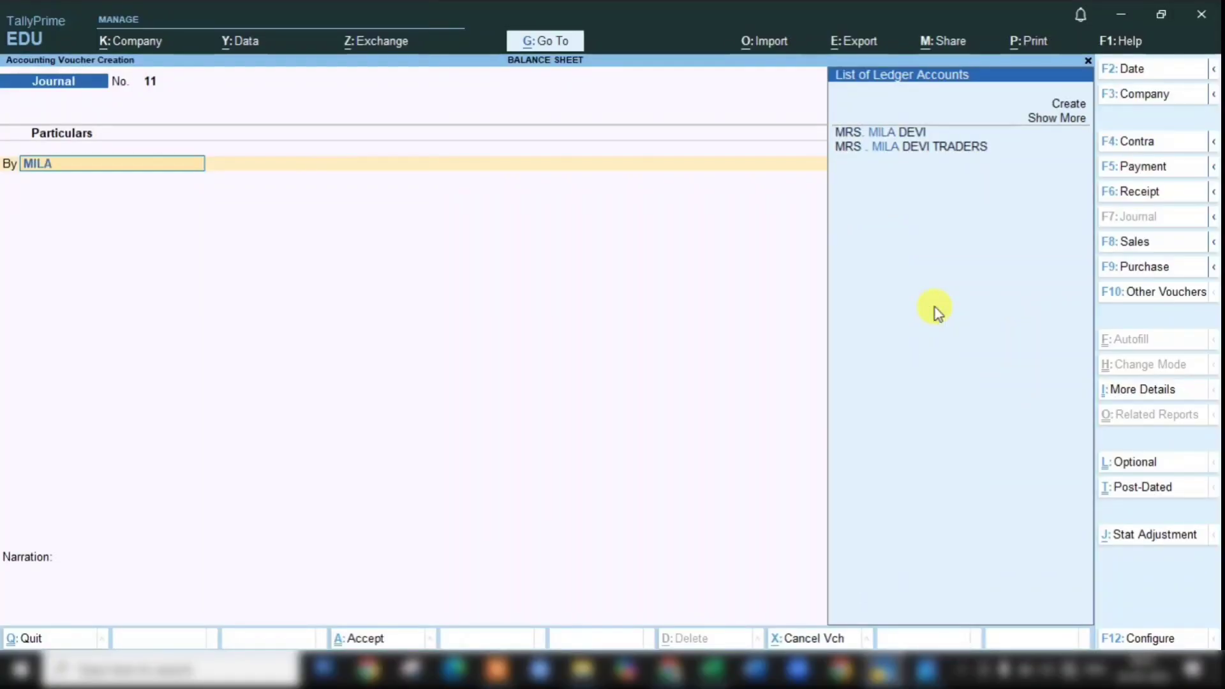
{"action": "key", "text": "Down"}
{"action": "key", "text": "Return"}
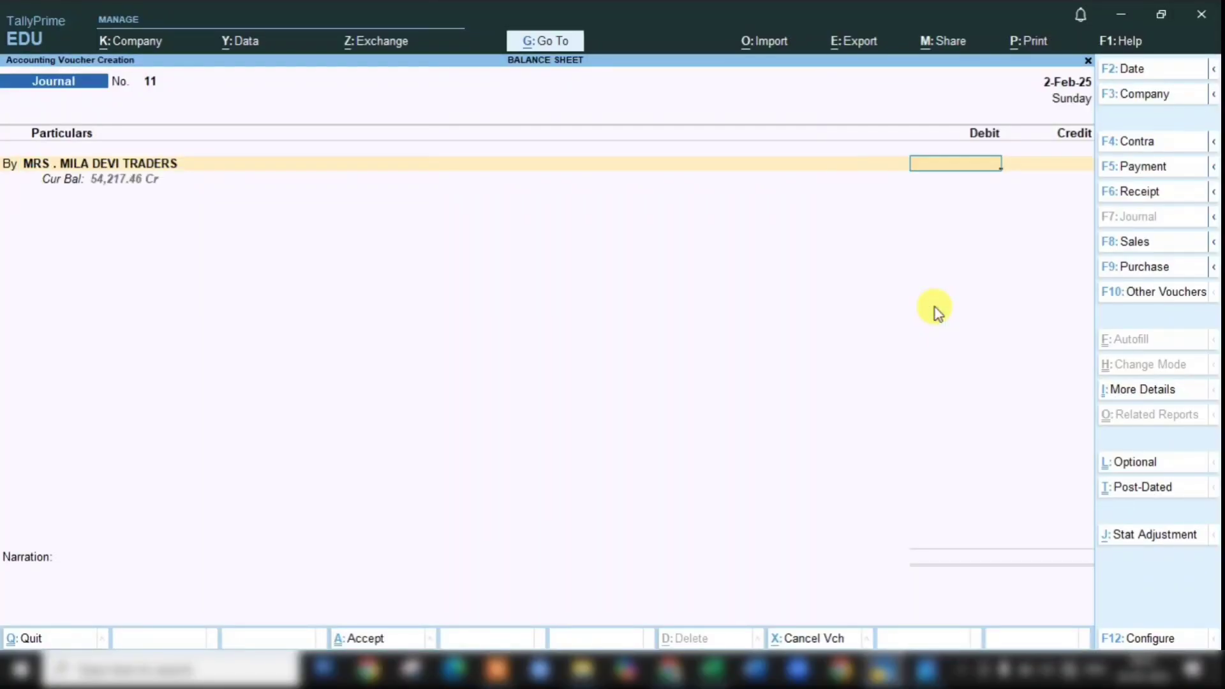
{"action": "type", "text": ".46"}
{"action": "key", "text": "Return"}
{"action": "key", "text": "Return"}
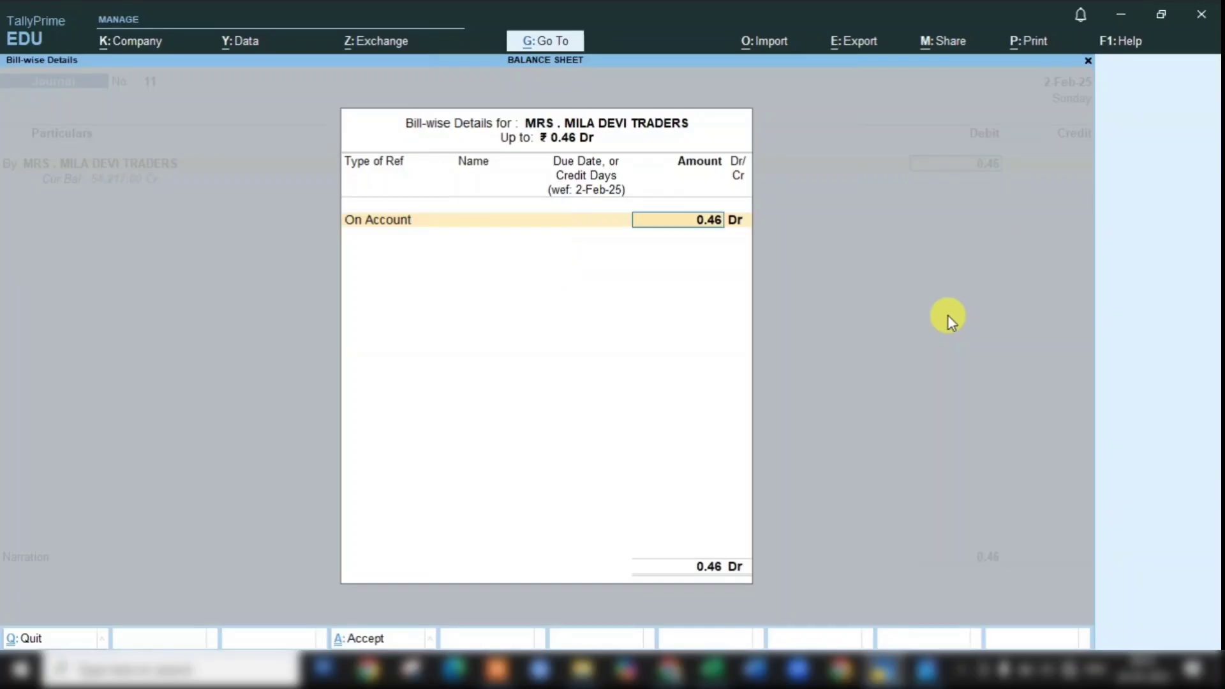
{"action": "key", "text": "Return"}
{"action": "key", "text": "Return"}
{"action": "key", "text": "Return"}
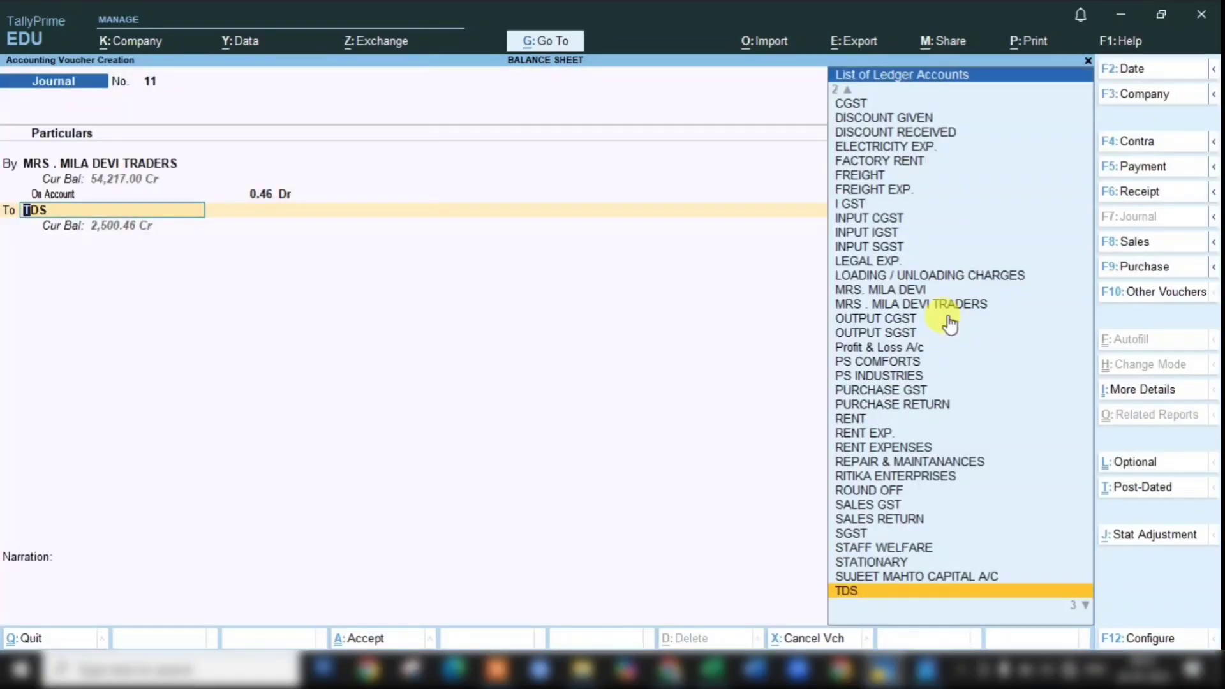
{"action": "type", "text": "roun"}
{"action": "key", "text": "Return"}
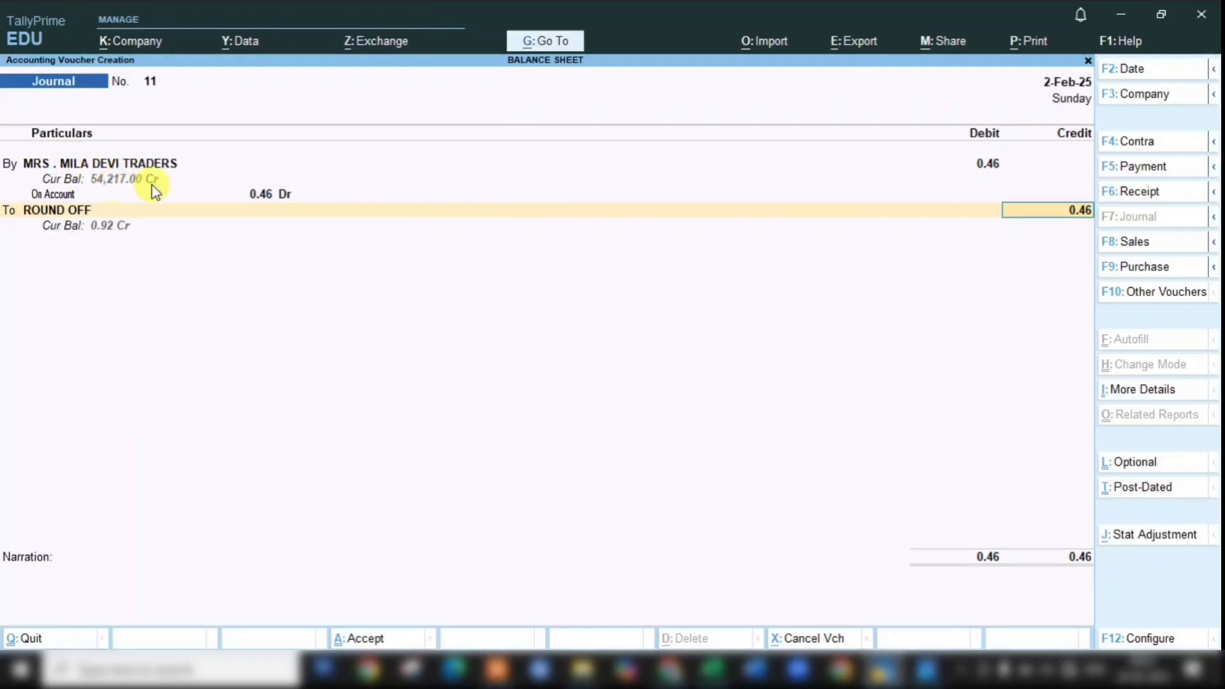
{"action": "left_click", "coordinate": [927, 669]}
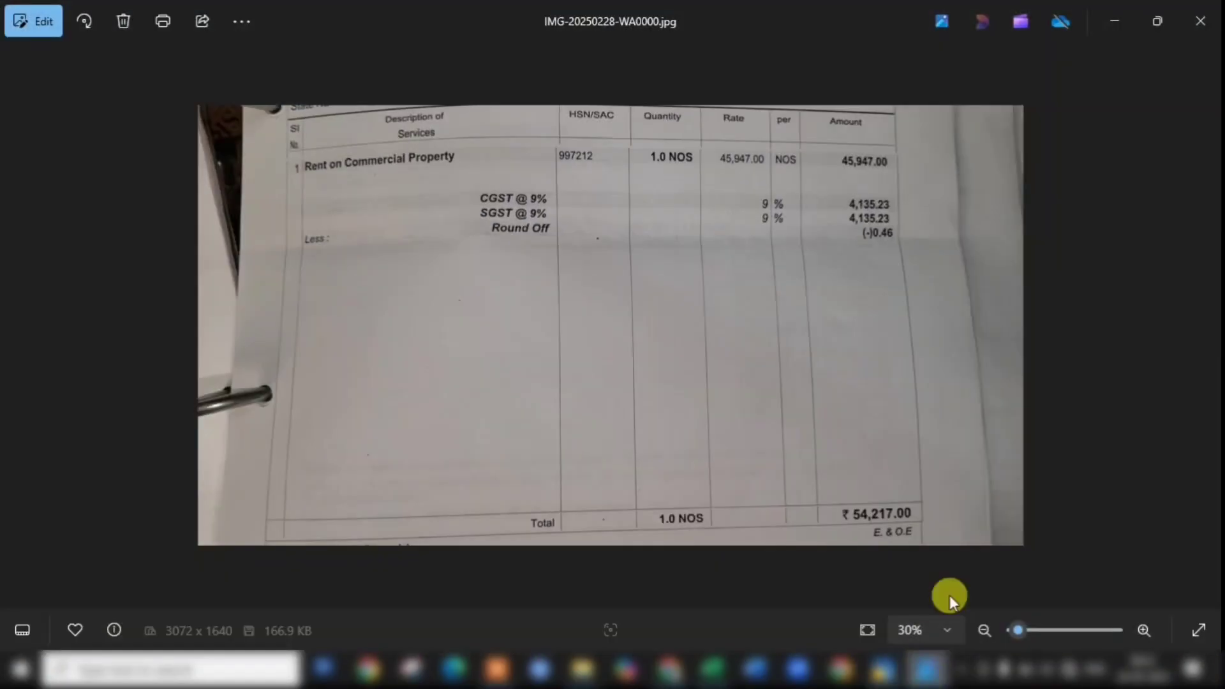
{"action": "left_click", "coordinate": [925, 669]}
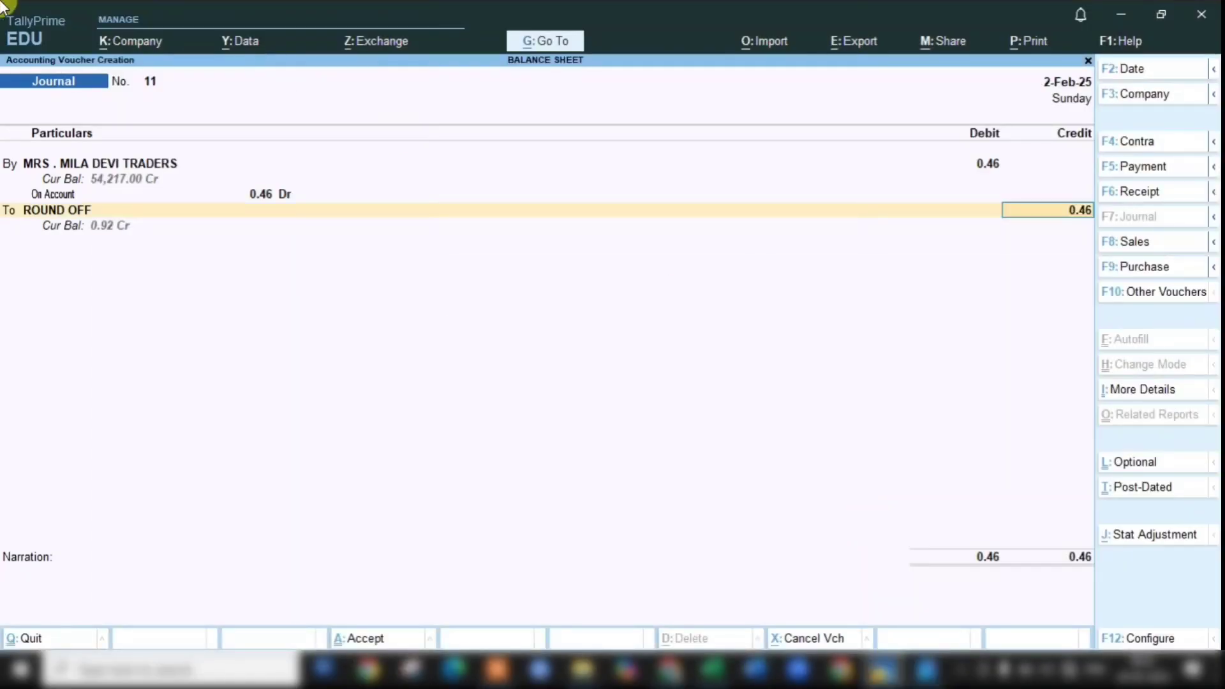
{"action": "key", "text": "Return"}
{"action": "key", "text": "Return"}
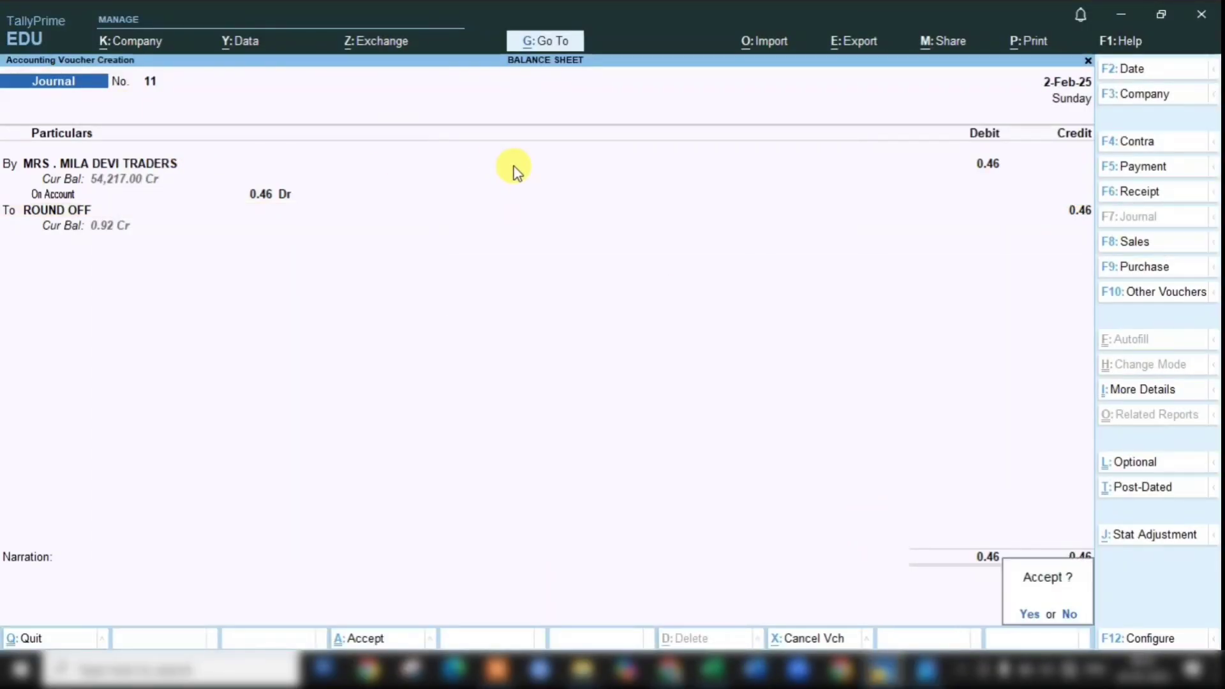
{"action": "key", "text": "Return"}
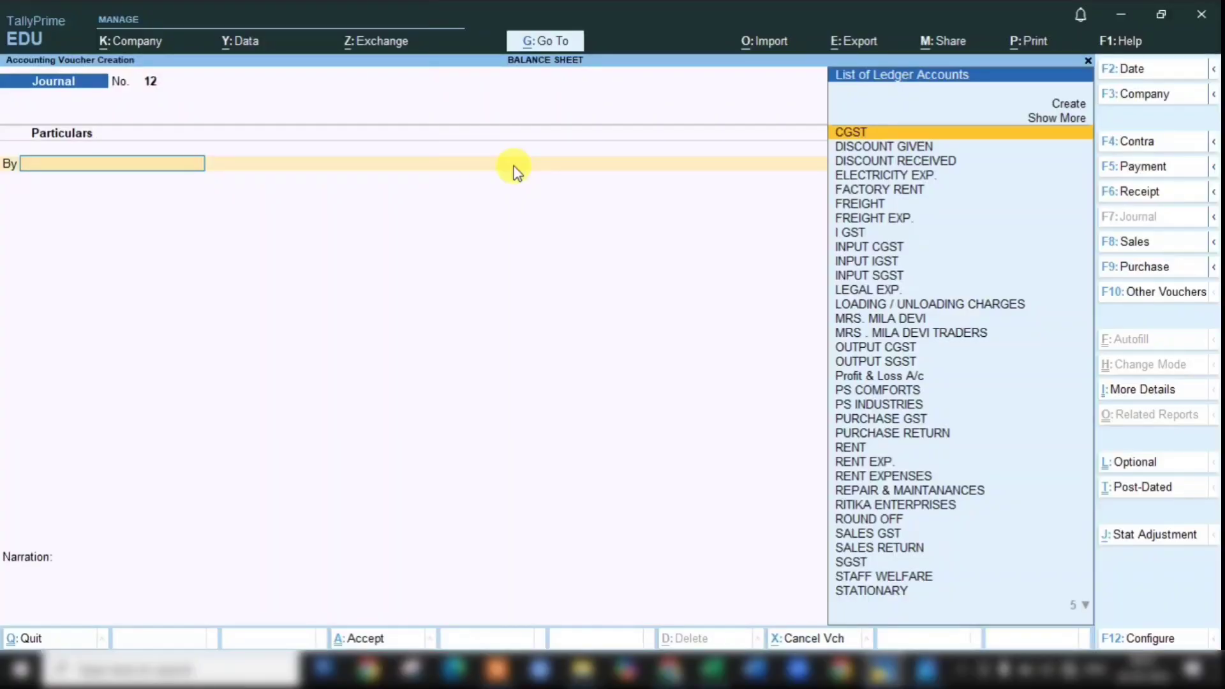
Step: Post journal 12 debiting the traders ledger 4,595 On Account, crediting TDS, narrated 'TDS FOR RENT'
{"action": "type", "text": "MIL"}
{"action": "key", "text": "Down"}
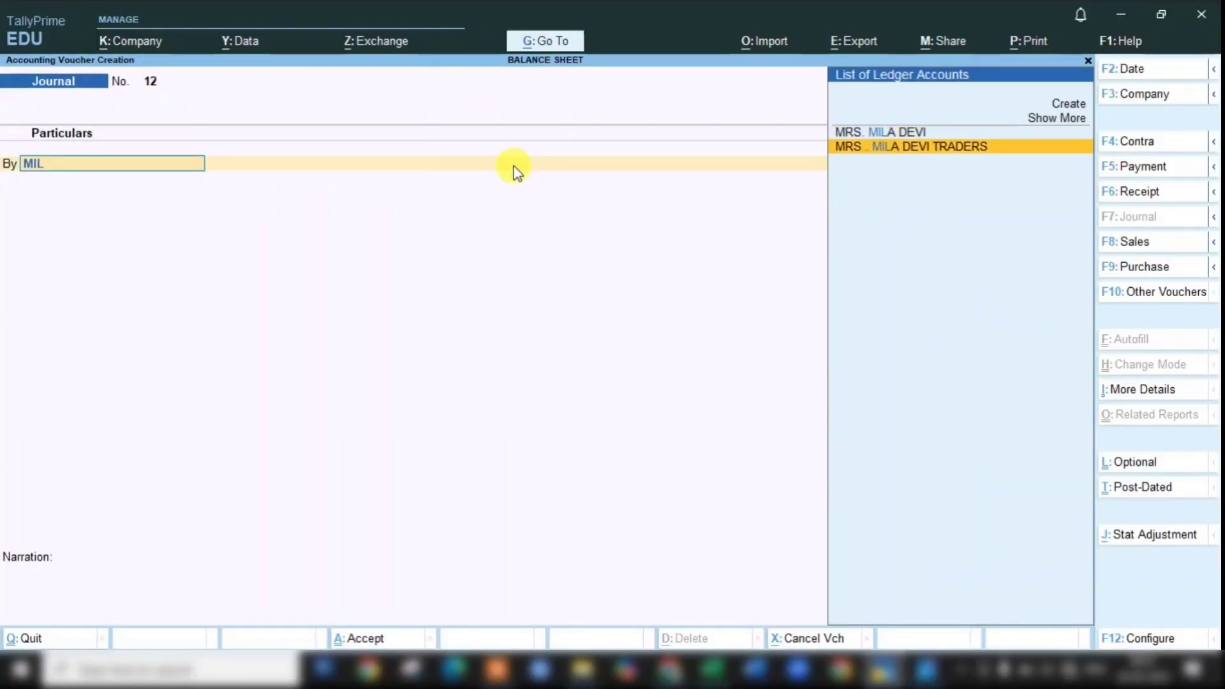
{"action": "key", "text": "Return"}
{"action": "type", "text": "4595"}
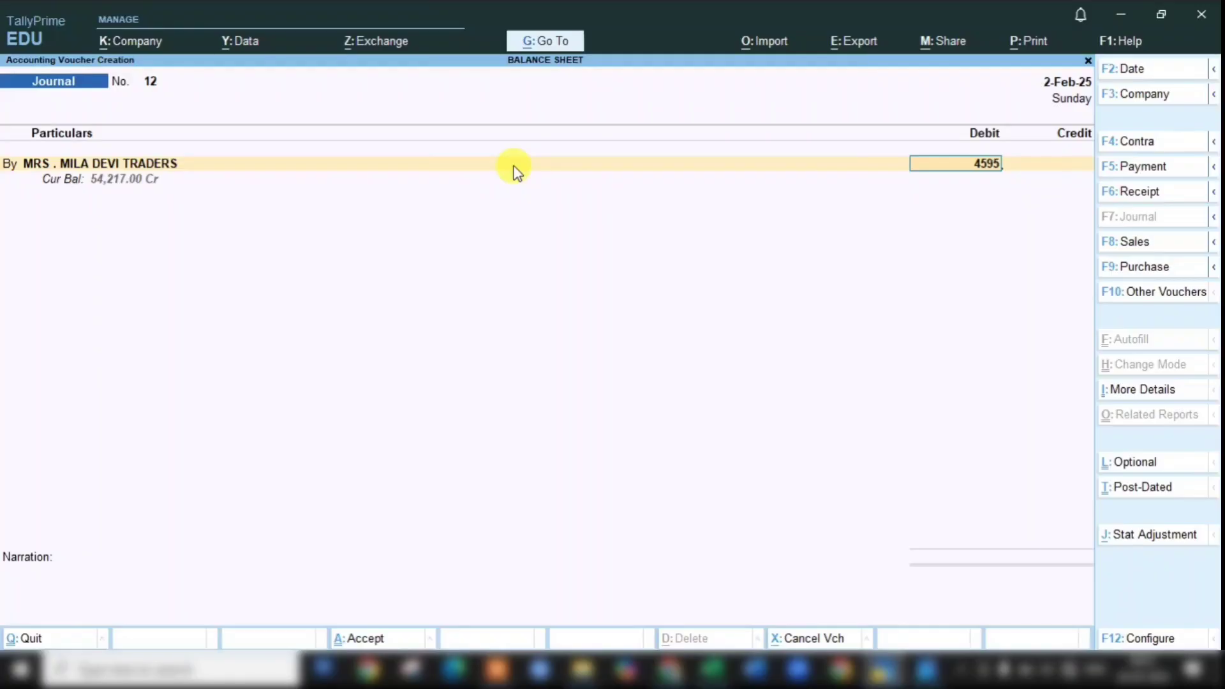
{"action": "key", "text": "Return"}
{"action": "key", "text": "Return"}
{"action": "key", "text": "Return"}
{"action": "key", "text": "Return"}
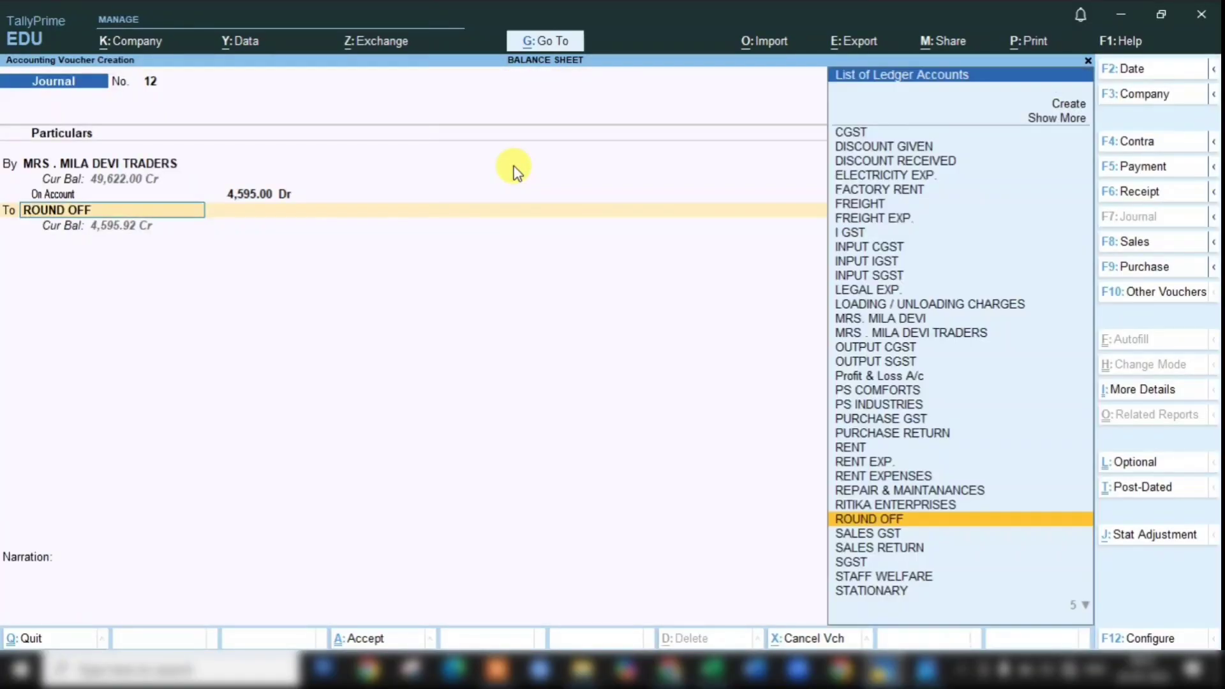
{"action": "type", "text": "TDS"}
{"action": "key", "text": "Return"}
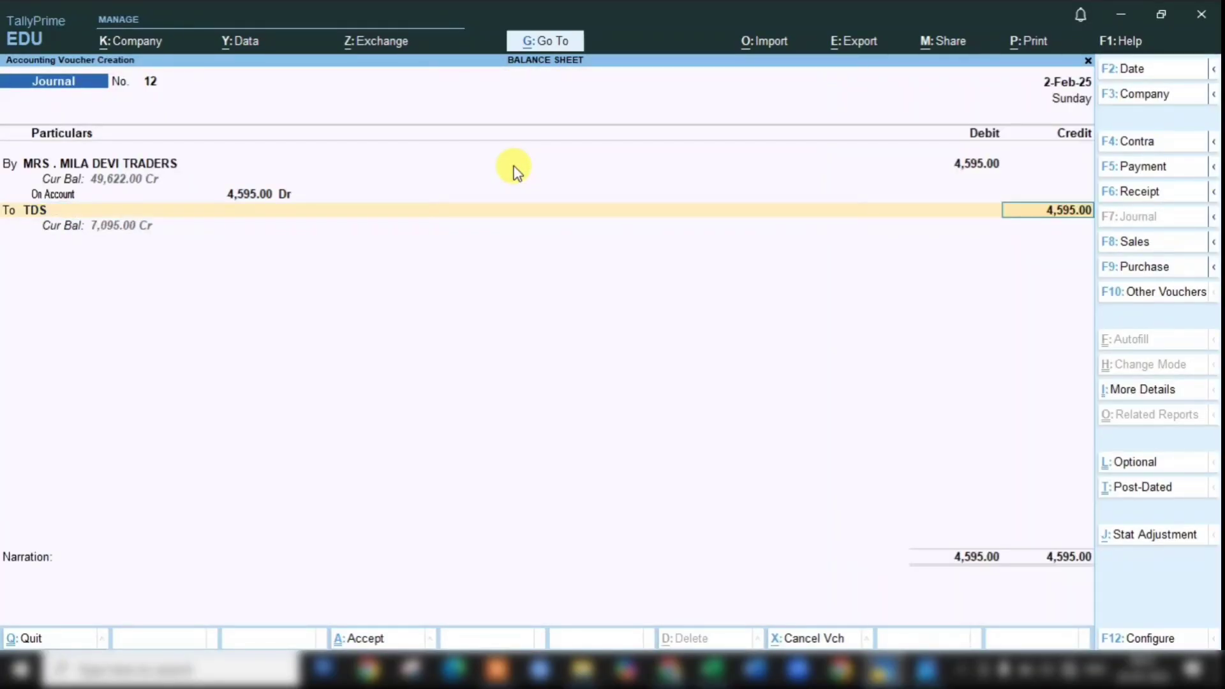
{"action": "key", "text": "Return"}
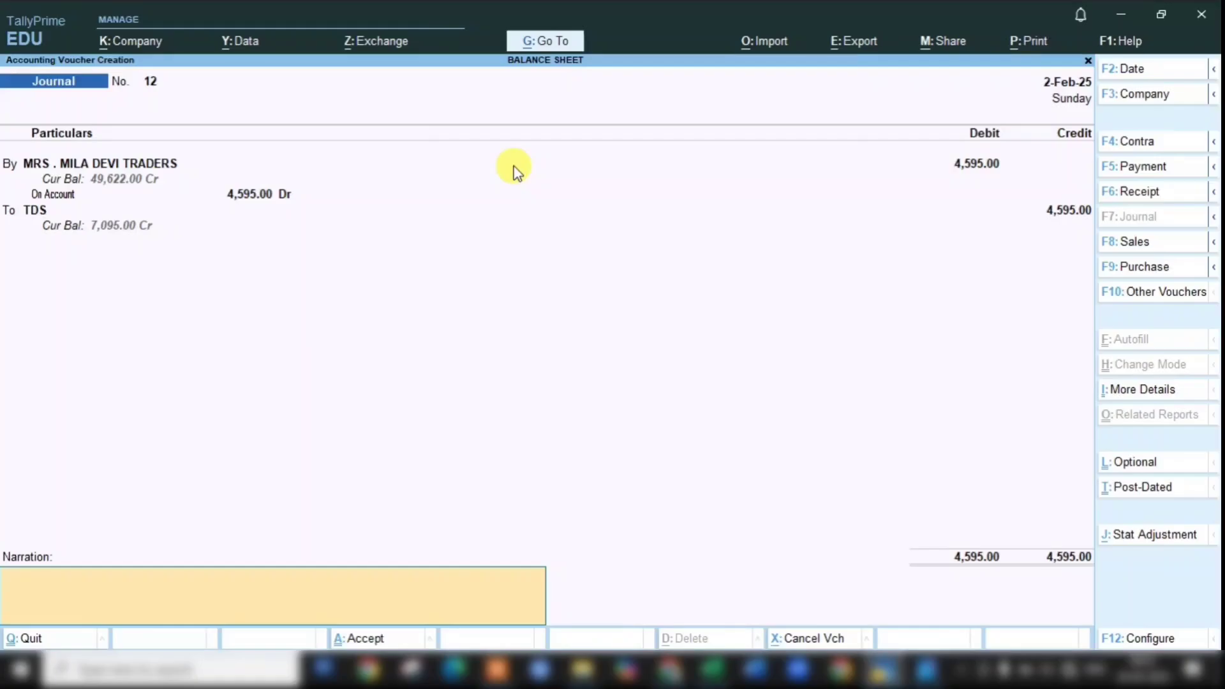
{"action": "type", "text": "TDS FOR RENT"}
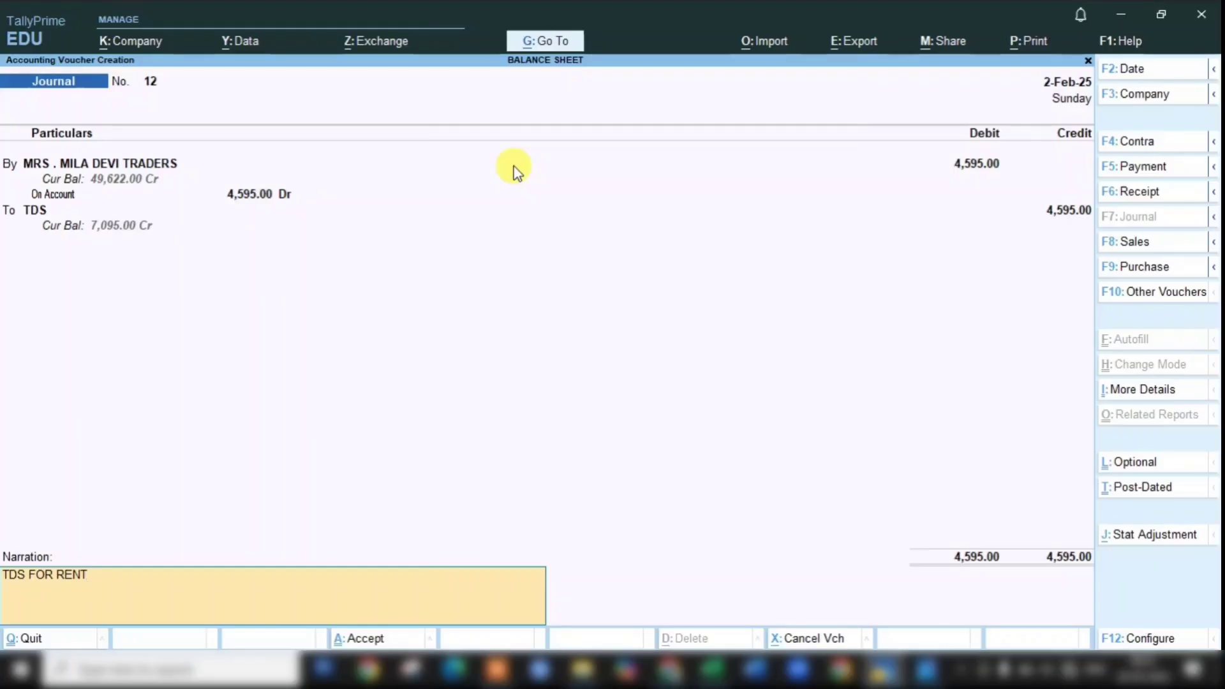
{"action": "key", "text": "Return"}
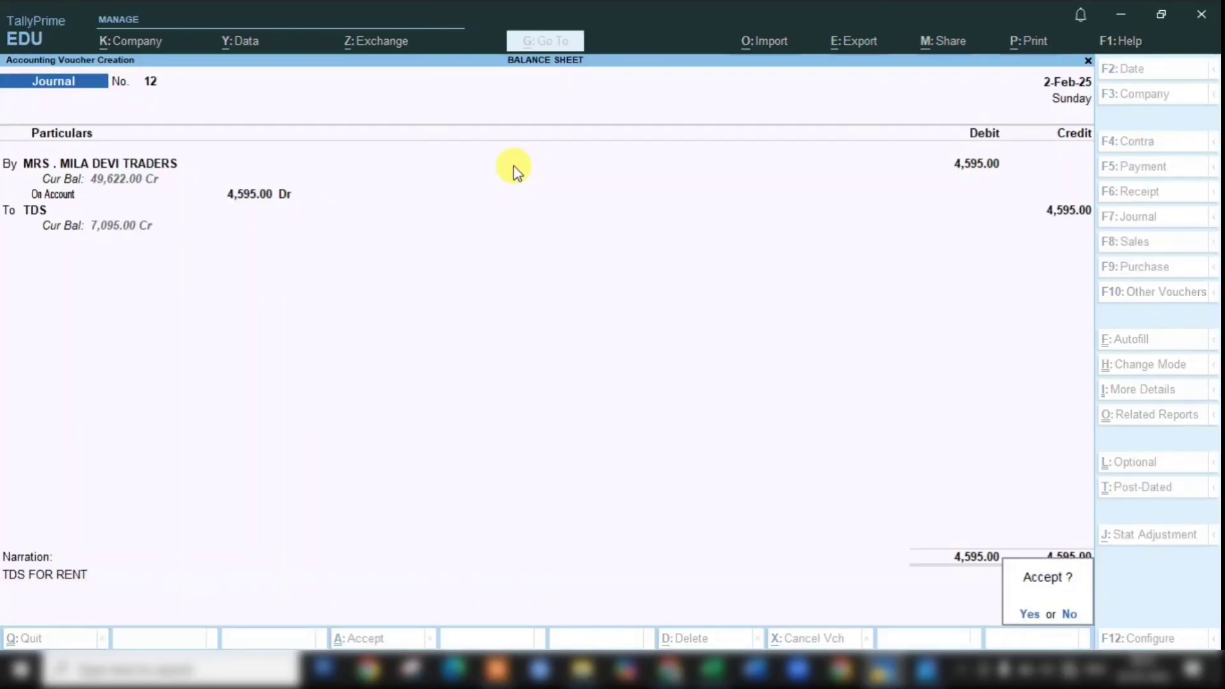
{"action": "key", "text": "Return"}
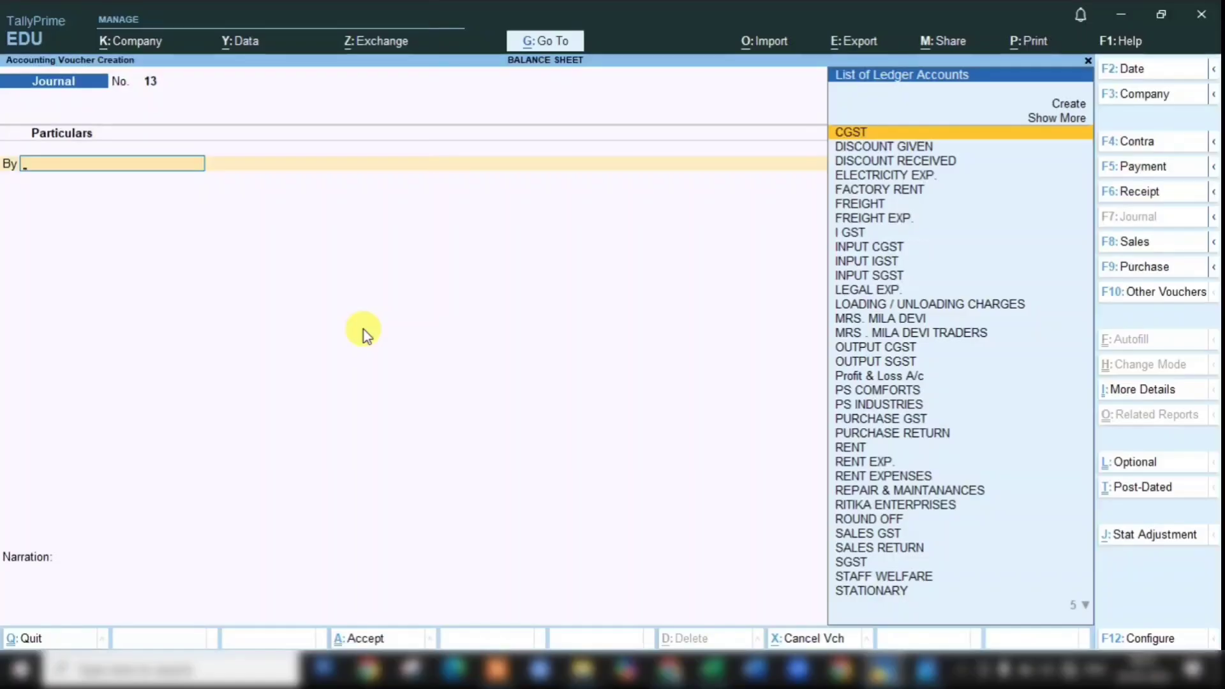
{"action": "key", "text": "Escape"}
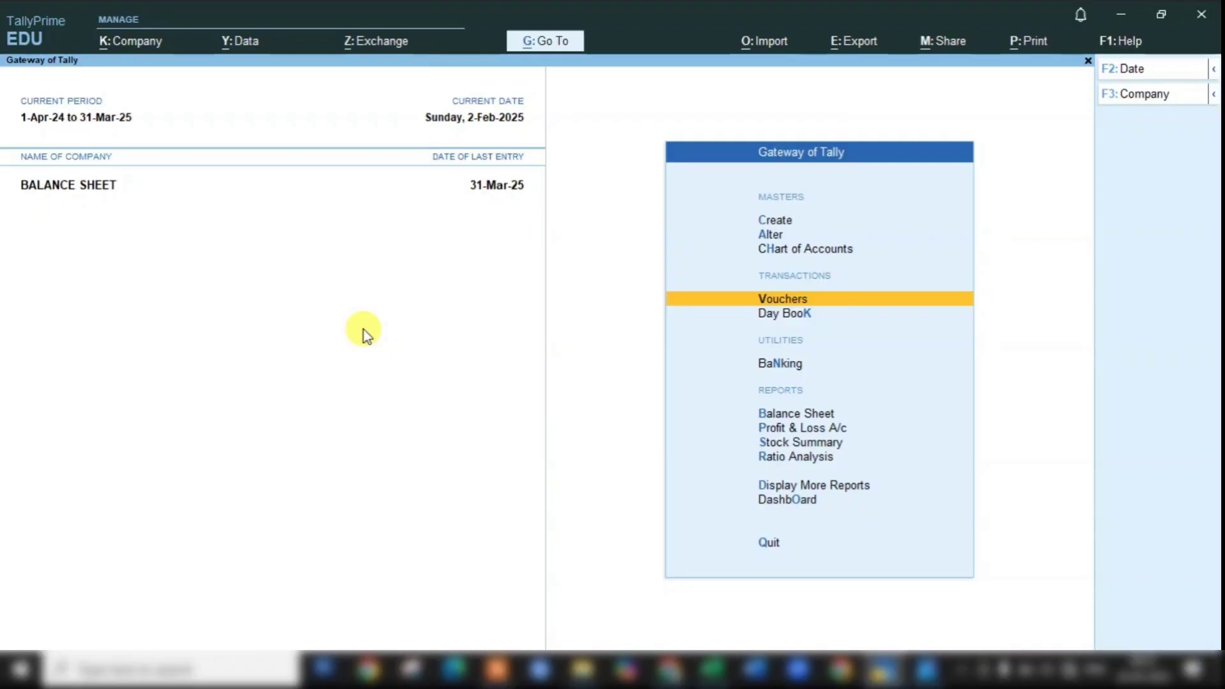
Step: Change the current date to 2-Mar-2025 and go to voucher entry
{"action": "key", "text": "F2"}
{"action": "type", "text": "2-2"}
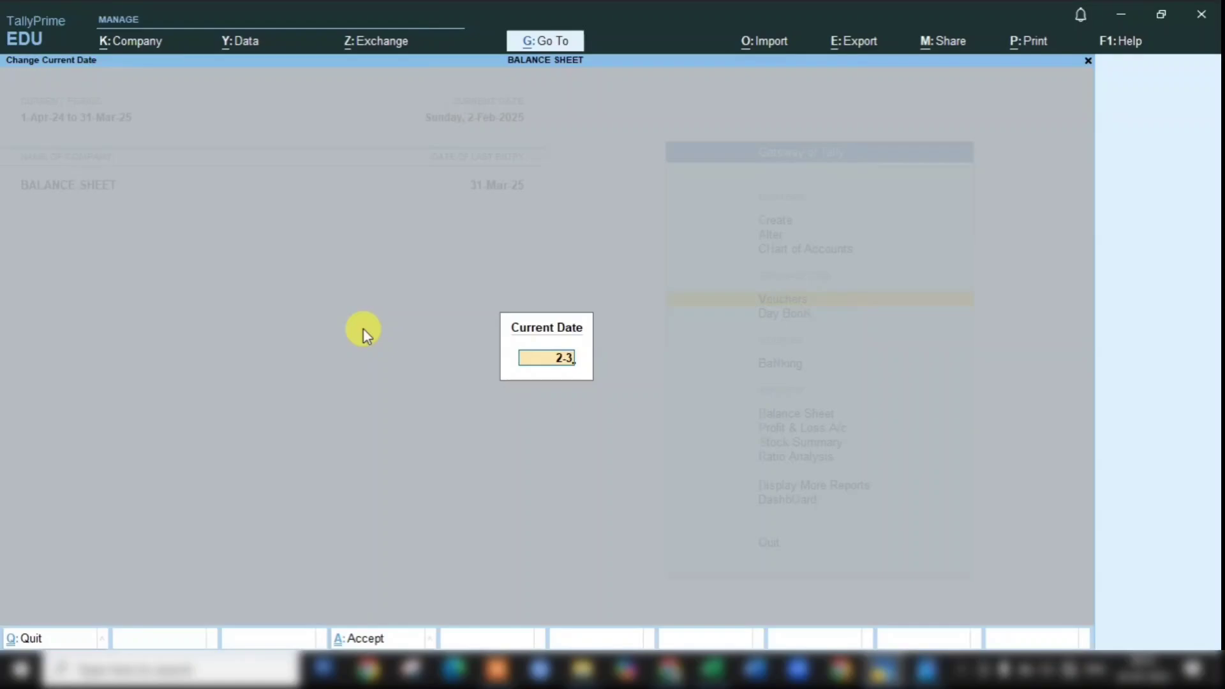
{"action": "key", "text": "Return"}
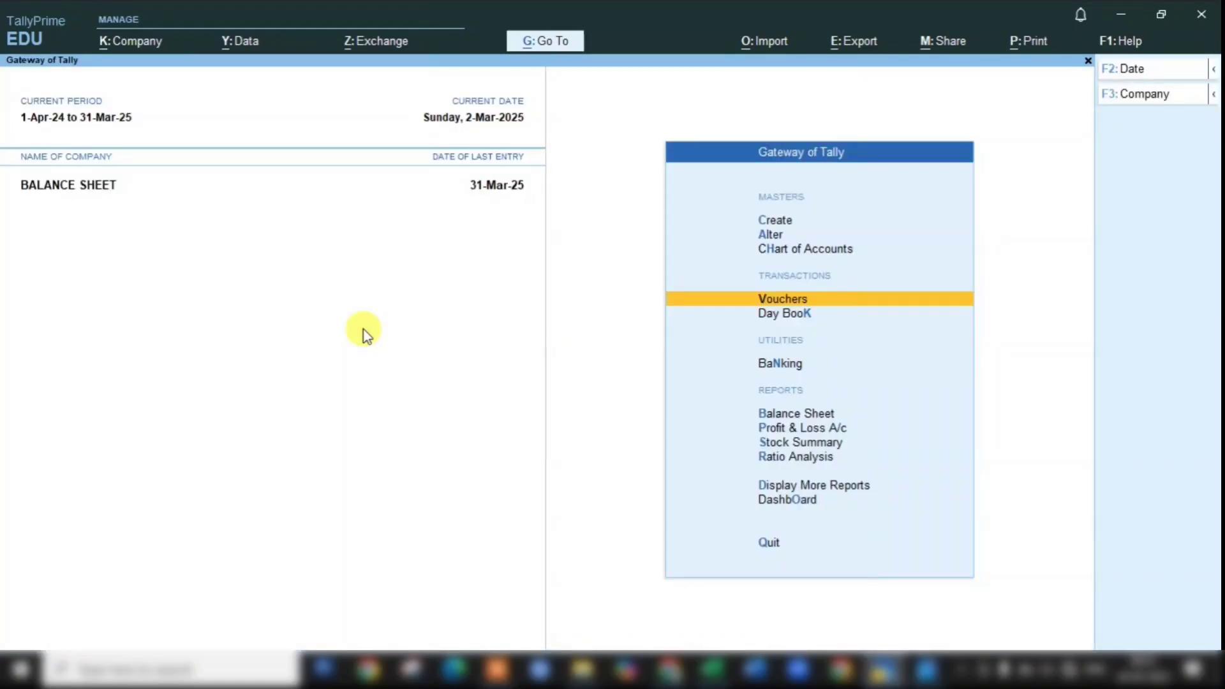
{"action": "key", "text": "Return"}
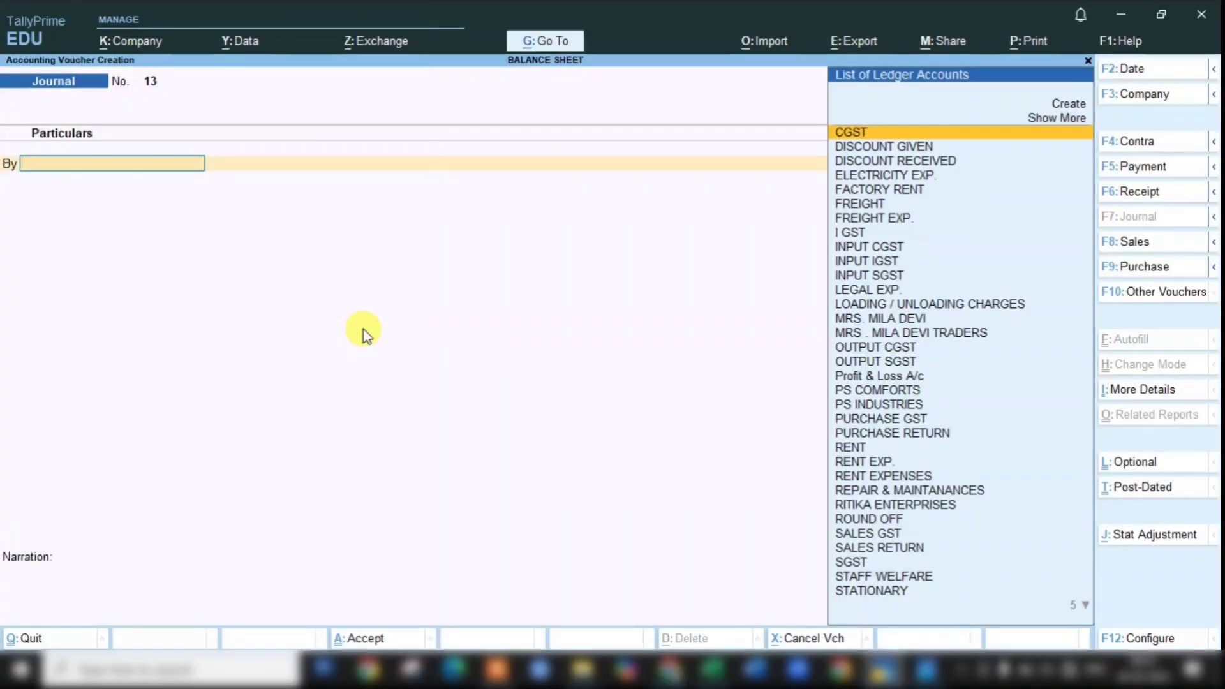
Step: Start a payment from HDFC to the landlord's traders ledger for 49,622 On Account
{"action": "key", "text": "F5"}
{"action": "type", "text": "HD"}
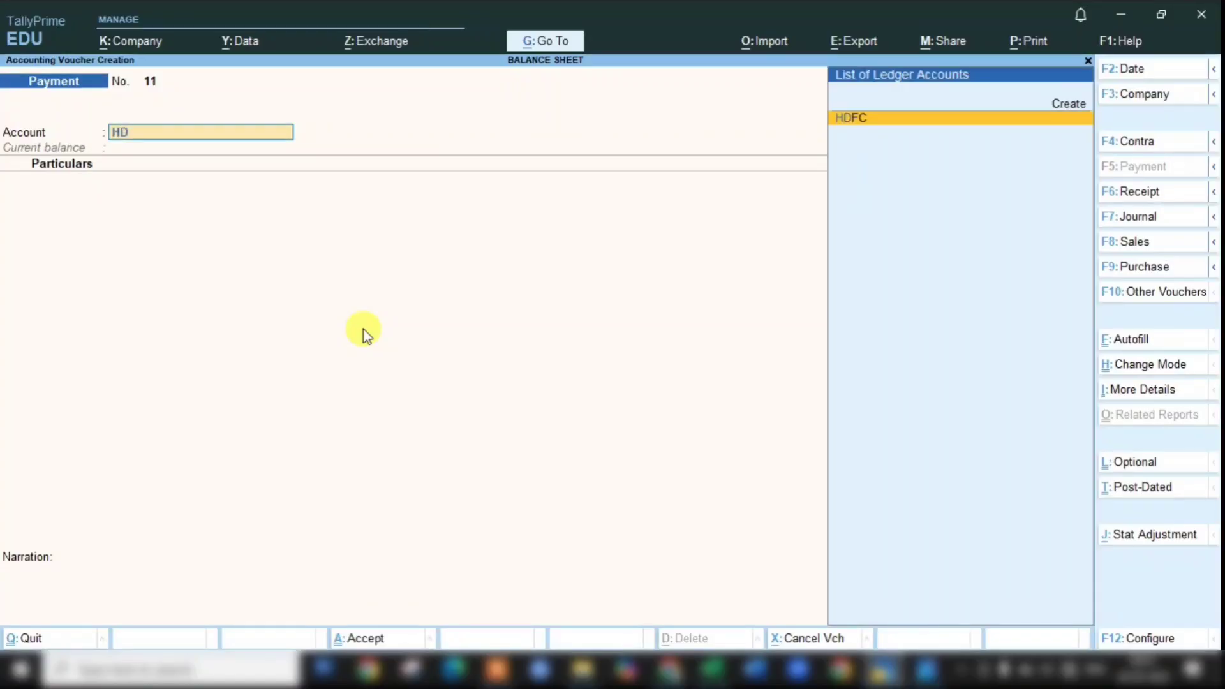
{"action": "key", "text": "Return"}
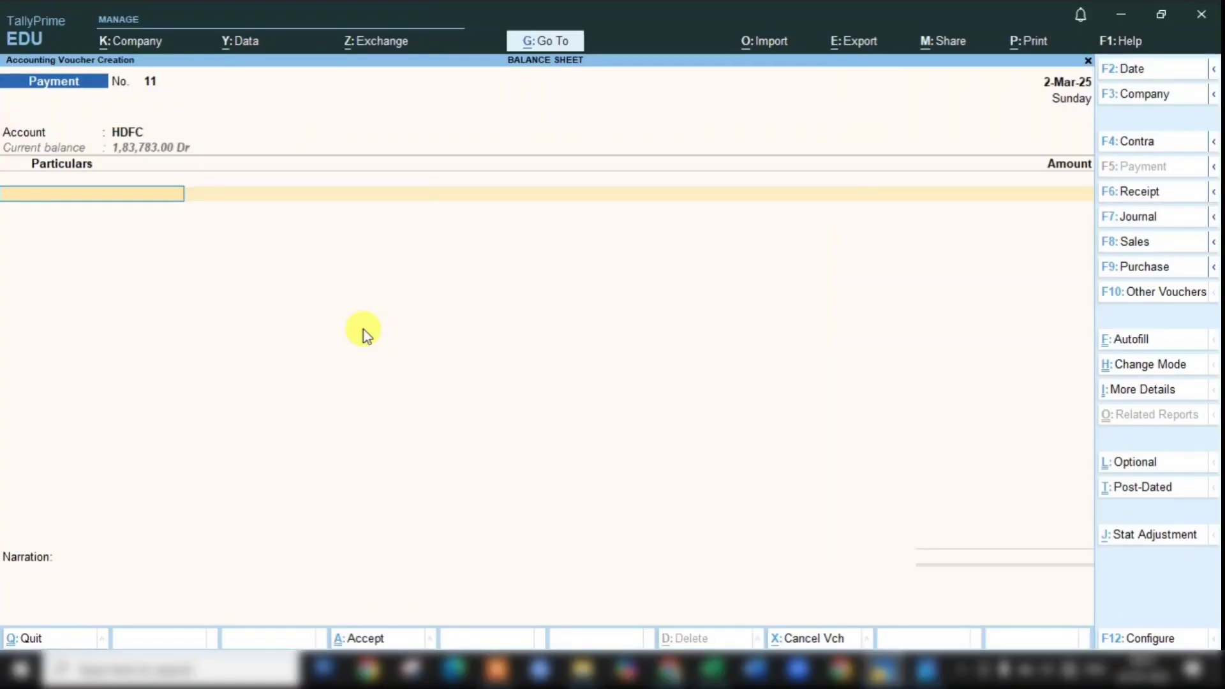
{"action": "type", "text": "MIL"}
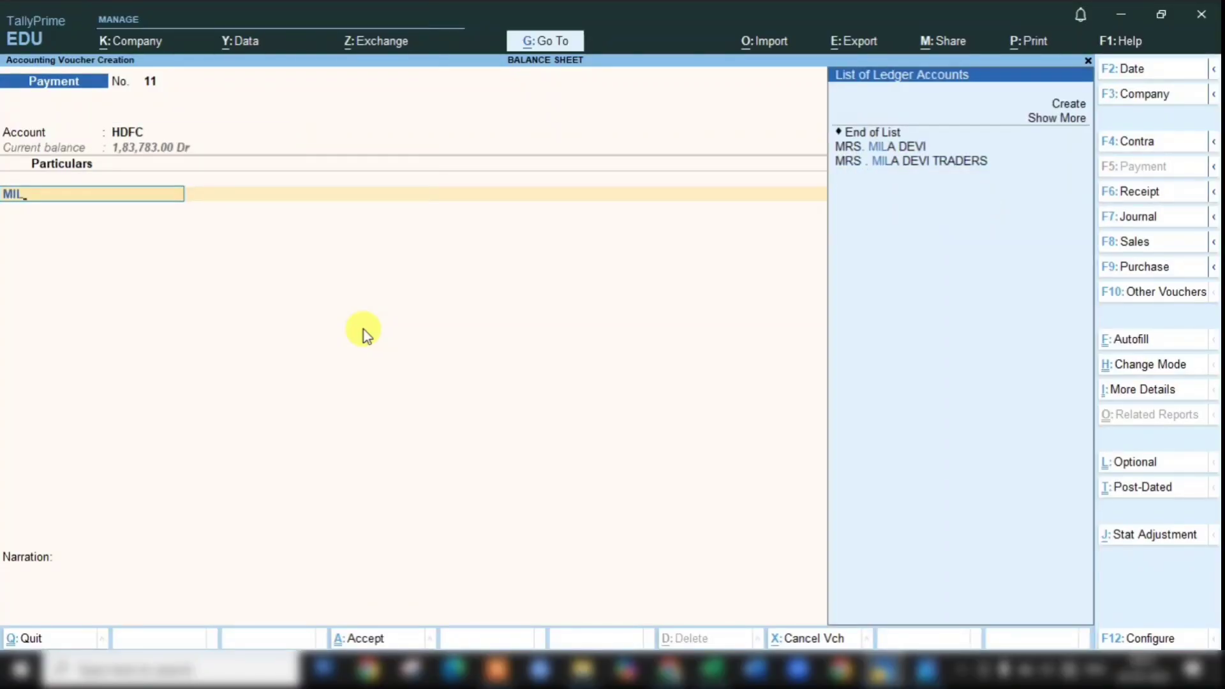
{"action": "key", "text": "Down"}
{"action": "key", "text": "Return"}
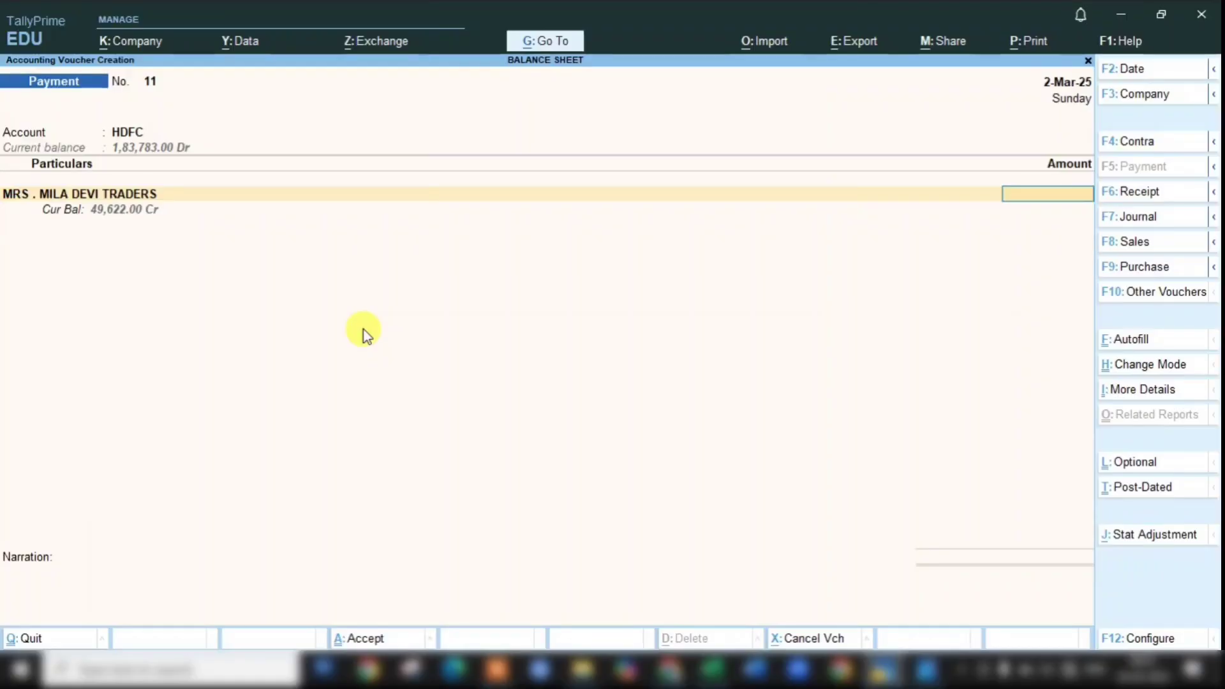
{"action": "type", "text": "49,622"}
{"action": "key", "text": "Return"}
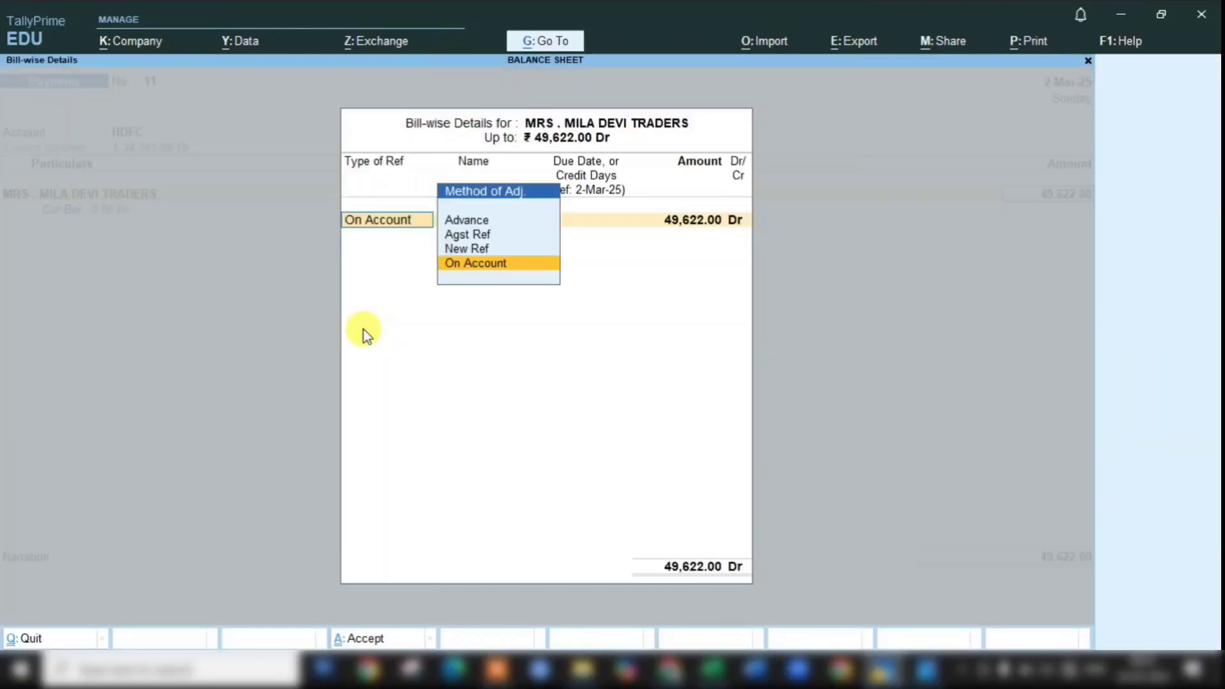
{"action": "key", "text": "Return"}
{"action": "key", "text": "Return"}
{"action": "key", "text": "Return"}
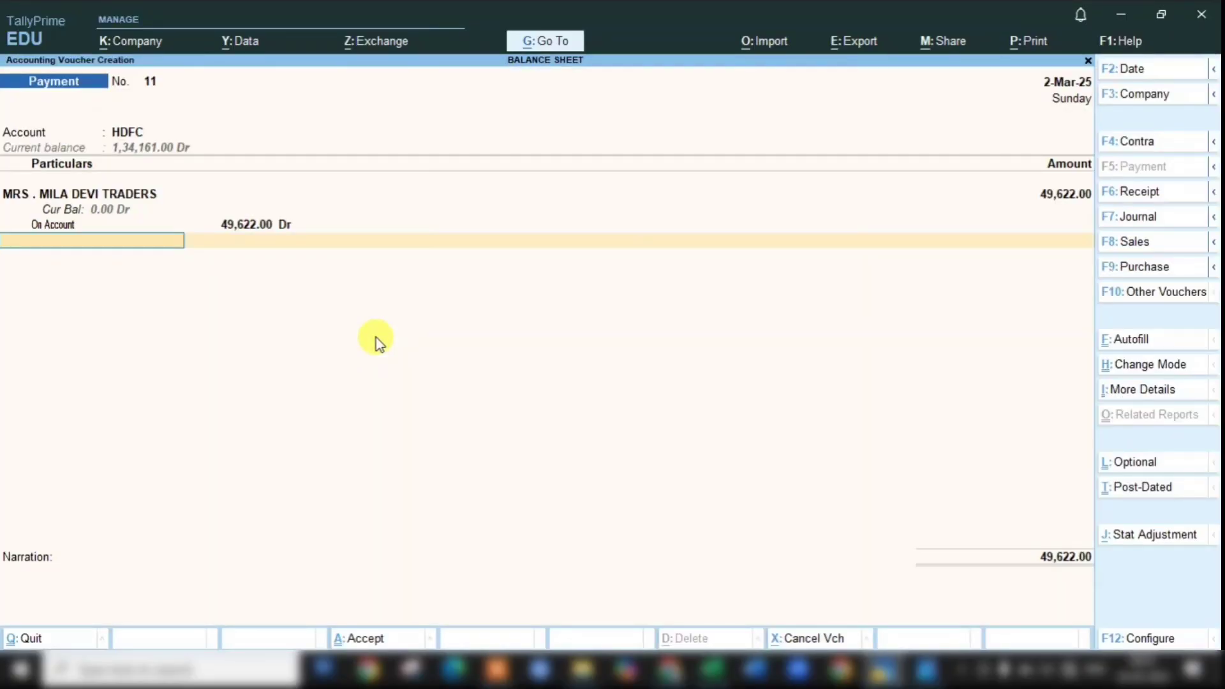
Step: Accept the cheque bank allocation, narrate 'RENT PAID', and reach the save prompt
{"action": "key", "text": "Return"}
{"action": "key", "text": "Return"}
{"action": "key", "text": "Return"}
{"action": "key", "text": "Return"}
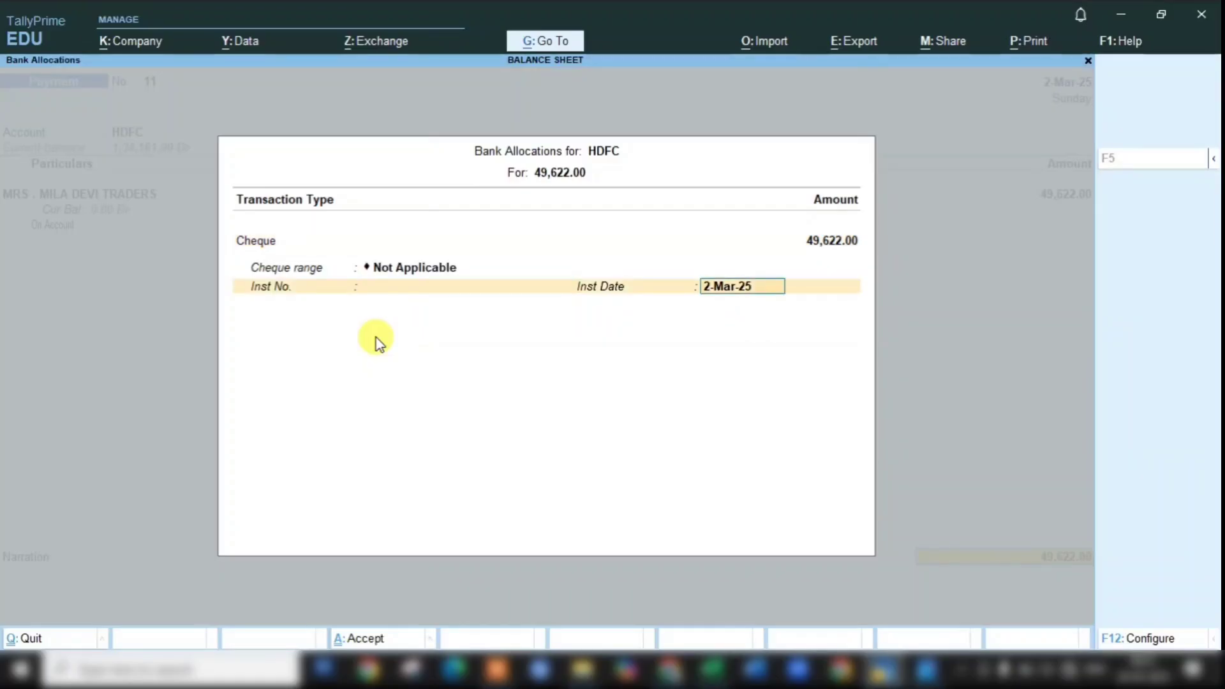
{"action": "key", "text": "Return"}
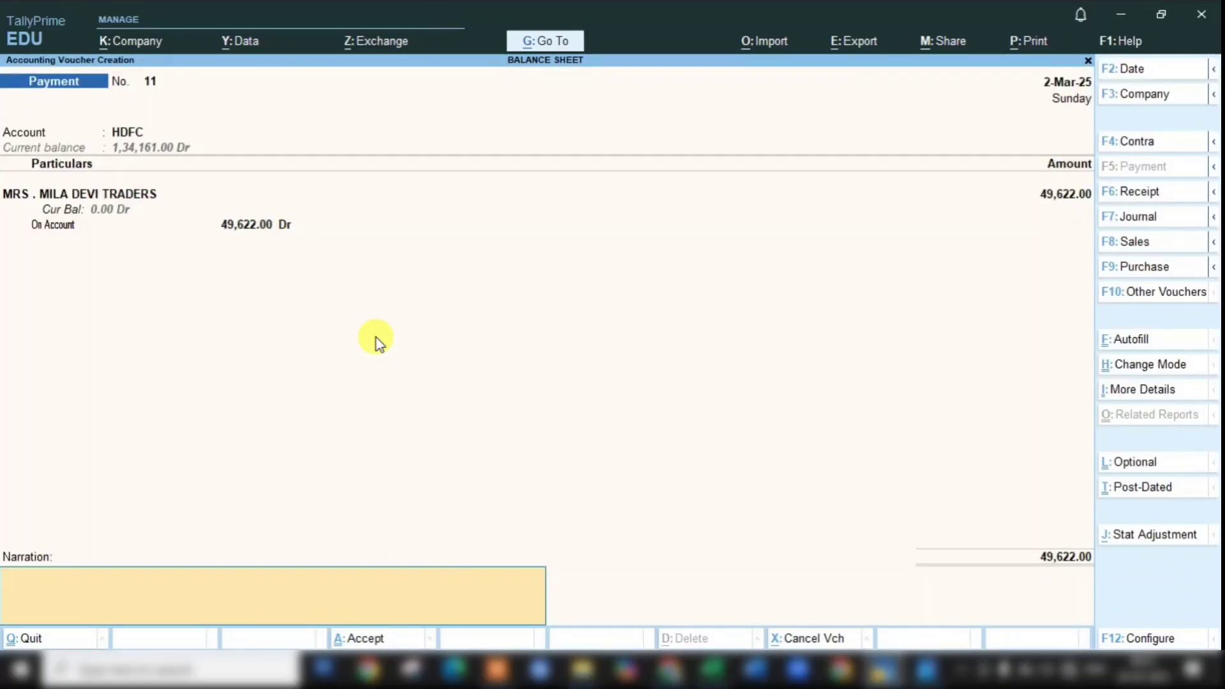
{"action": "type", "text": "RENT PAID"}
{"action": "key", "text": "Return"}
{"action": "key", "text": "Escape"}
{"action": "key", "text": "Return"}
Step: Save payment 11, then record payment 12 from HDFC paying TDS 4,595 narrated 'FOR RENT'
{"action": "key", "text": "Return"}
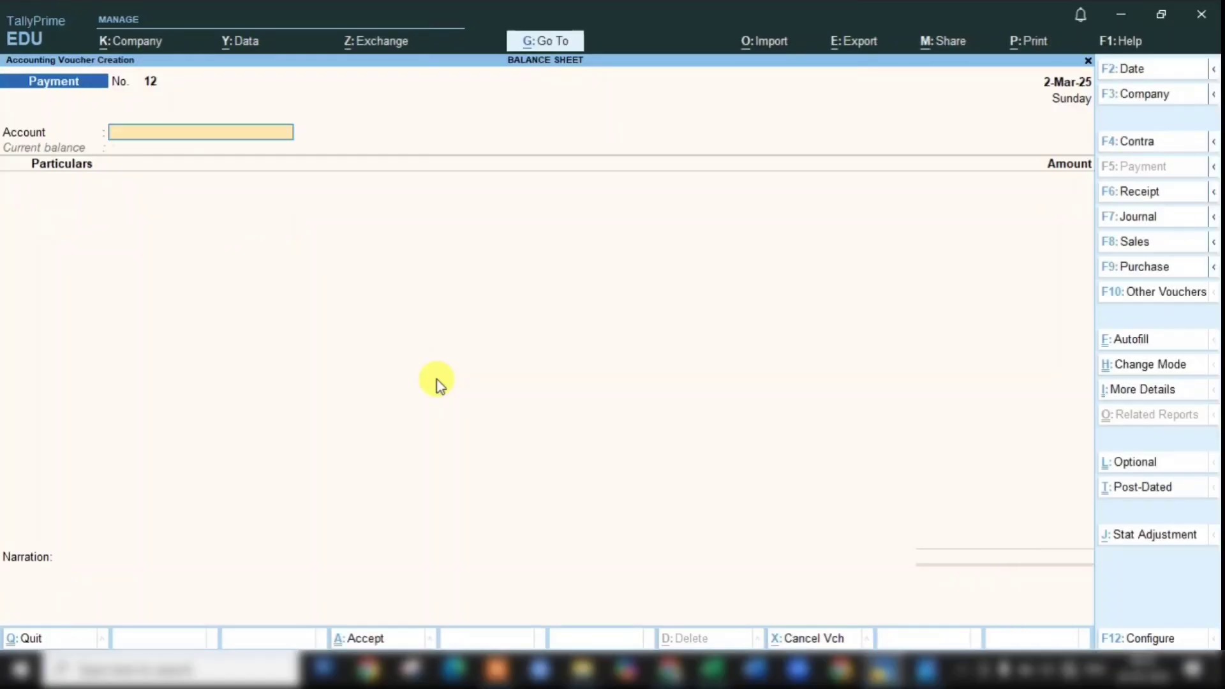
{"action": "type", "text": "HDFC"}
{"action": "key", "text": "Return"}
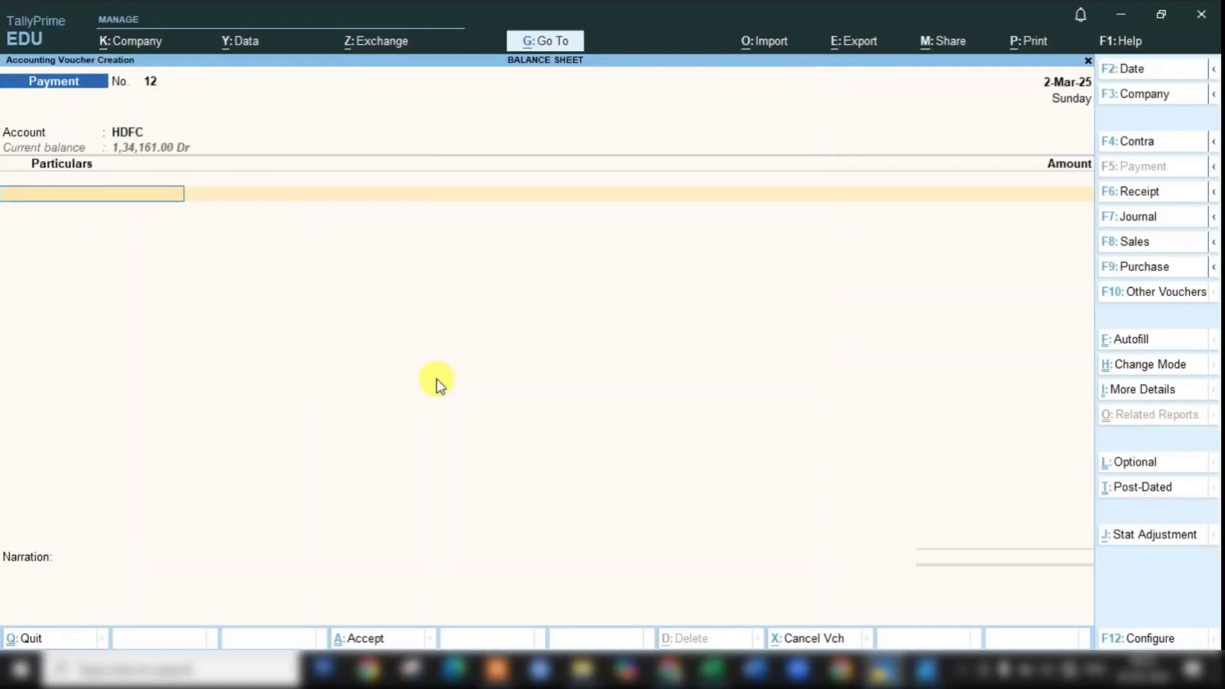
{"action": "type", "text": "TDS"}
{"action": "key", "text": "Return"}
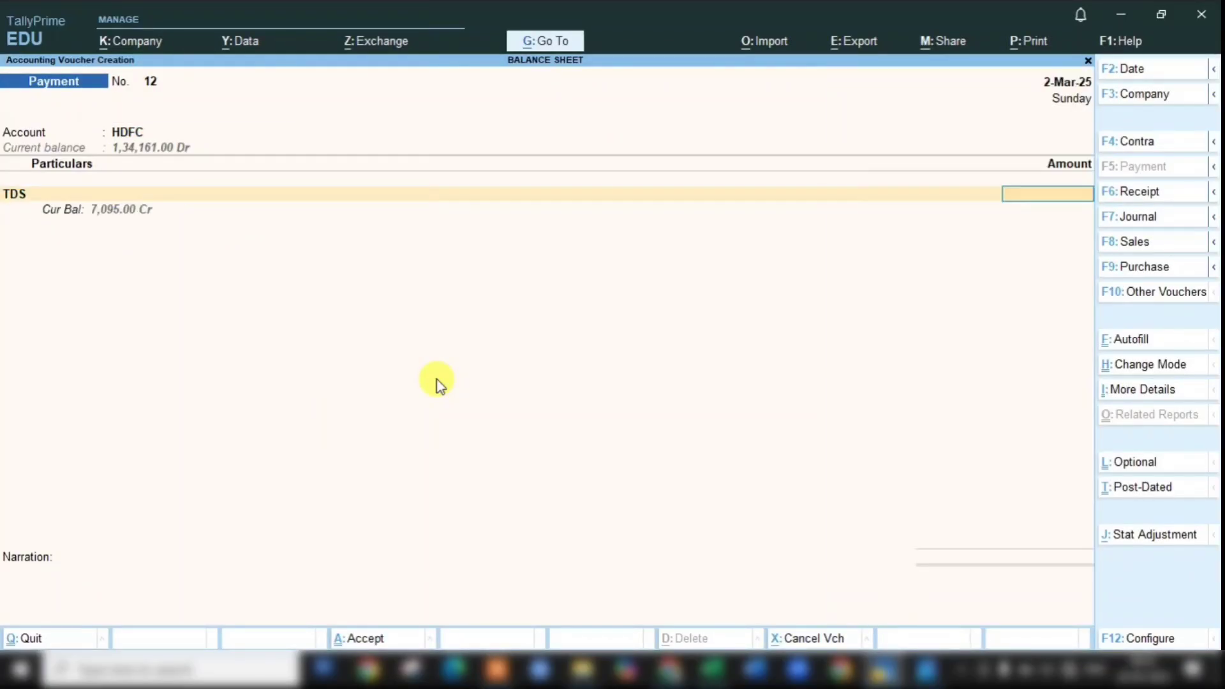
{"action": "type", "text": "4,595"}
{"action": "key", "text": "Return"}
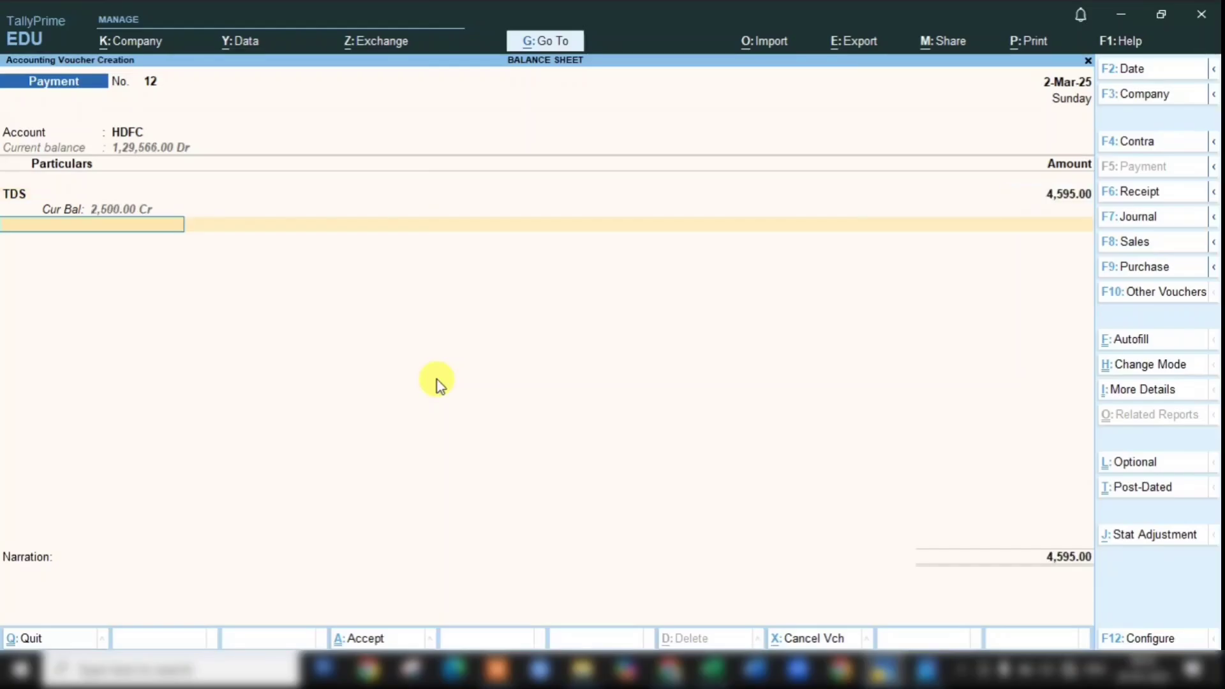
{"action": "key", "text": "Return"}
{"action": "key", "text": "Return"}
{"action": "key", "text": "Return"}
{"action": "key", "text": "Return"}
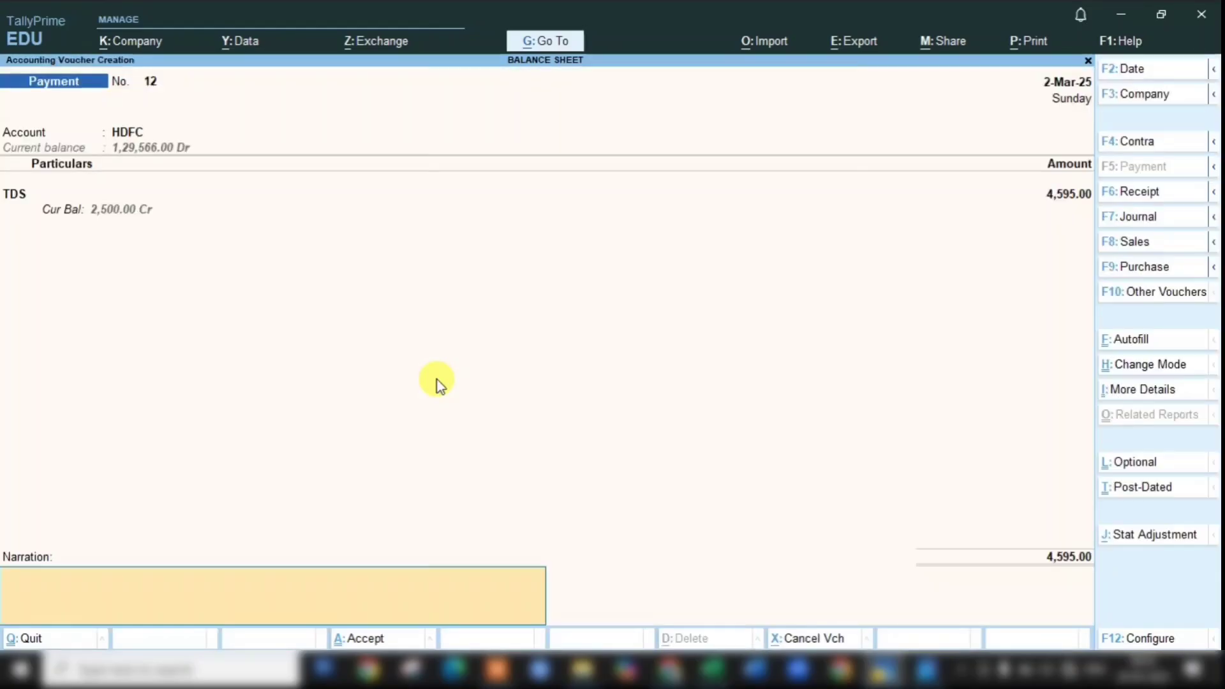
{"action": "key", "text": "Return"}
{"action": "key", "text": "Escape"}
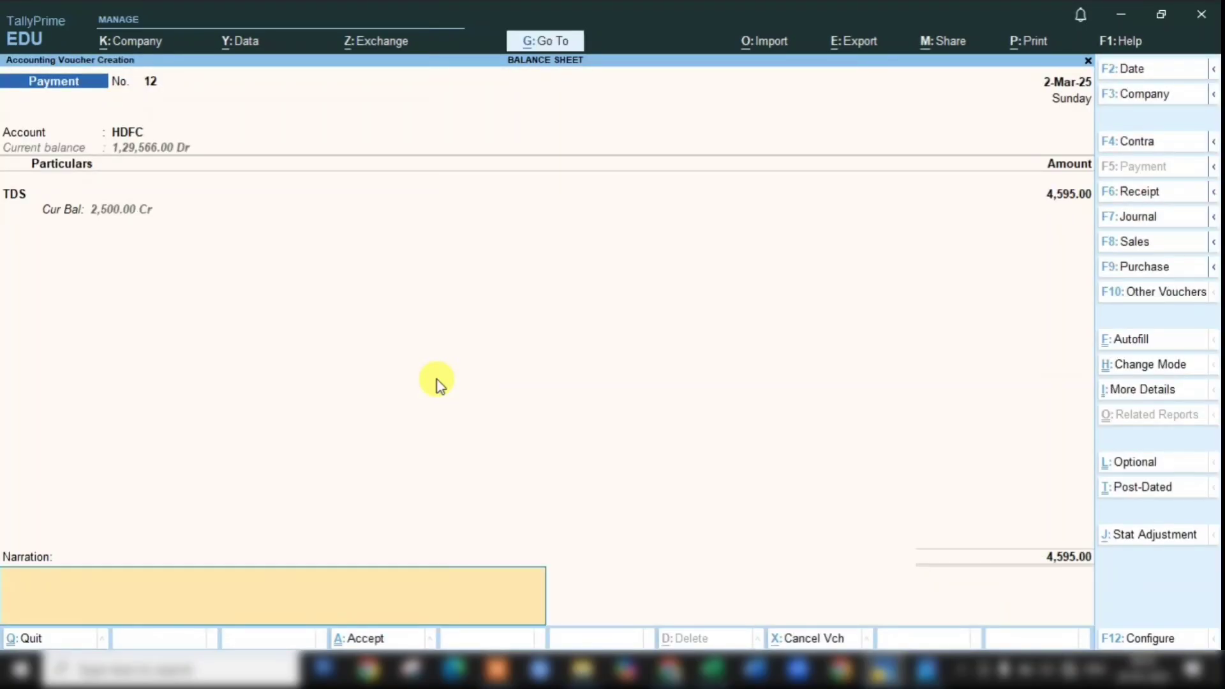
{"action": "type", "text": "FOR RENT"}
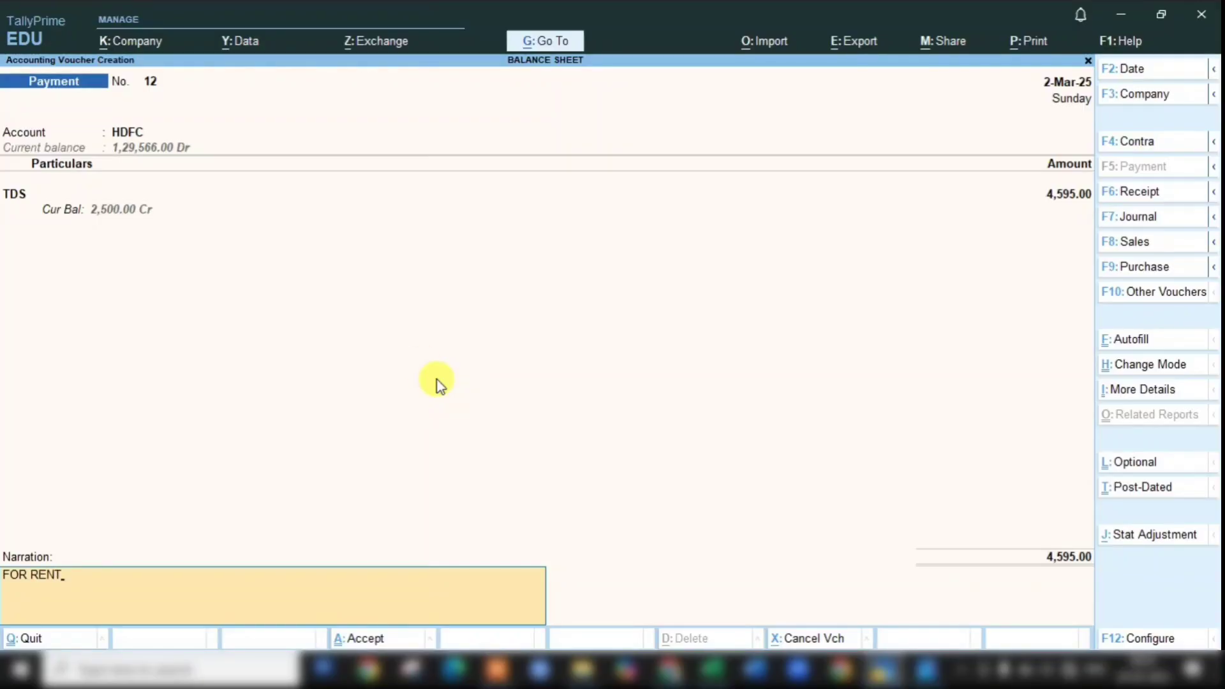
{"action": "key", "text": "Return"}
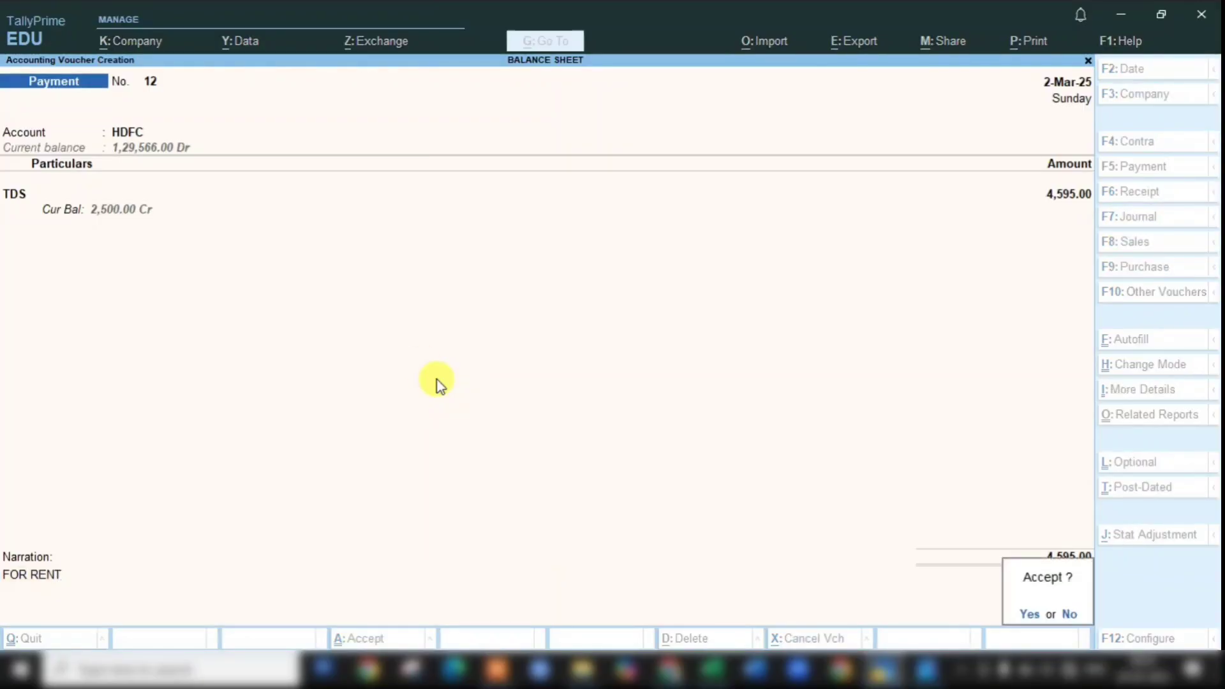
{"action": "key", "text": "Return"}
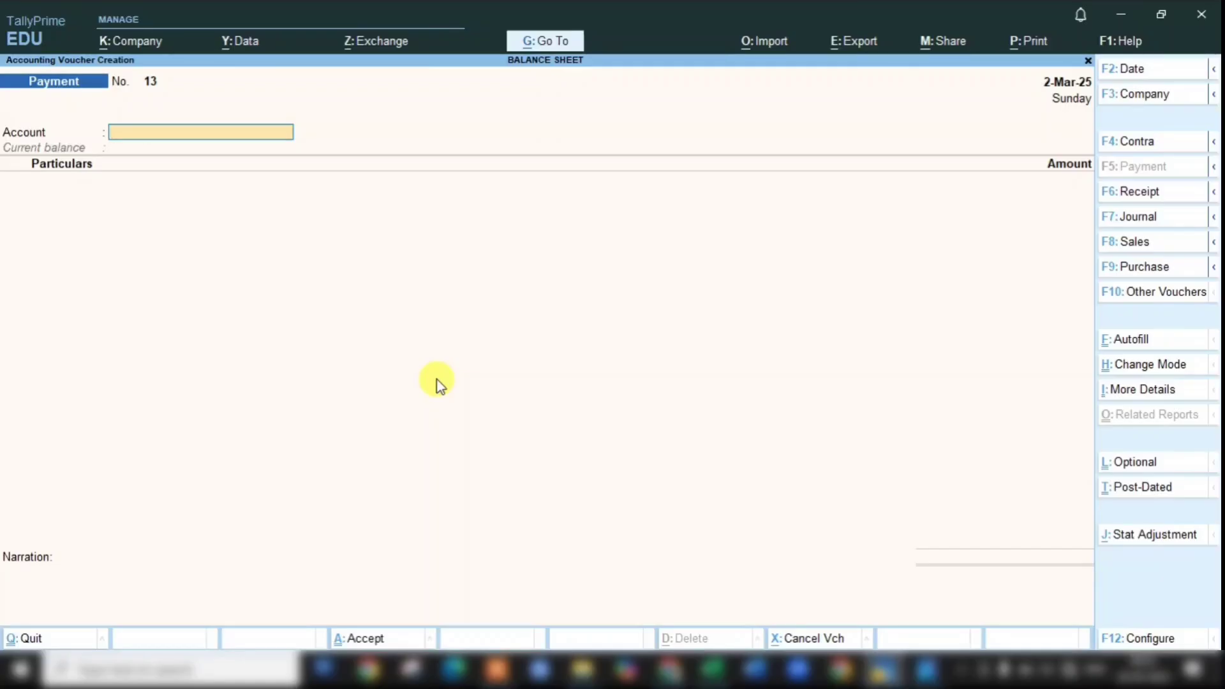
Step: Open the landlord's Traders ledger for 1-Apr-24 to 31-Mar-25 and step through its HDFC and rent entries
{"action": "key", "text": "Escape"}
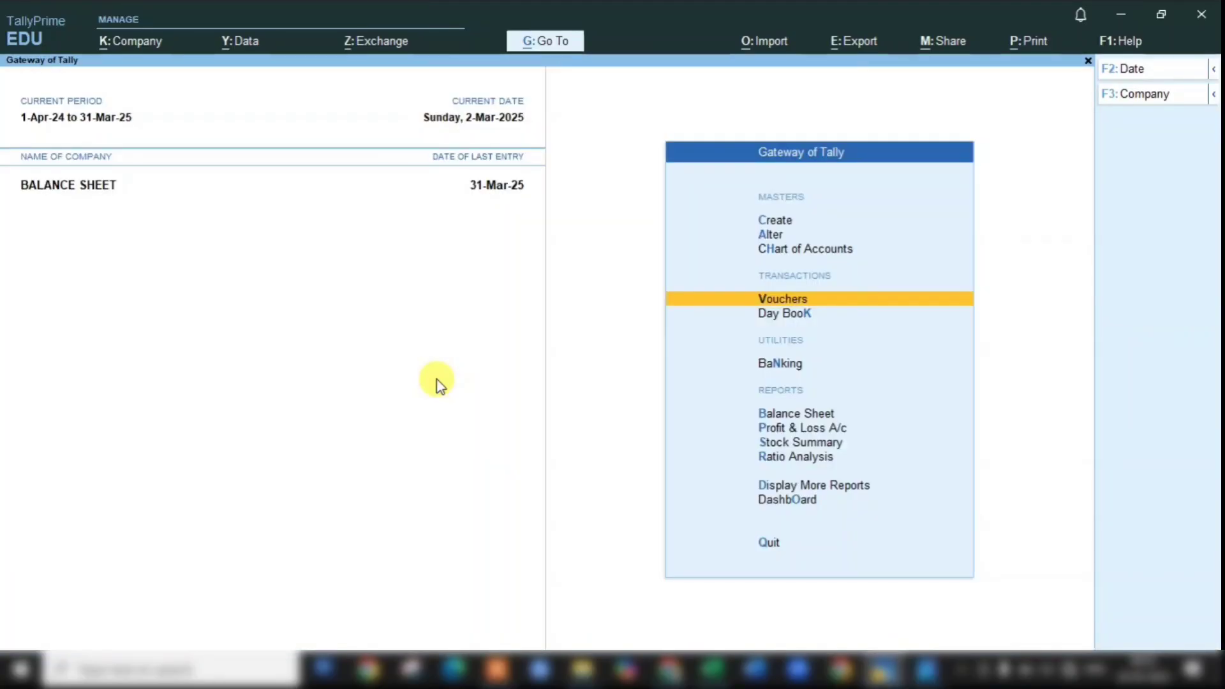
{"action": "type", "text": "dalMIL"}
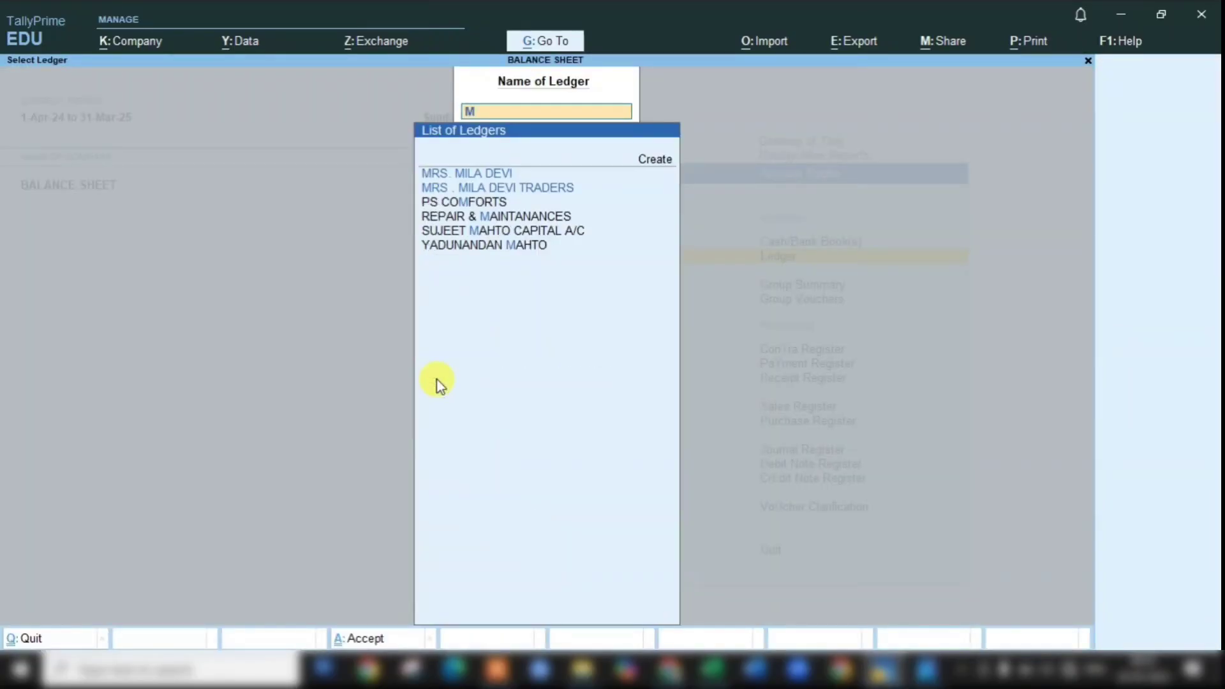
{"action": "key", "text": "Down"}
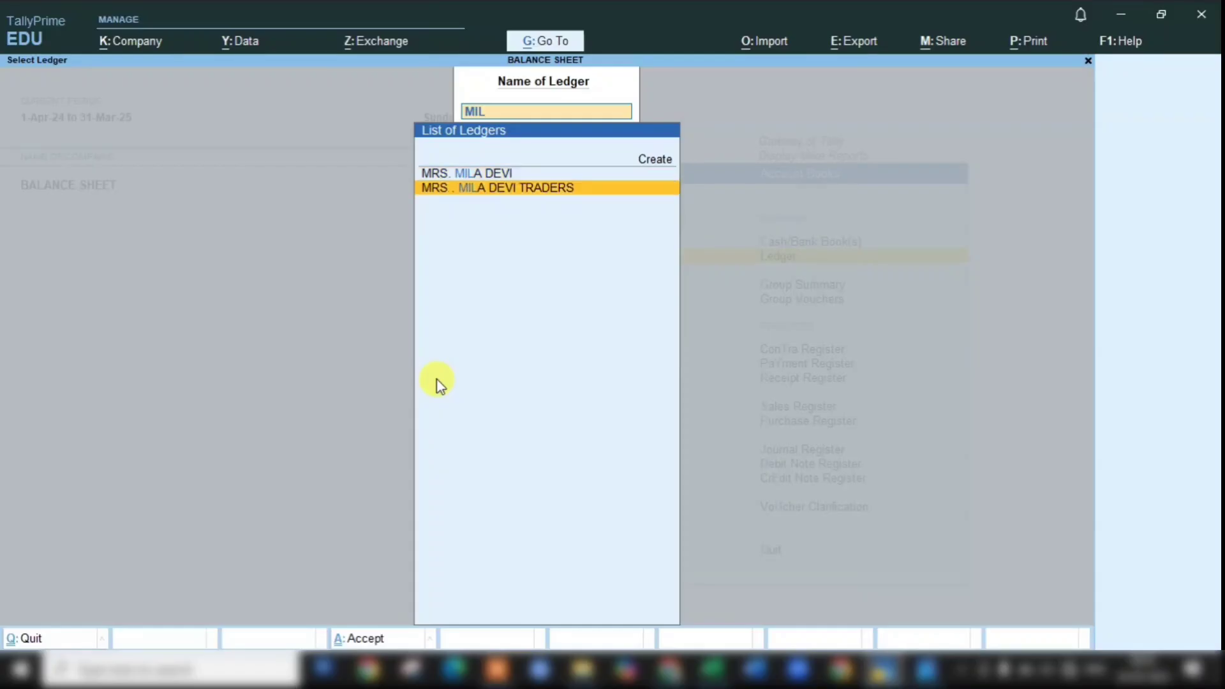
{"action": "key", "text": "Return"}
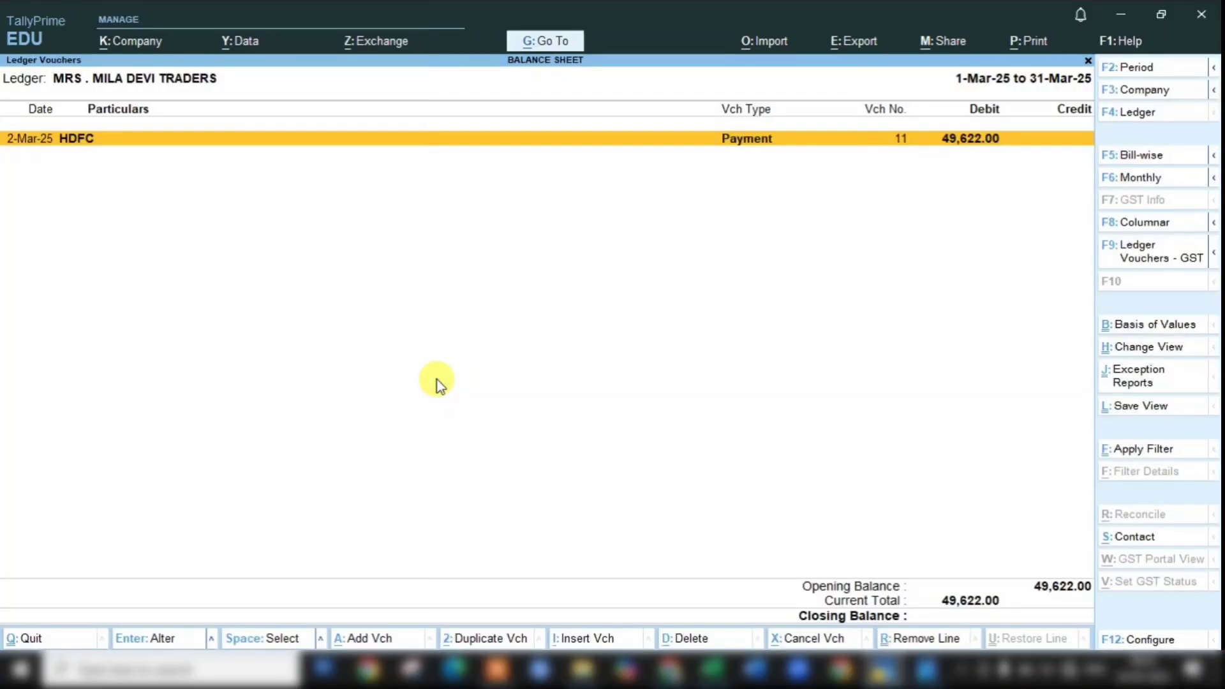
{"action": "key", "text": "F2"}
{"action": "type", "text": "A24"}
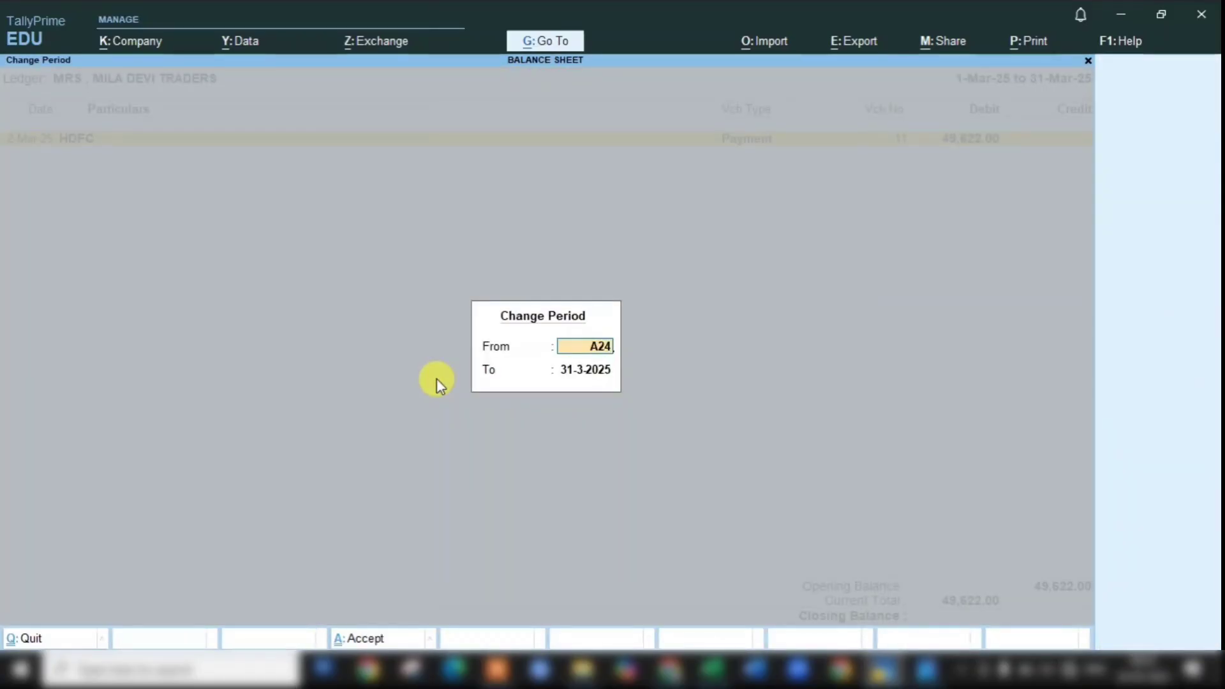
{"action": "key", "text": "Return"}
{"action": "key", "text": "Return"}
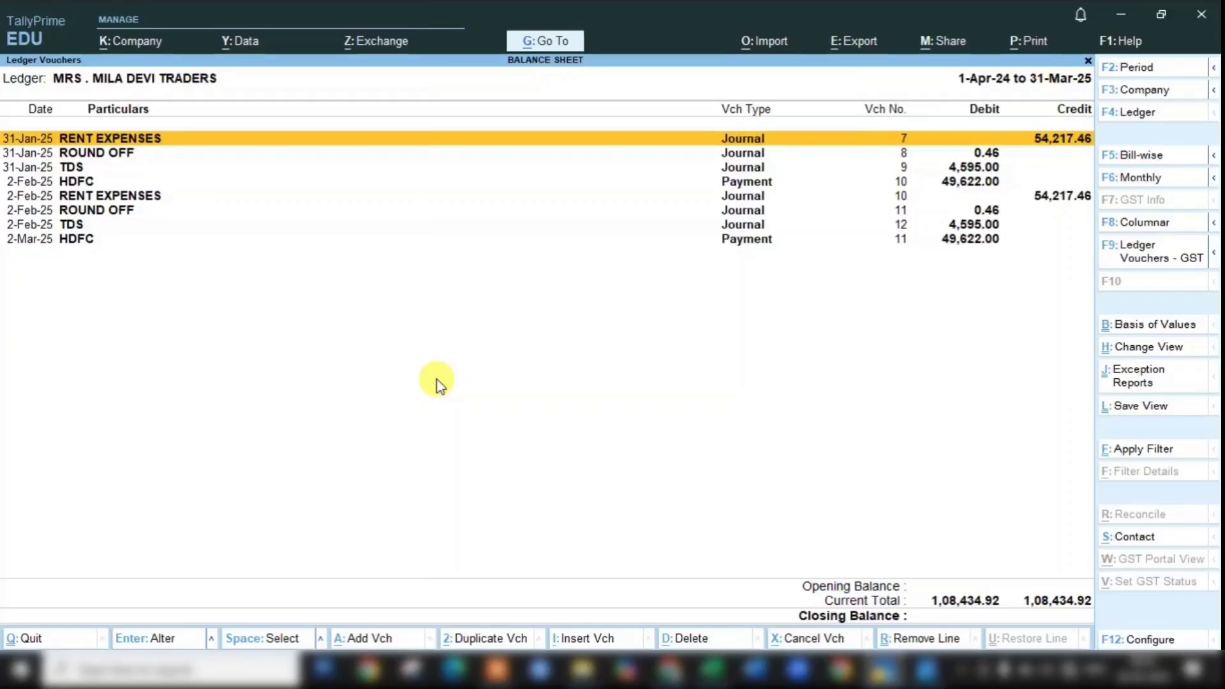
{"action": "key", "text": "Down"}
{"action": "key", "text": "Down"}
{"action": "key", "text": "Down"}
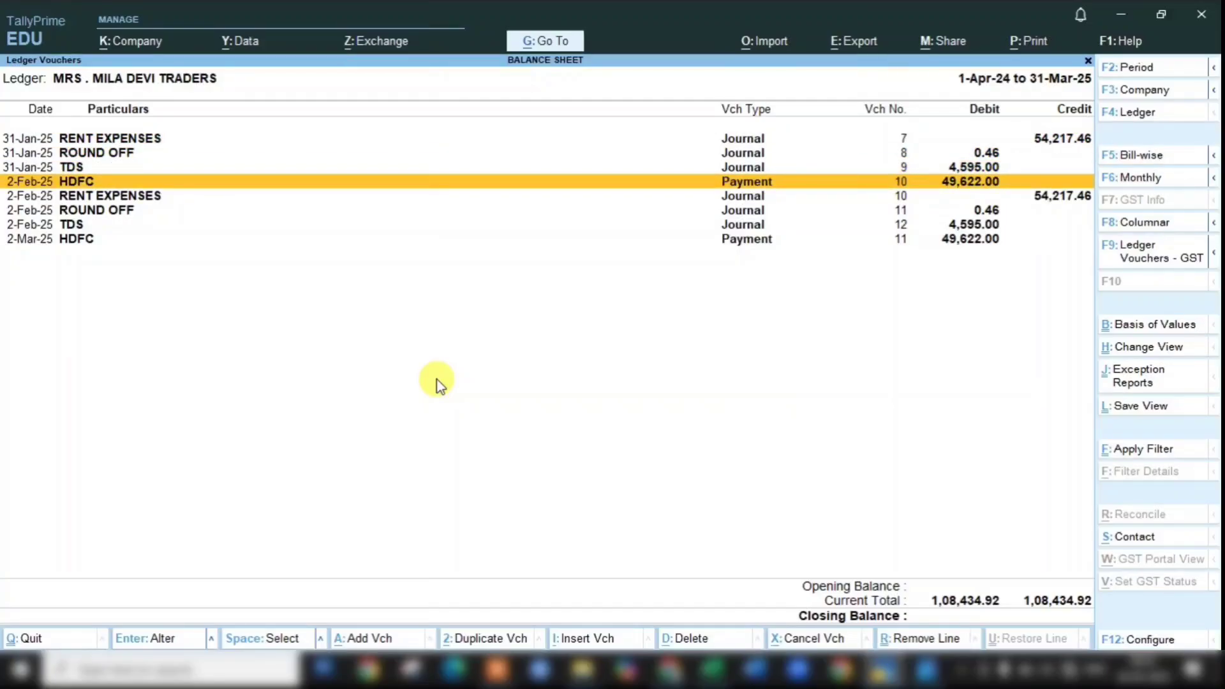
{"action": "key", "text": "Down"}
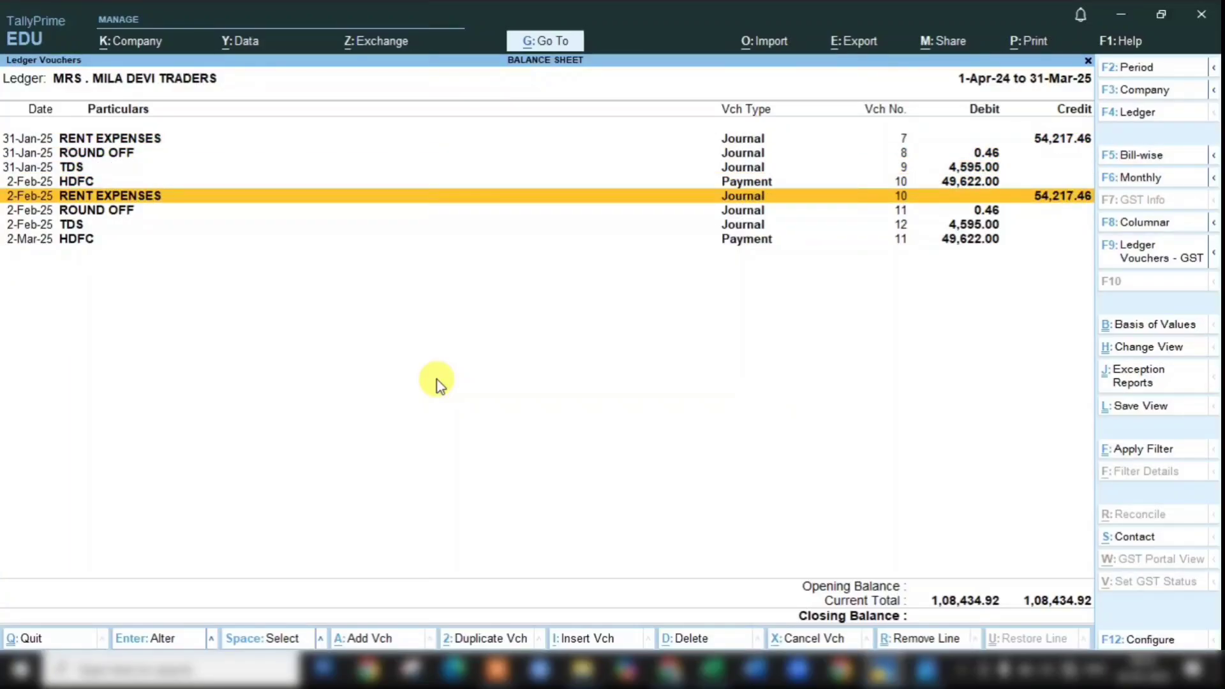
{"action": "key", "text": "Down"}
{"action": "key", "text": "Down"}
{"action": "key", "text": "Down"}
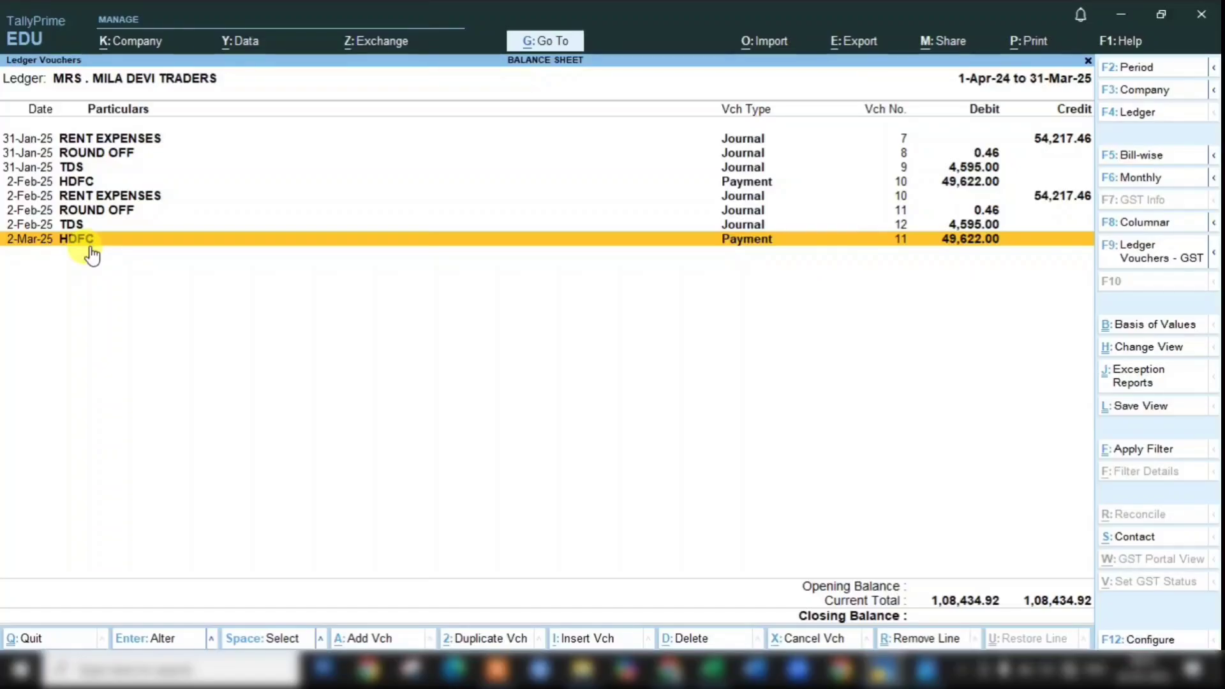
Step: Leave the report, set the current date to 31-Mar-2025, and start a new journal voucher
{"action": "key", "text": "Escape"}
{"action": "key", "text": "Escape"}
{"action": "key", "text": "Escape"}
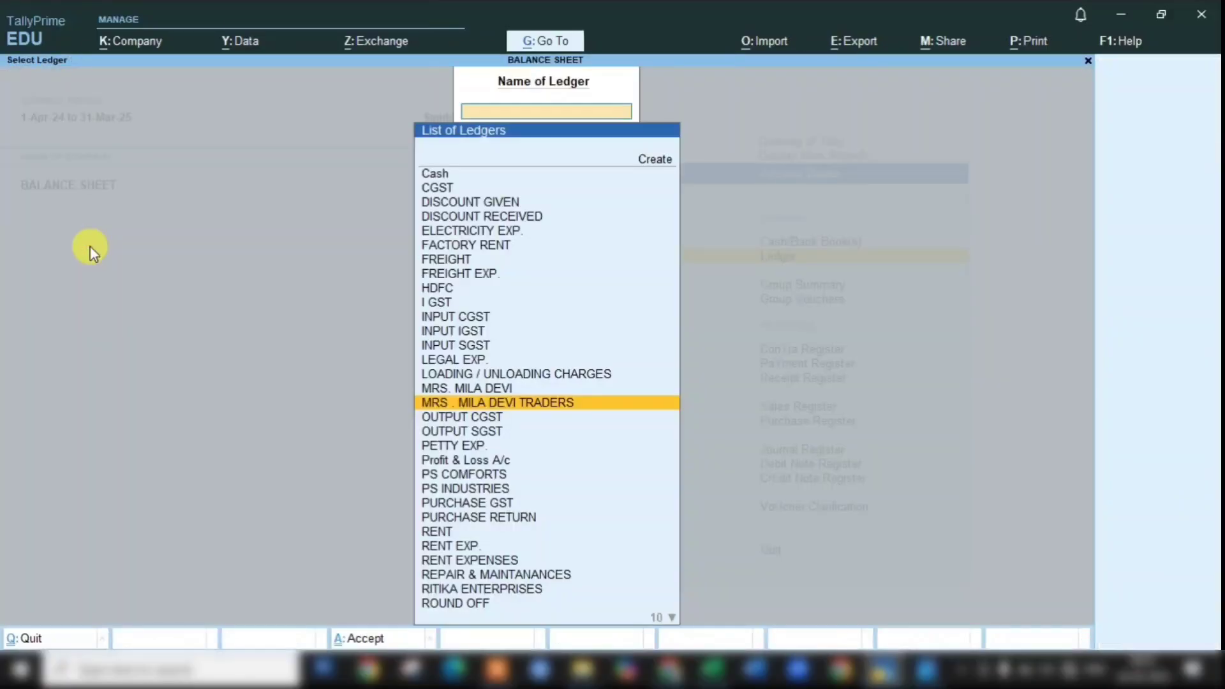
{"action": "key", "text": "Escape"}
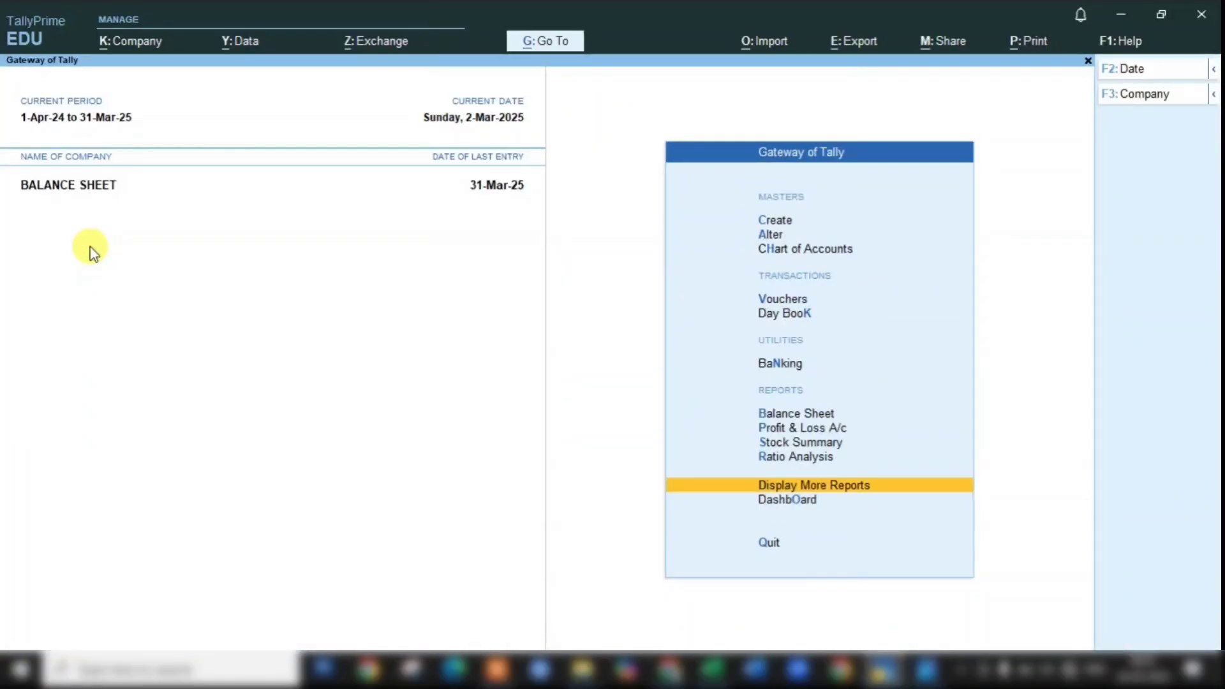
{"action": "key", "text": "F2"}
{"action": "type", "text": "31"}
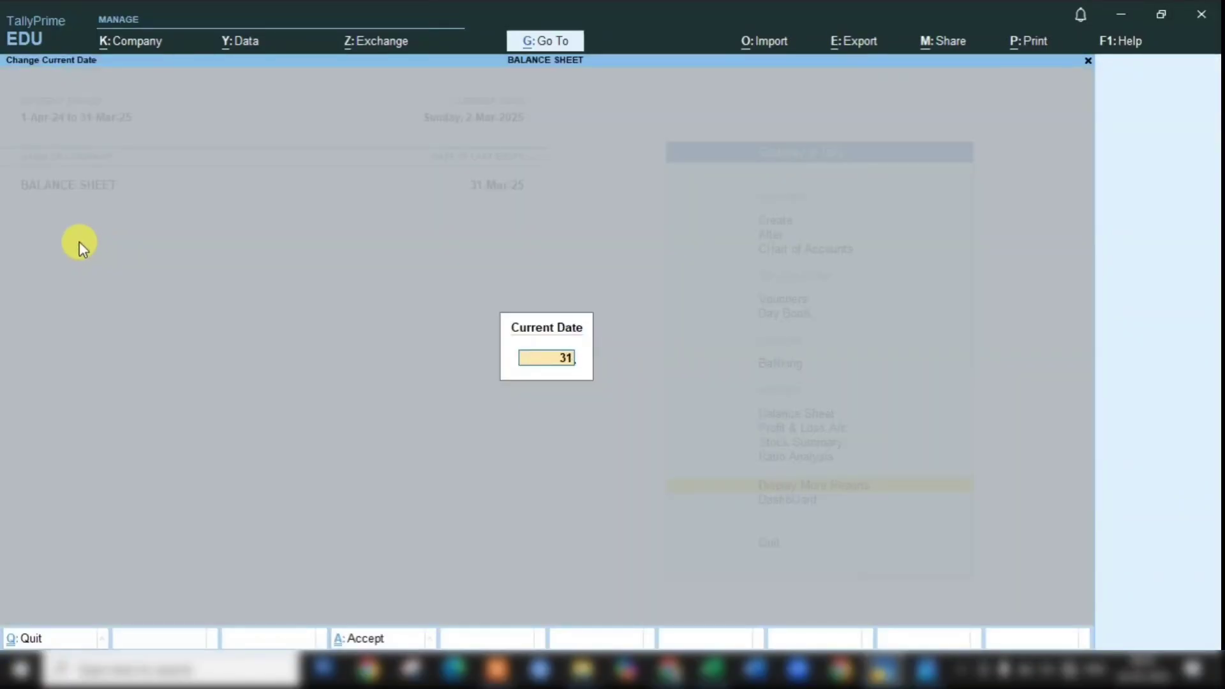
{"action": "type", "text": "-3"}
{"action": "key", "text": "Return"}
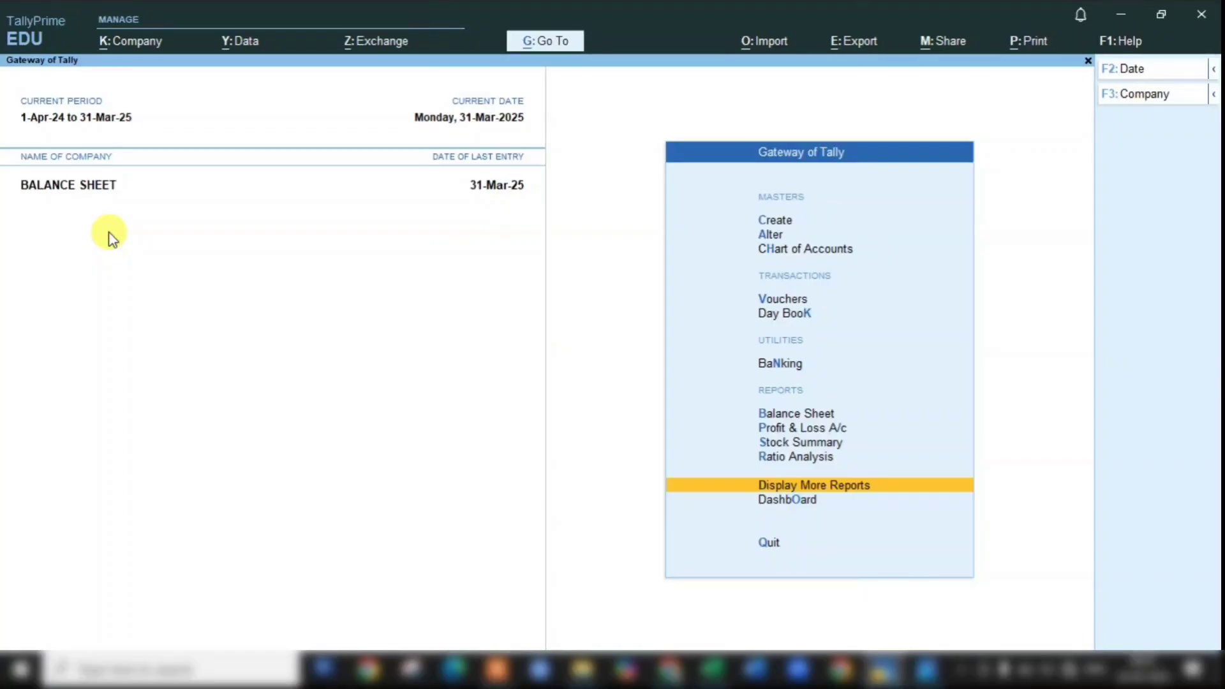
{"action": "key", "text": "v"}
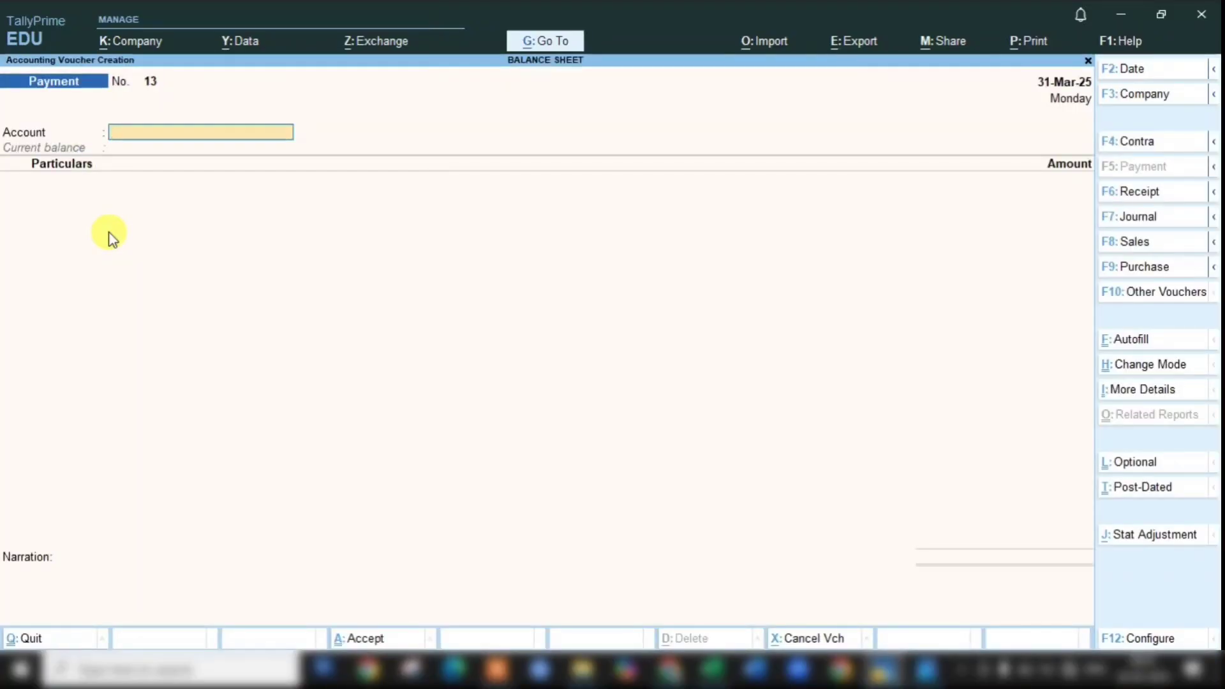
{"action": "left_click", "coordinate": [1145, 216]}
Step: Debit RENT EXPENSES 45,947 and CGST 4,135.23, checking the amounts on the rent invoice
{"action": "type", "text": "REN"}
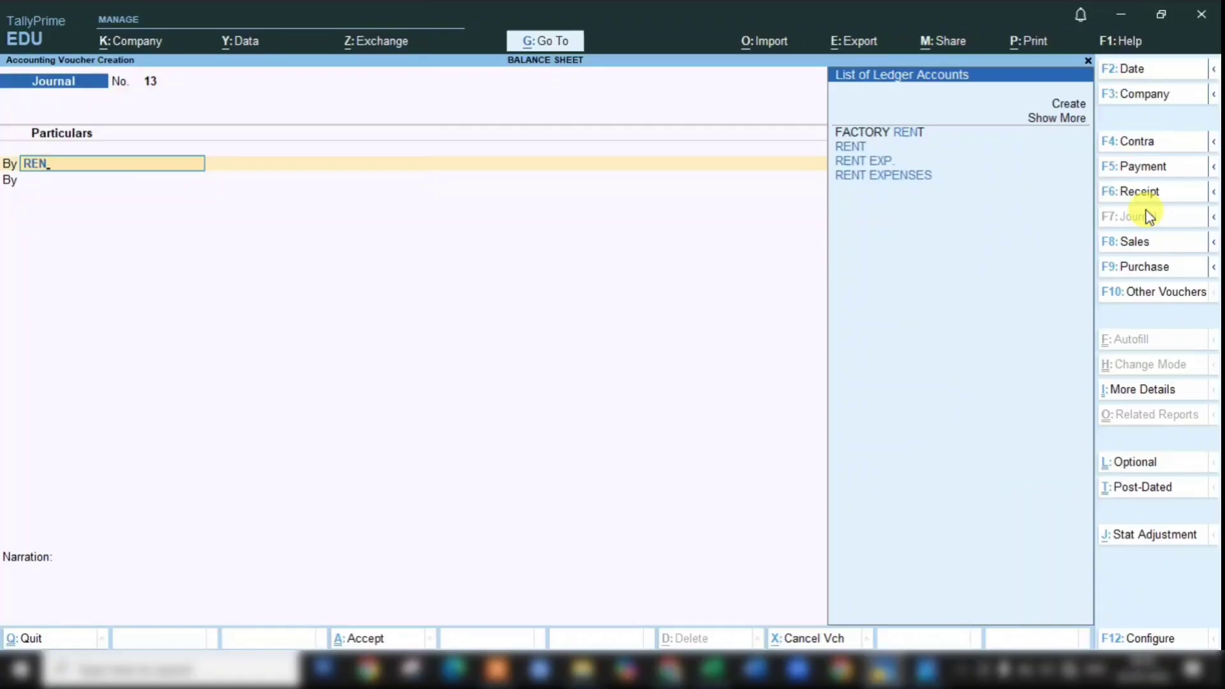
{"action": "key", "text": "Down"}
{"action": "key", "text": "Down"}
{"action": "key", "text": "Down"}
{"action": "key", "text": "Down"}
{"action": "key", "text": "Return"}
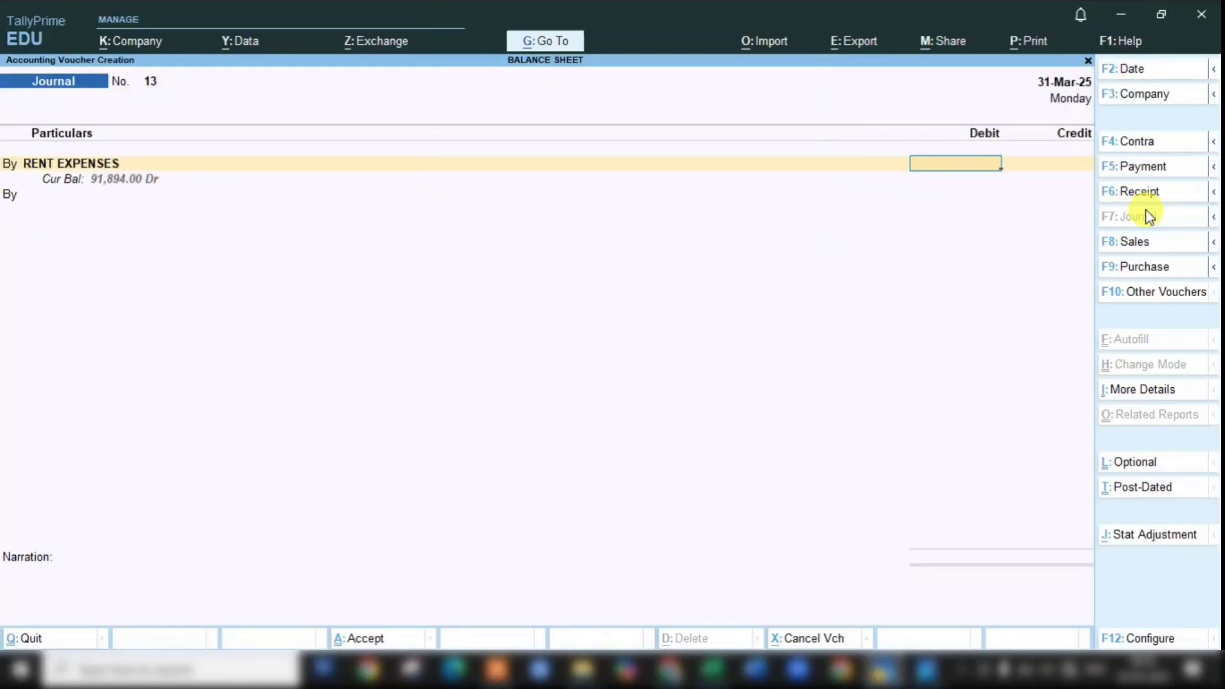
{"action": "type", "text": "45947"}
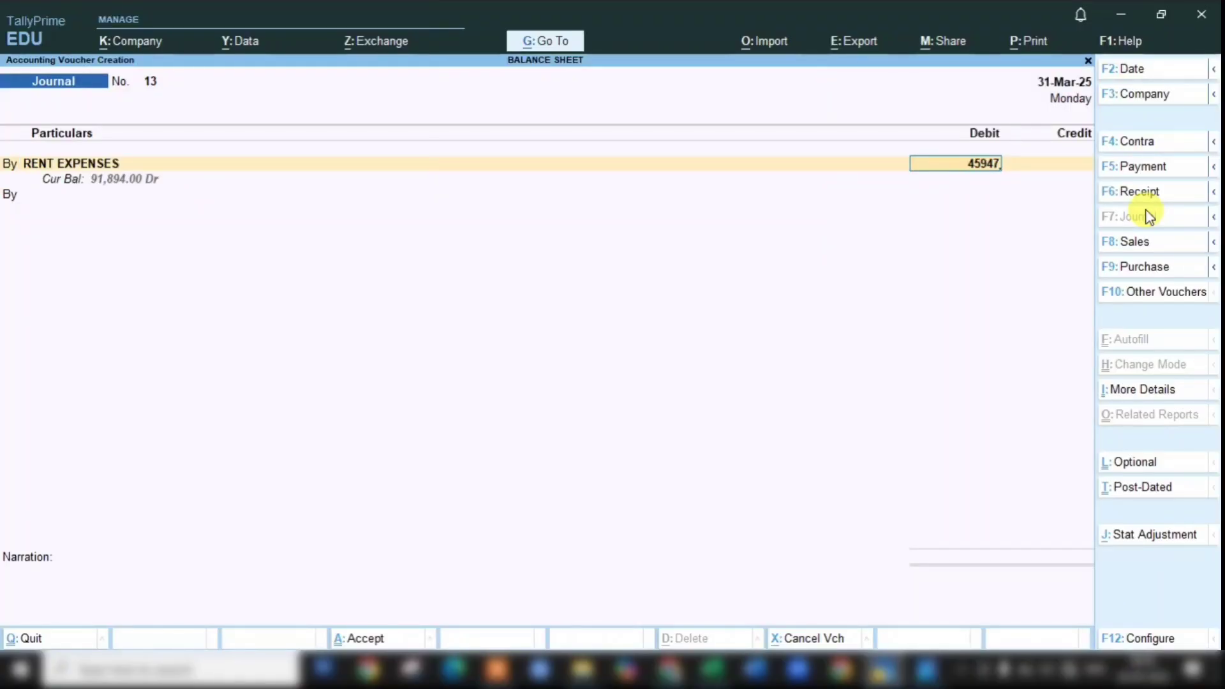
{"action": "key", "text": "Return"}
{"action": "type", "text": "CGST"}
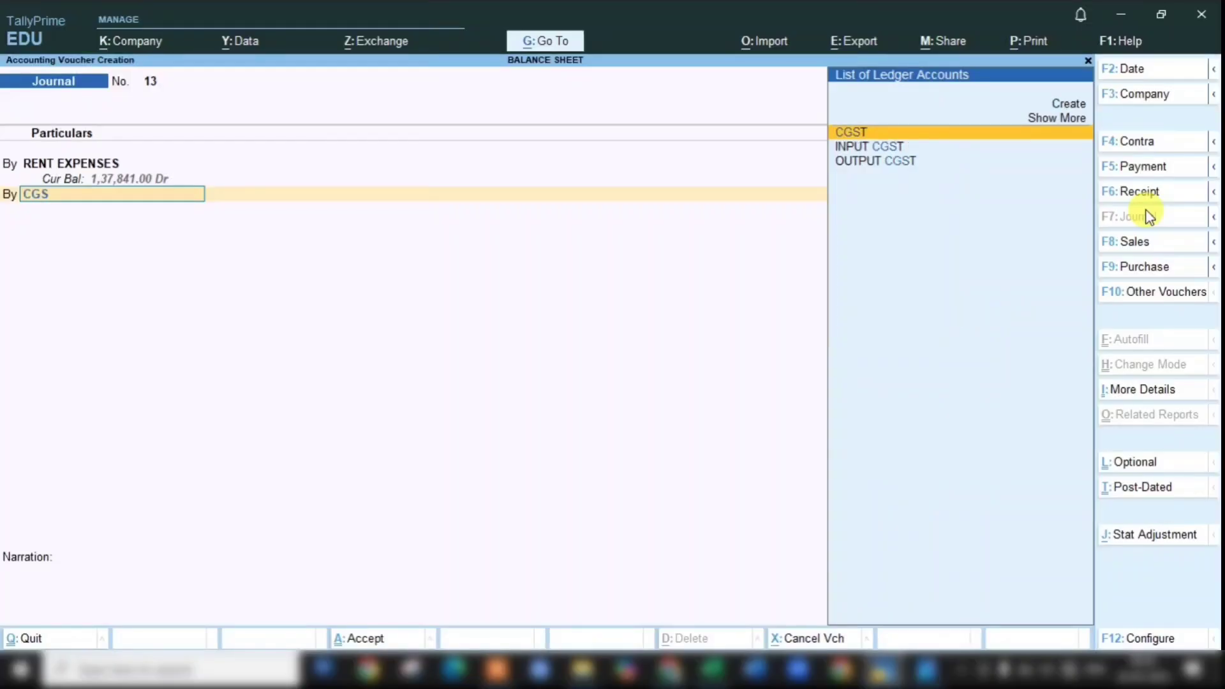
{"action": "key", "text": "Return"}
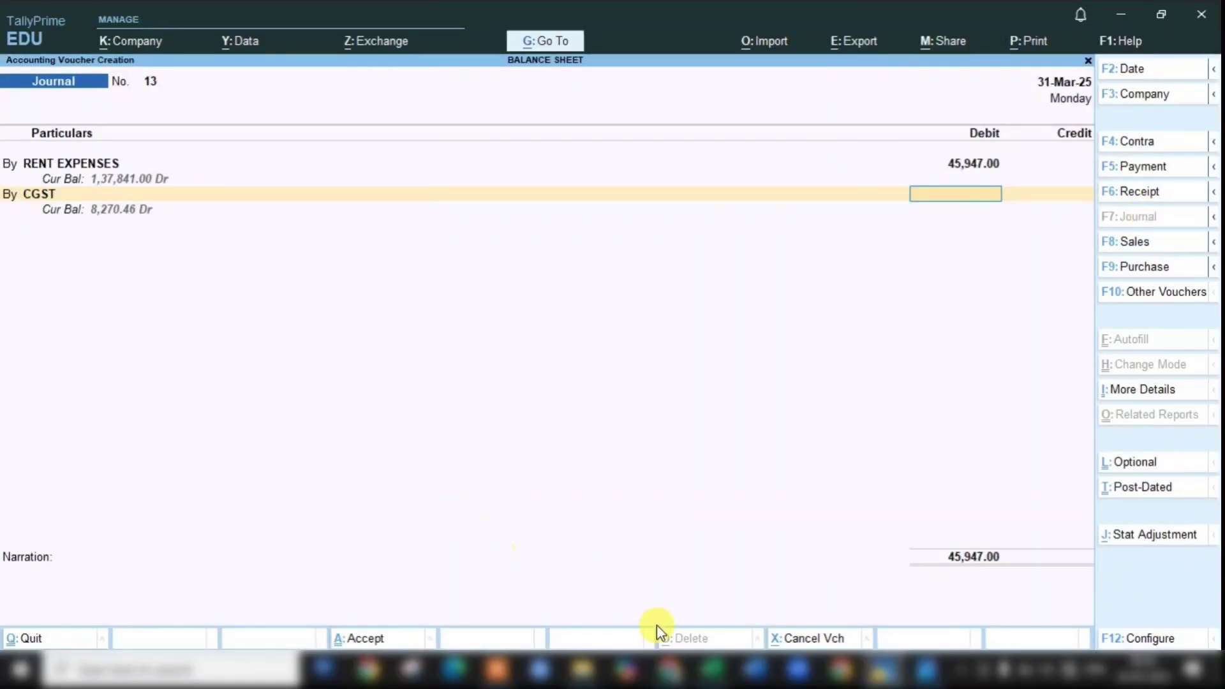
{"action": "left_click", "coordinate": [928, 669]}
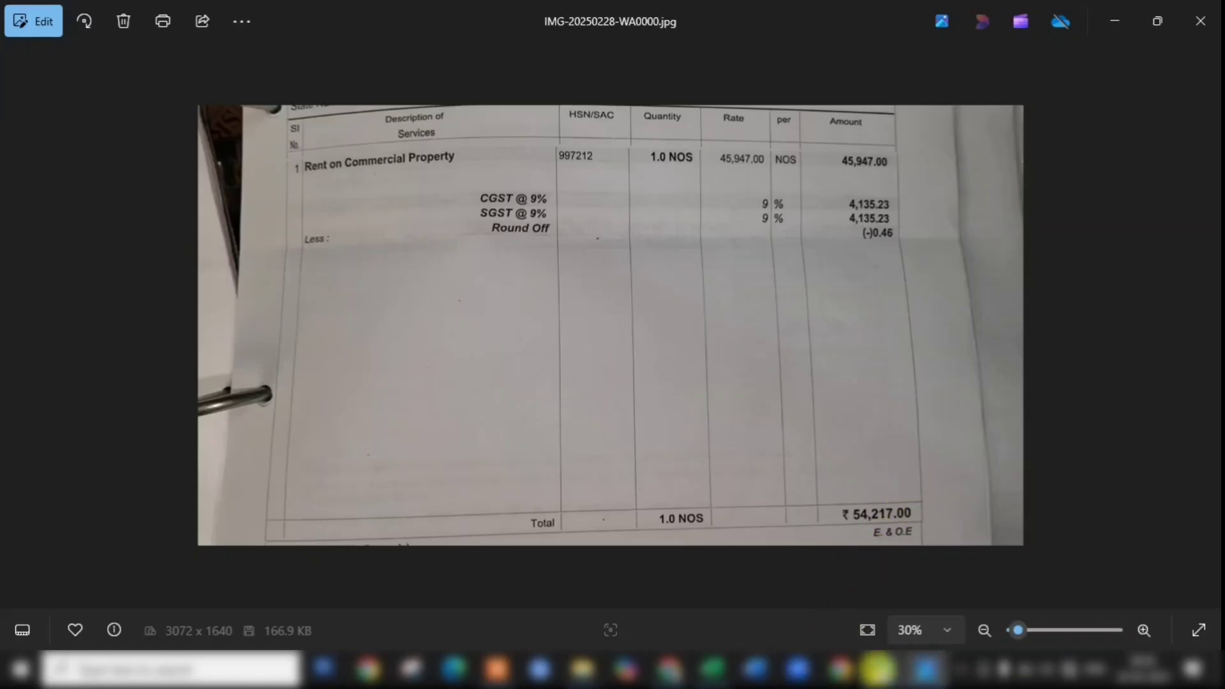
{"action": "left_click", "coordinate": [900, 669]}
{"action": "type", "text": "4135.23"}
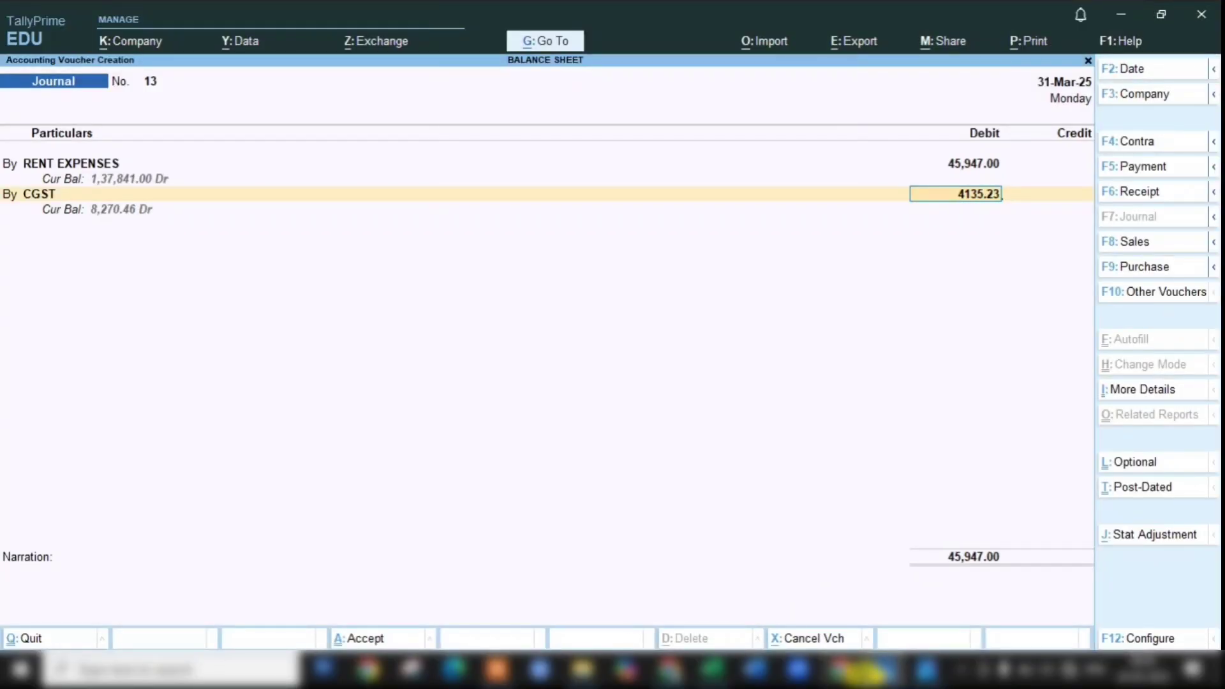
{"action": "mouse_move", "coordinate": [880, 675]}
{"action": "key", "text": "Return"}
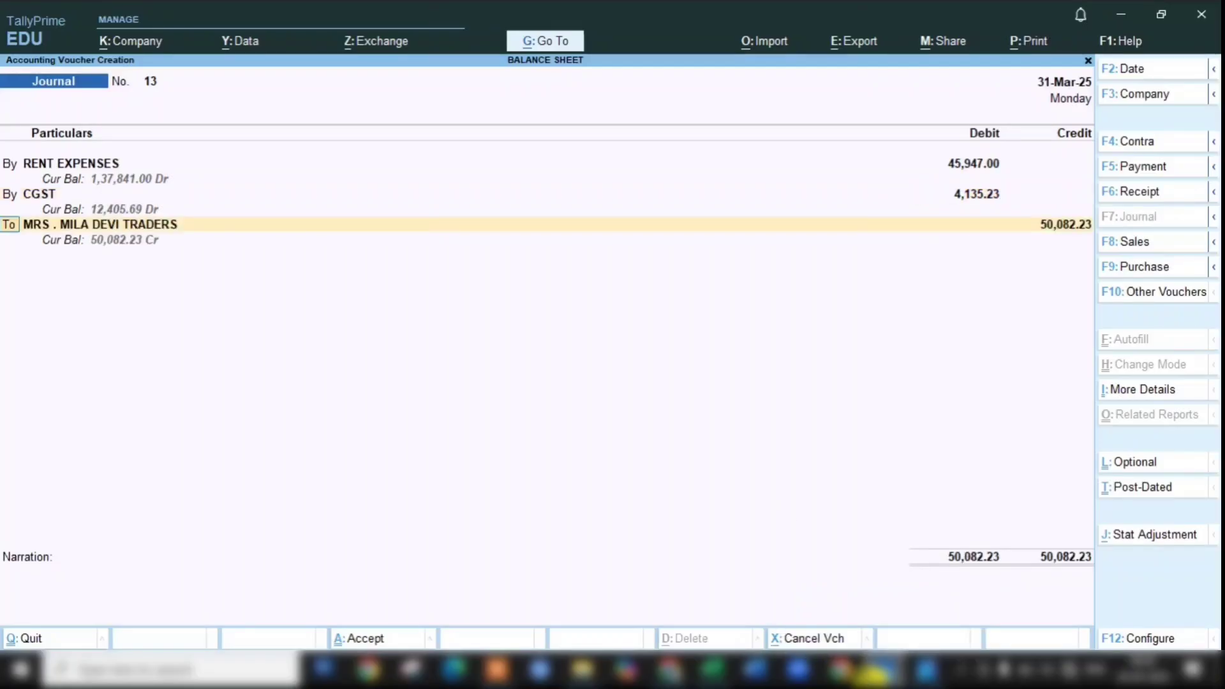
Step: Debit SGST 4,135.23 and credit the traders ledger 54,217.46 On Account
{"action": "key", "text": "Return"}
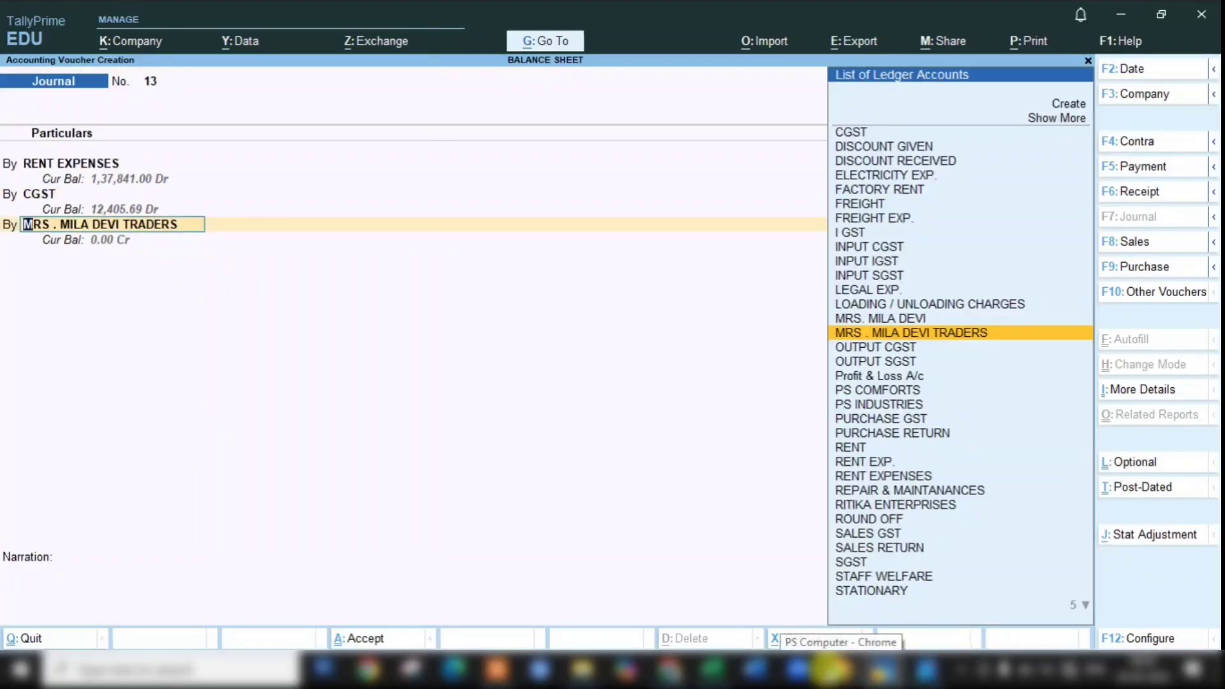
{"action": "type", "text": "SGS"}
{"action": "key", "text": "Return"}
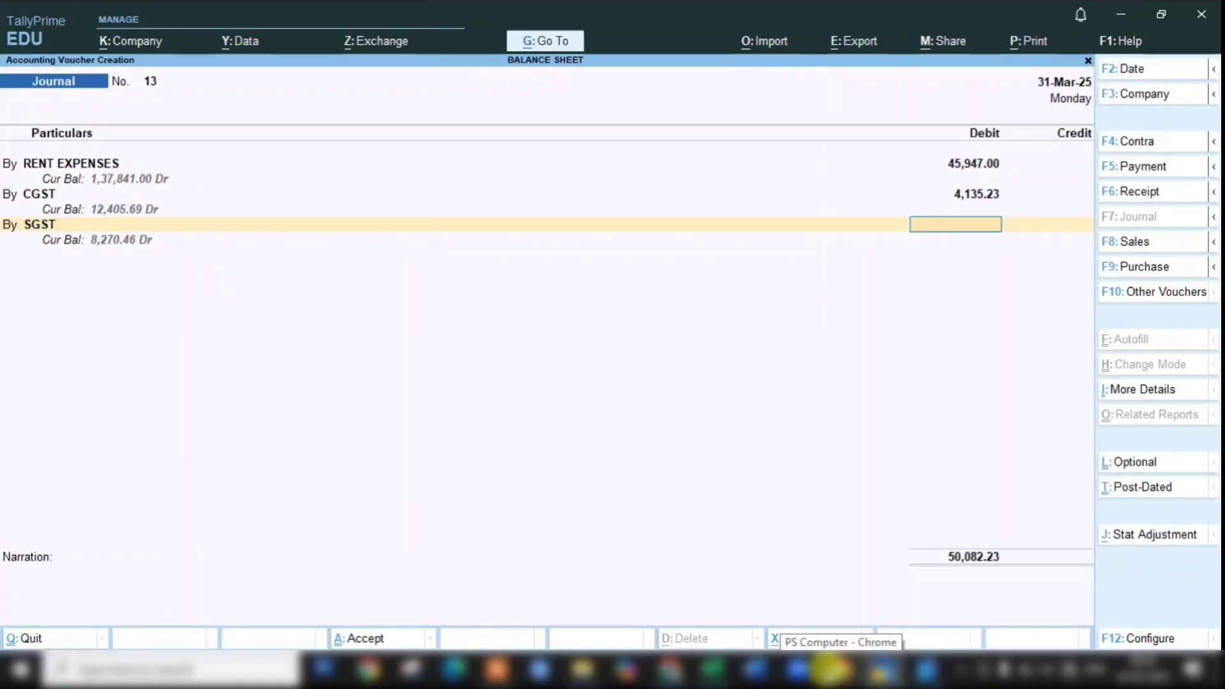
{"action": "type", "text": "4,135.23"}
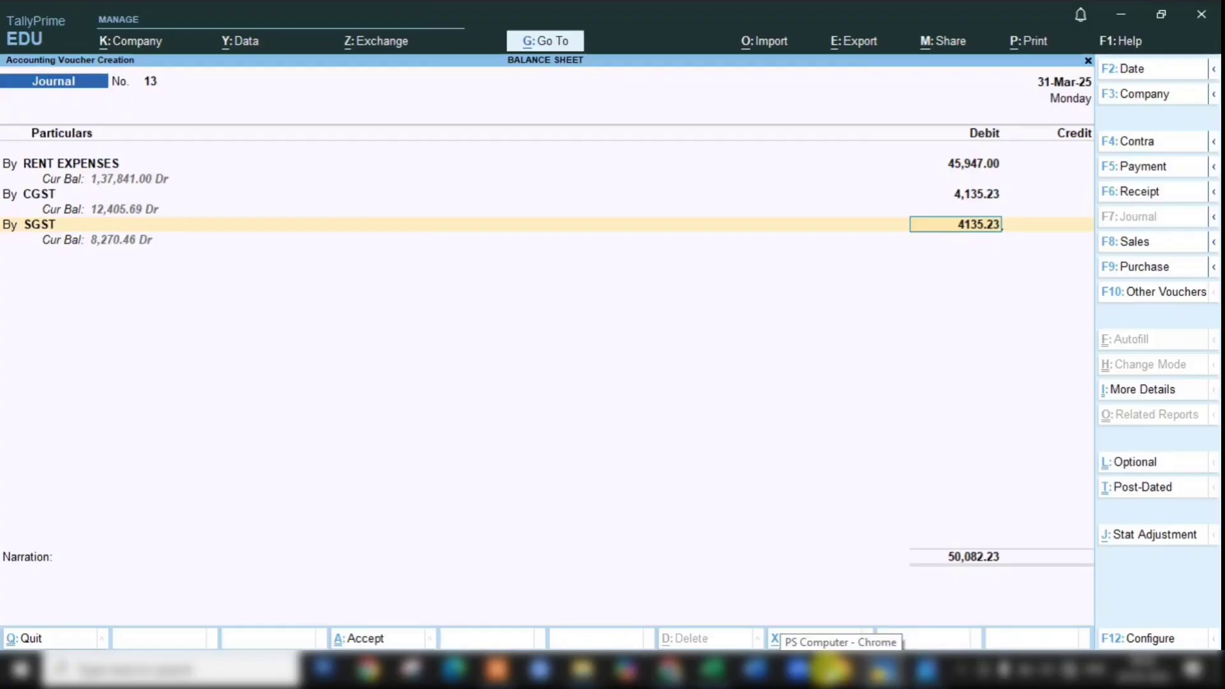
{"action": "key", "text": "Return"}
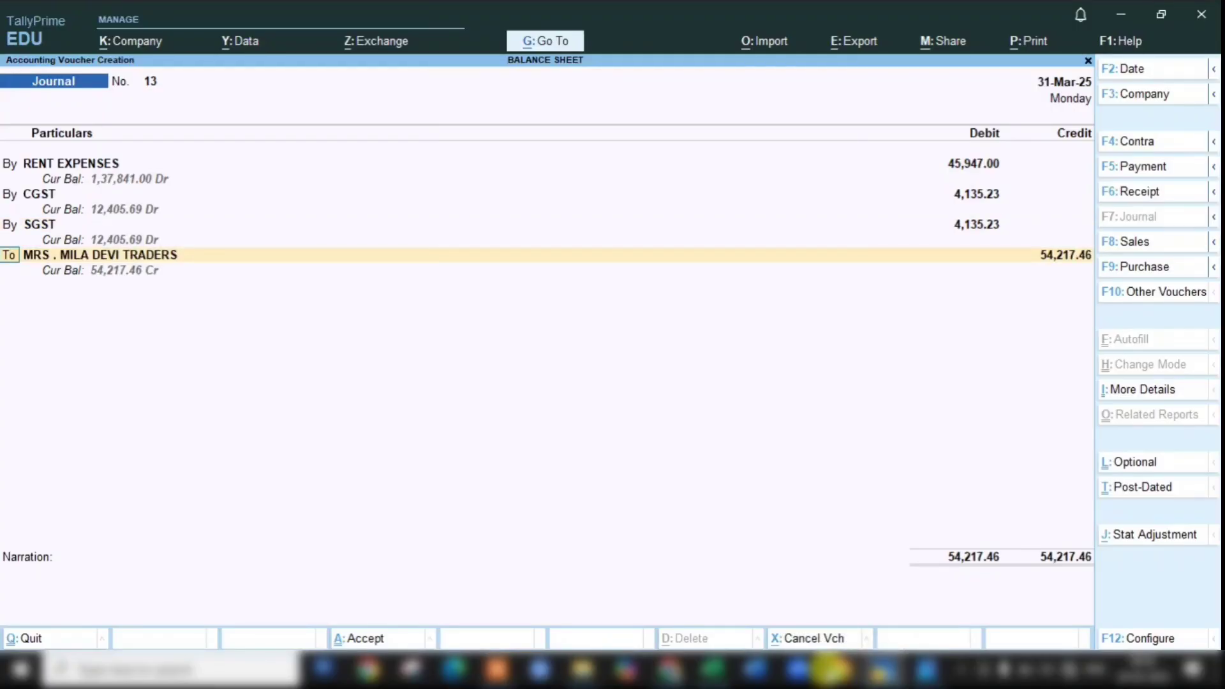
{"action": "key", "text": "Return"}
{"action": "key", "text": "Return"}
{"action": "key", "text": "Return"}
{"action": "key", "text": "Return"}
{"action": "key", "text": "Return"}
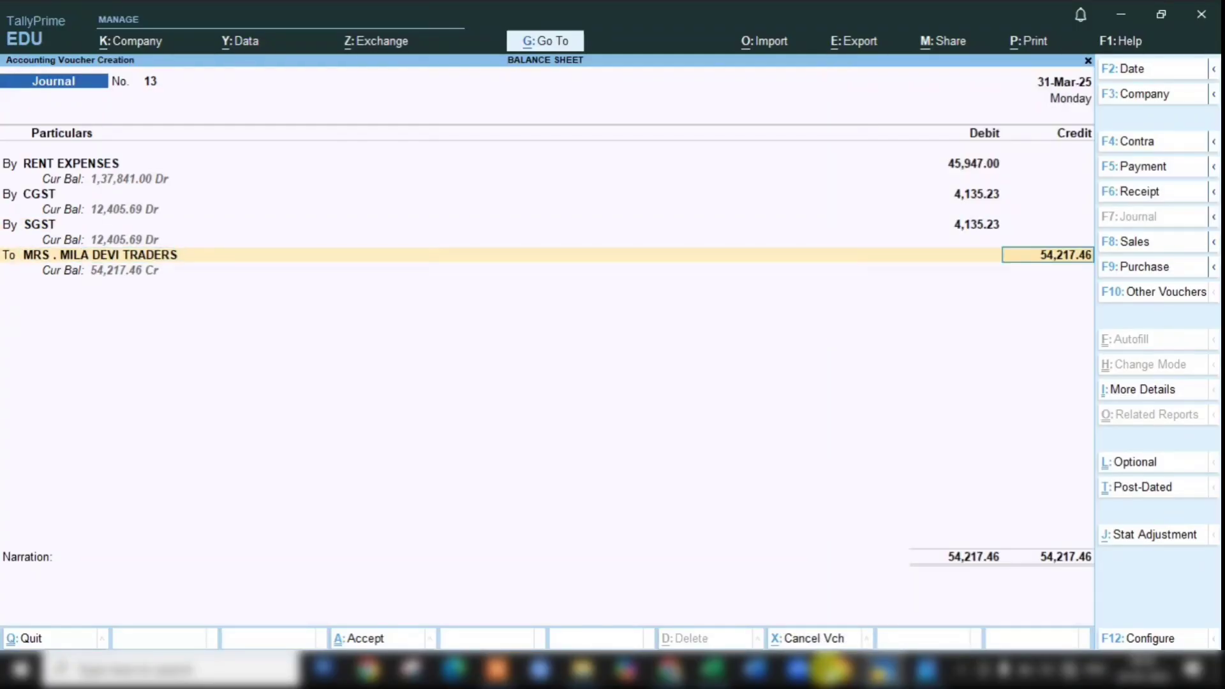
{"action": "key", "text": "Return"}
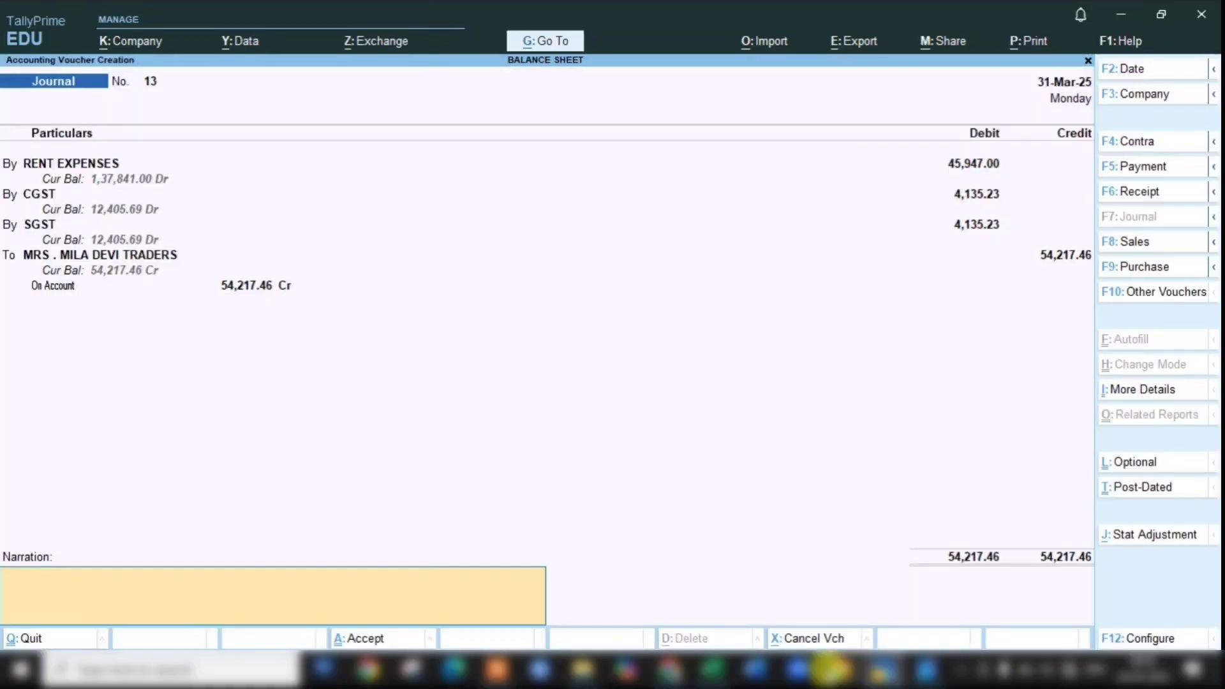
Step: Type 'BEING RENT BOOK FOR MARCH MONTH' as journal 13's narration and finish the entry
{"action": "type", "text": "BEING RENT BOOK FOR MARCH MONTH"}
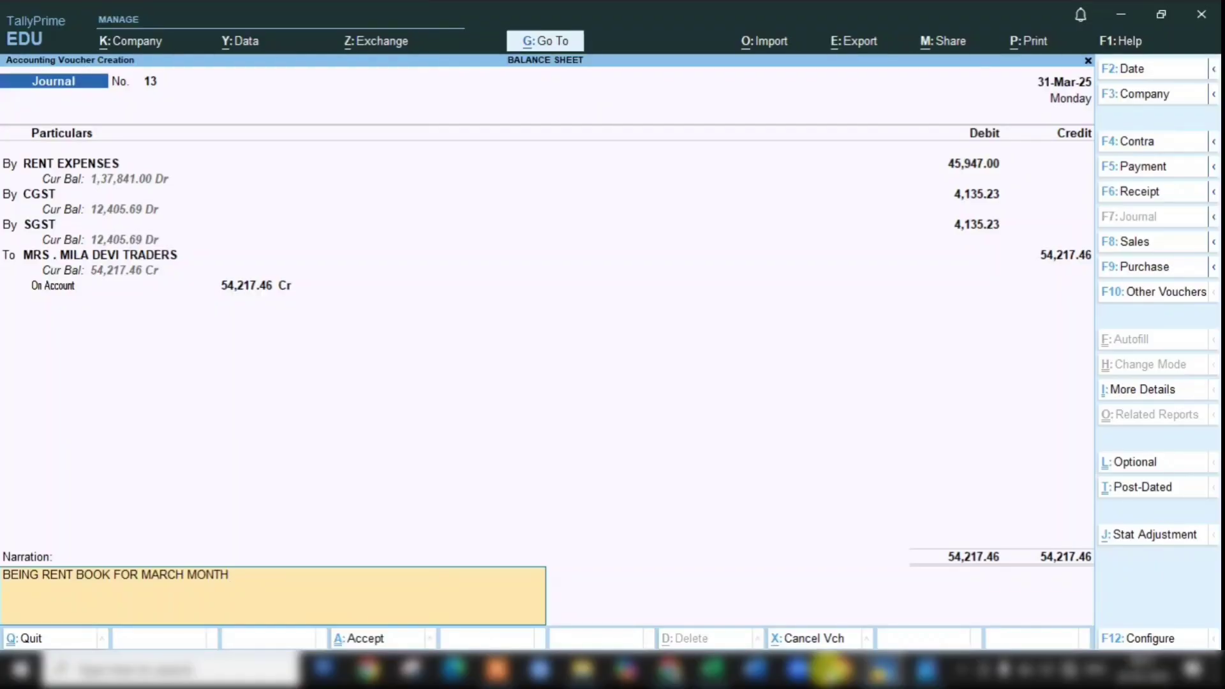
{"action": "key", "text": "Return"}
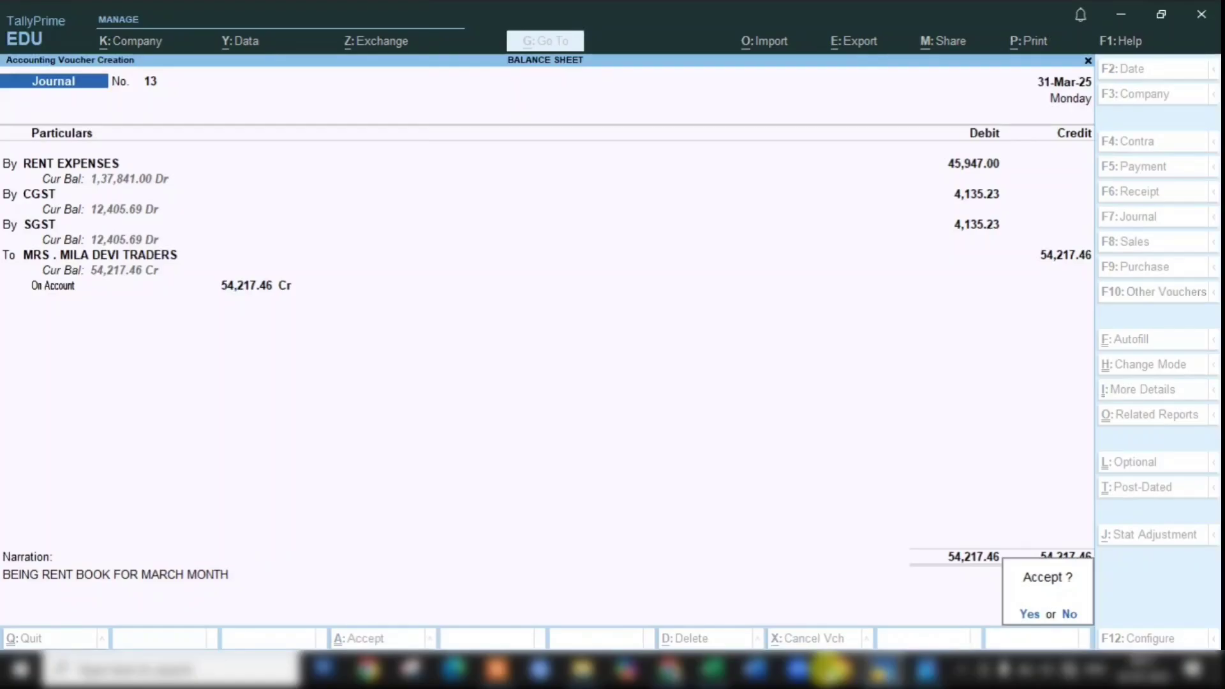
Step: Save journal 13, then post journal 14 debiting the traders ledger 0.46 and crediting ROUND OFF
{"action": "key", "text": "Return"}
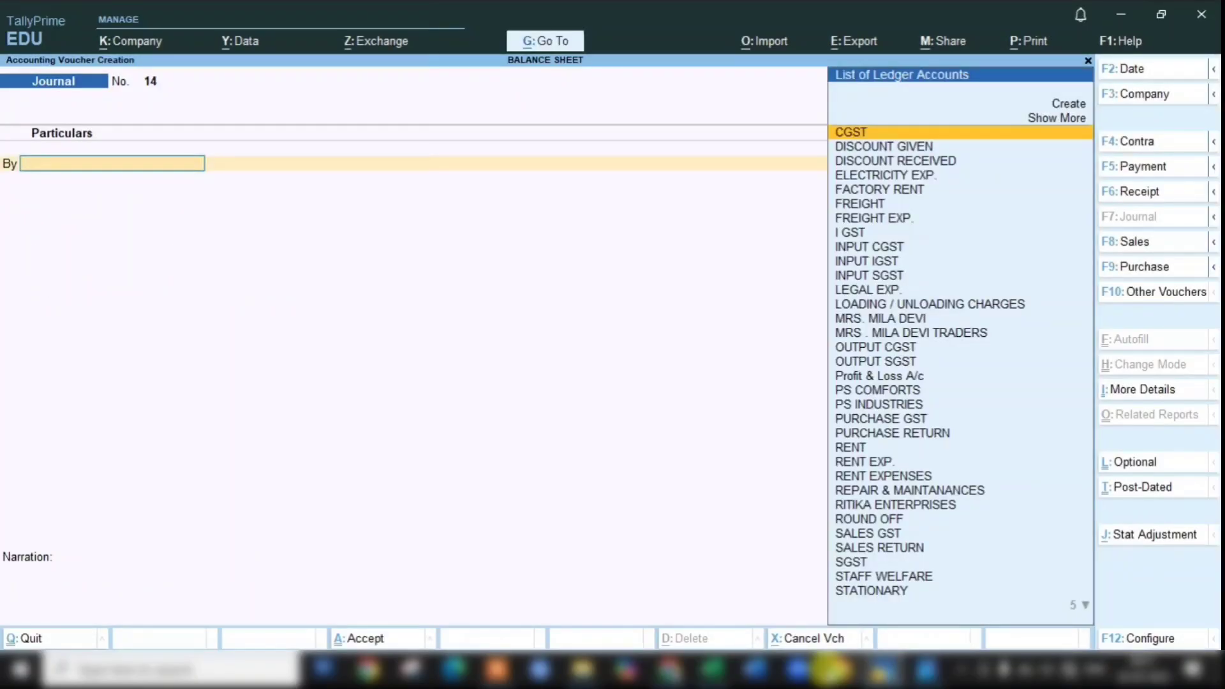
{"action": "type", "text": "RENT"}
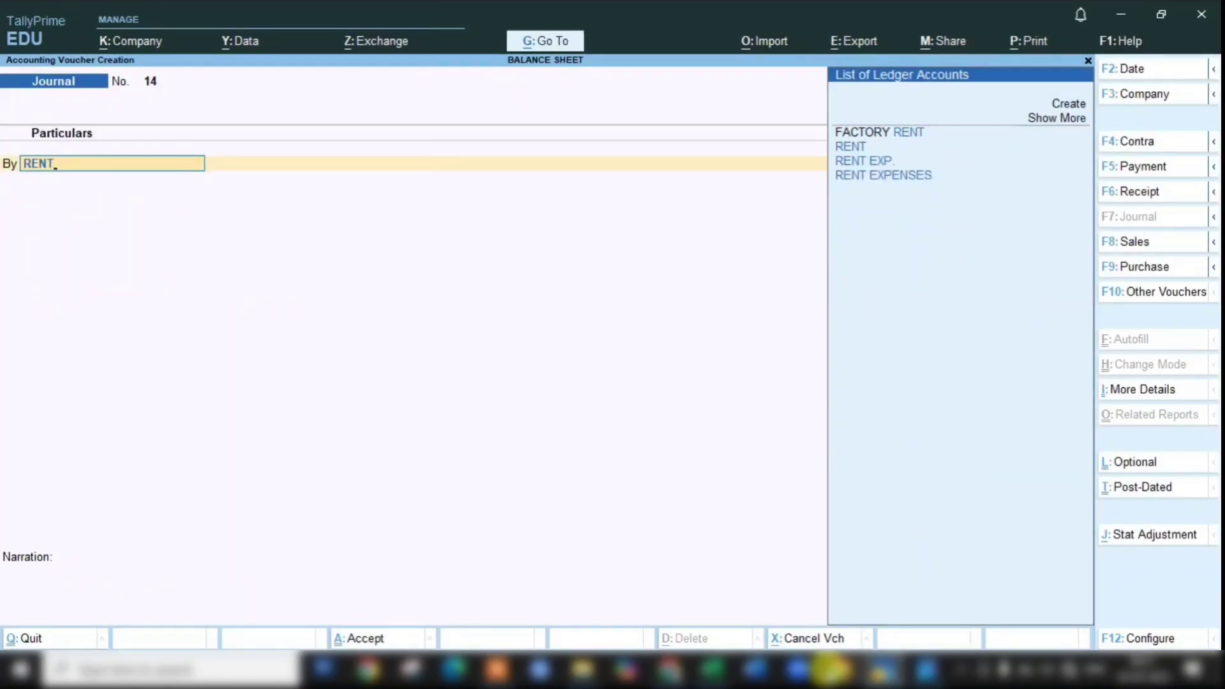
{"action": "key", "text": "Down"}
{"action": "key", "text": "Down"}
{"action": "key", "text": "BackSpace"}
{"action": "key", "text": "BackSpace"}
{"action": "key", "text": "BackSpace"}
{"action": "key", "text": "BackSpace"}
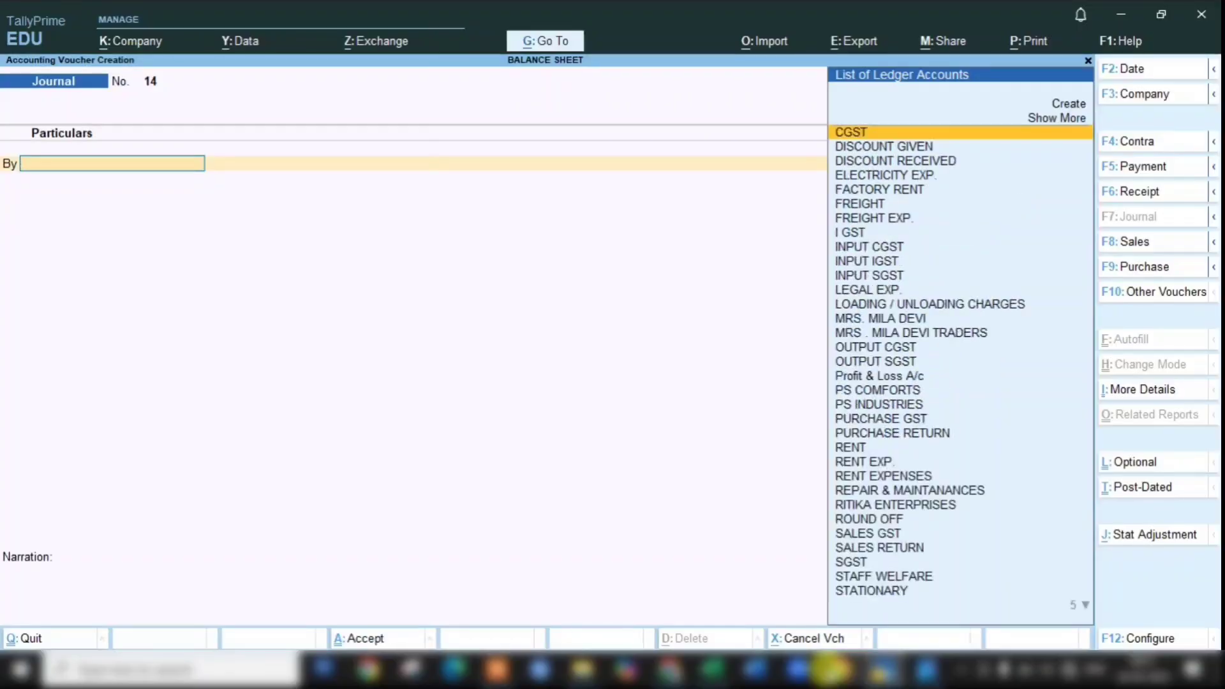
{"action": "type", "text": "MIL"}
{"action": "key", "text": "Down"}
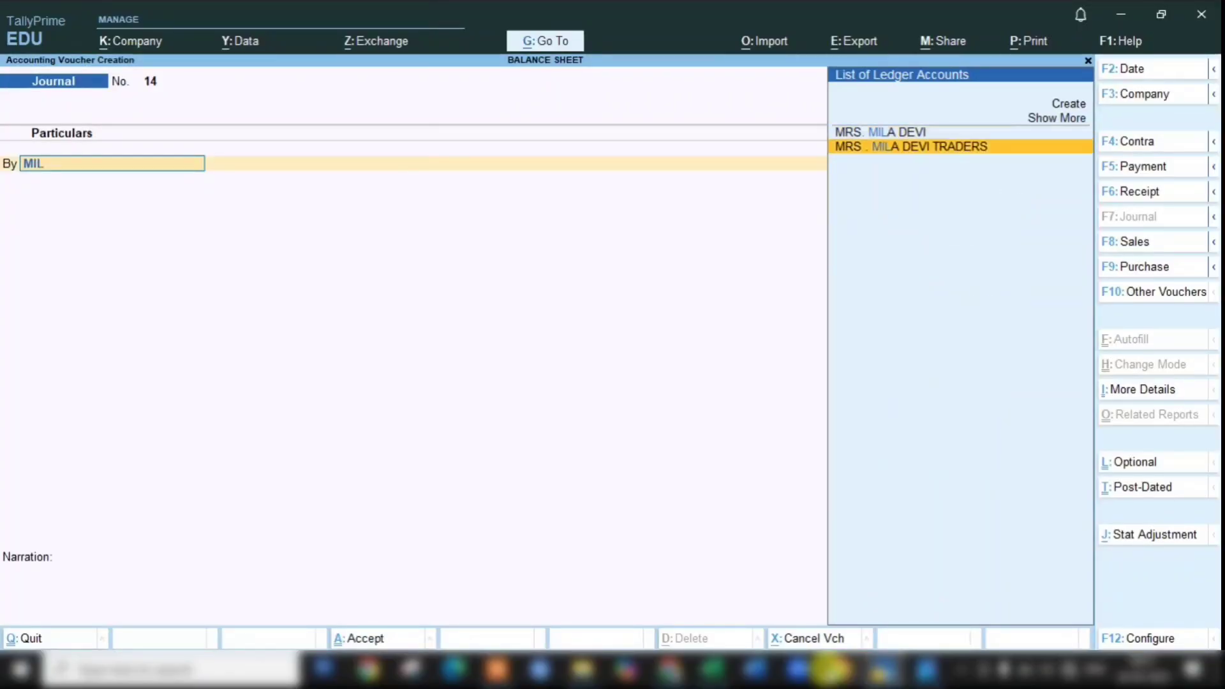
{"action": "key", "text": "Return"}
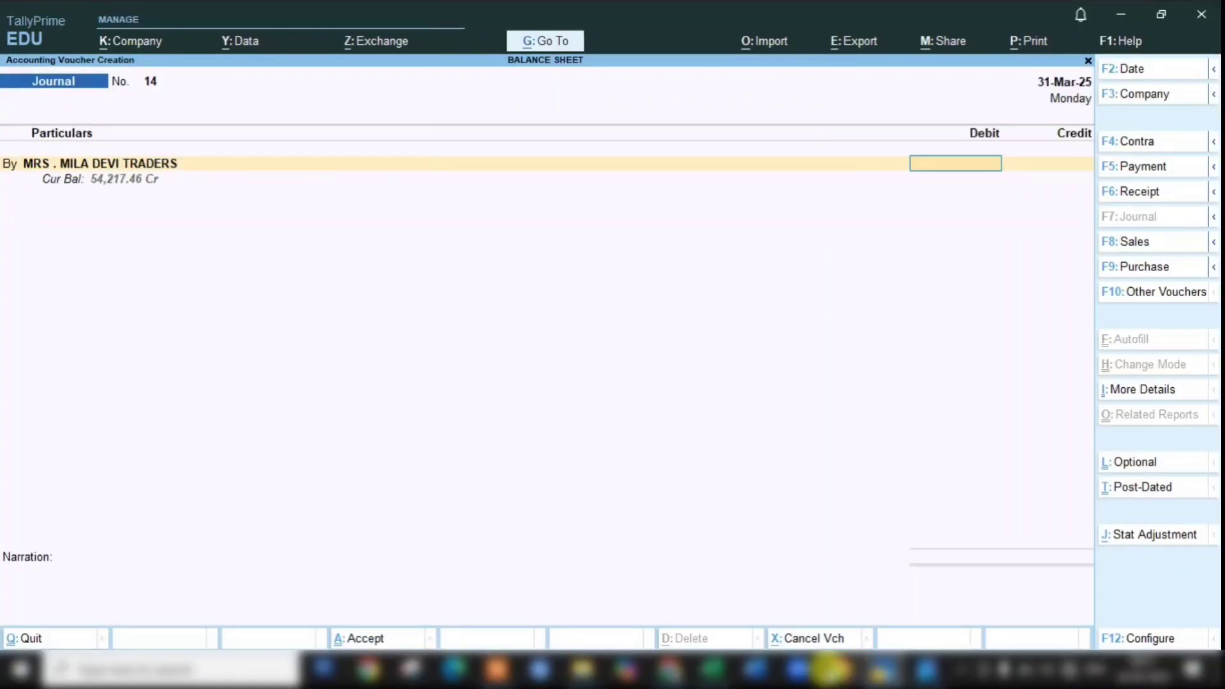
{"action": "type", "text": ".46"}
{"action": "key", "text": "Return"}
{"action": "key", "text": "Return"}
{"action": "key", "text": "Return"}
{"action": "key", "text": "Return"}
{"action": "key", "text": "Return"}
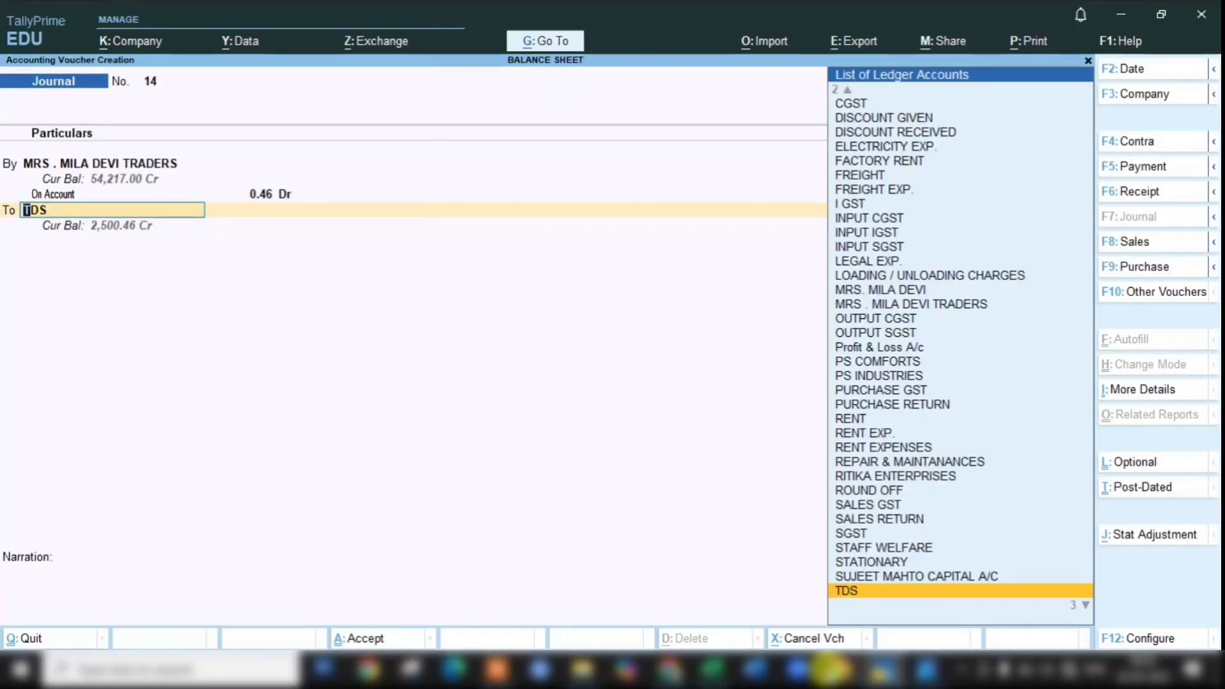
{"action": "type", "text": "ro"}
{"action": "key", "text": "Return"}
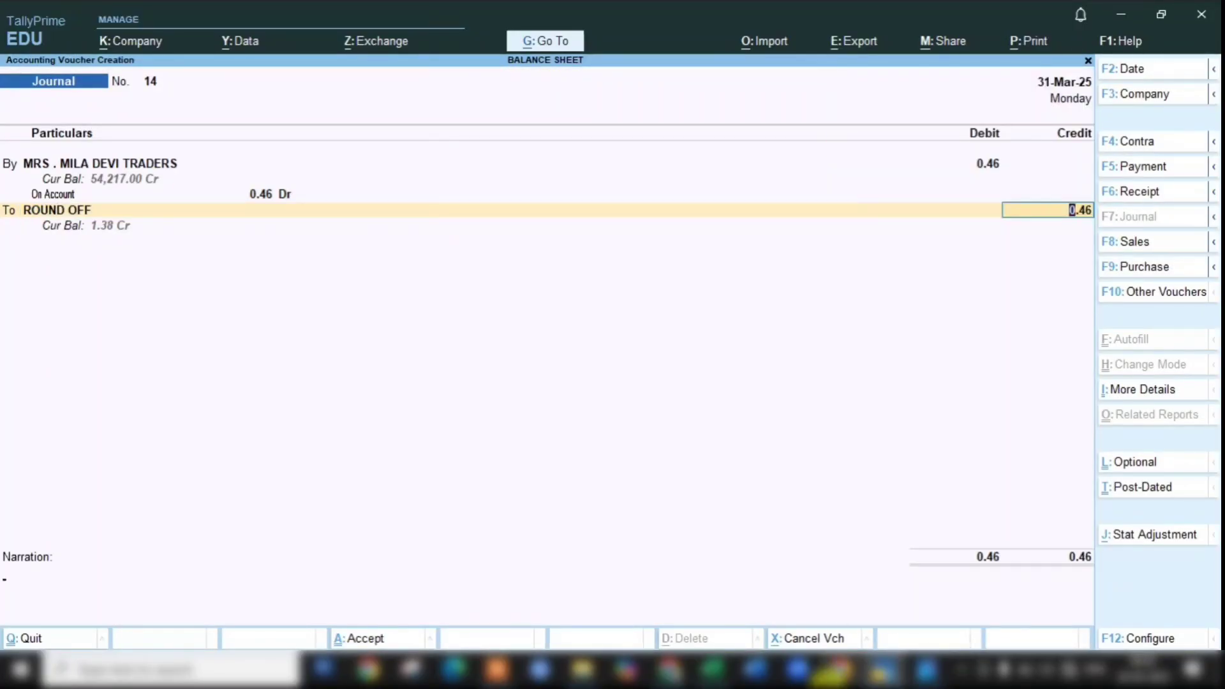
{"action": "key", "text": "Return"}
{"action": "key", "text": "Return"}
{"action": "key", "text": "Return"}
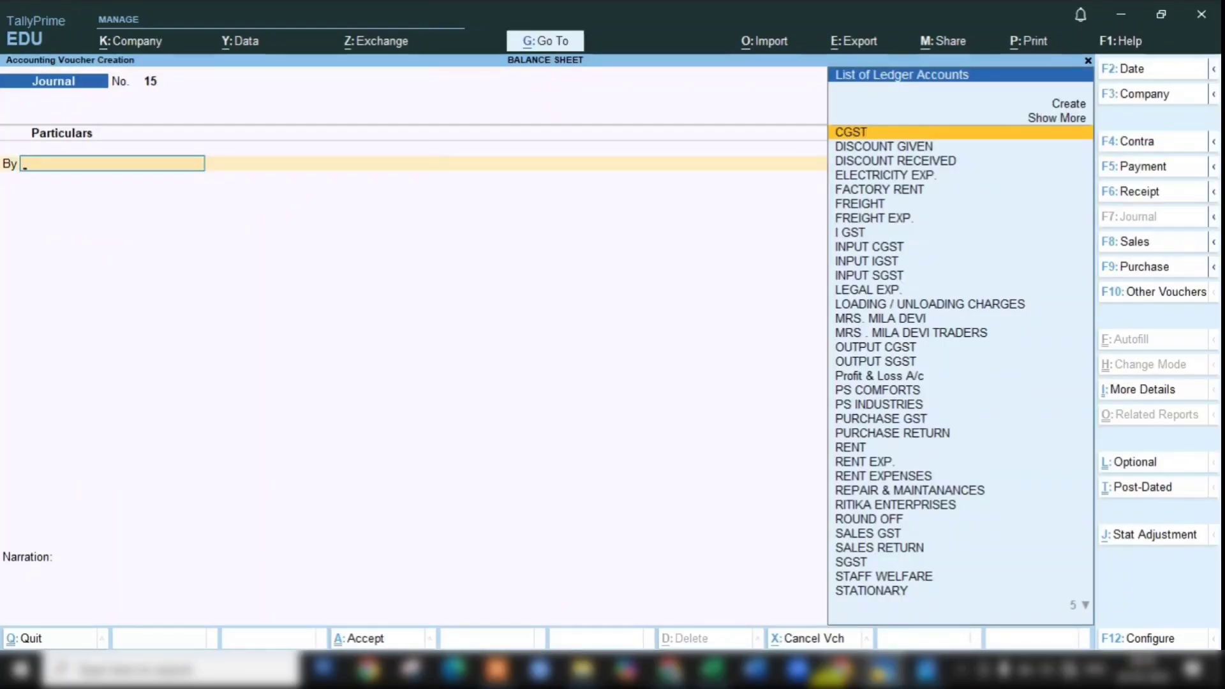
Step: Enter journal 15 debiting the traders ledger 4,595 On Account and crediting TDS 4,595
{"action": "type", "text": "MIL"}
{"action": "key", "text": "Down"}
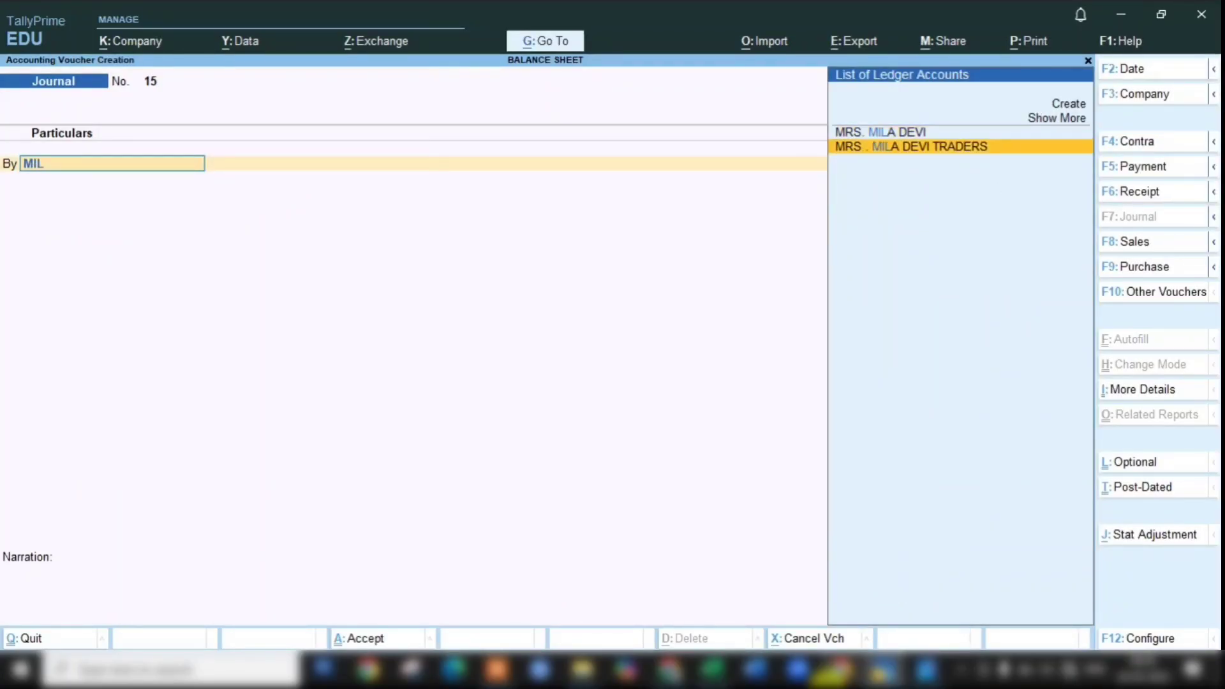
{"action": "key", "text": "Return"}
{"action": "type", "text": "4,595"}
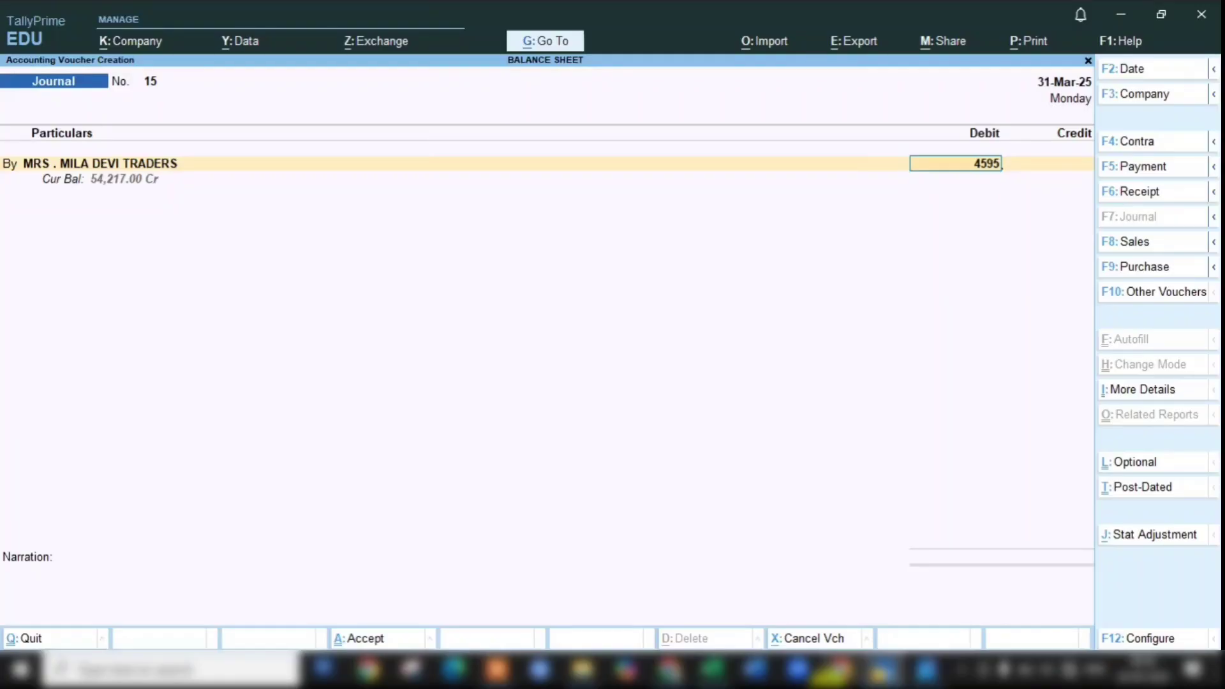
{"action": "key", "text": "Return"}
{"action": "key", "text": "Return"}
{"action": "key", "text": "Return"}
{"action": "key", "text": "Return"}
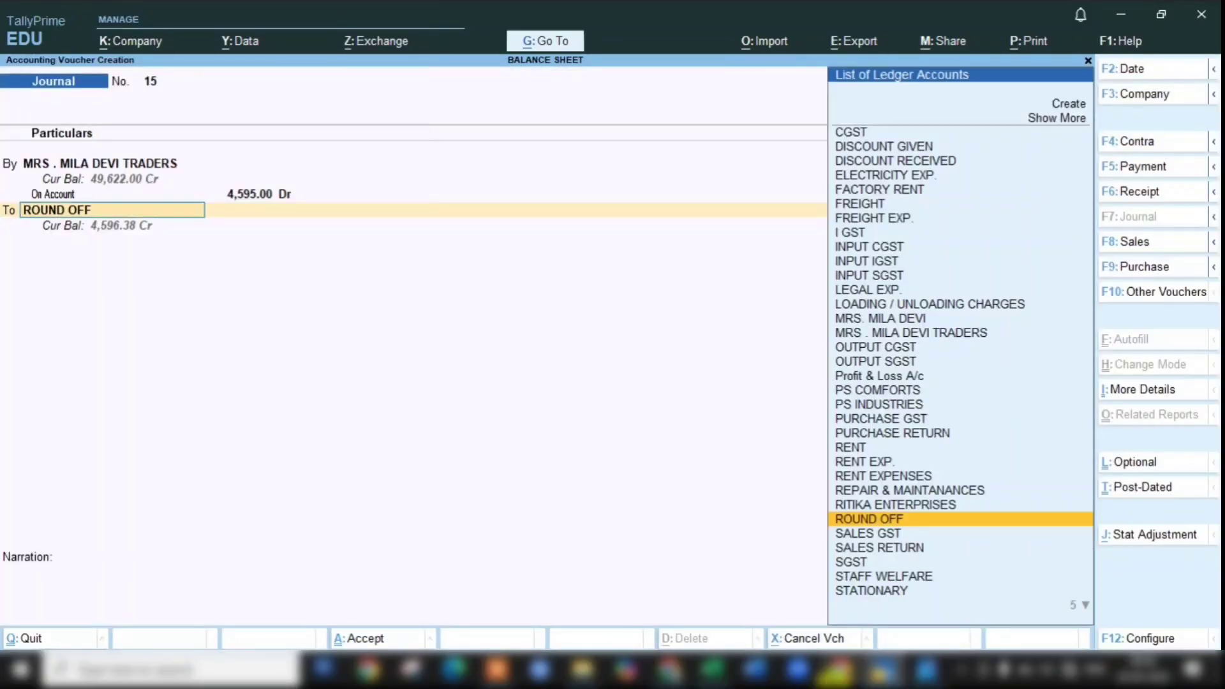
{"action": "type", "text": "TDS"}
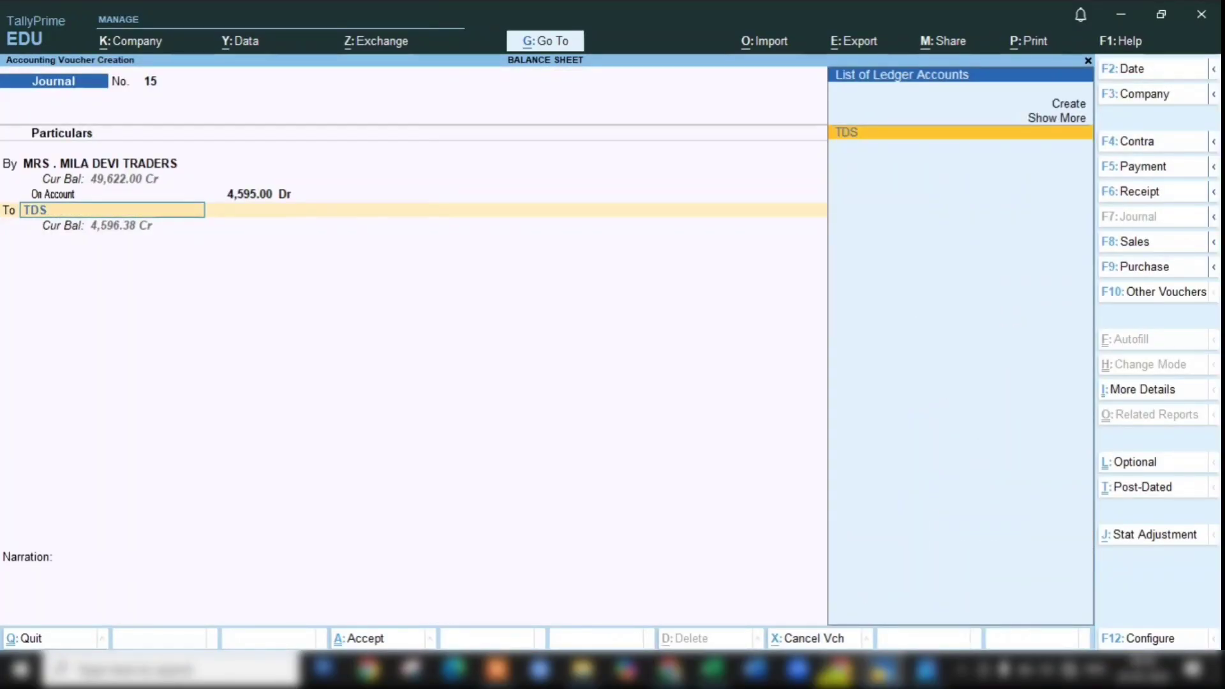
{"action": "key", "text": "Return"}
{"action": "key", "text": "Return"}
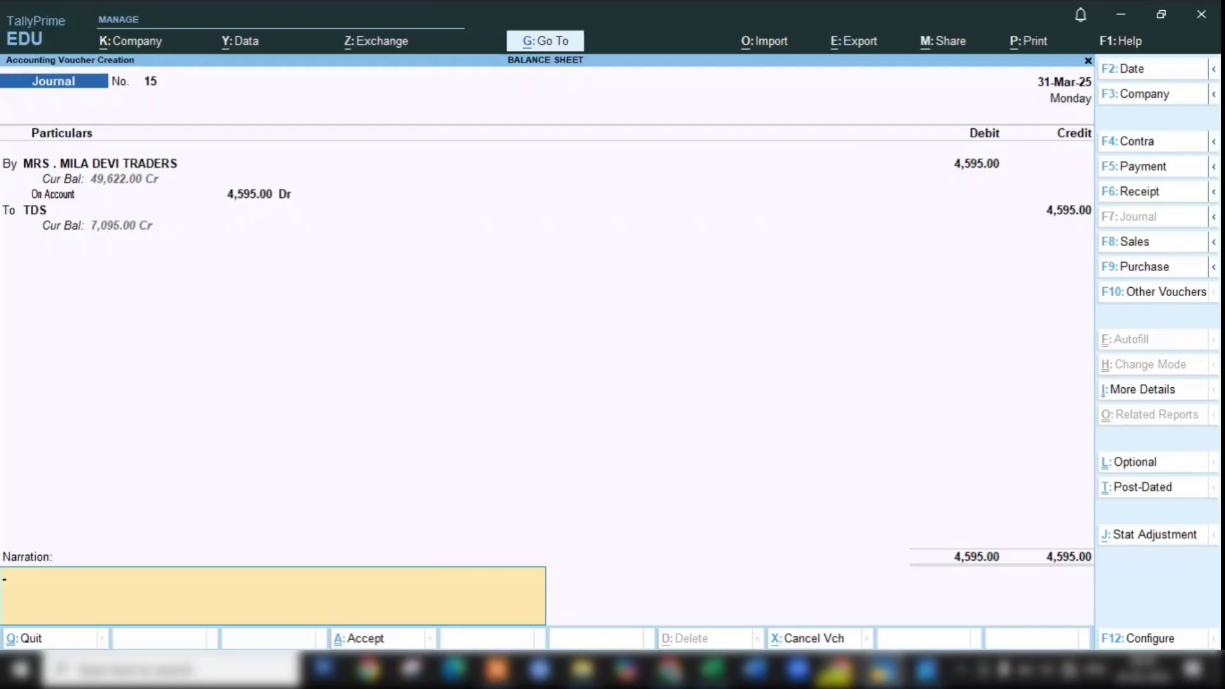
{"action": "key", "text": "Return"}
{"action": "key", "text": "Return"}
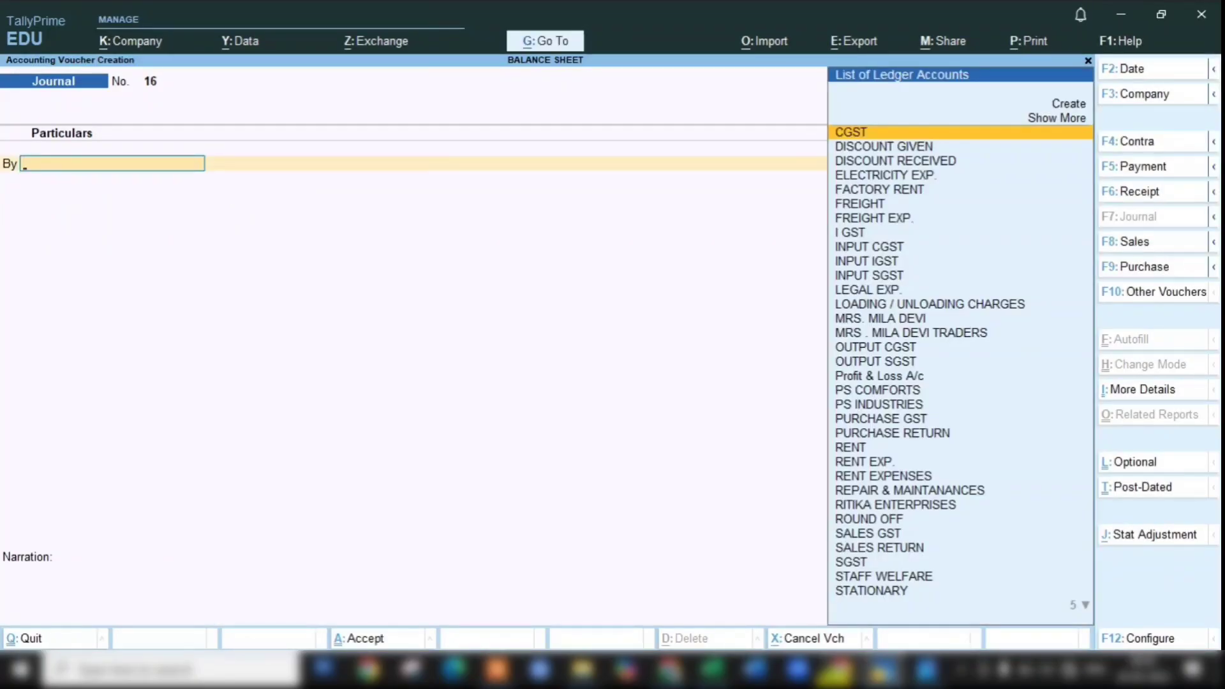
Step: Open the landlord's traders ledger report from Account Books > Ledger
{"action": "key", "text": "Escape"}
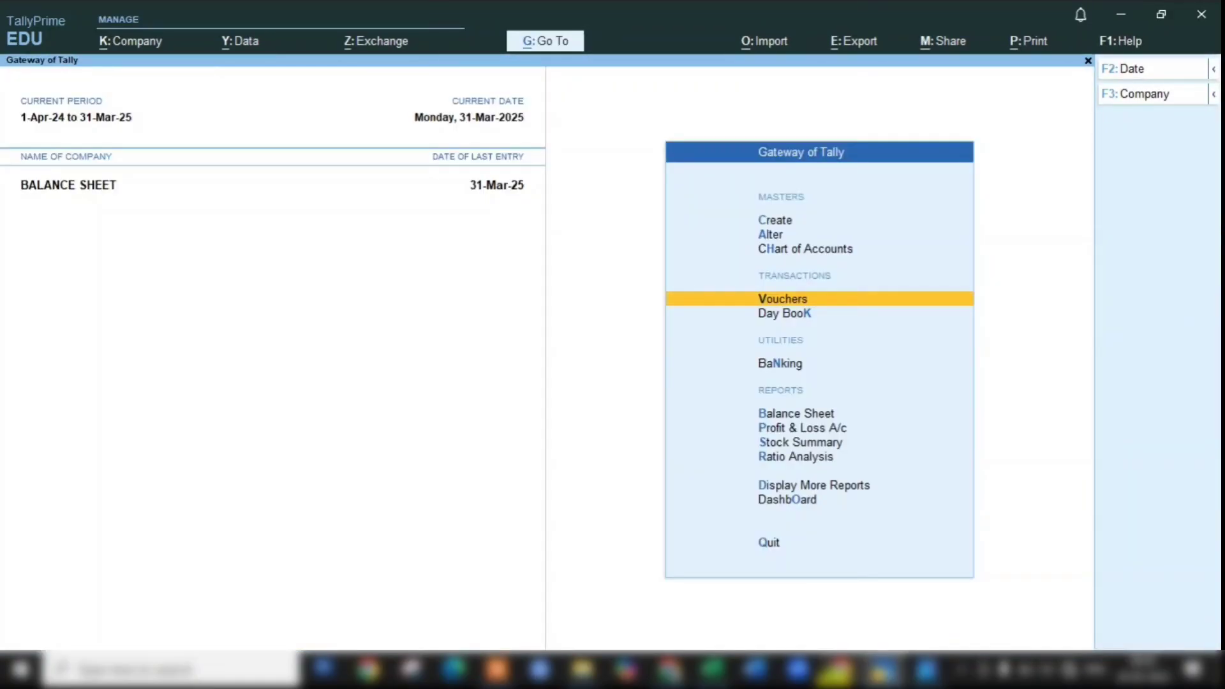
{"action": "key", "text": "d"}
{"action": "key", "text": "a"}
{"action": "type", "text": "l"}
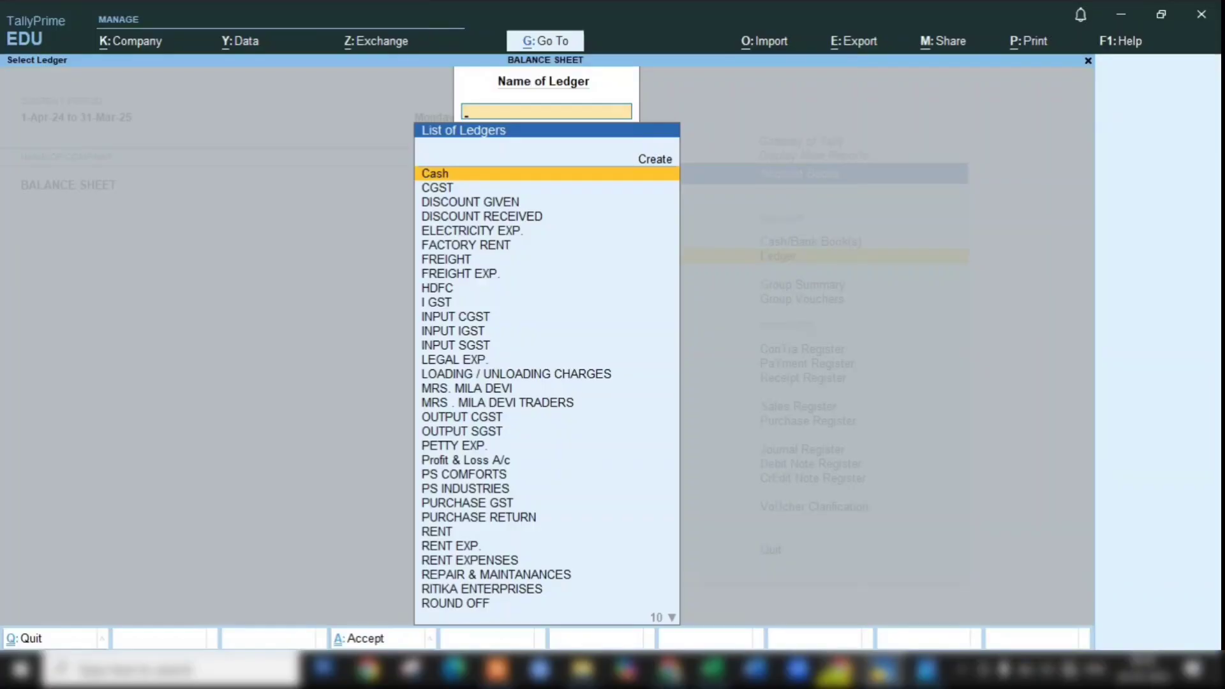
{"action": "type", "text": "MILA"}
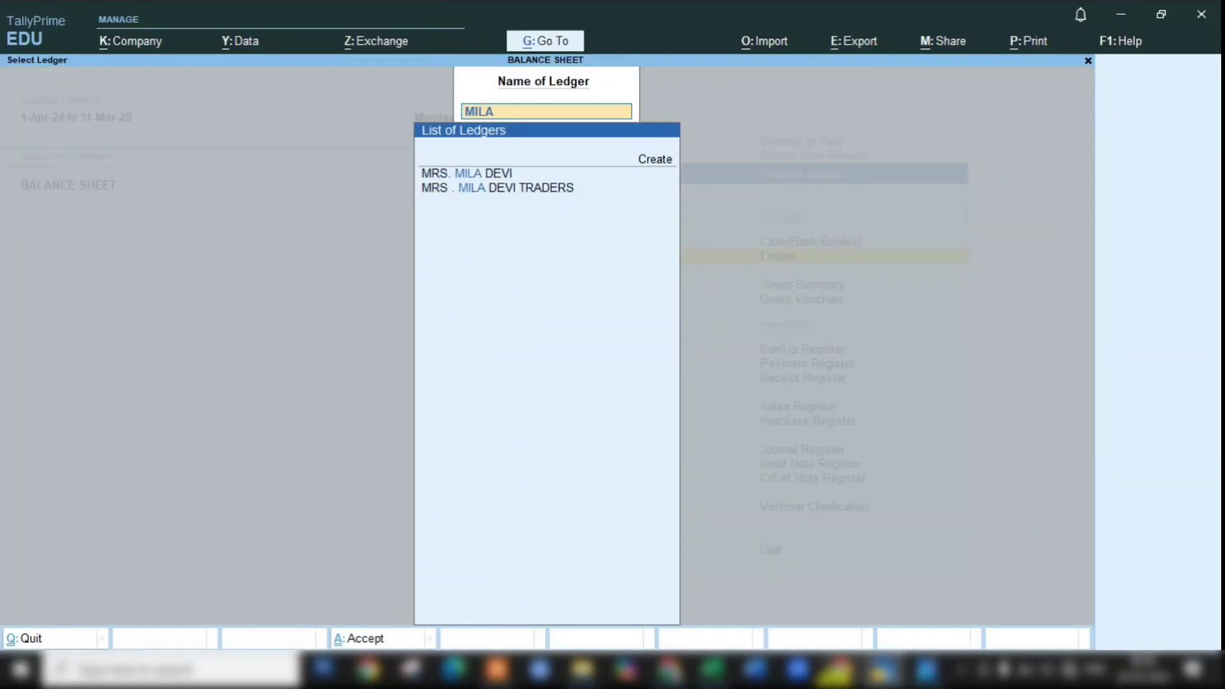
{"action": "key", "text": "Down"}
{"action": "key", "text": "Return"}
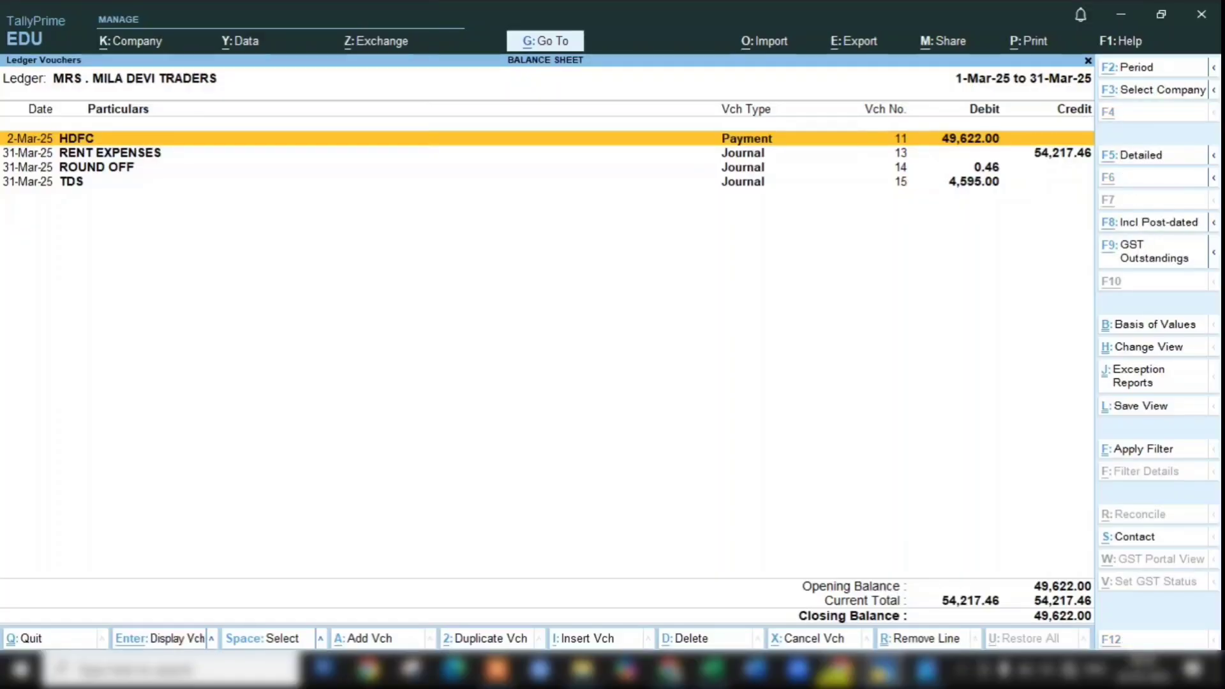
Step: Set the ledger period to 1-4-2024 through 31-3-2025 and review the March TDS entry
{"action": "key", "text": "alt+F2"}
{"action": "type", "text": "A24"}
{"action": "key", "text": "Return"}
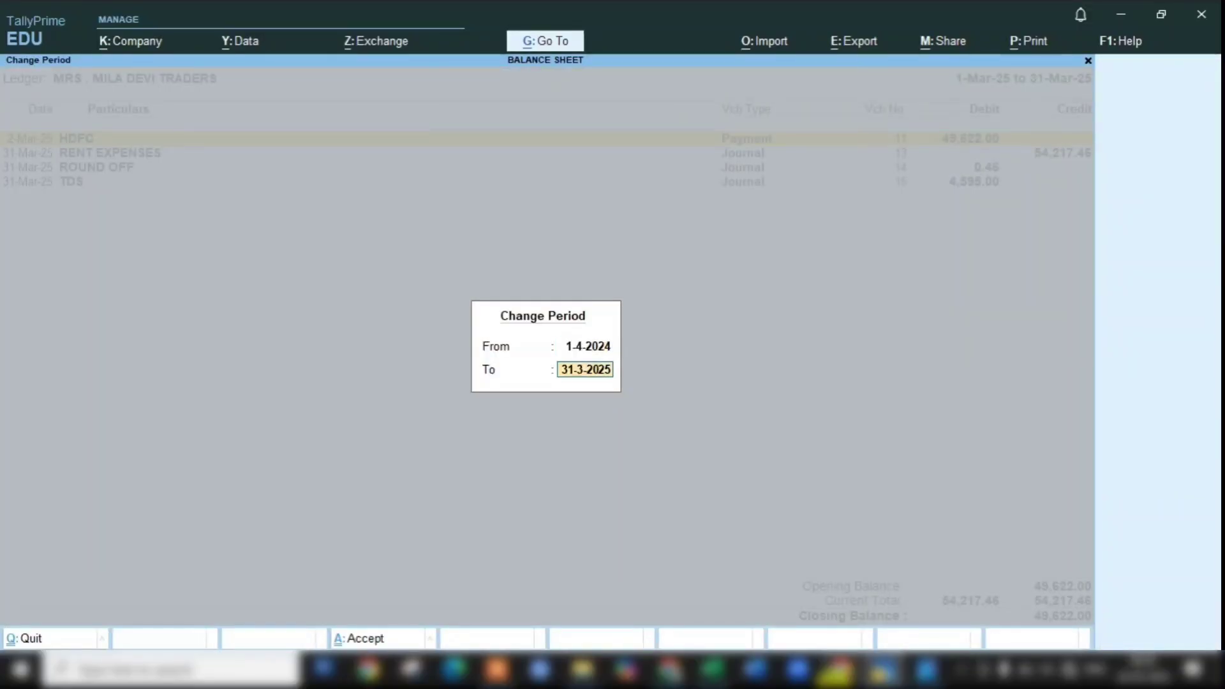
{"action": "key", "text": "Return"}
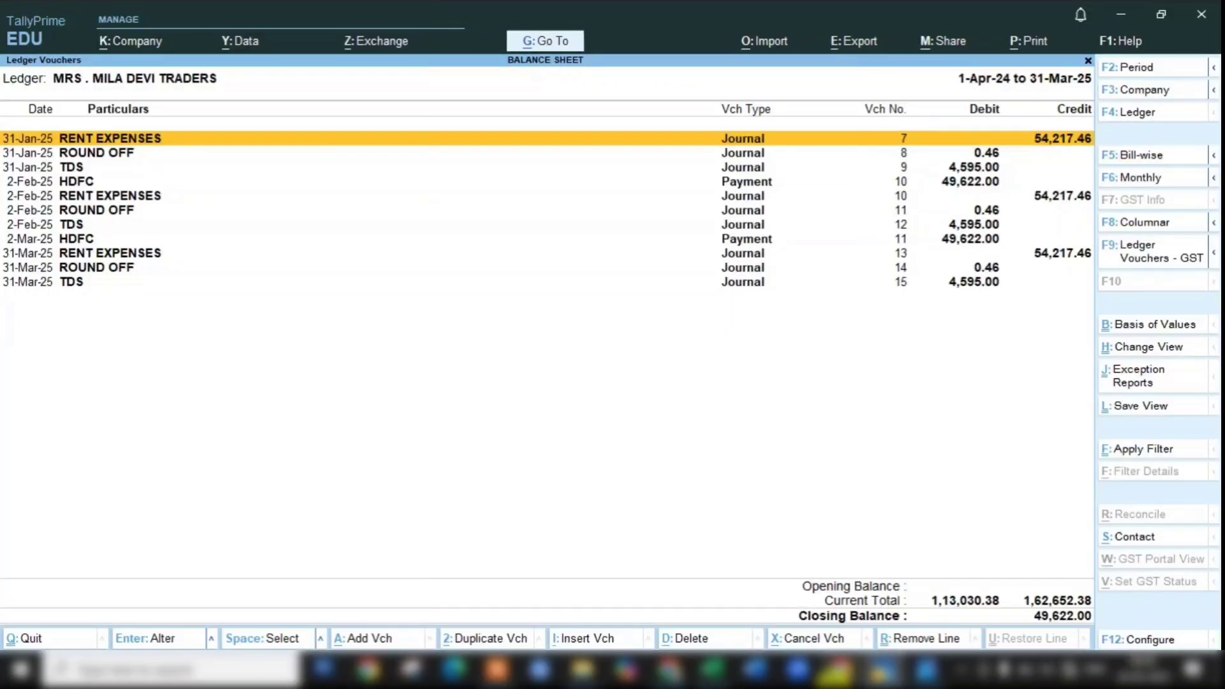
{"action": "key", "text": "Down"}
{"action": "key", "text": "Down"}
{"action": "key", "text": "Down"}
{"action": "key", "text": "Down"}
{"action": "key", "text": "Down"}
{"action": "key", "text": "Down"}
{"action": "key", "text": "Down"}
{"action": "key", "text": "Down"}
{"action": "key", "text": "Down"}
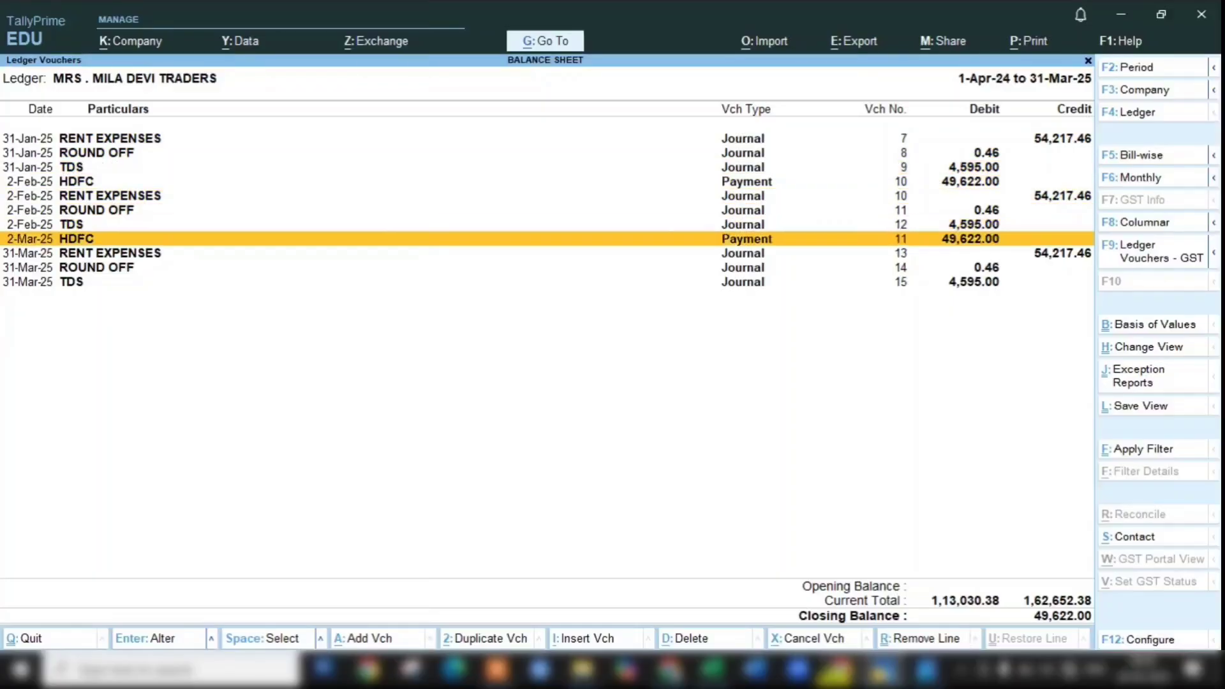
{"action": "key", "text": "Down"}
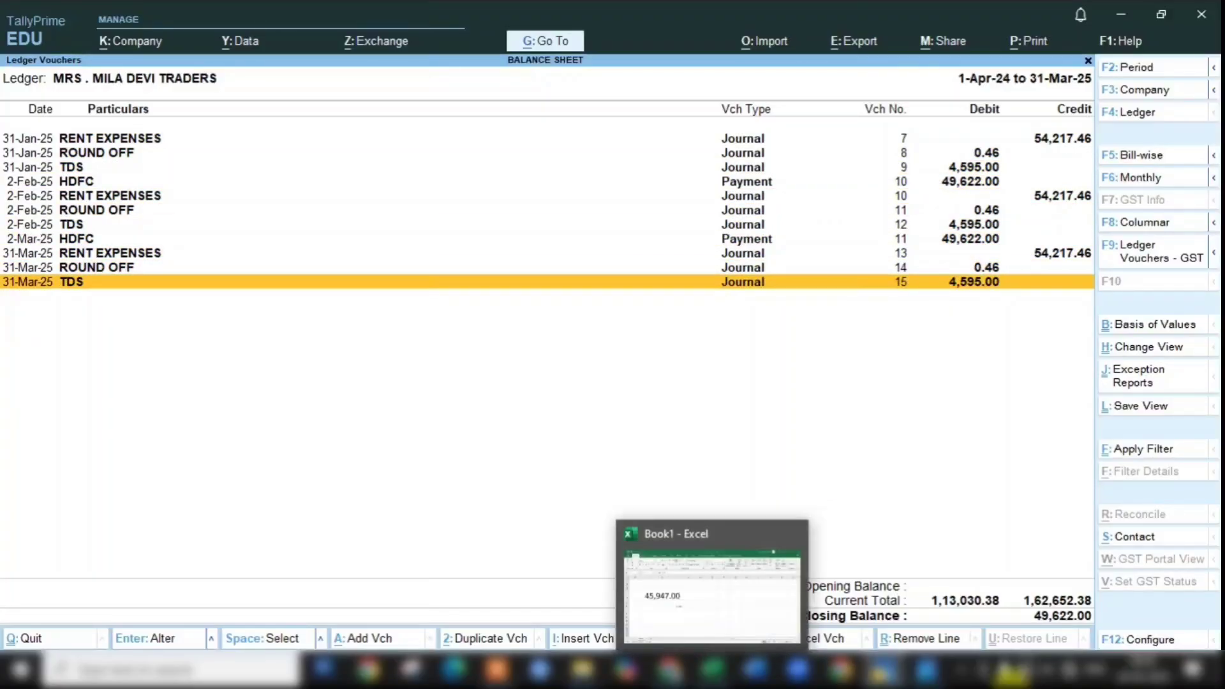
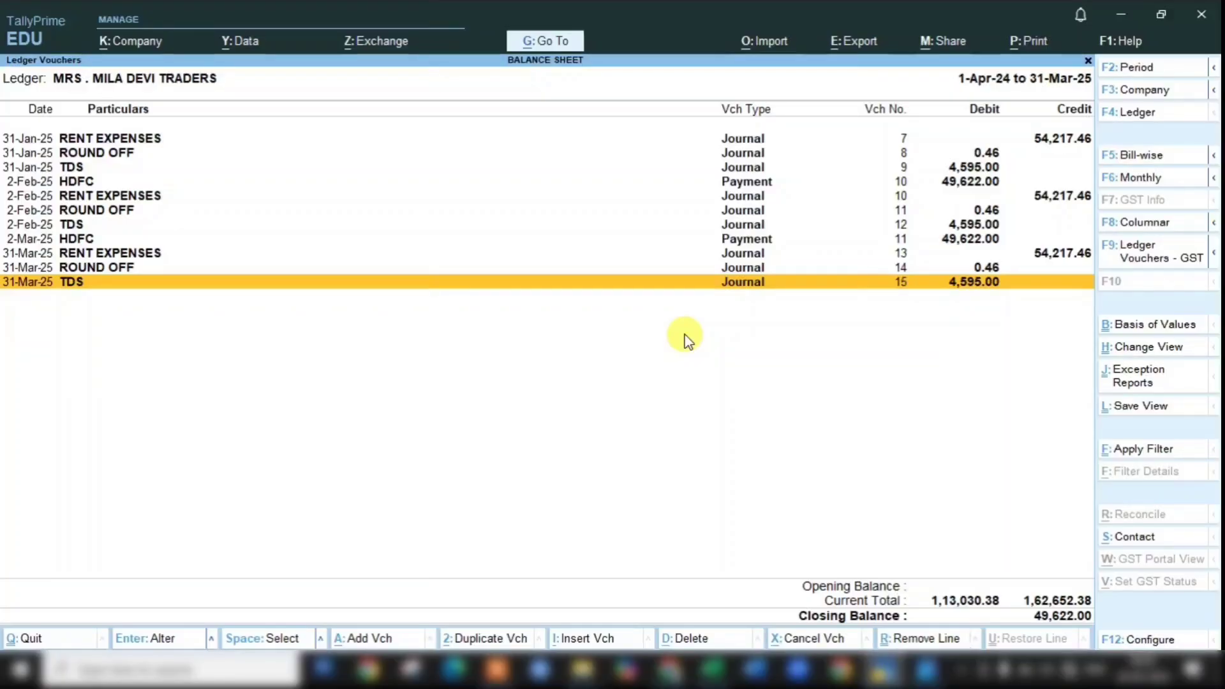
Step: Leave the trader's ledger vouchers report (closing 49,622.00) and highlight Vouchers on the Gateway of Tally
{"action": "key", "text": "Escape"}
{"action": "key", "text": "Escape"}
{"action": "key", "text": "Escape"}
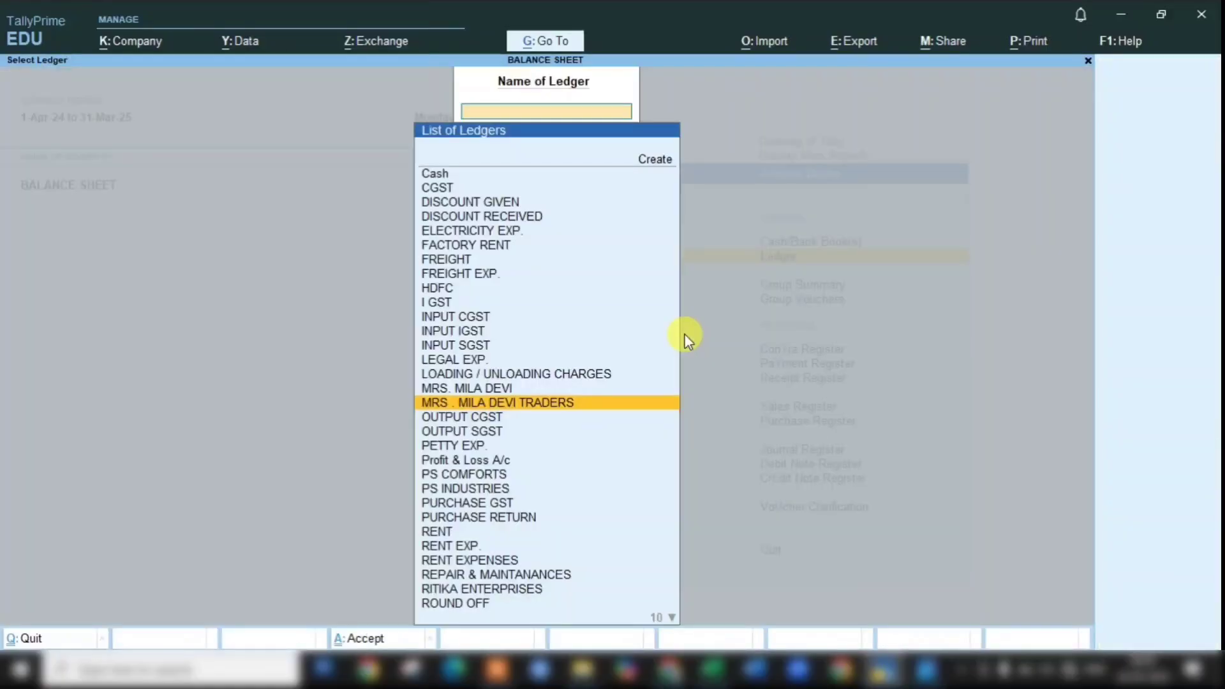
{"action": "key", "text": "Escape"}
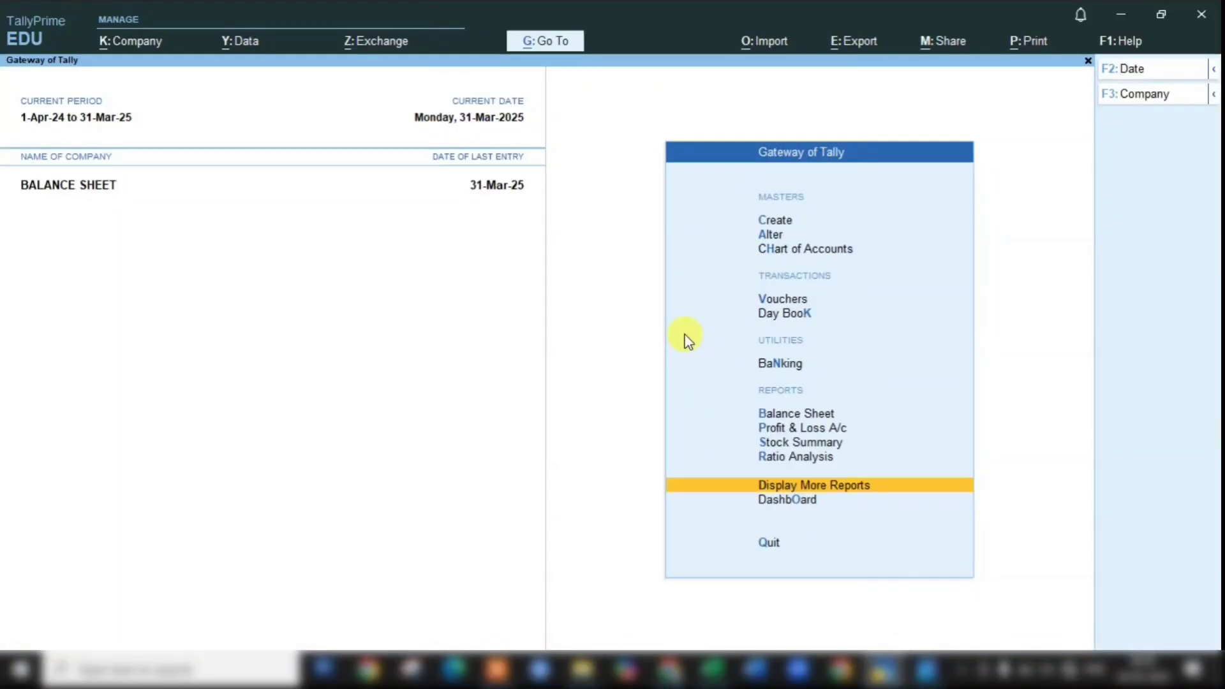
{"action": "key", "text": "Up"}
{"action": "key", "text": "Up"}
{"action": "key", "text": "Up"}
{"action": "key", "text": "Up"}
{"action": "key", "text": "Up"}
{"action": "key", "text": "Up"}
{"action": "key", "text": "Up"}
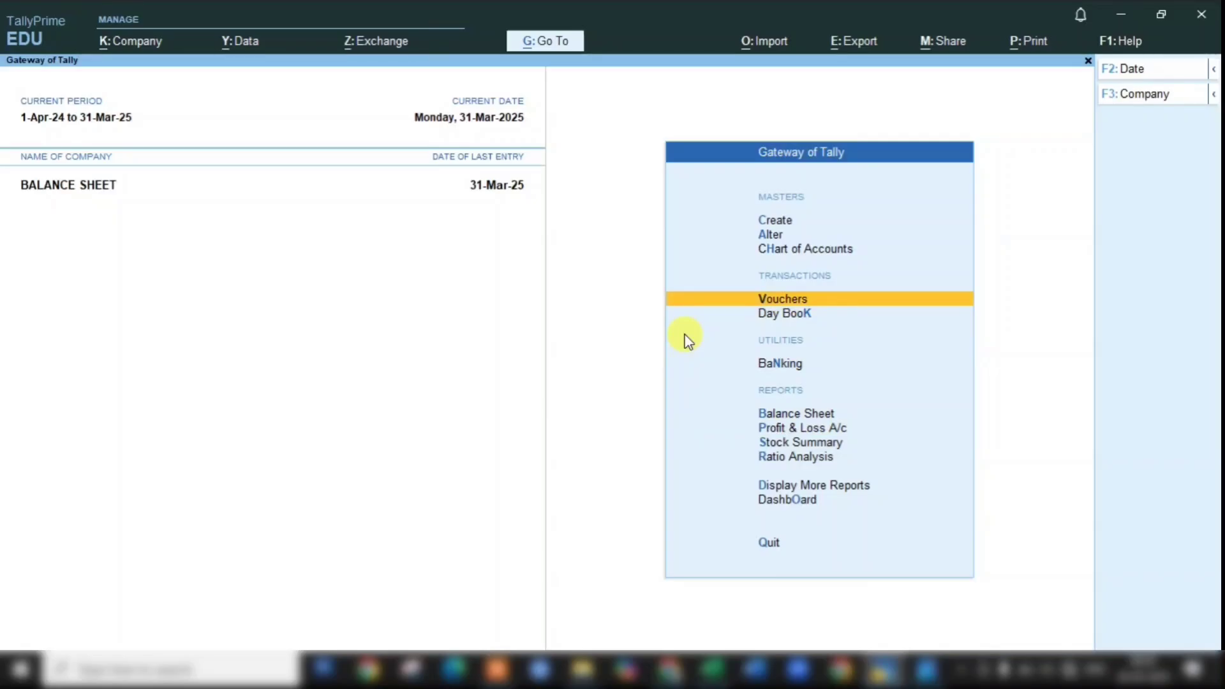
Step: Start journal 16 with the trader's ledger debited 49,622.00
{"action": "key", "text": "Return"}
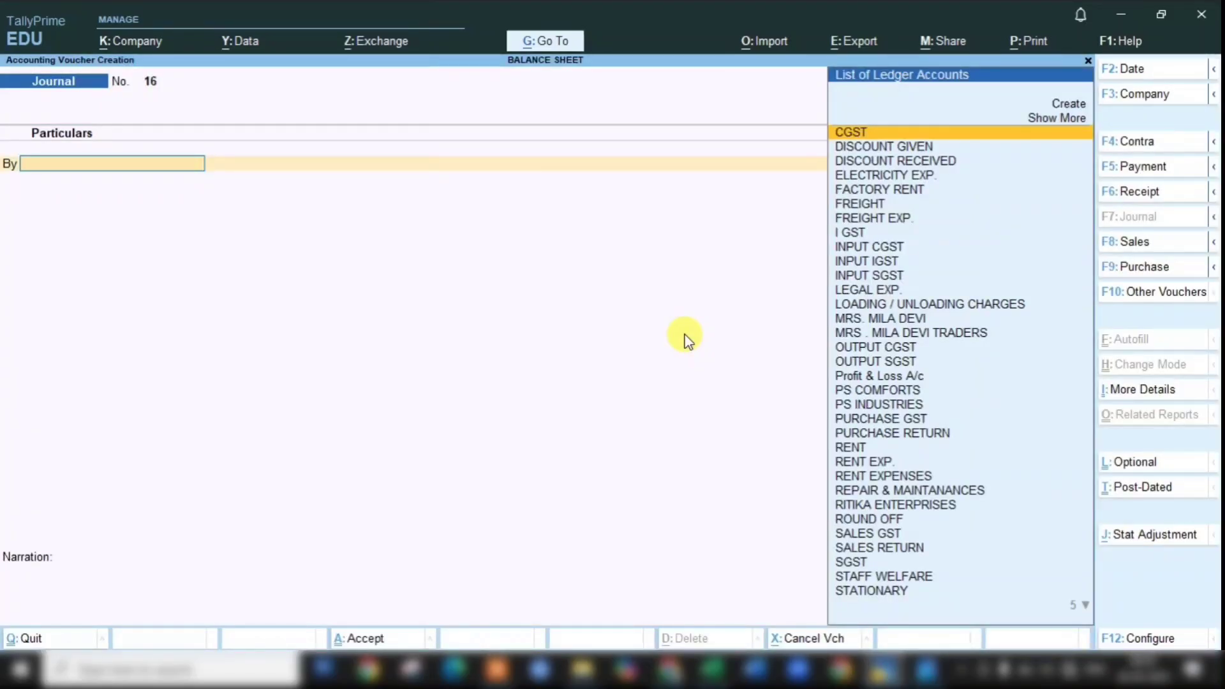
{"action": "type", "text": "MIL"}
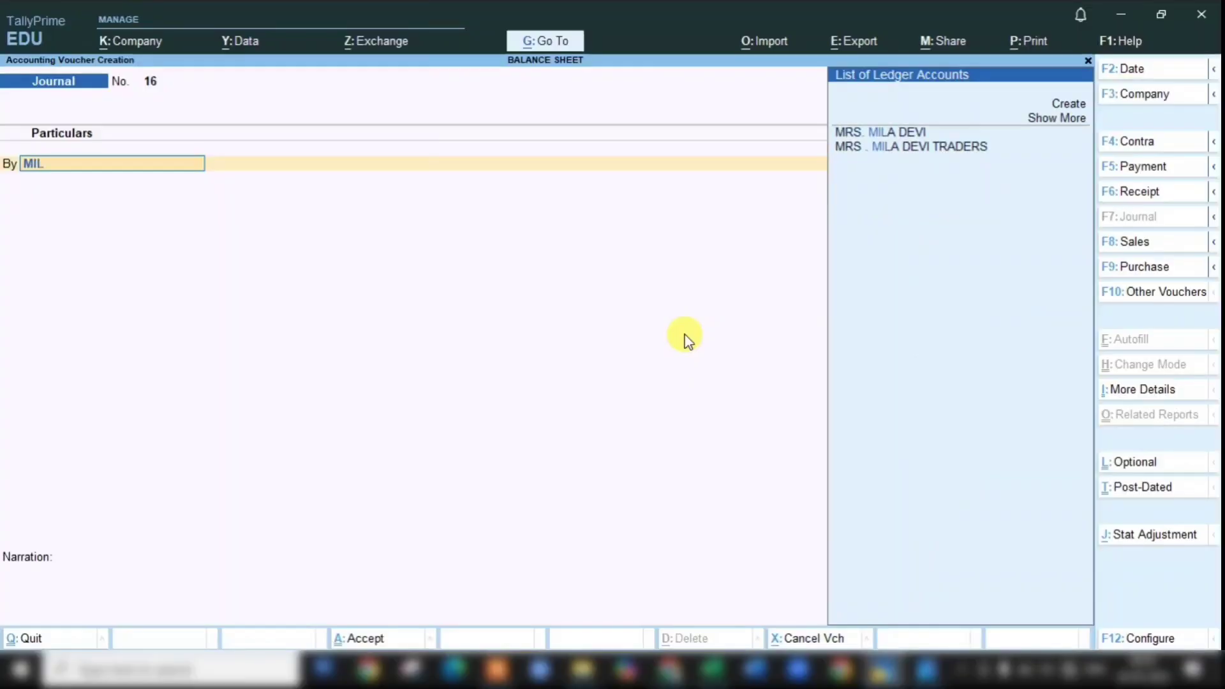
{"action": "key", "text": "Down"}
{"action": "key", "text": "Return"}
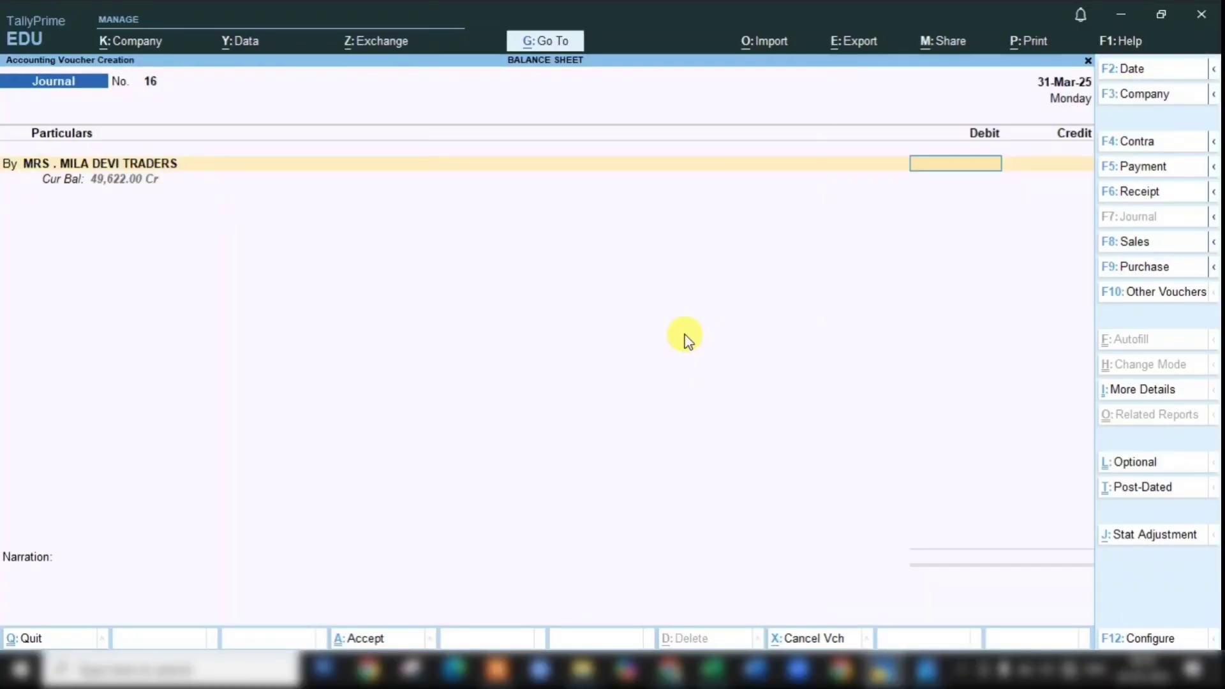
{"action": "type", "text": "49,622"}
{"action": "key", "text": "Return"}
{"action": "key", "text": "Return"}
{"action": "key", "text": "Return"}
{"action": "key", "text": "Return"}
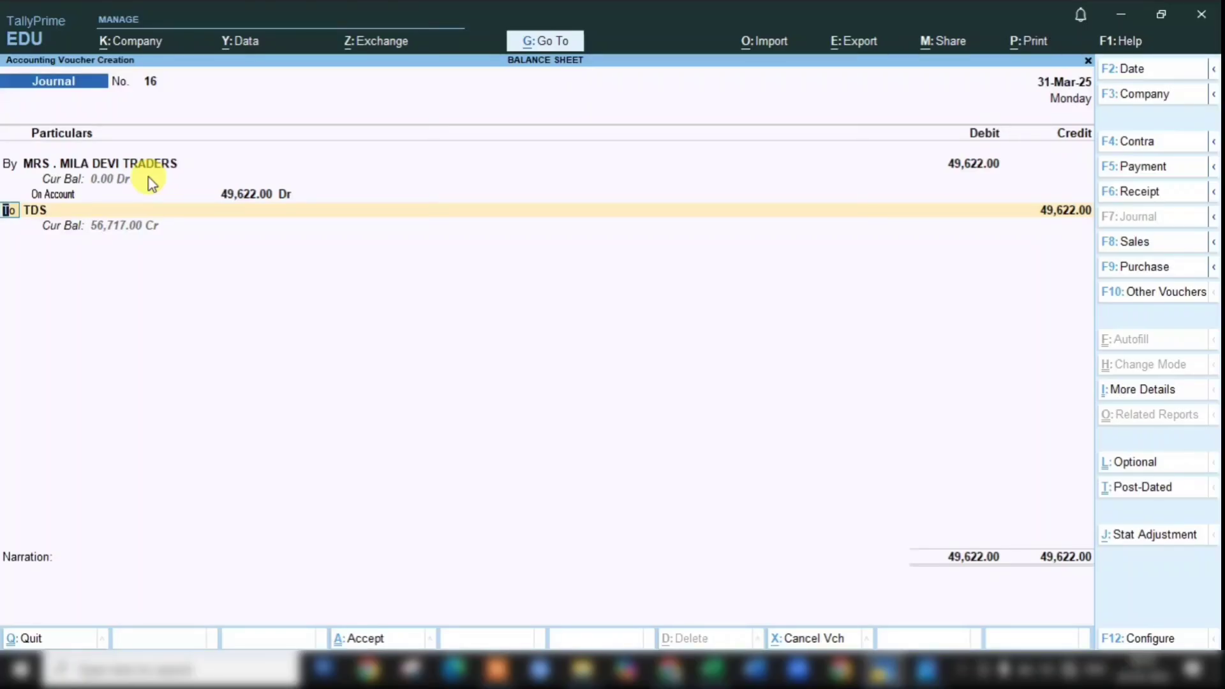
Step: Move to the credit line and bring up a blank ledger creation form for it
{"action": "key", "text": "Return"}
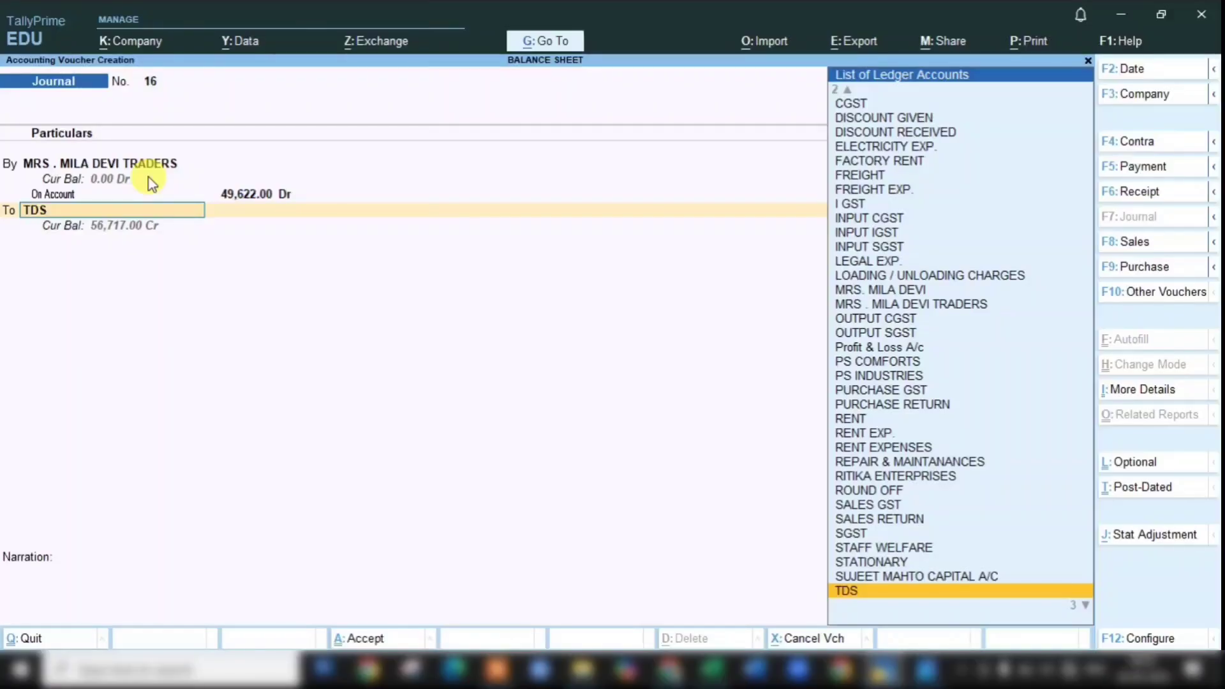
{"action": "key", "text": "ctrl"}
{"action": "key", "text": "alt+c"}
Step: Create the ledger RENT PAYABLE under Provisions as the credit side
{"action": "type", "text": "RE"}
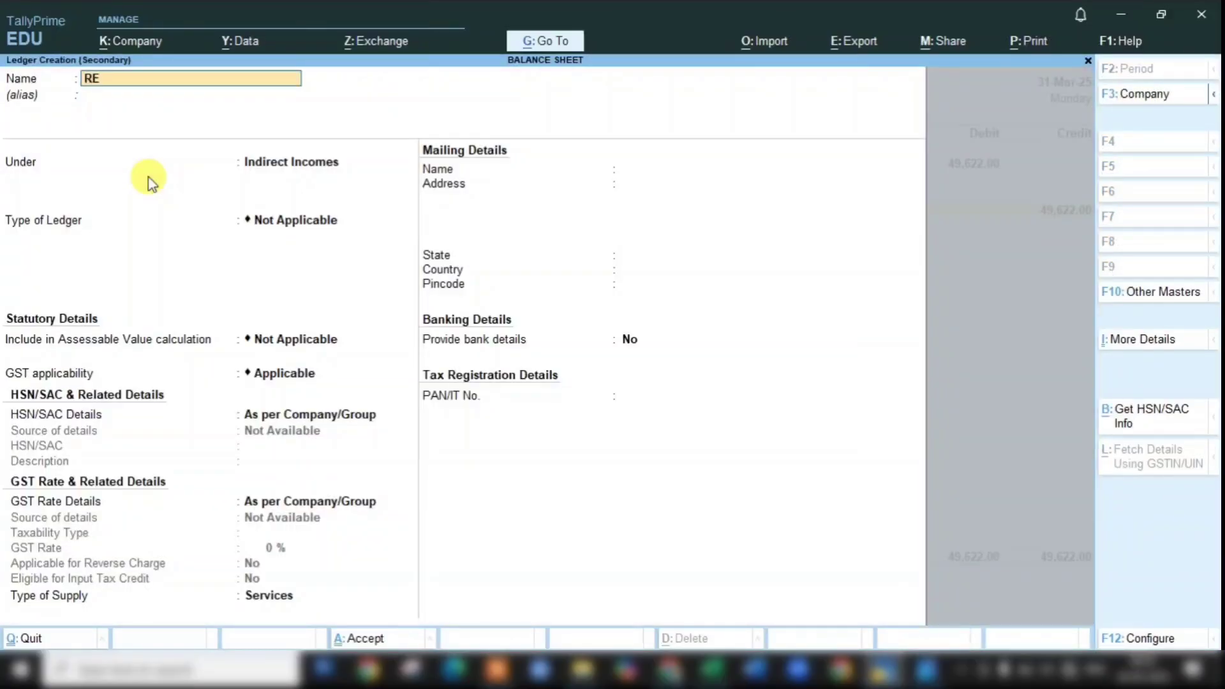
{"action": "type", "text": "NT PAYABLE"}
{"action": "key", "text": "Return"}
{"action": "key", "text": "Return"}
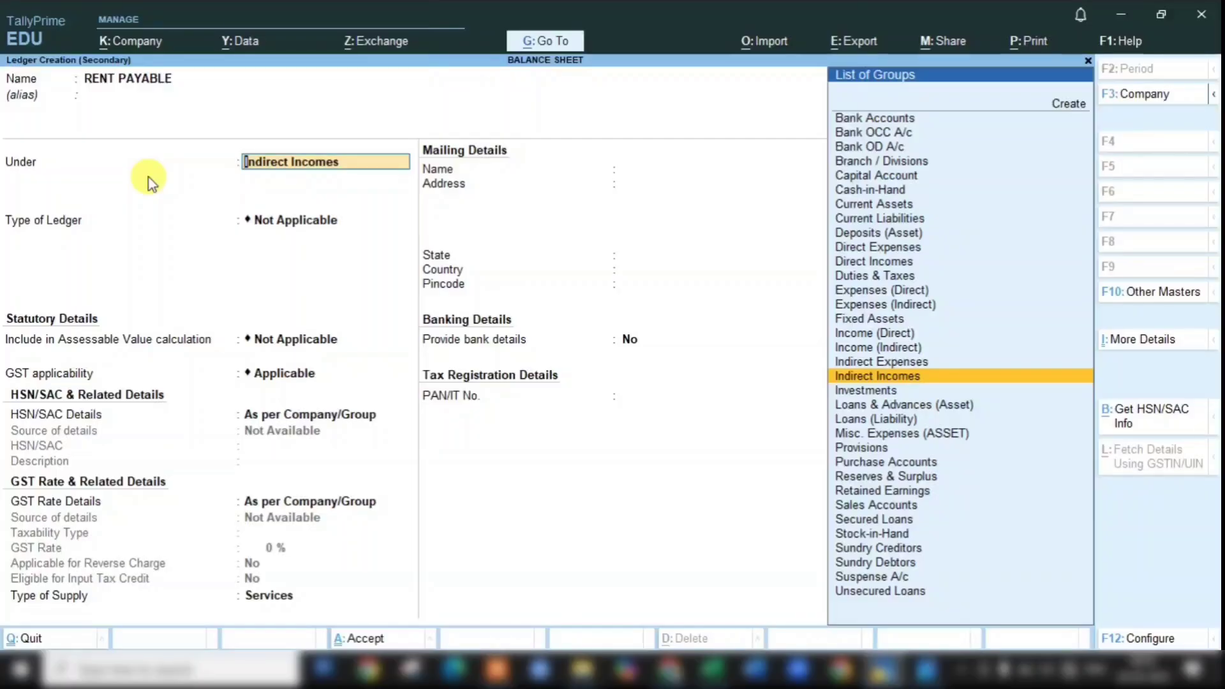
{"action": "type", "text": "PROV"}
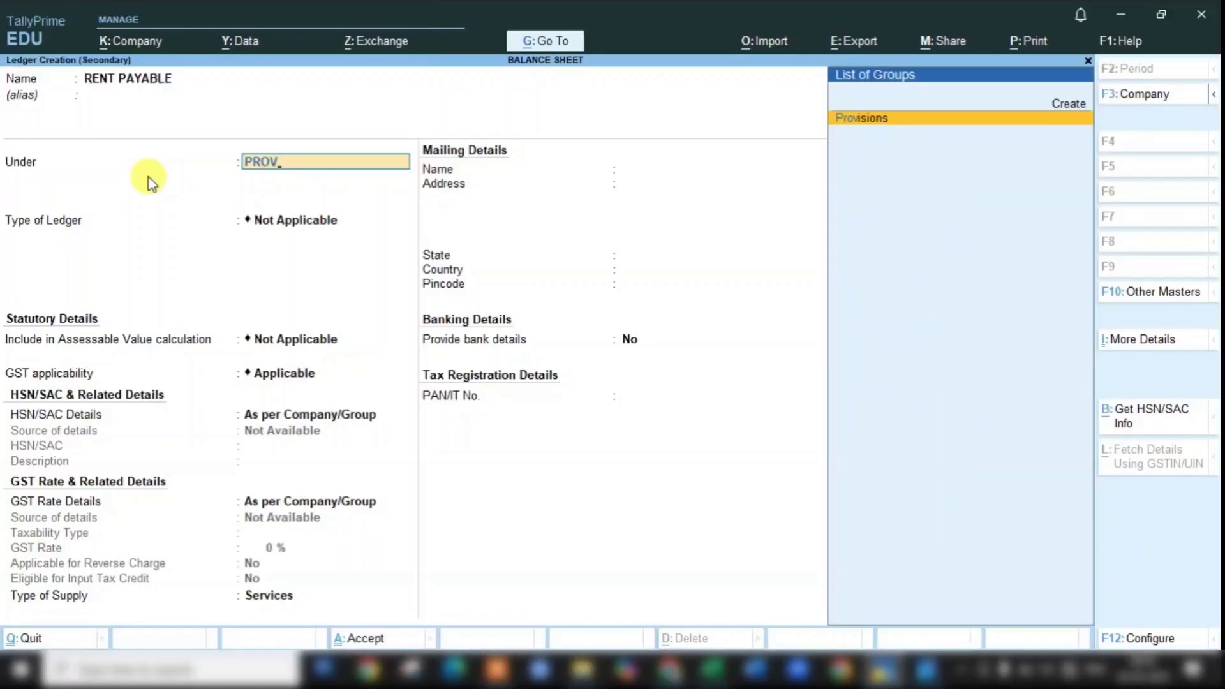
{"action": "key", "text": "Return"}
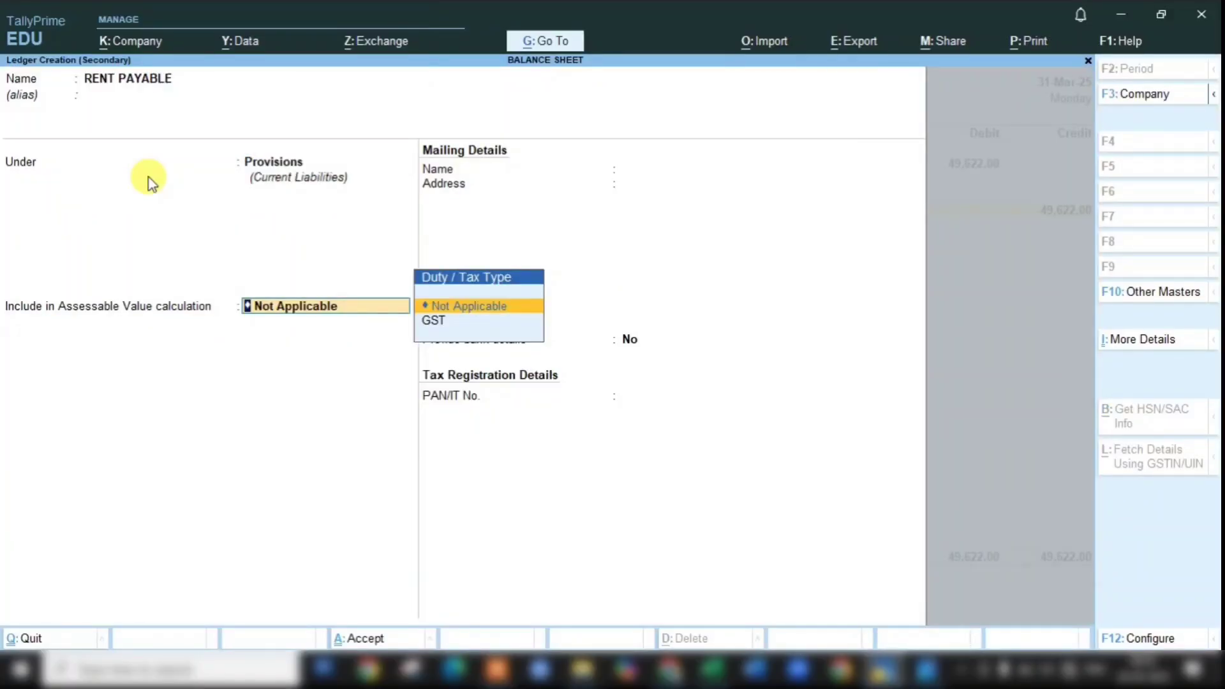
{"action": "key", "text": "Return"}
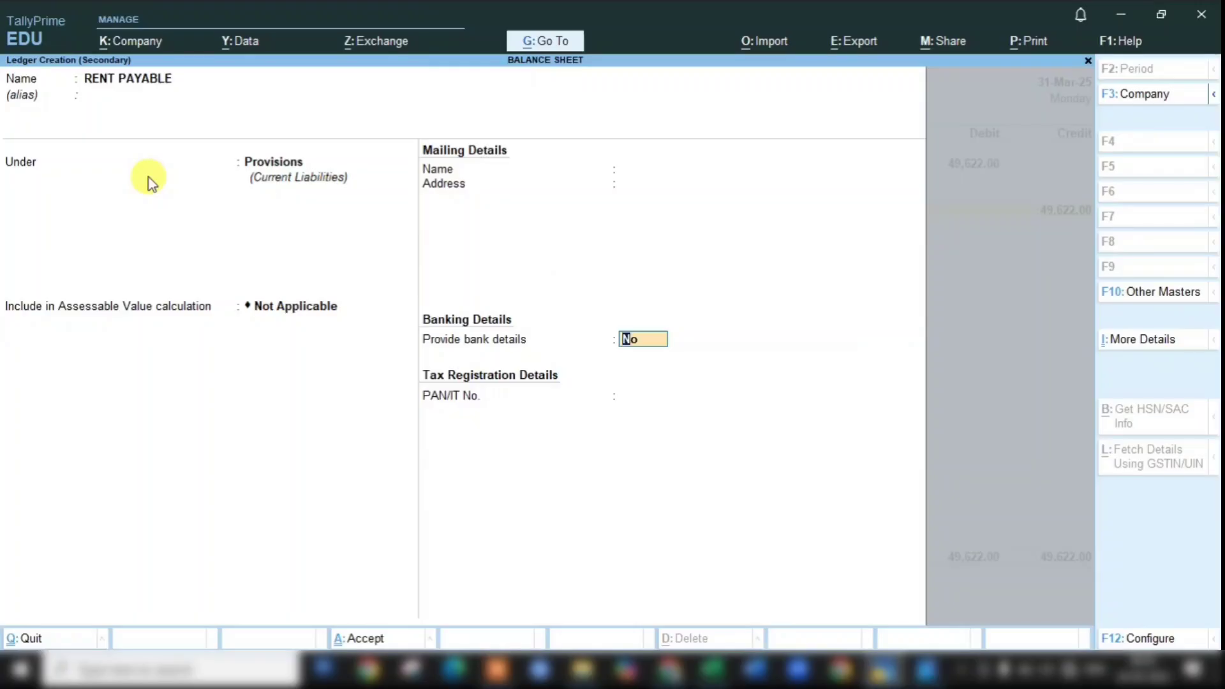
{"action": "key", "text": "Return"}
{"action": "key", "text": "Return"}
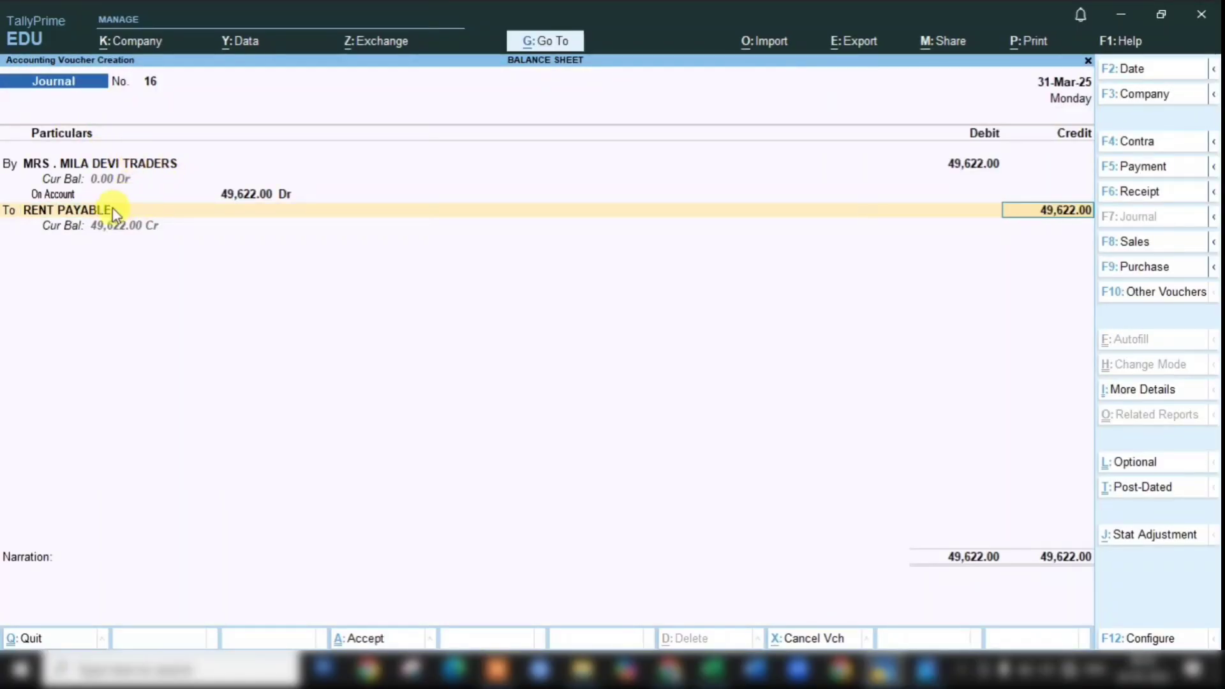
Step: Add the narration 'PROVISION FOR RENT' and save journal 16
{"action": "key", "text": "Return"}
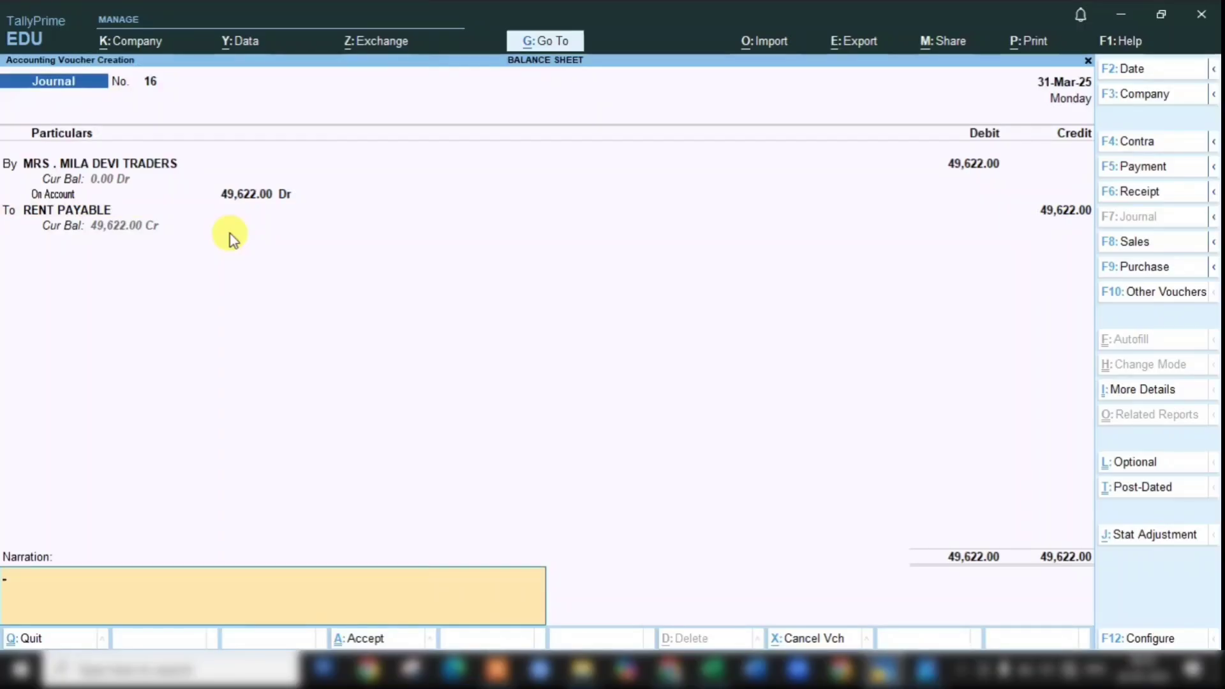
{"action": "type", "text": "PROVISION FOR RENT"}
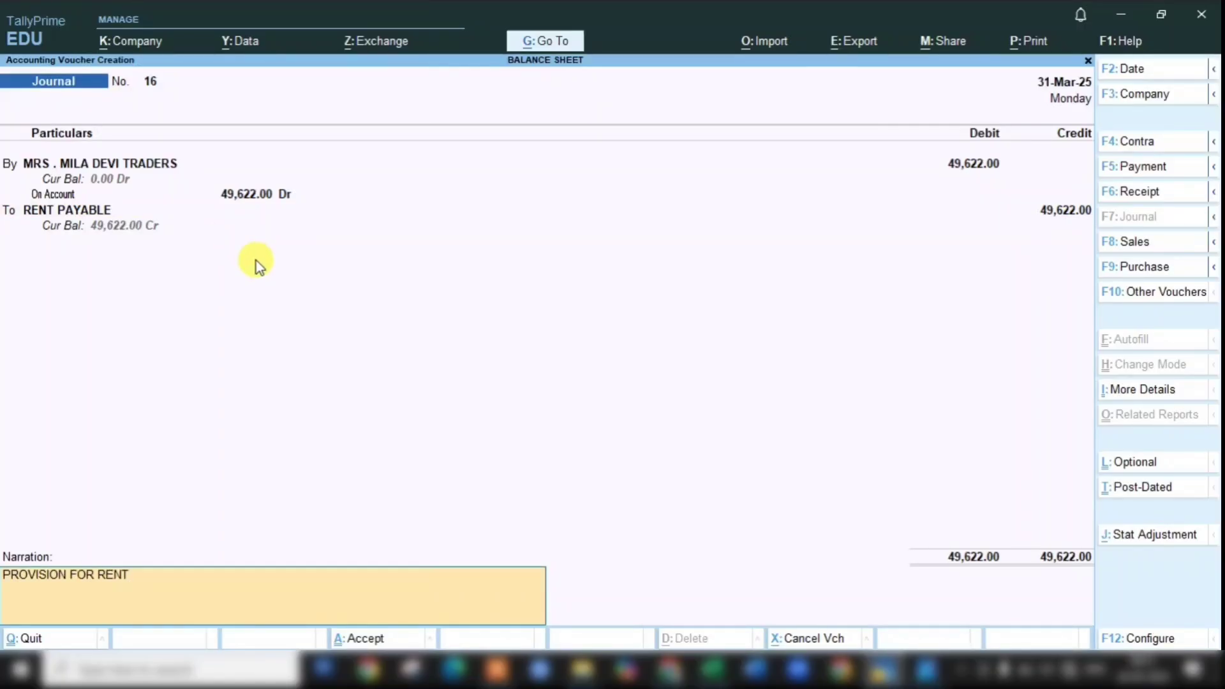
{"action": "key", "text": "Return"}
{"action": "key", "text": "Return"}
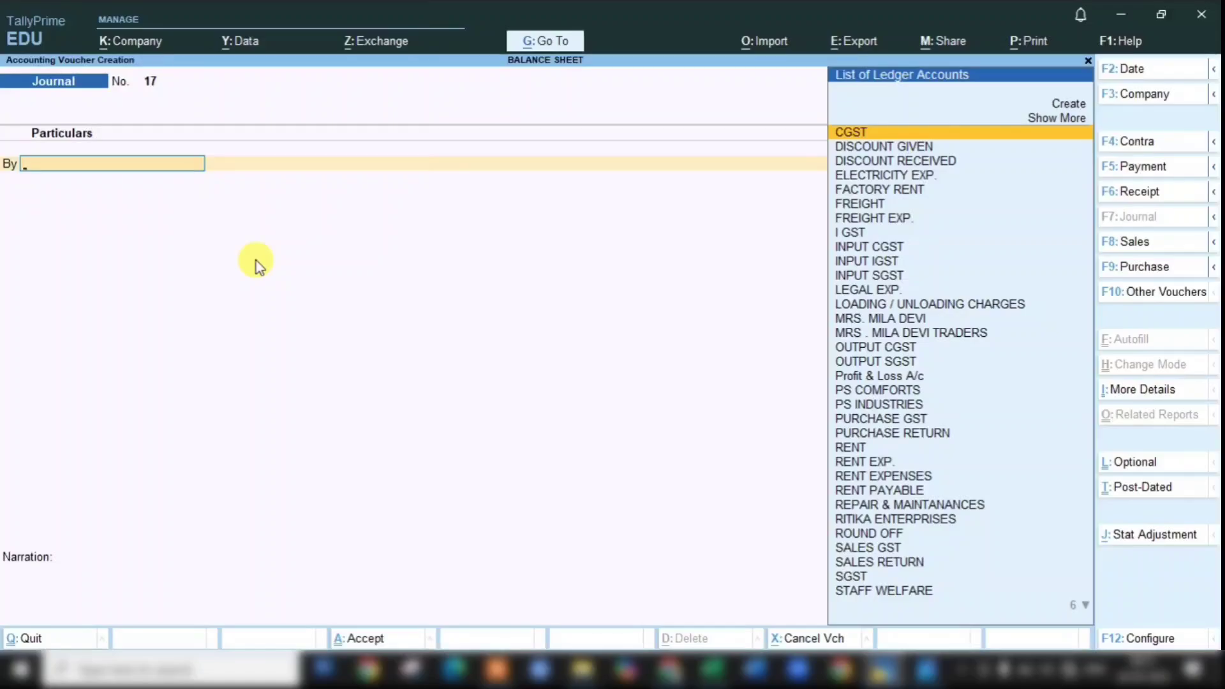
Step: Debit TDS 4,595.00 on journal 17
{"action": "type", "text": "TDS"}
{"action": "key", "text": "Return"}
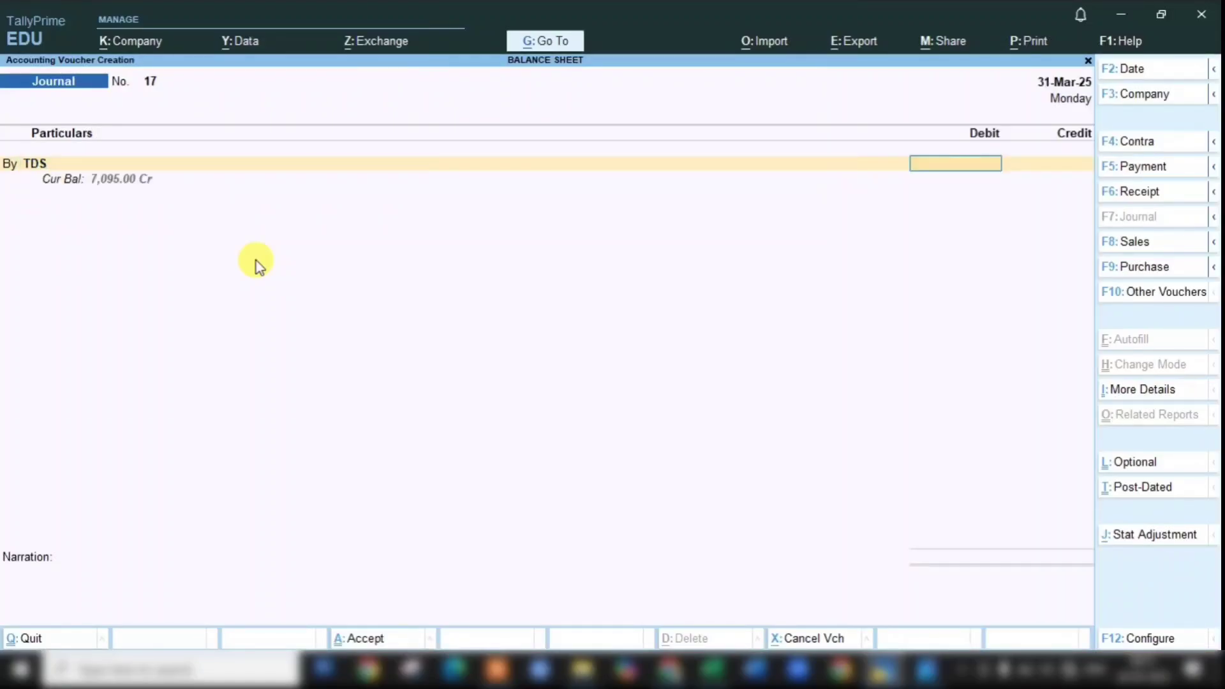
{"action": "type", "text": "4595"}
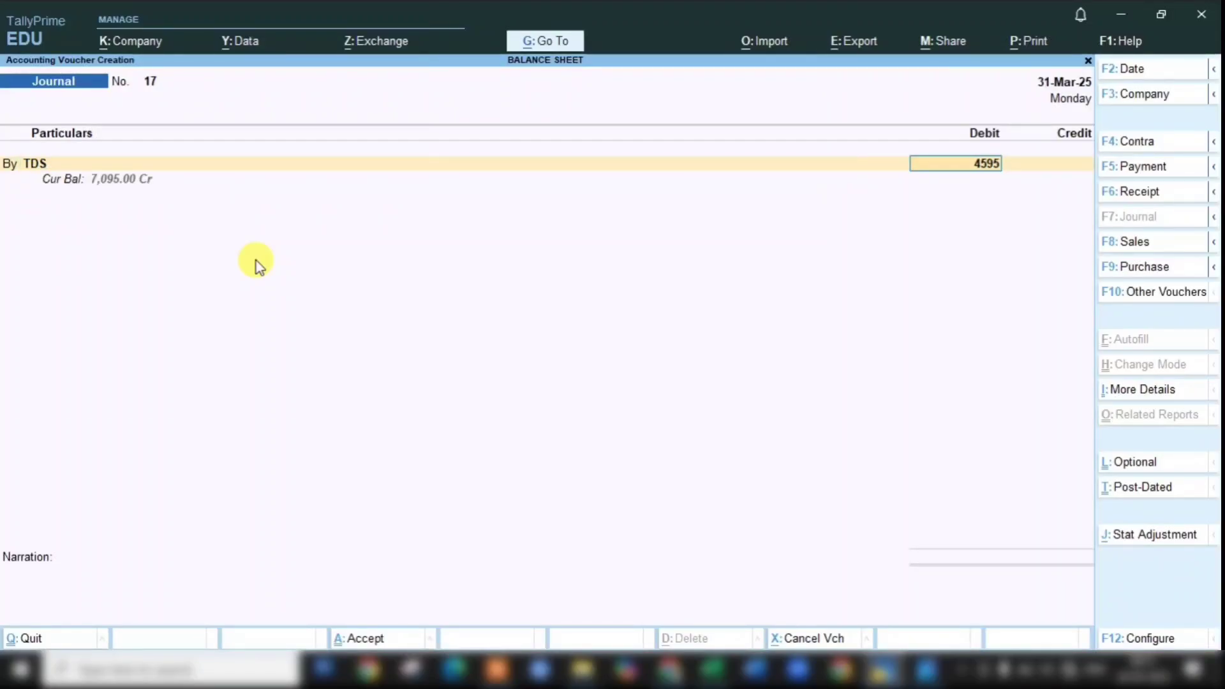
{"action": "key", "text": "Return"}
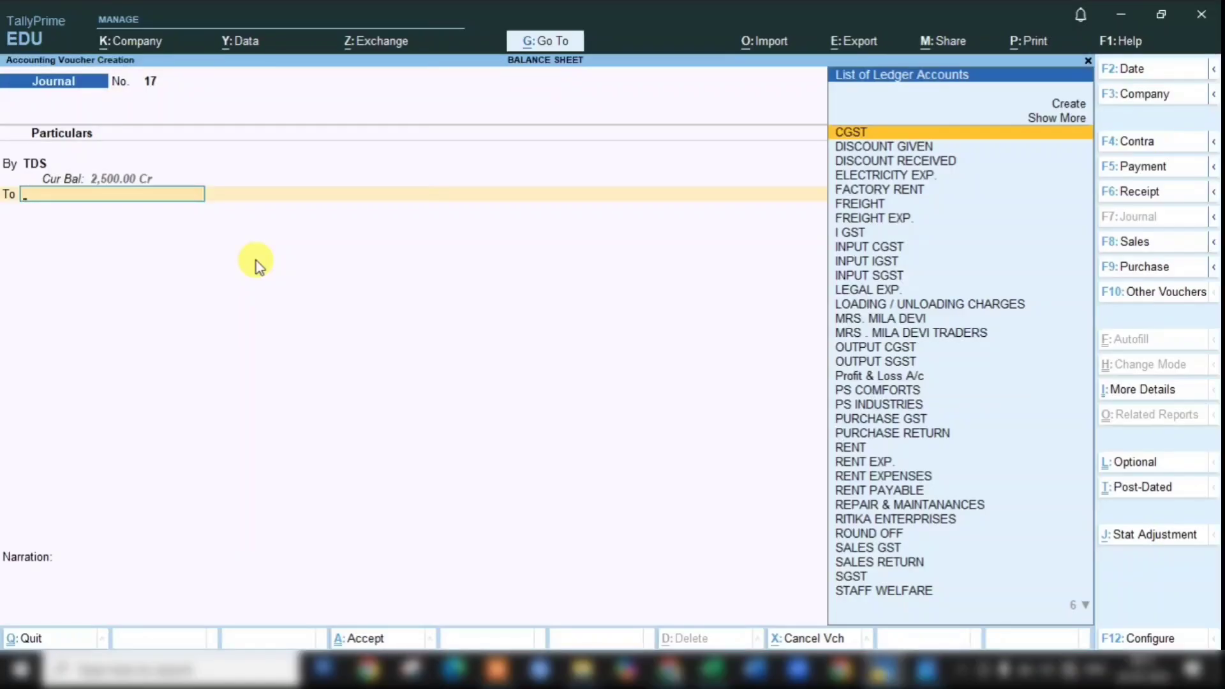
Step: Create a TDS PAYABLE ledger under Provisions and credit it
{"action": "key", "text": "alt+c"}
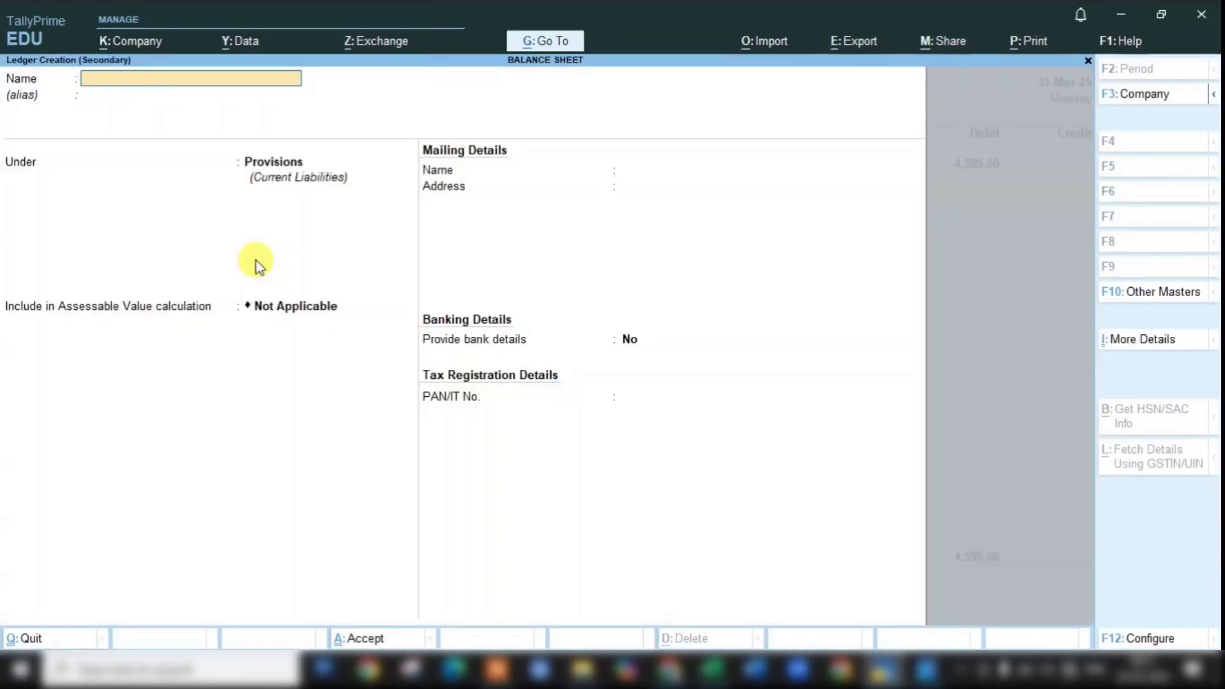
{"action": "type", "text": "TDS PAYAB"}
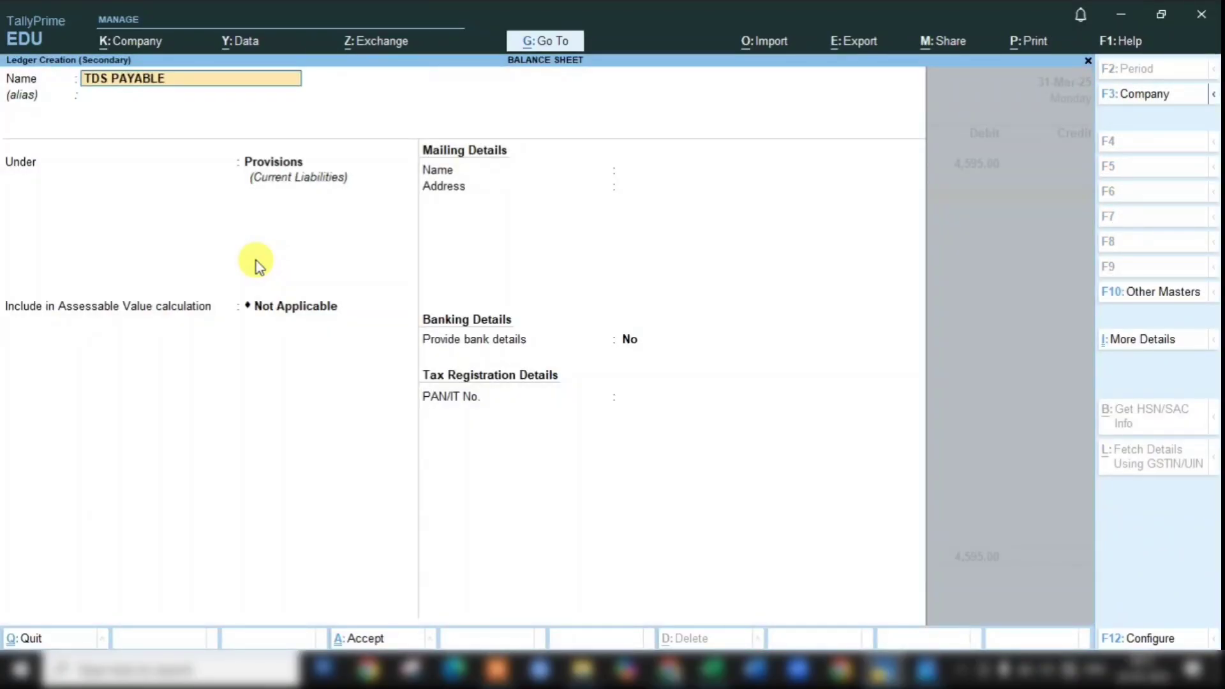
{"action": "type", "text": "LE"}
{"action": "key", "text": "Return"}
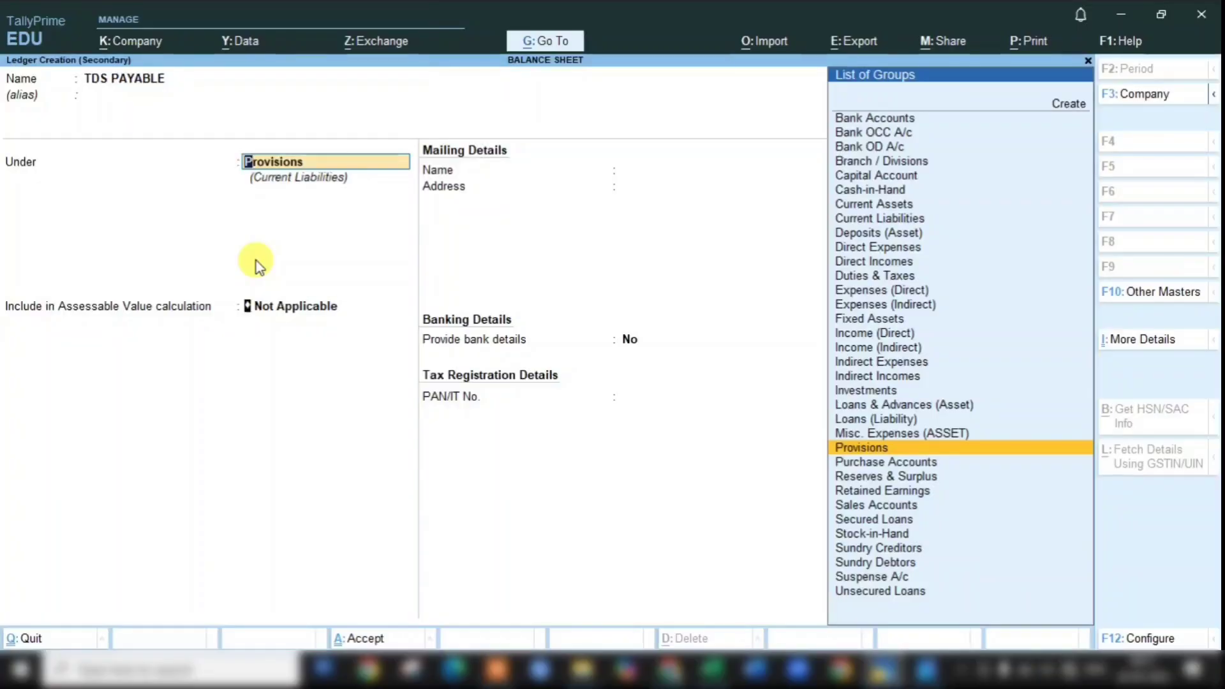
{"action": "key", "text": "Return"}
{"action": "key", "text": "Return"}
{"action": "key", "text": "Return"}
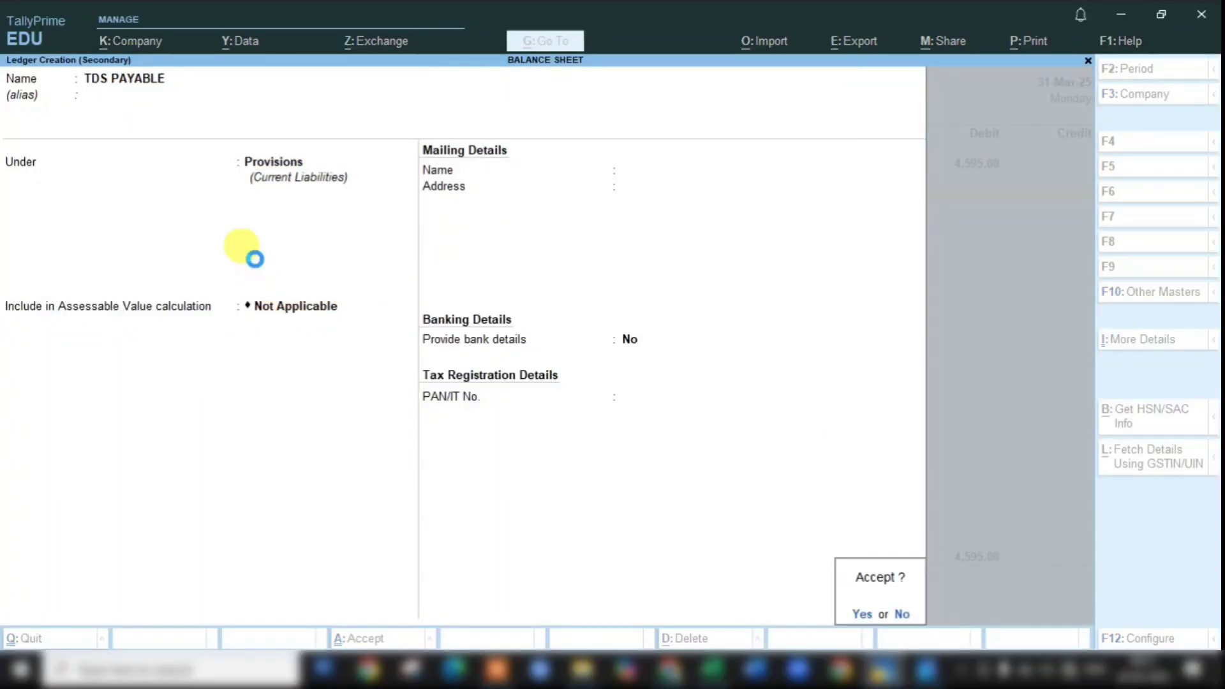
{"action": "key", "text": "Return"}
{"action": "key", "text": "Return"}
Step: Narrate 'PROVISION FOR TDS', save journal 17 and return to the Gateway
{"action": "type", "text": "PROVISION FOR TDS"}
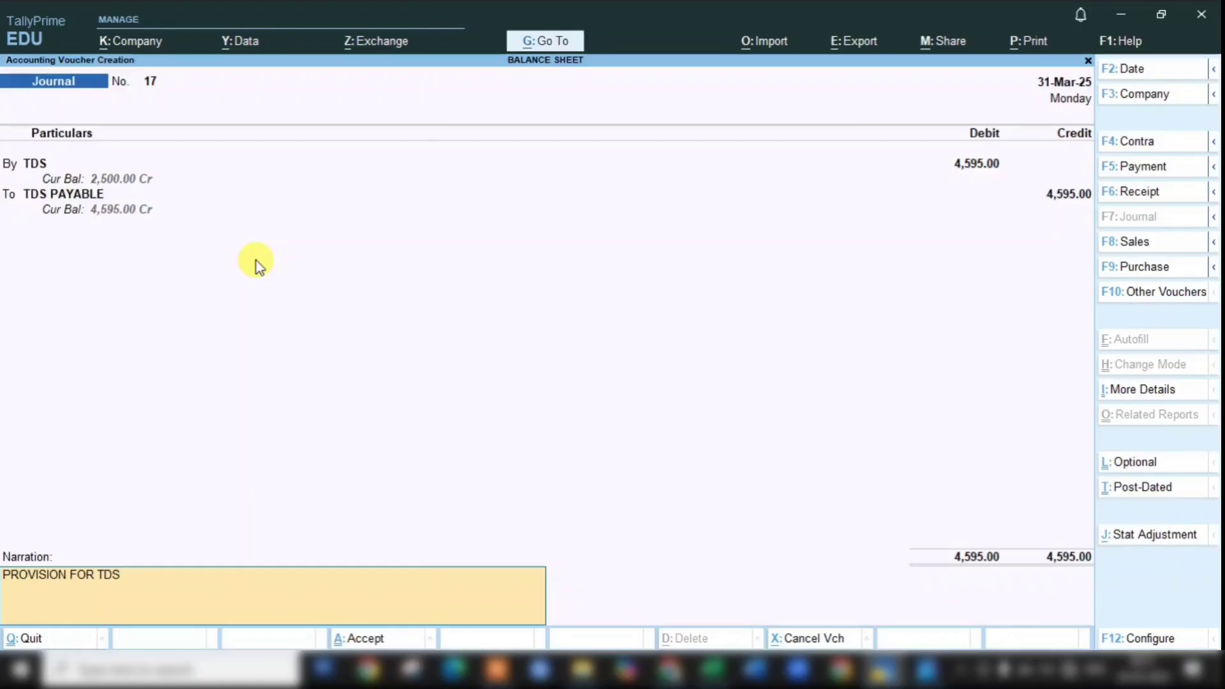
{"action": "key", "text": "Return"}
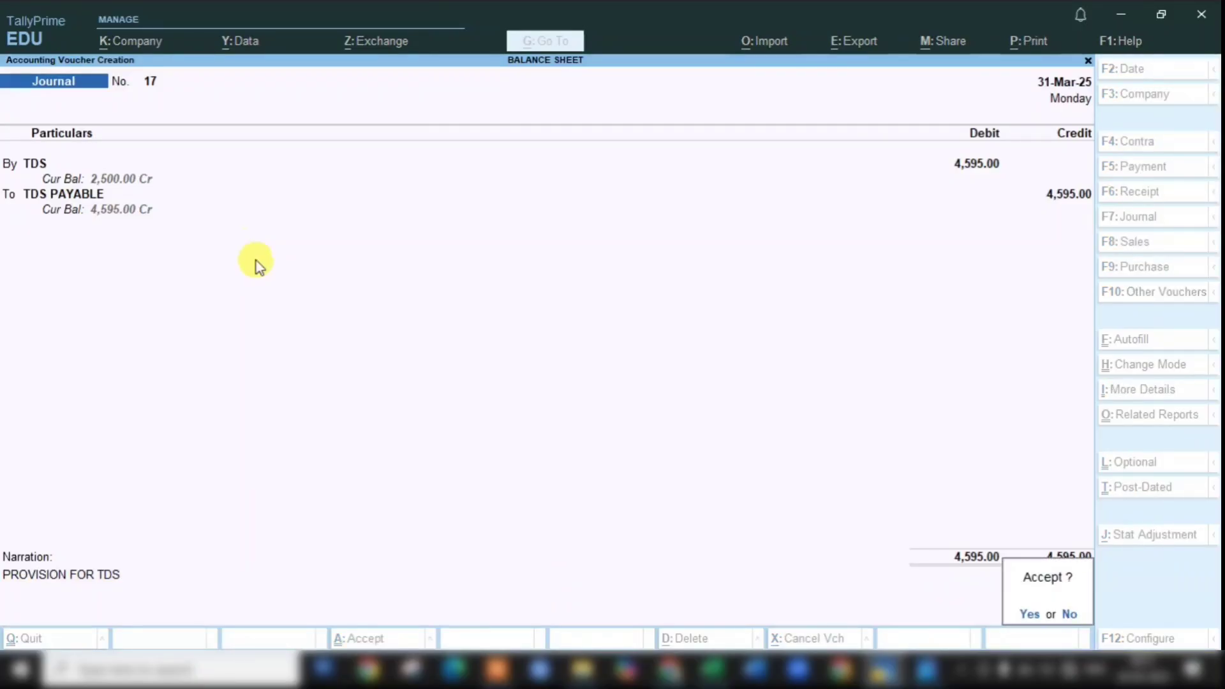
{"action": "key", "text": "Return"}
{"action": "key", "text": "Escape"}
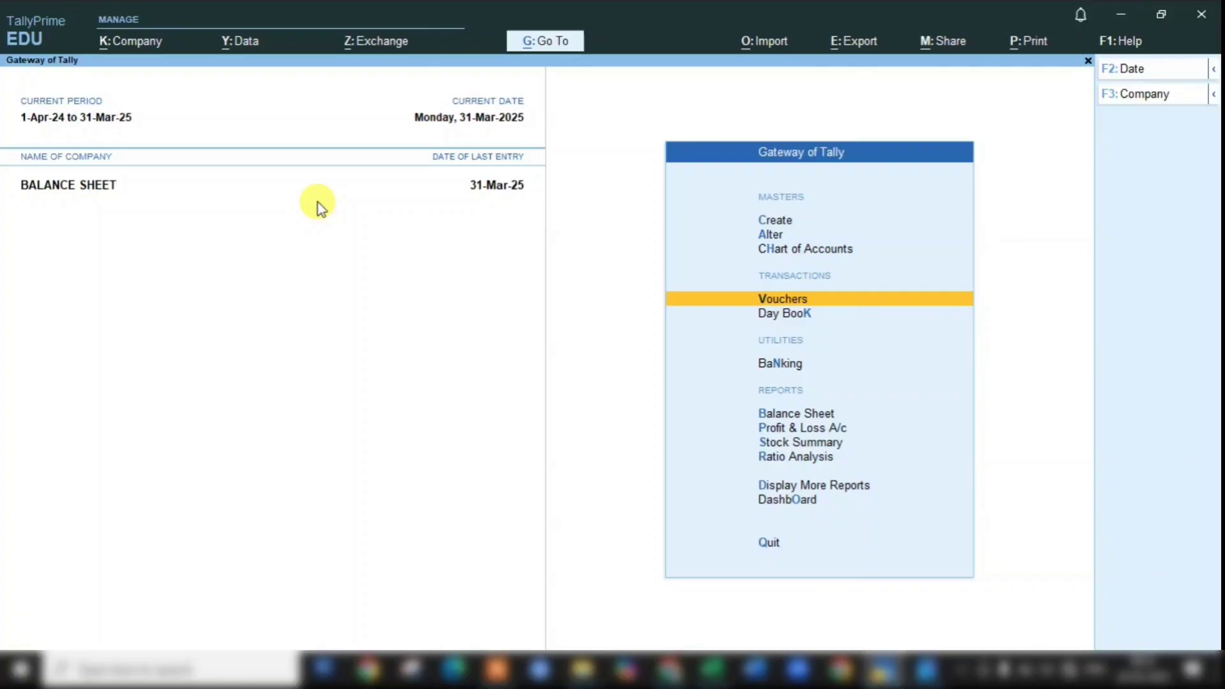
Step: Open the TDS ledger report for the period 1-4-2024 to 31-3-2025
{"action": "type", "text": "dalTDS"}
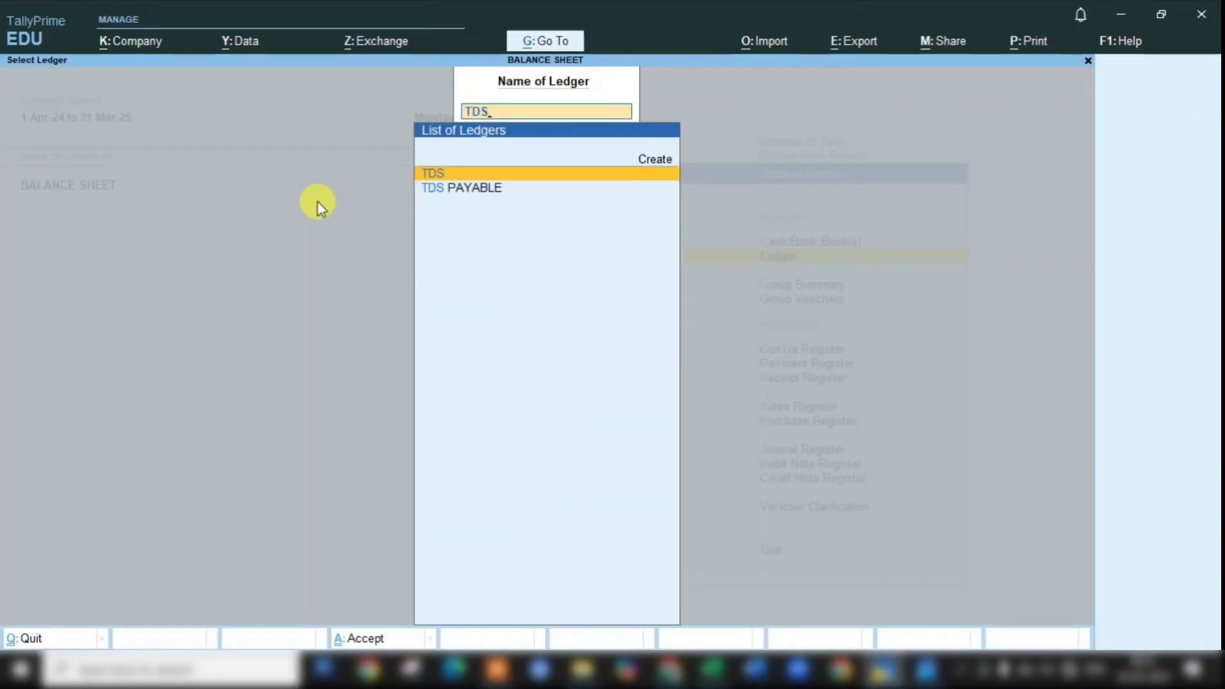
{"action": "key", "text": "Return"}
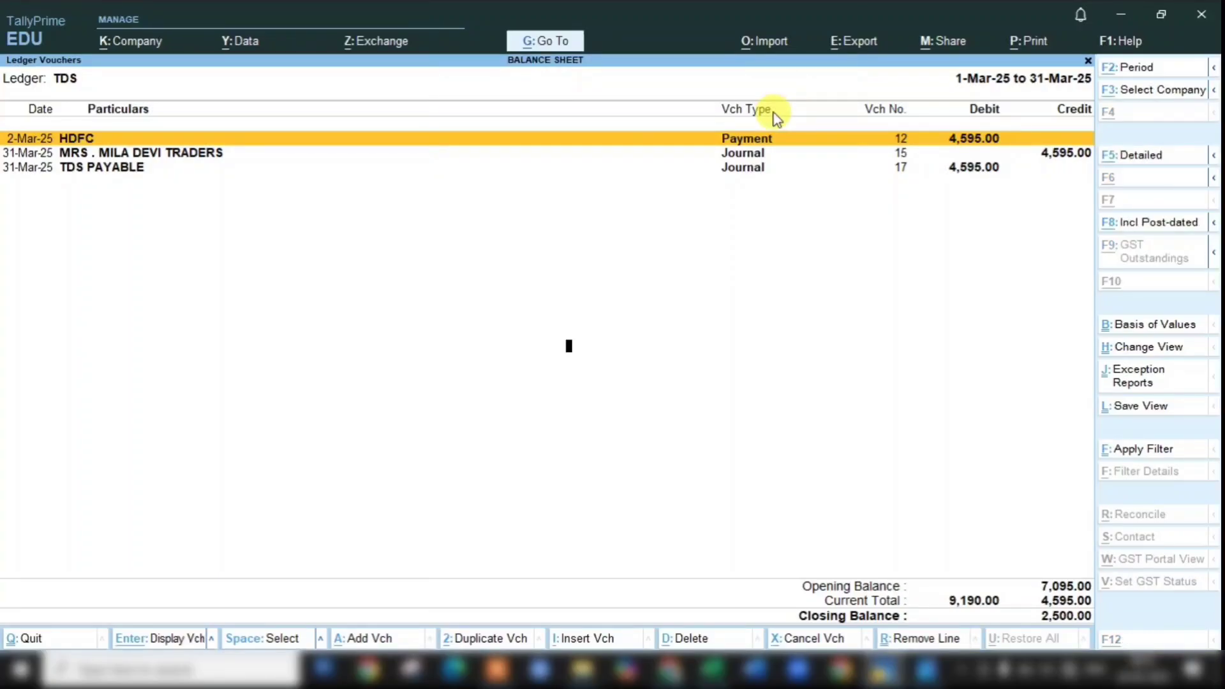
{"action": "key", "text": "alt+F2"}
{"action": "type", "text": "A24"}
{"action": "key", "text": "Return"}
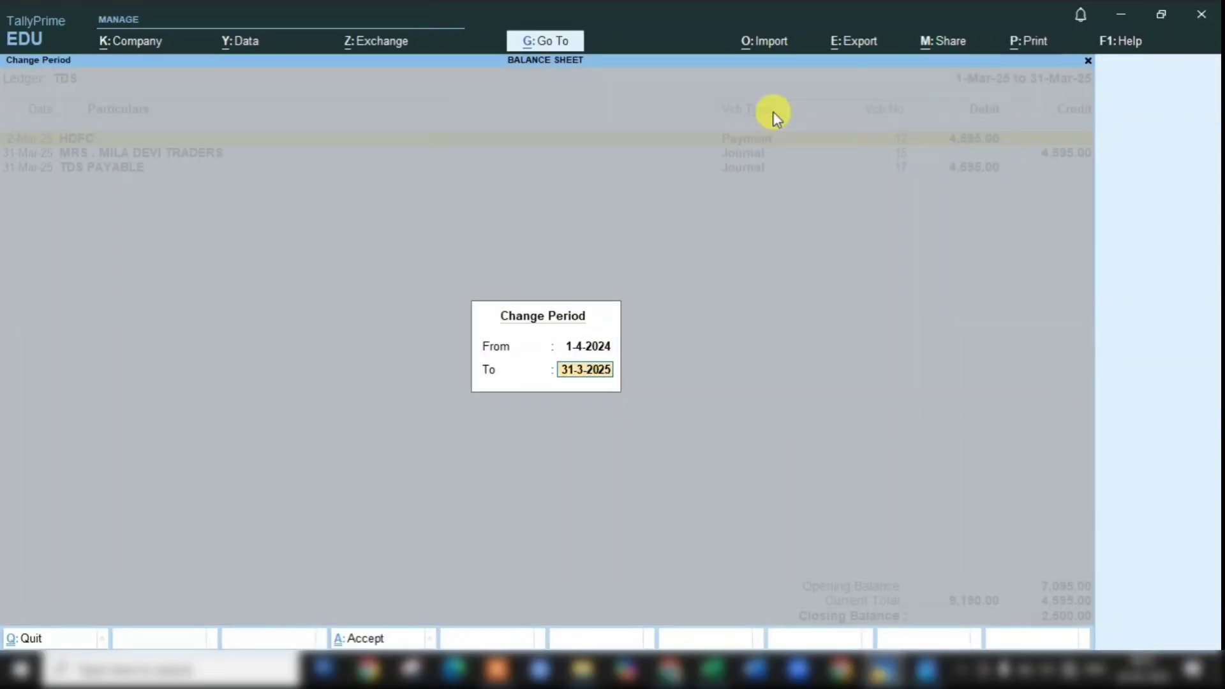
{"action": "key", "text": "Return"}
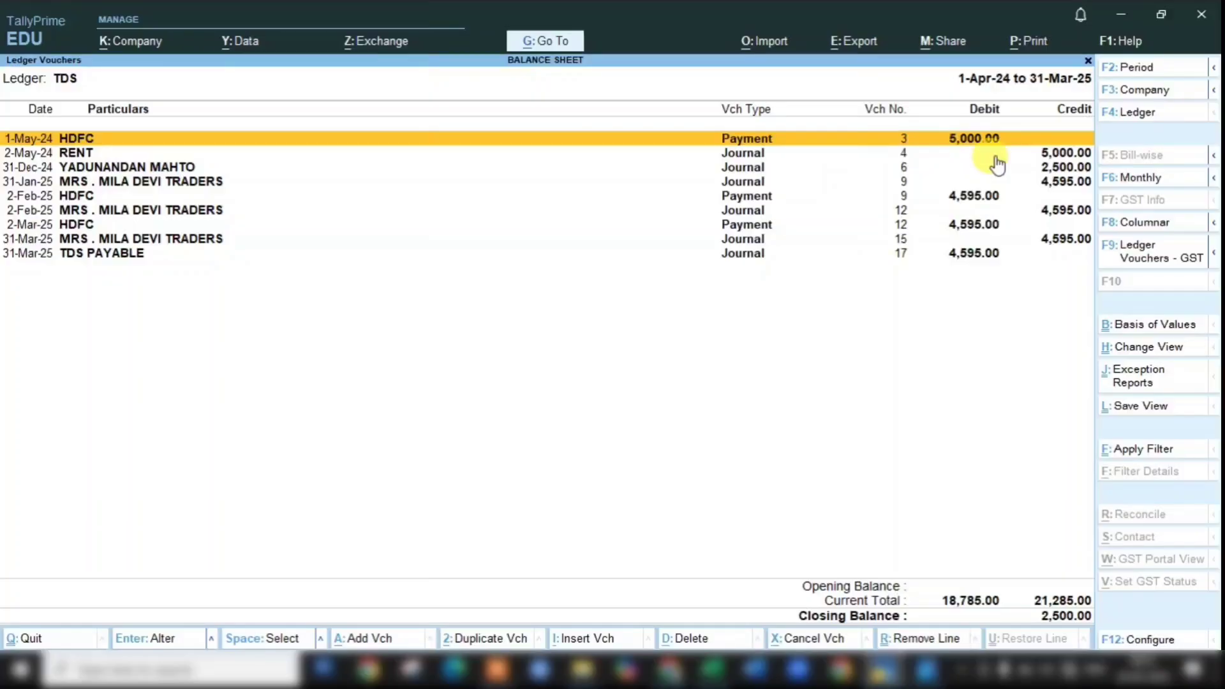
Step: Review the TDS entries from 2-May-24 to 31-Mar-25, including the 2,500.00 credit of 31-Dec-24
{"action": "left_click", "coordinate": [1066, 156]}
{"action": "left_click", "coordinate": [1062, 168]}
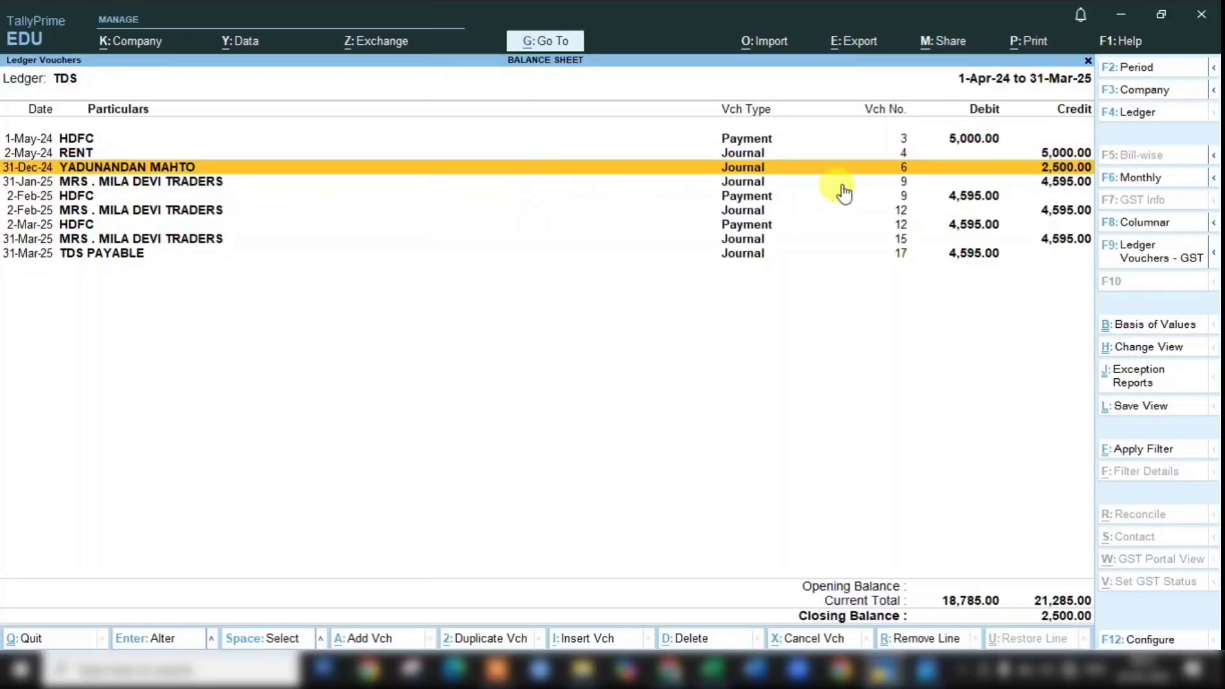
{"action": "left_click", "coordinate": [1069, 184]}
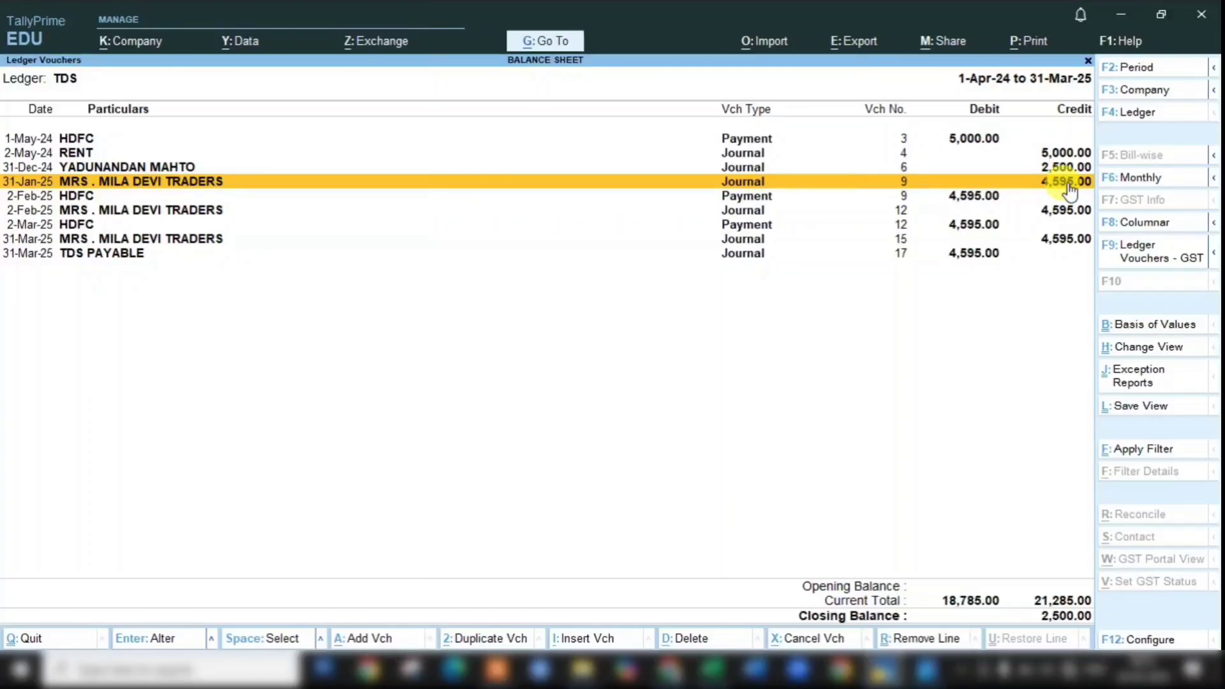
{"action": "left_click", "coordinate": [975, 196]}
{"action": "left_click", "coordinate": [1059, 210]}
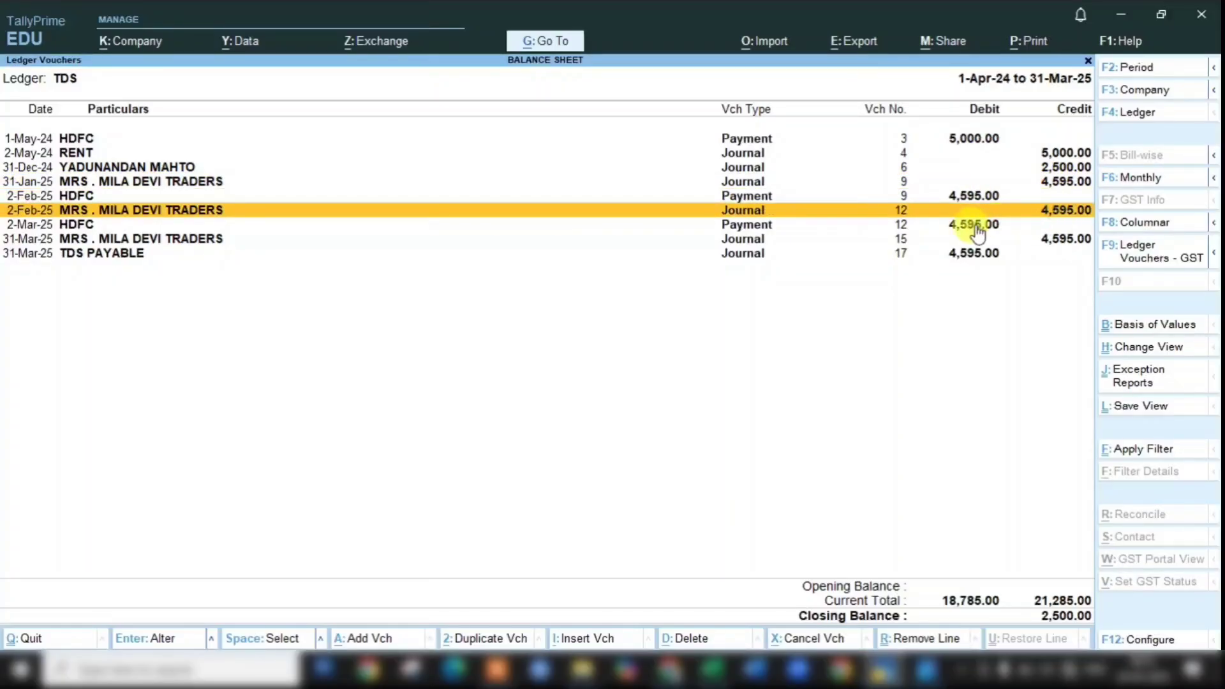
{"action": "left_click", "coordinate": [974, 225]}
{"action": "left_click", "coordinate": [1075, 242]}
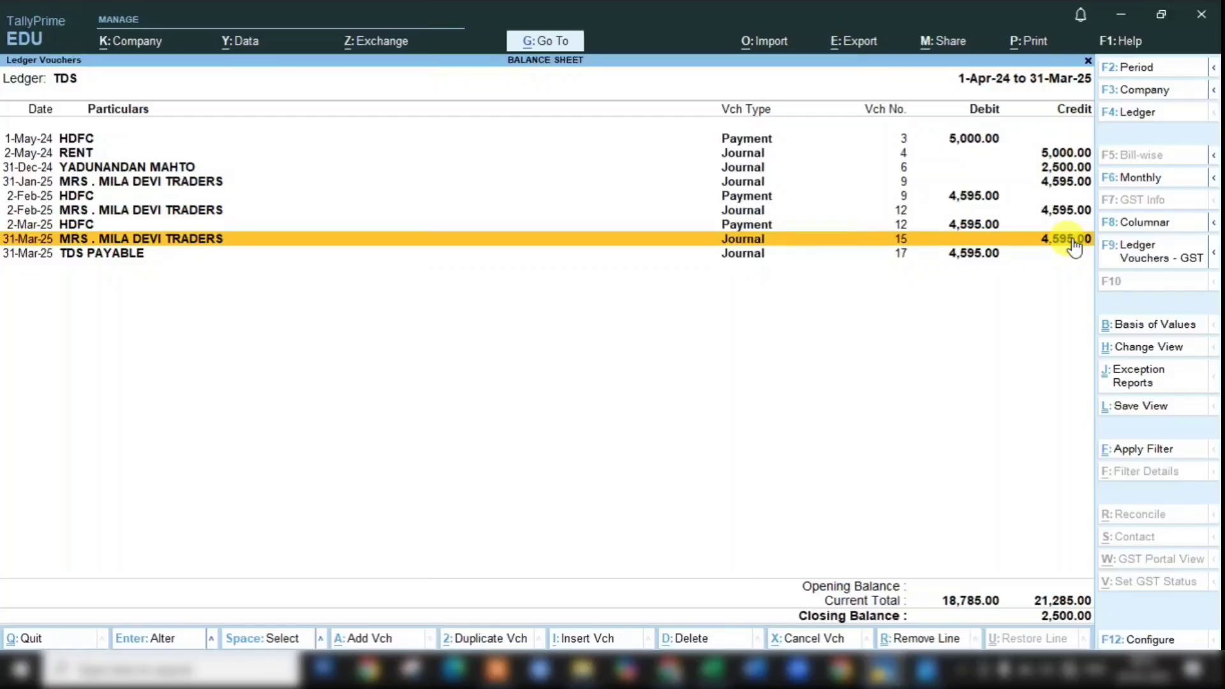
{"action": "left_click", "coordinate": [977, 258]}
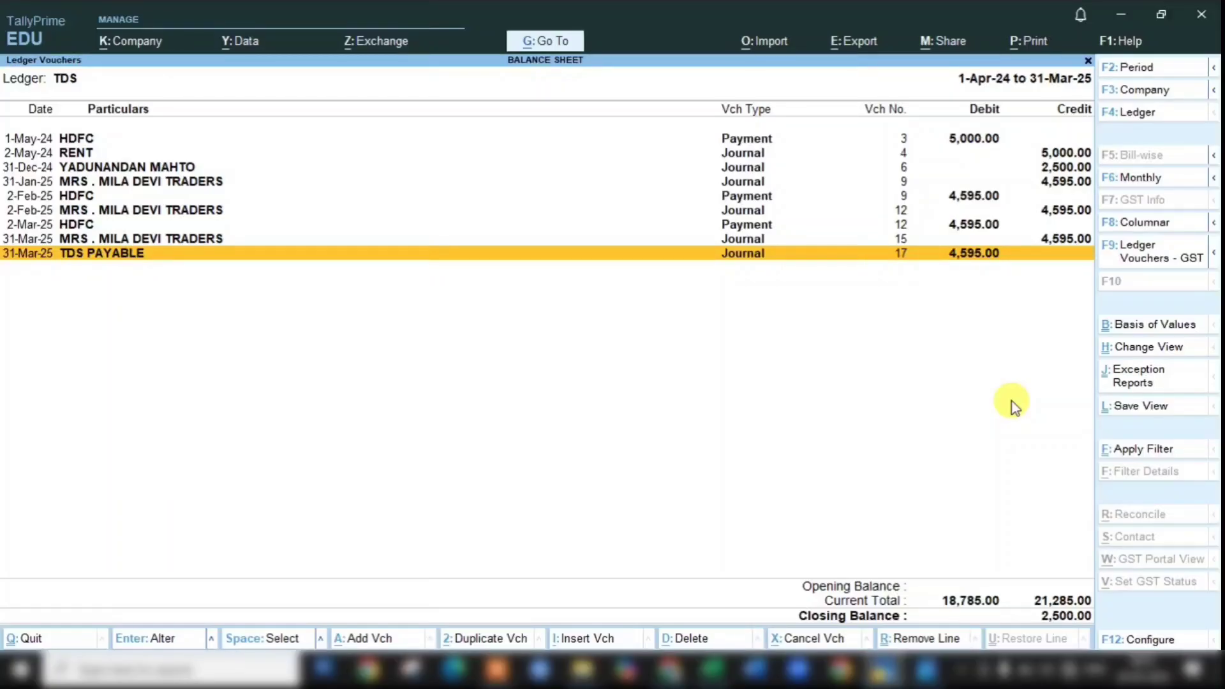
{"action": "left_click", "coordinate": [1059, 167]}
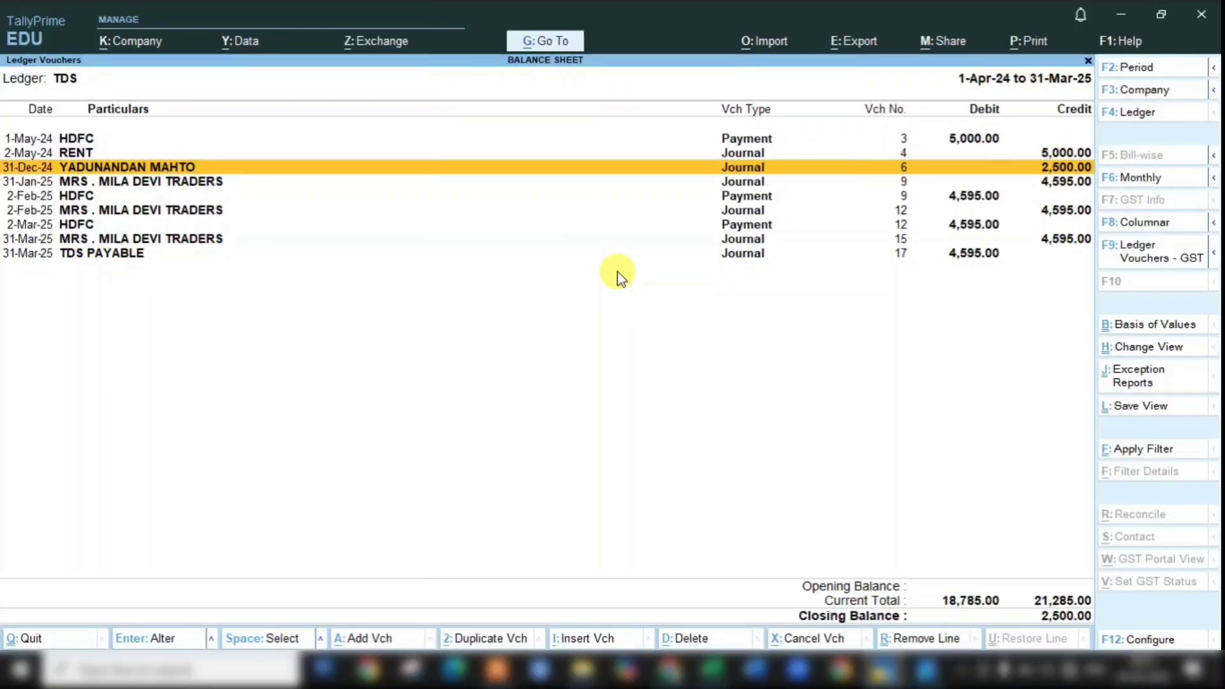
Step: Start journal 18 debiting TDS 2,500.00
{"action": "key", "text": "Escape"}
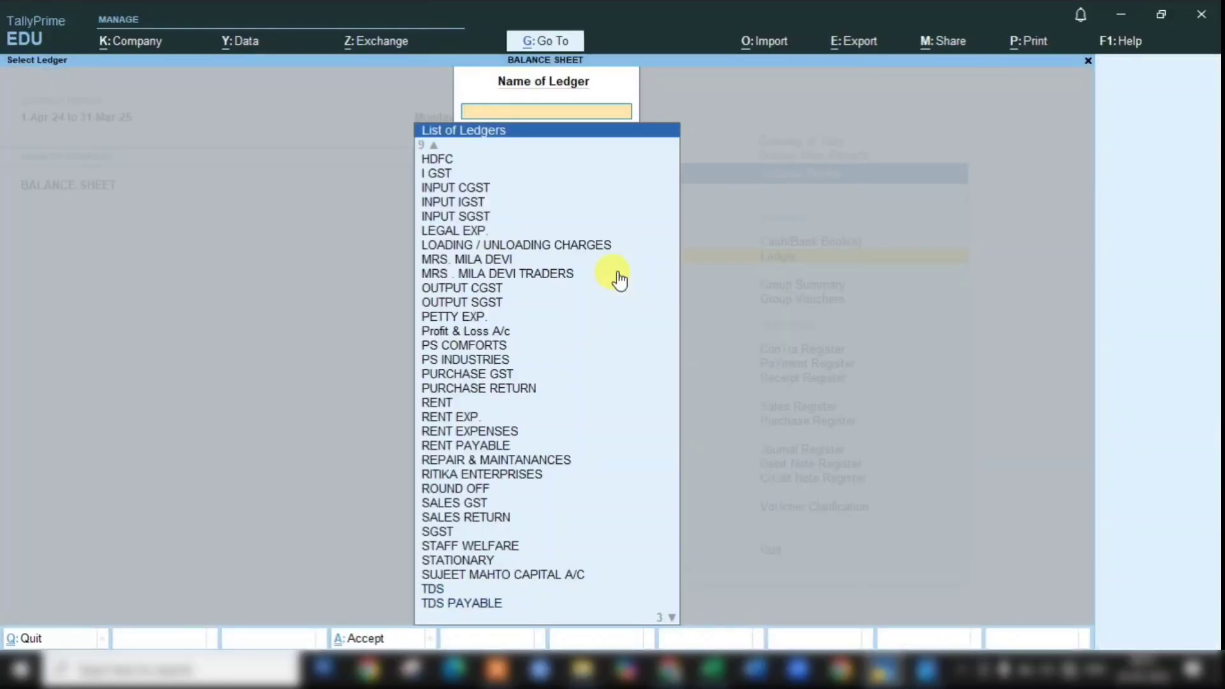
{"action": "key", "text": "Escape"}
{"action": "key", "text": "Escape"}
{"action": "key", "text": "Escape"}
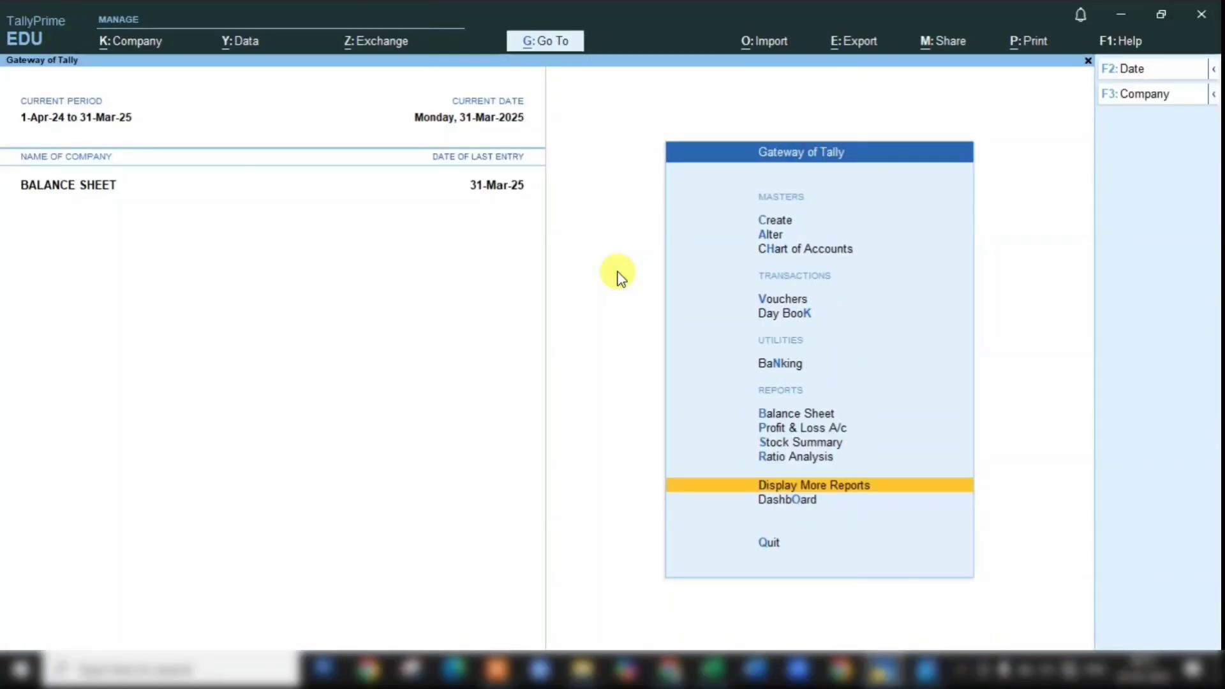
{"action": "key", "text": "v"}
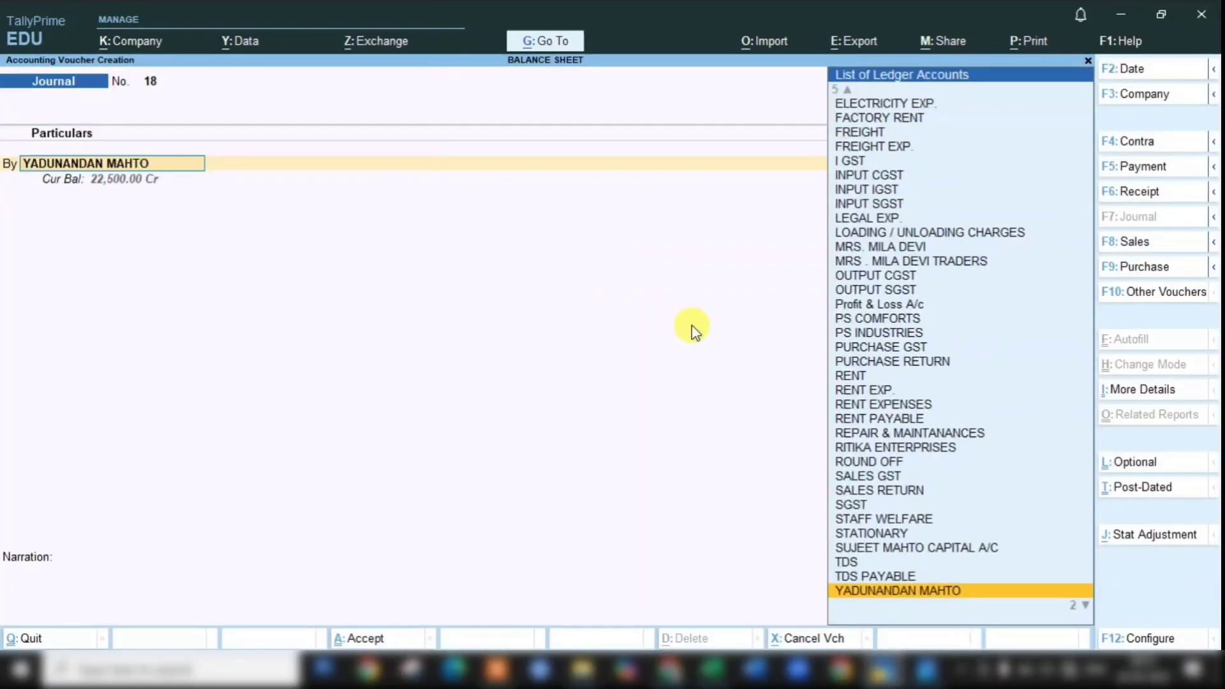
{"action": "type", "text": "TDS"}
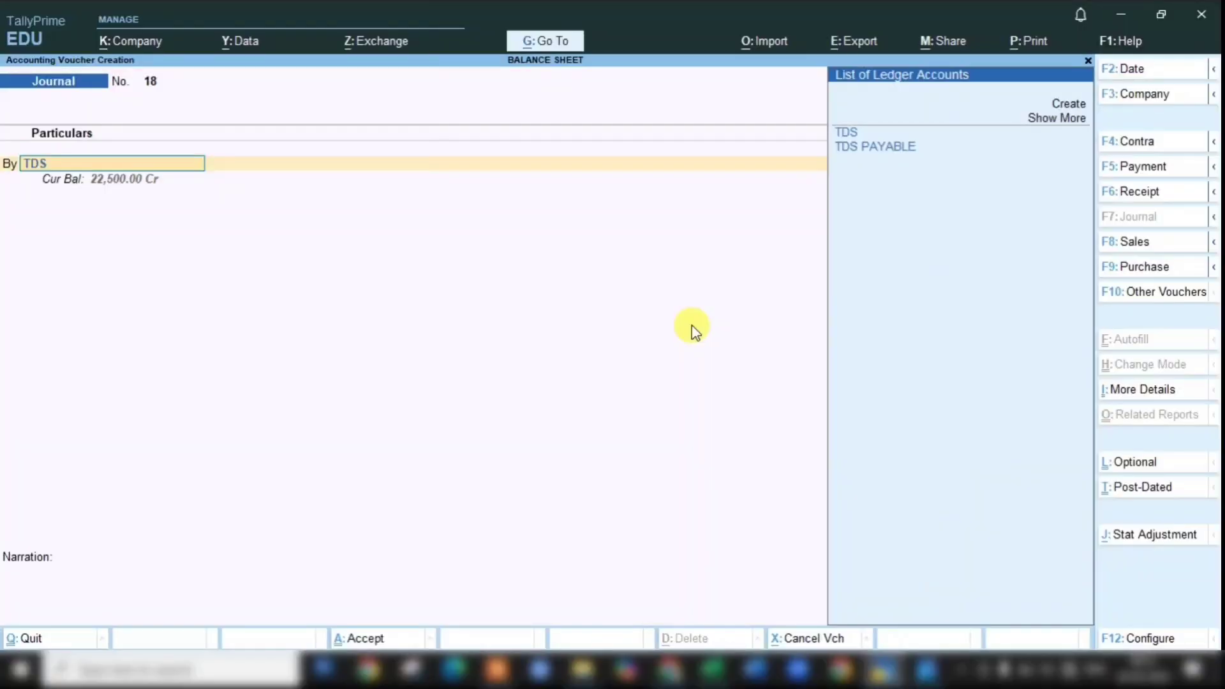
{"action": "key", "text": "Return"}
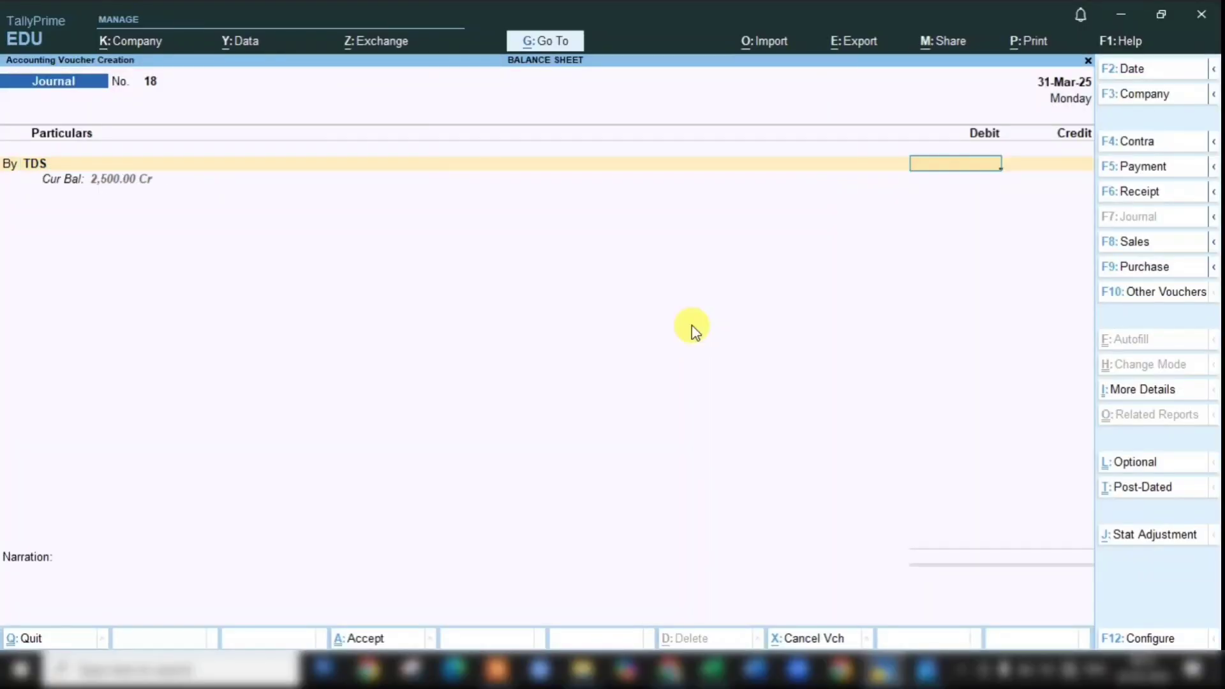
{"action": "type", "text": "2,500"}
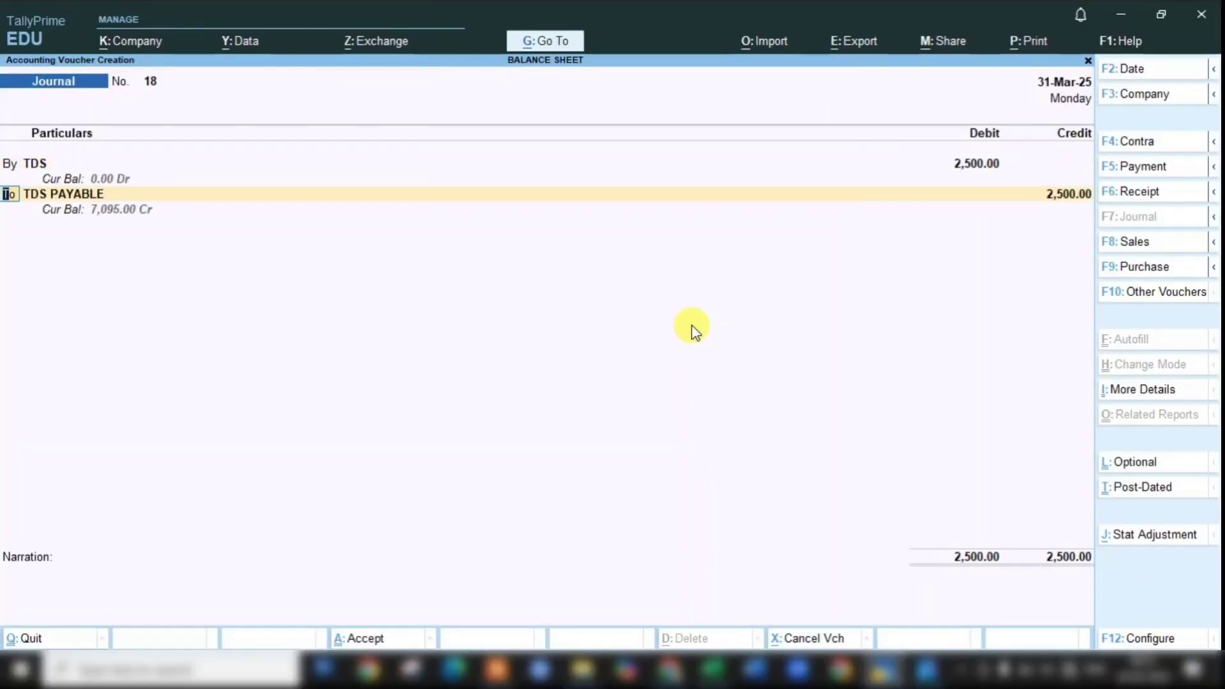
Step: Credit TDS PAYABLE 2,500.00, save journal 18 and return to the Gateway
{"action": "key", "text": "Return"}
{"action": "key", "text": "Return"}
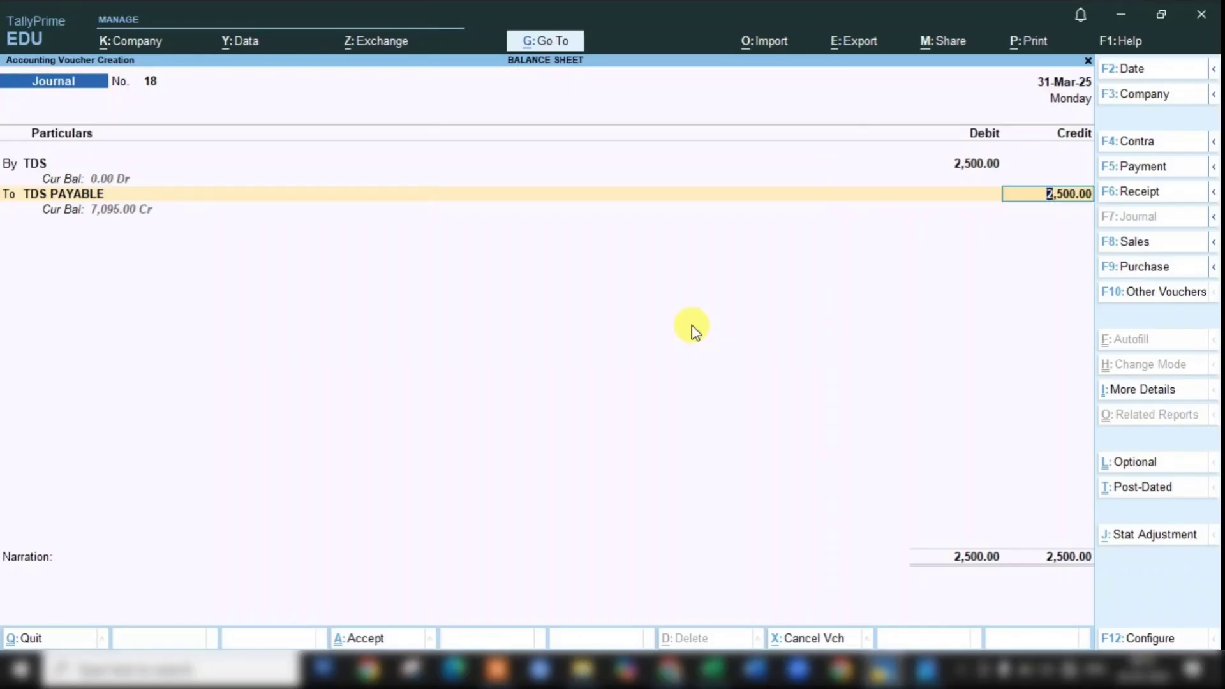
{"action": "key", "text": "Return"}
{"action": "key", "text": "Return"}
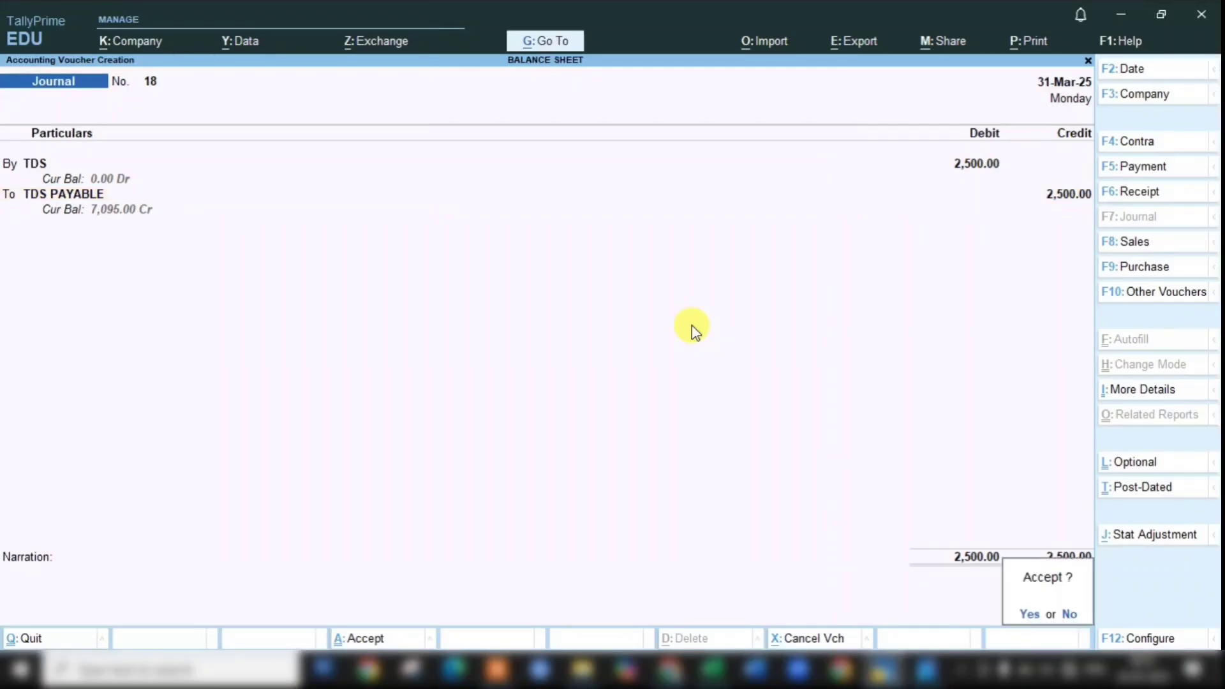
{"action": "left_click", "coordinate": [696, 330]}
{"action": "key", "text": "Return"}
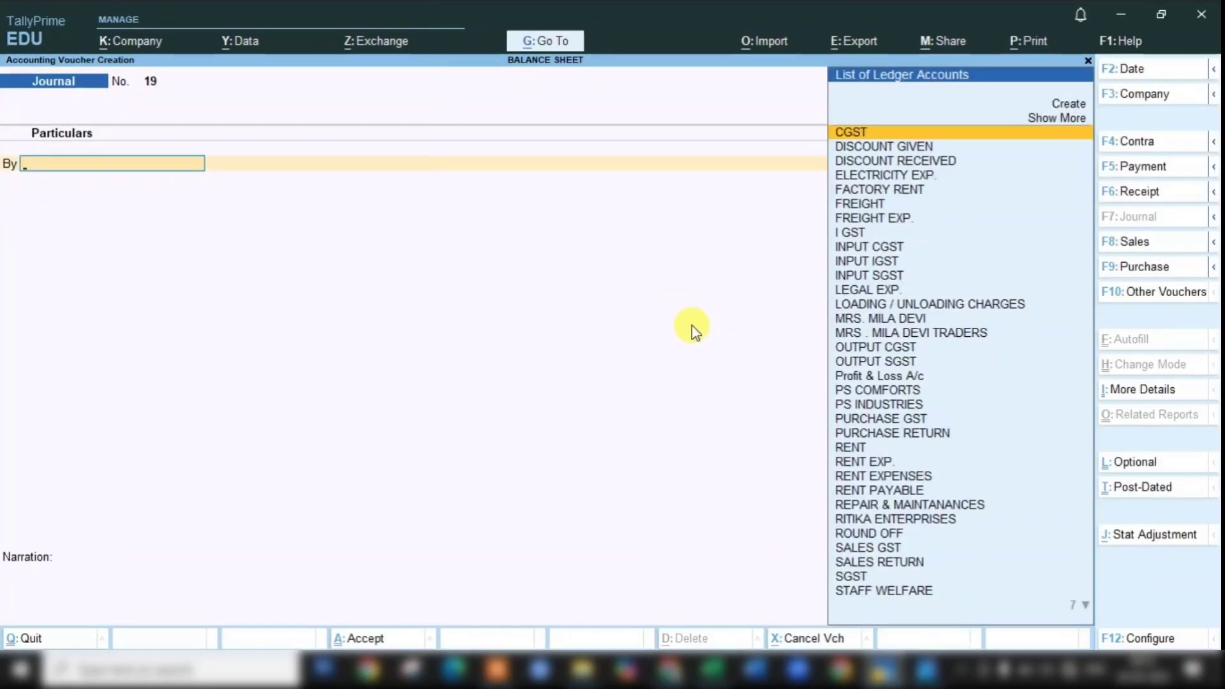
{"action": "key", "text": "Escape"}
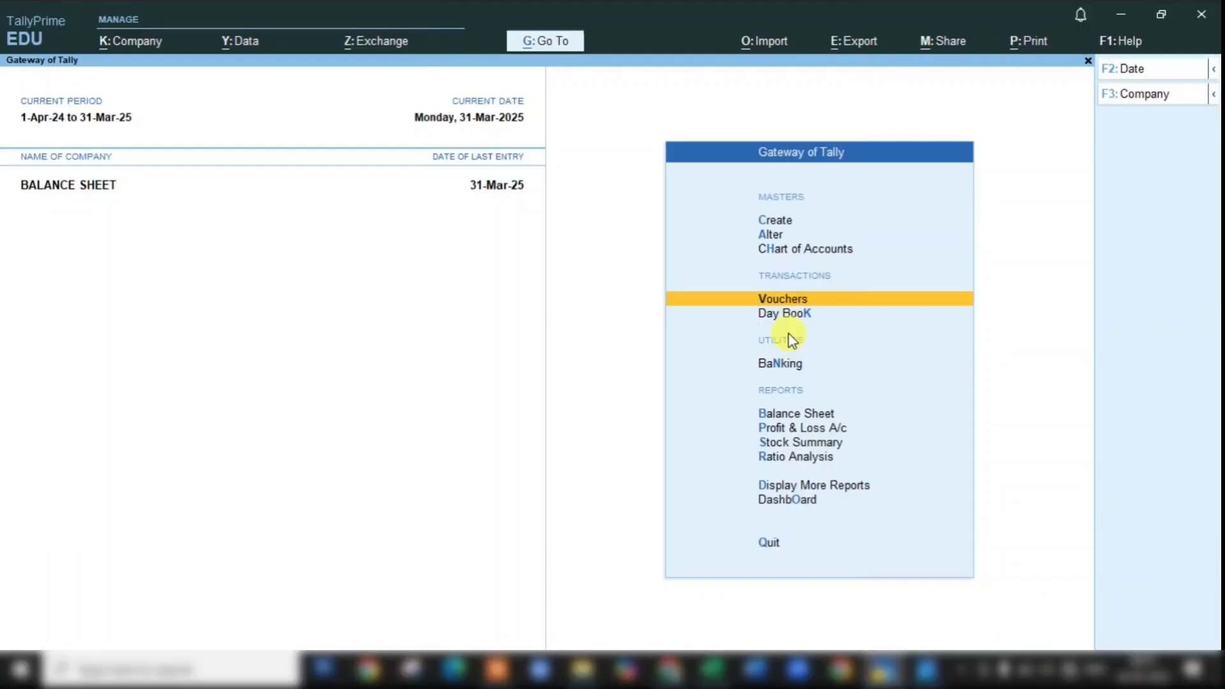
{"action": "left_click", "coordinate": [785, 412]}
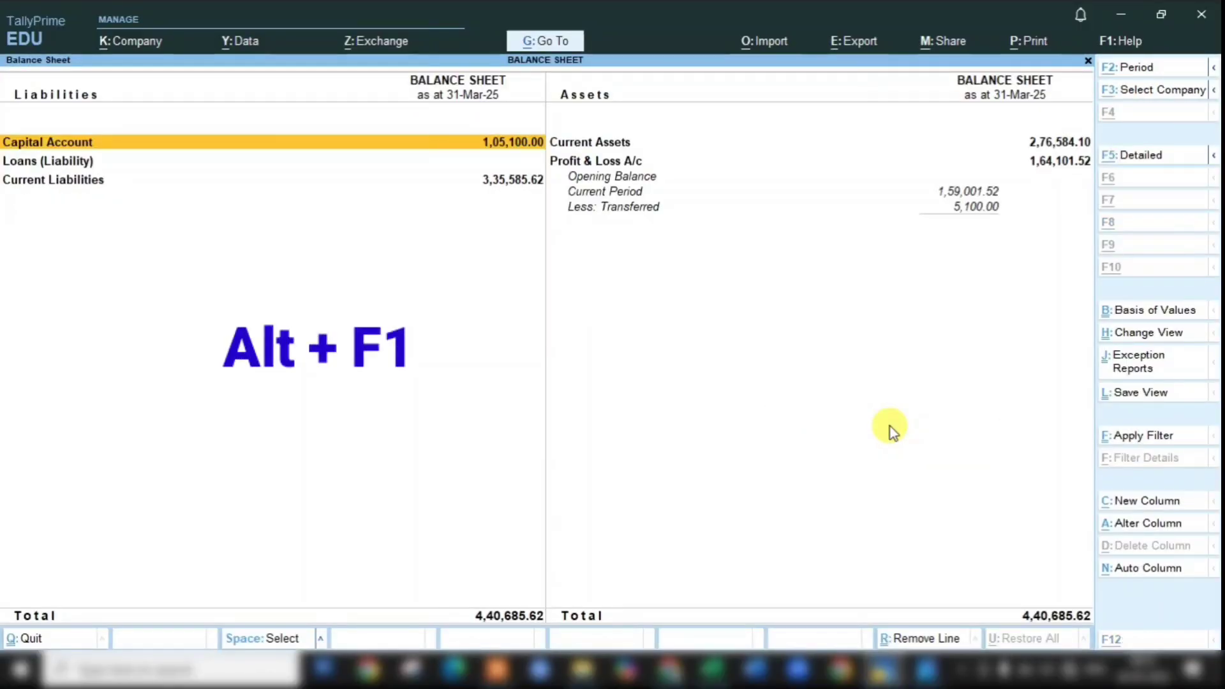
{"action": "key", "text": "alt+F1"}
{"action": "key", "text": "Down"}
{"action": "key", "text": "Down"}
{"action": "key", "text": "Down"}
{"action": "key", "text": "Down"}
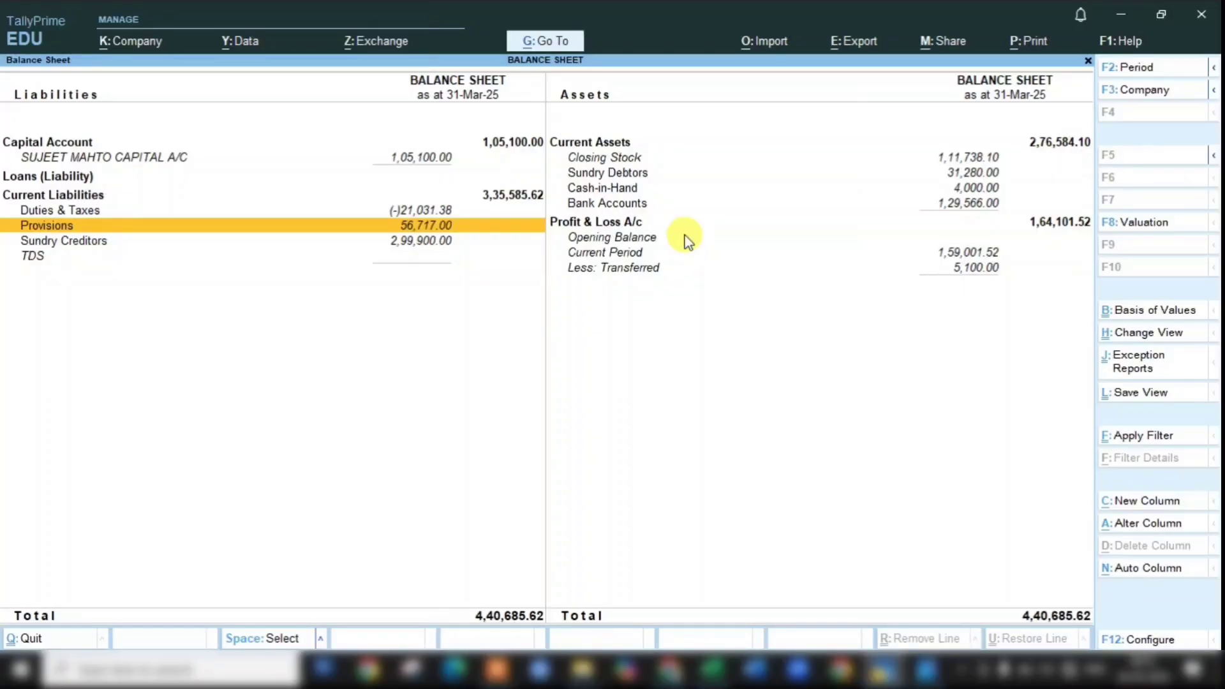
{"action": "key", "text": "Return"}
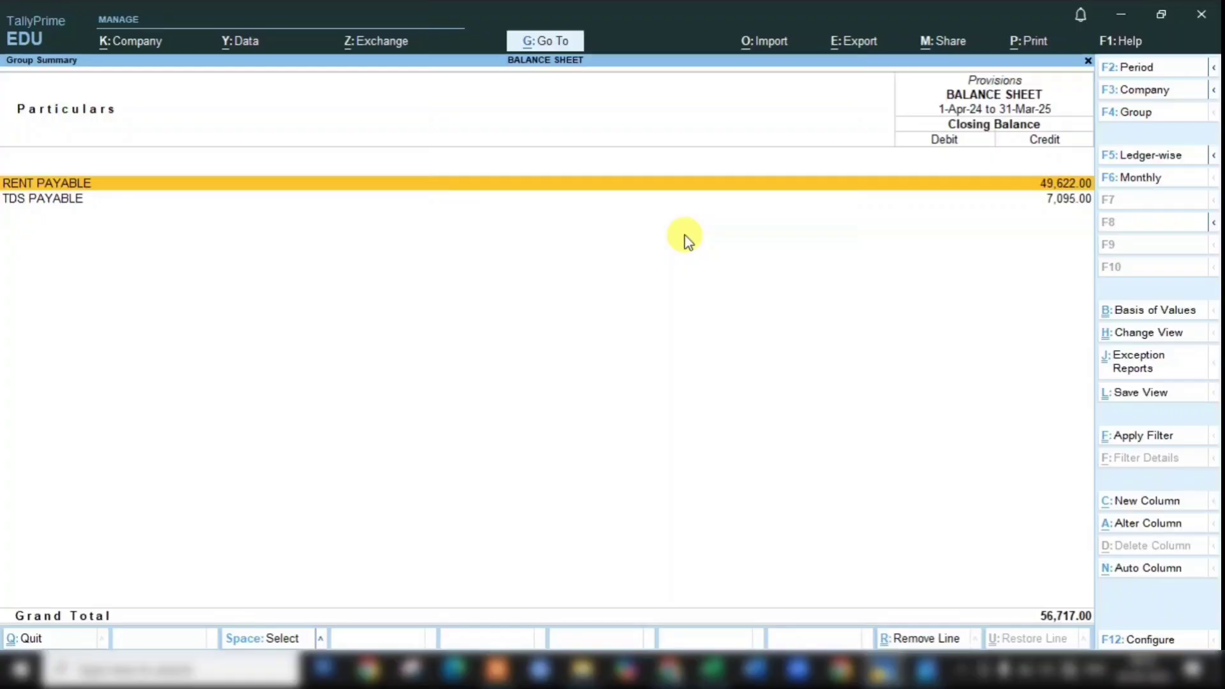
{"action": "key", "text": "Down"}
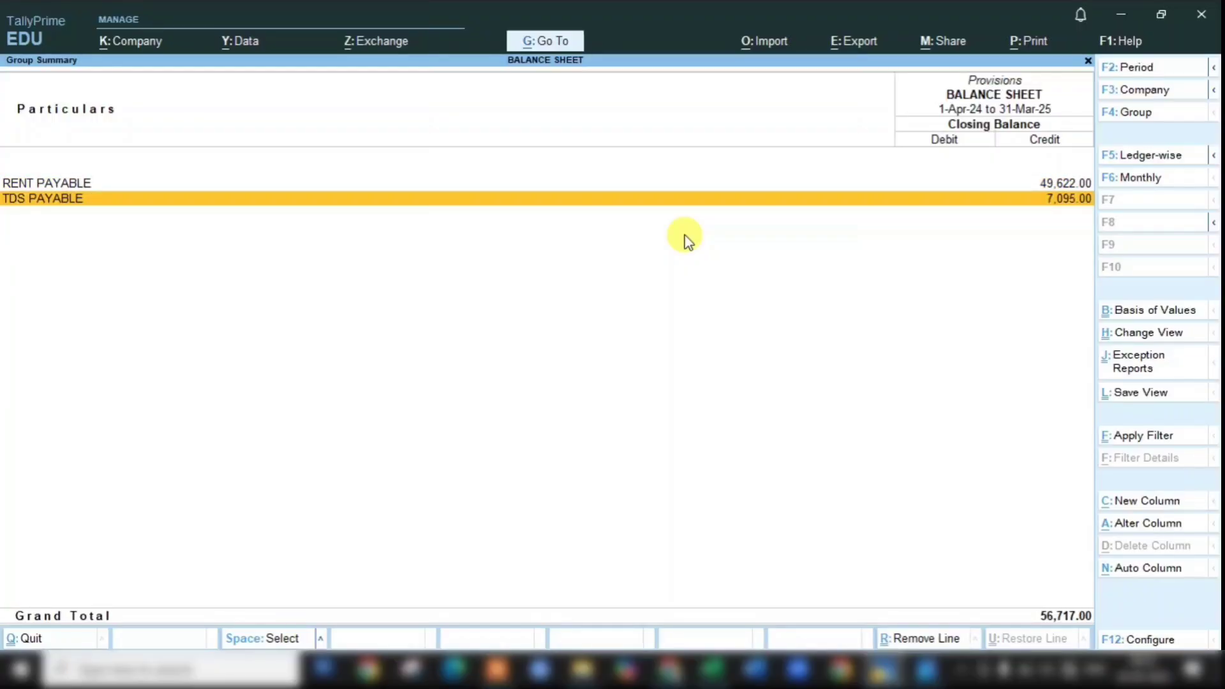
{"action": "key", "text": "Up"}
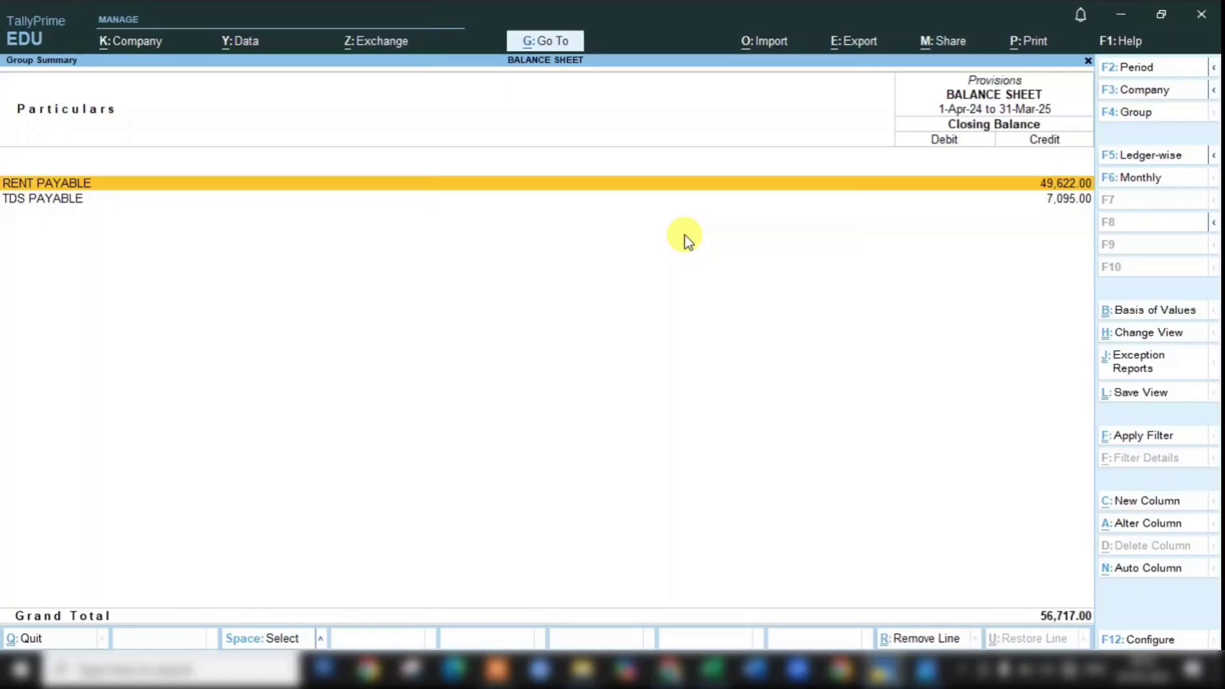
{"action": "key", "text": "Escape"}
{"action": "key", "text": "Escape"}
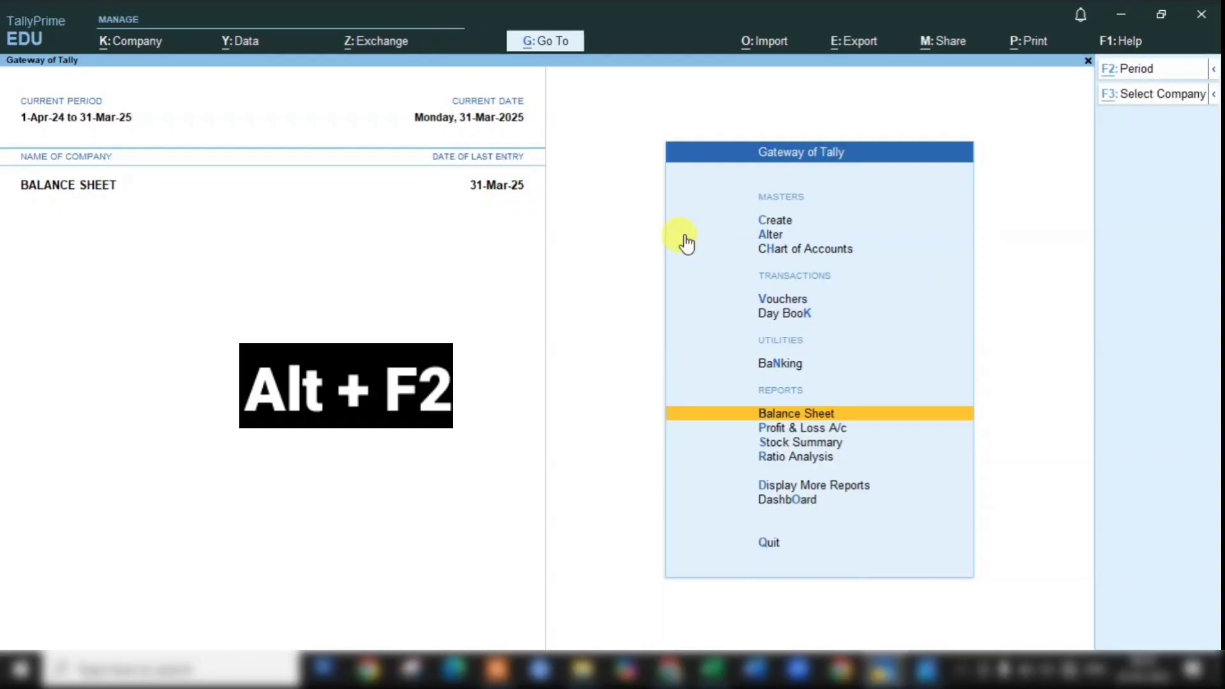
Step: Change the current period to 1-4-2025 through 31-3-2026
{"action": "key", "text": "alt+F2"}
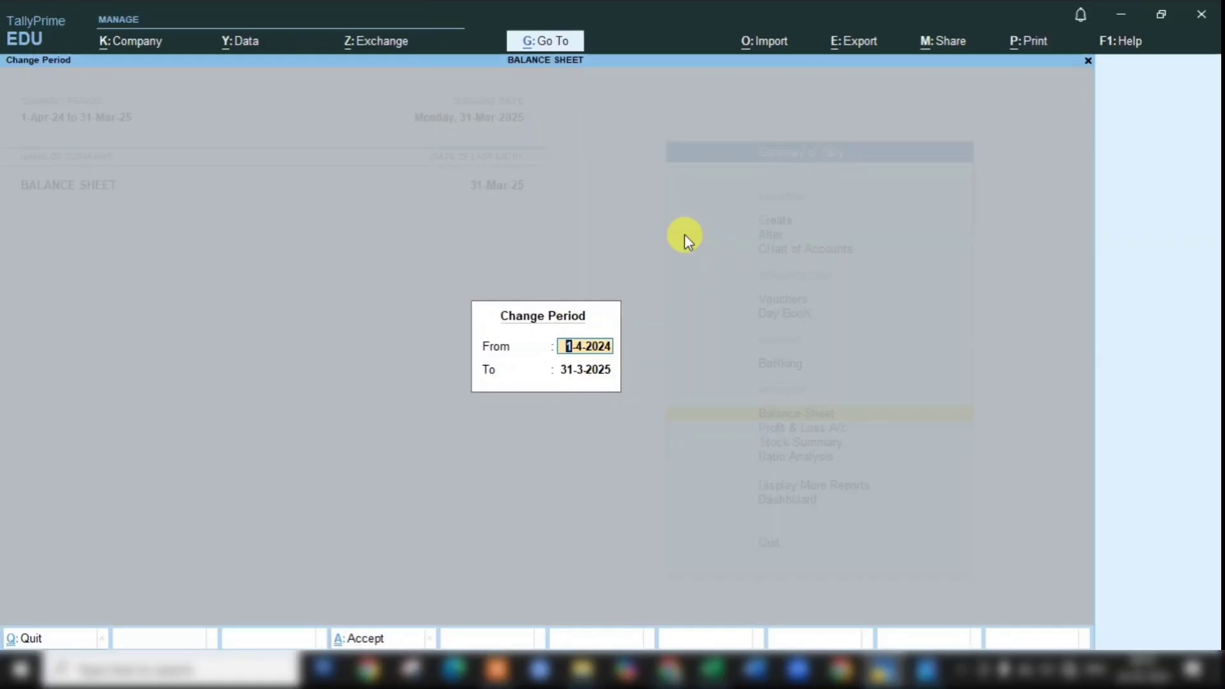
{"action": "type", "text": "A25"}
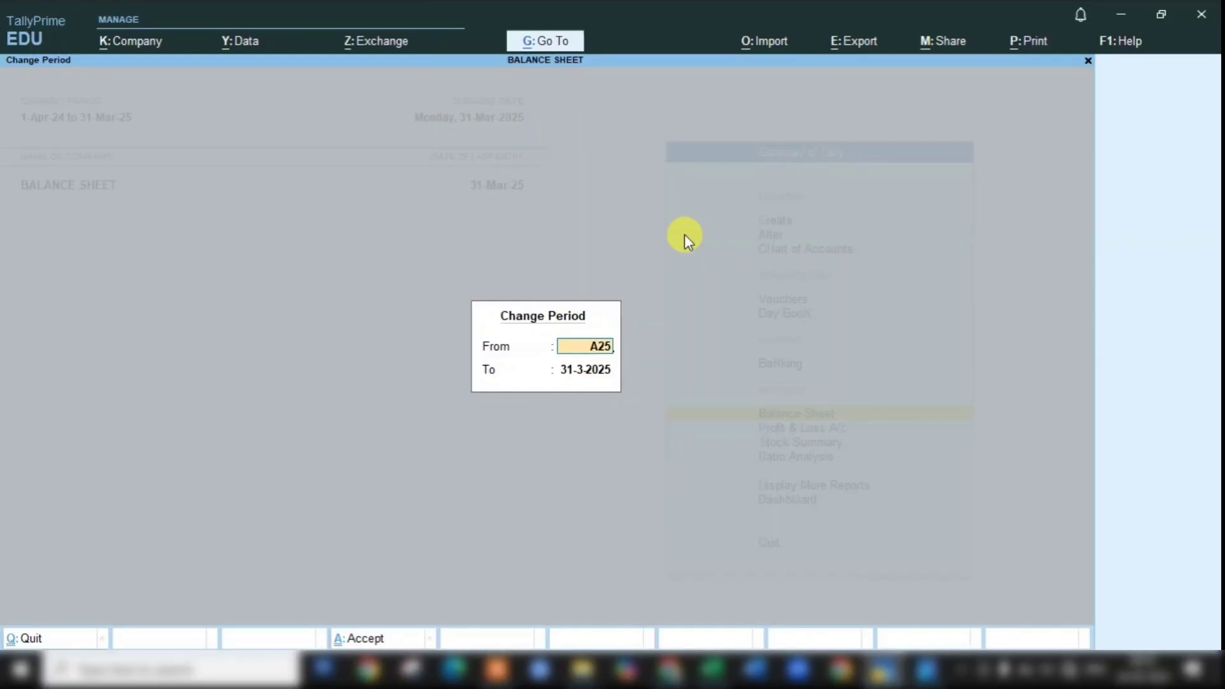
{"action": "key", "text": "Return"}
{"action": "type", "text": "M26"}
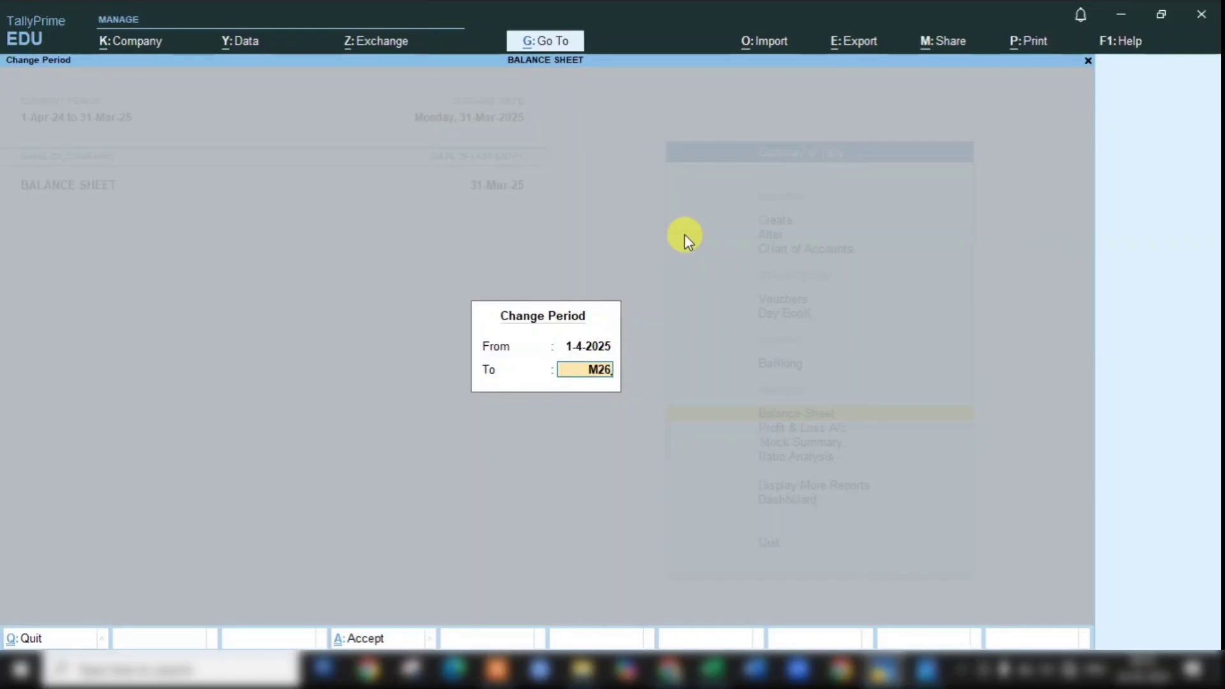
{"action": "key", "text": "Return"}
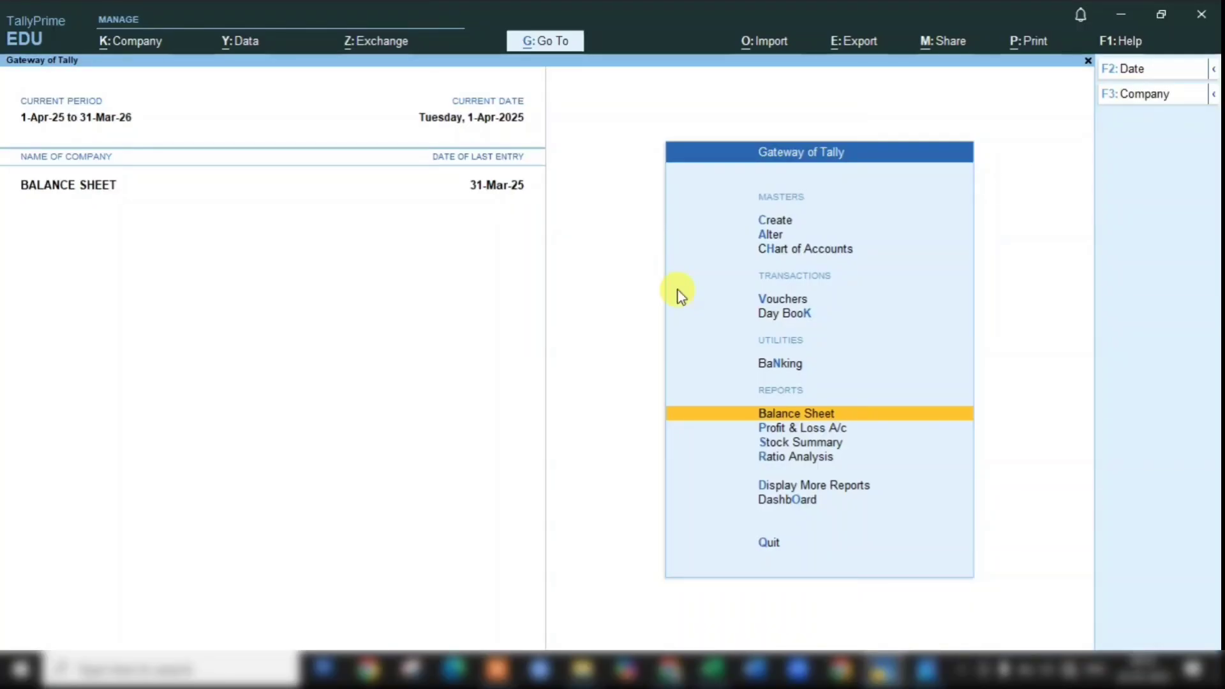
{"action": "key", "text": "Return"}
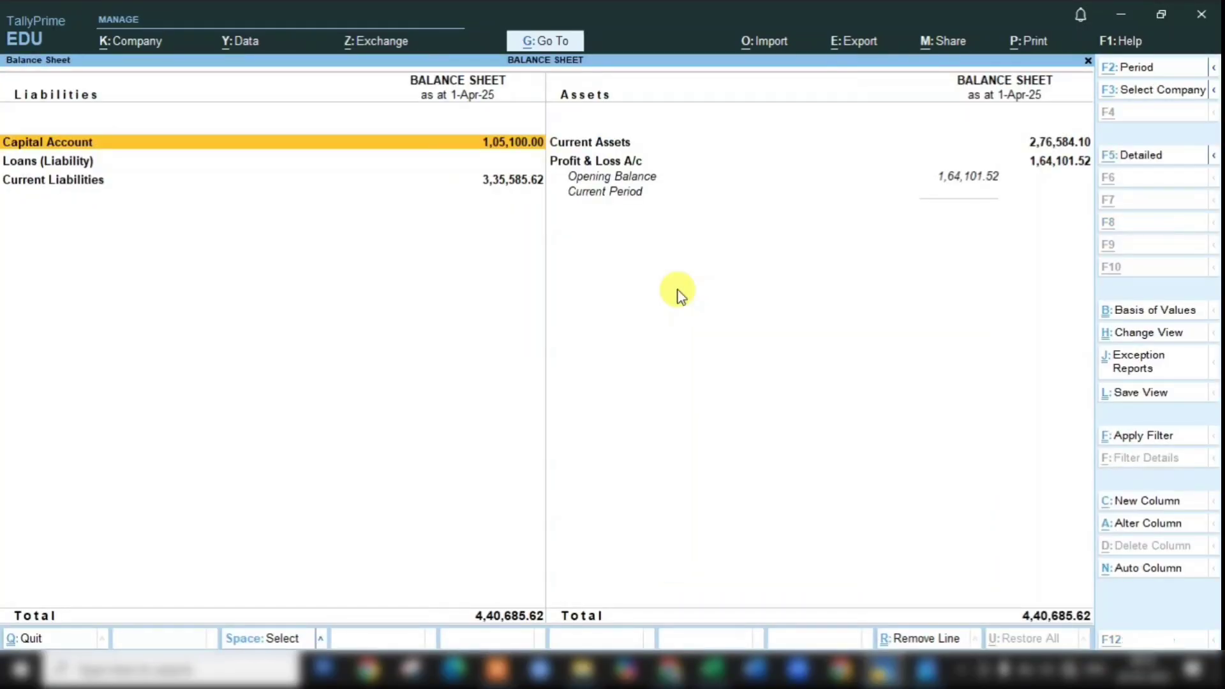
{"action": "key", "text": "alt+F5"}
{"action": "key", "text": "Down"}
{"action": "key", "text": "Down"}
{"action": "key", "text": "Down"}
{"action": "key", "text": "Down"}
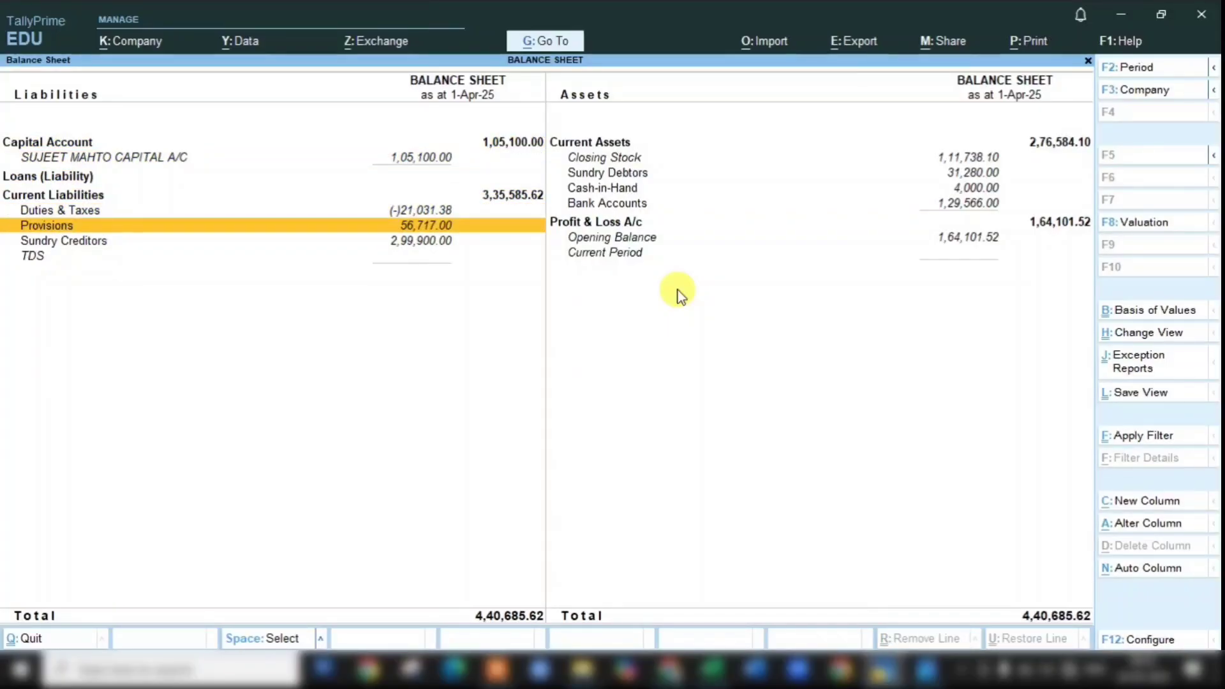
{"action": "key", "text": "Return"}
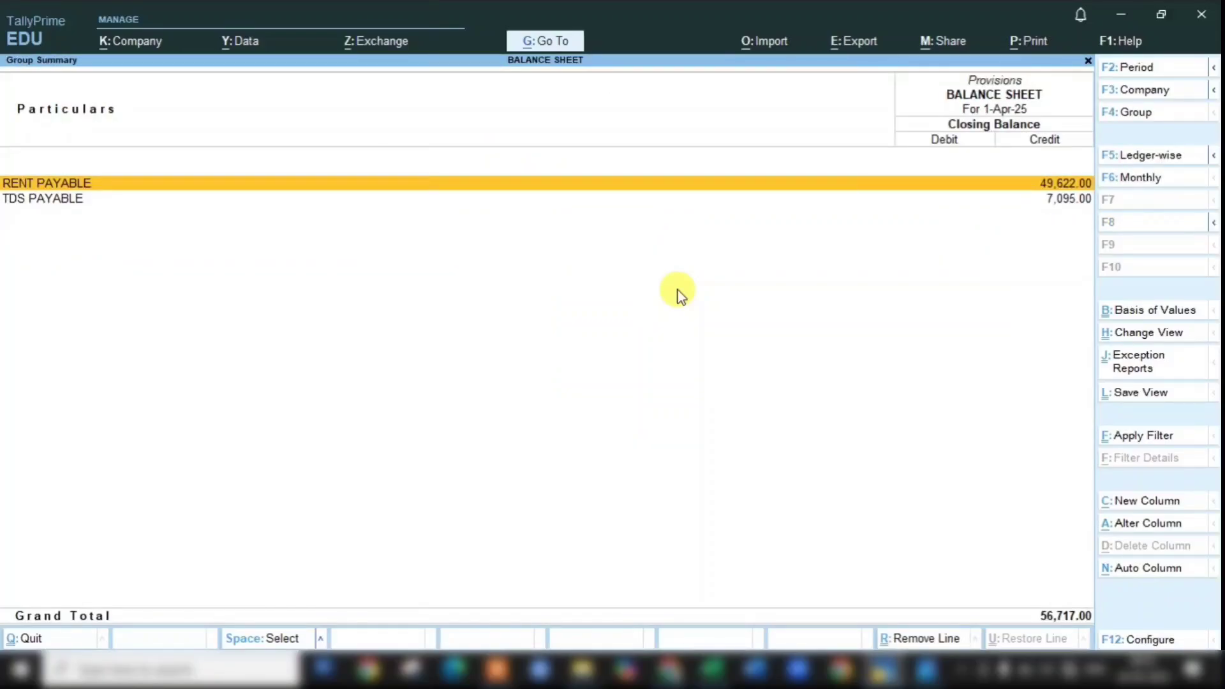
{"action": "key", "text": "Escape"}
{"action": "key", "text": "Escape"}
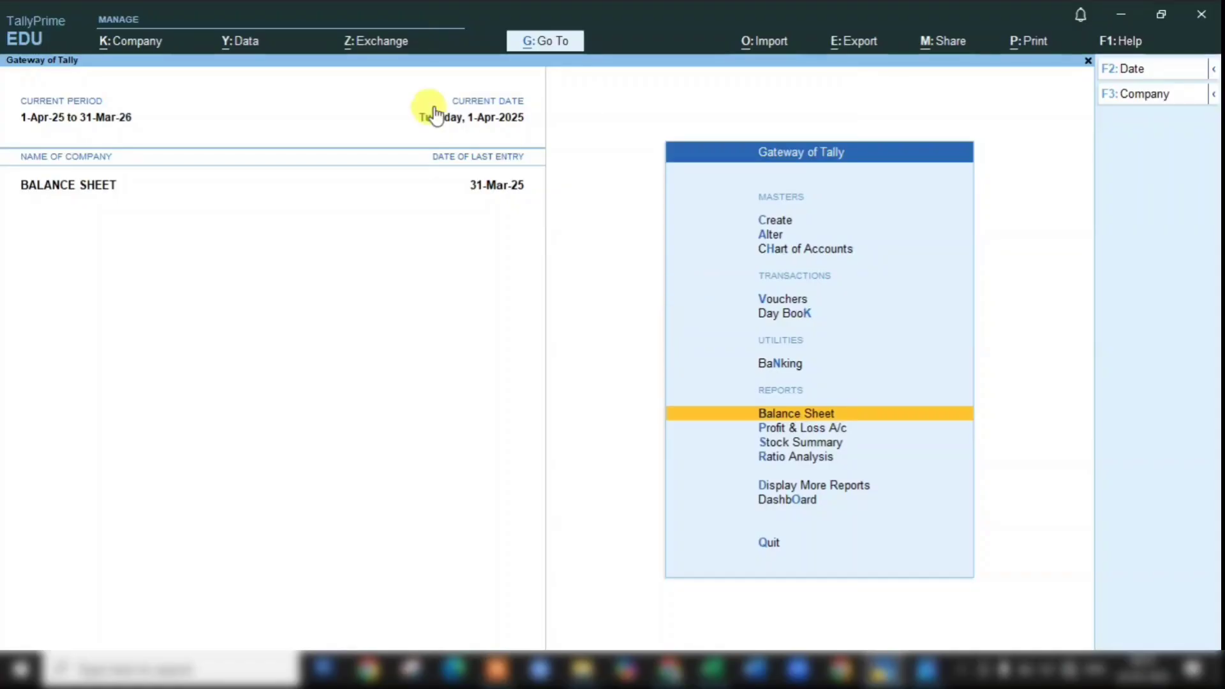
Step: Set the current date to 2-Apr-2025 and open a Journal voucher
{"action": "left_click", "coordinate": [518, 127]}
{"action": "key", "text": "Return"}
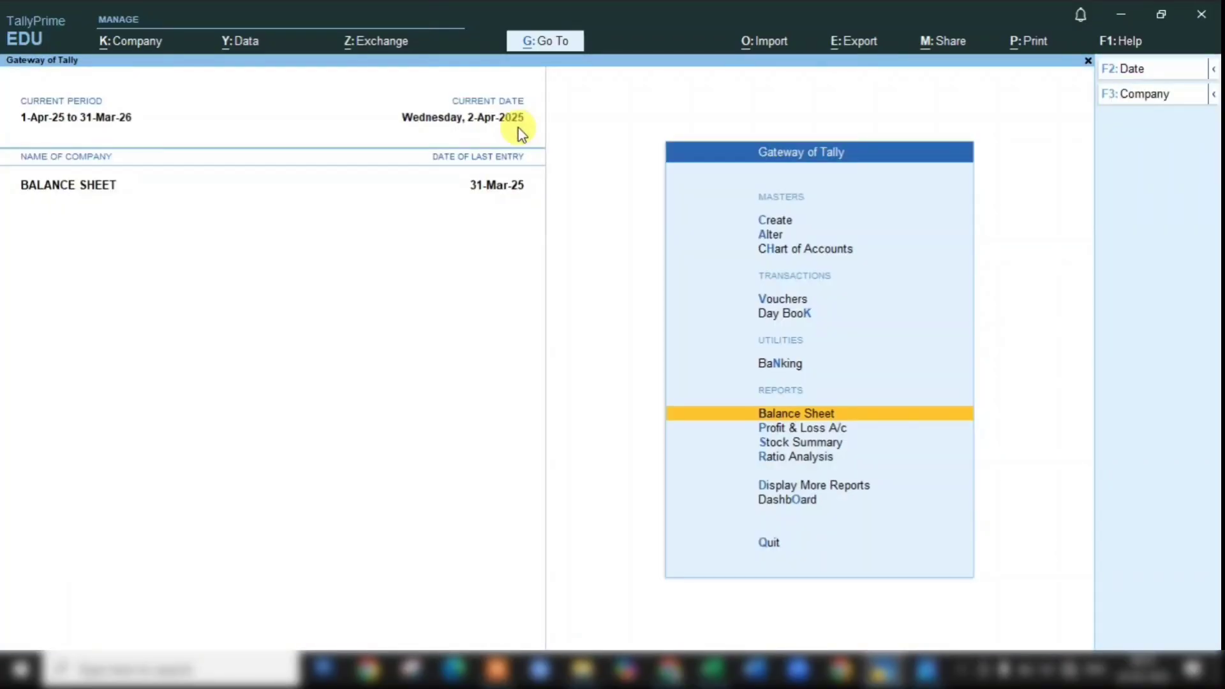
{"action": "key", "text": "v"}
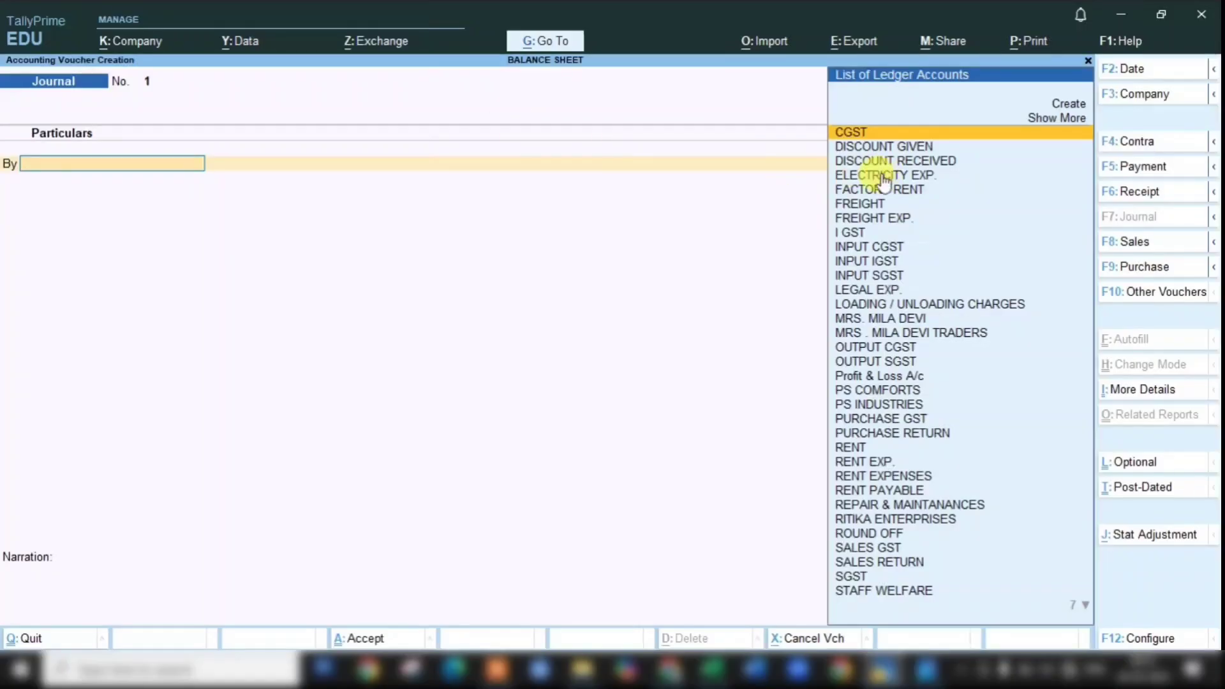
{"action": "left_click", "coordinate": [1136, 168]}
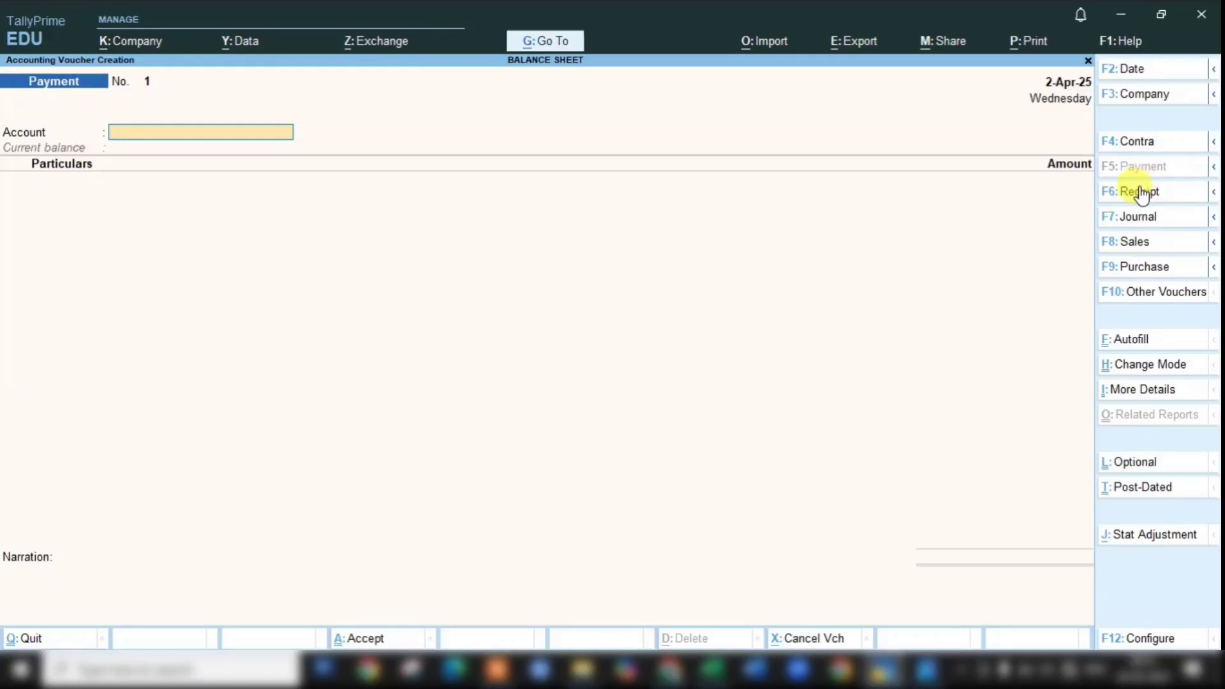
{"action": "left_click", "coordinate": [1132, 217]}
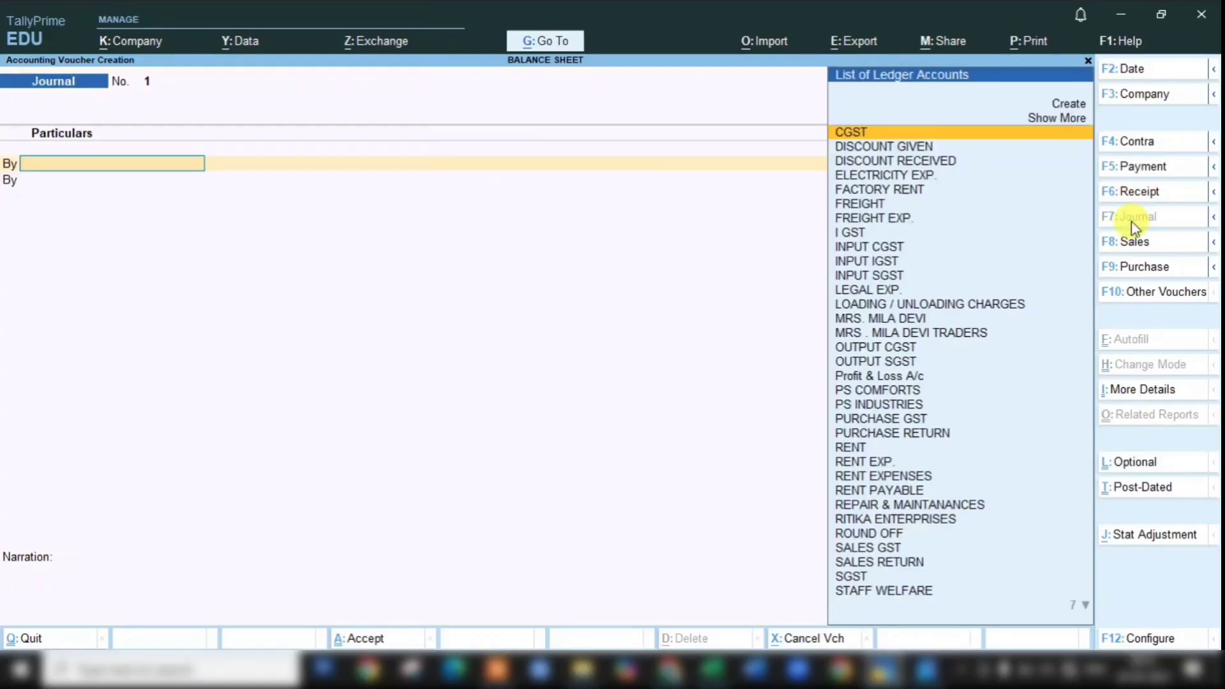
Step: Debit RENT PAYABLE 49,622.00
{"action": "type", "text": "REN"}
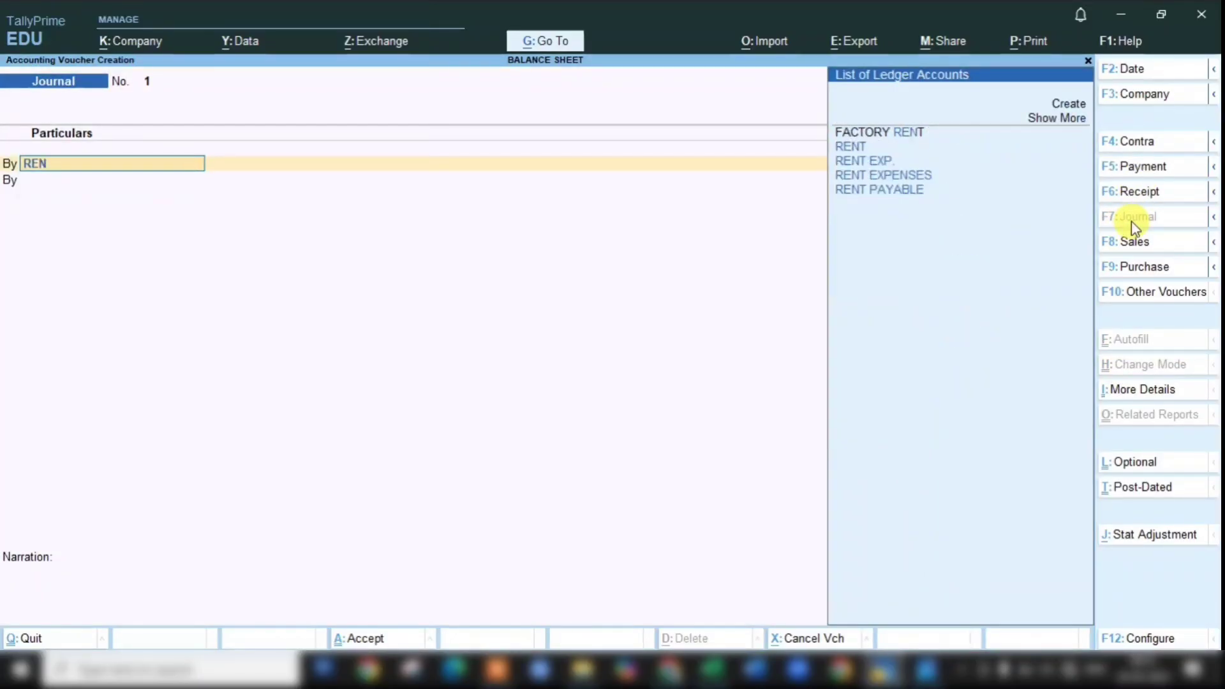
{"action": "key", "text": "Down"}
{"action": "key", "text": "Down"}
{"action": "key", "text": "Down"}
{"action": "key", "text": "Down"}
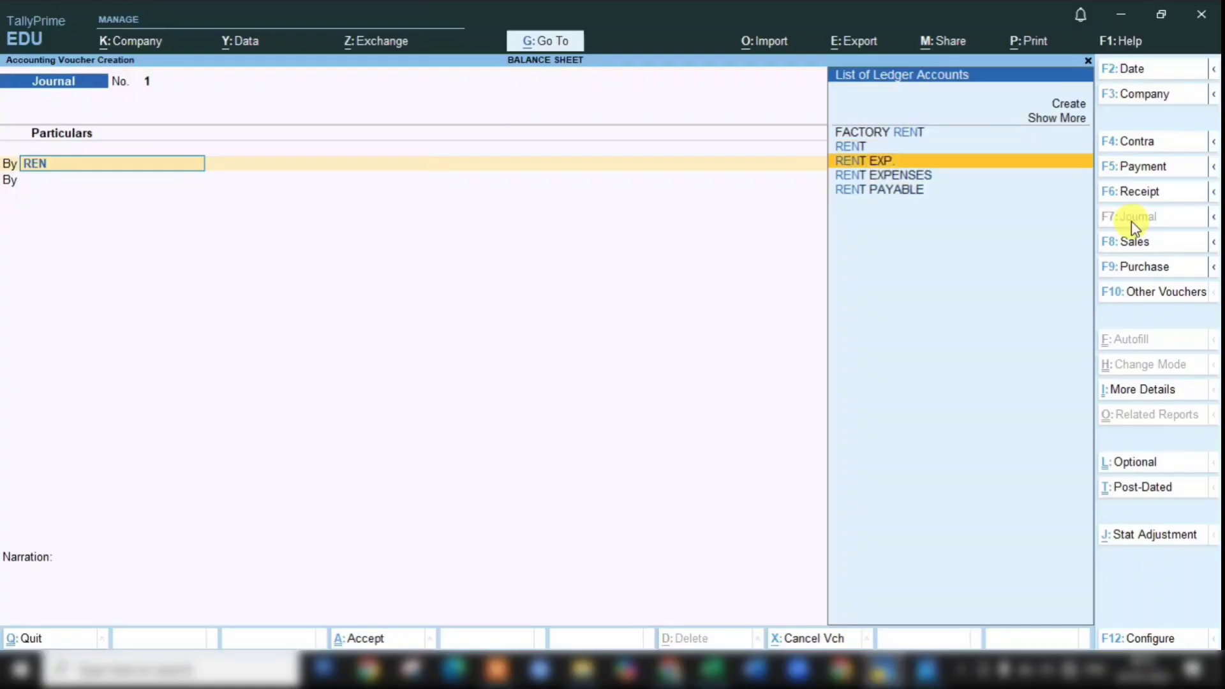
{"action": "key", "text": "Return"}
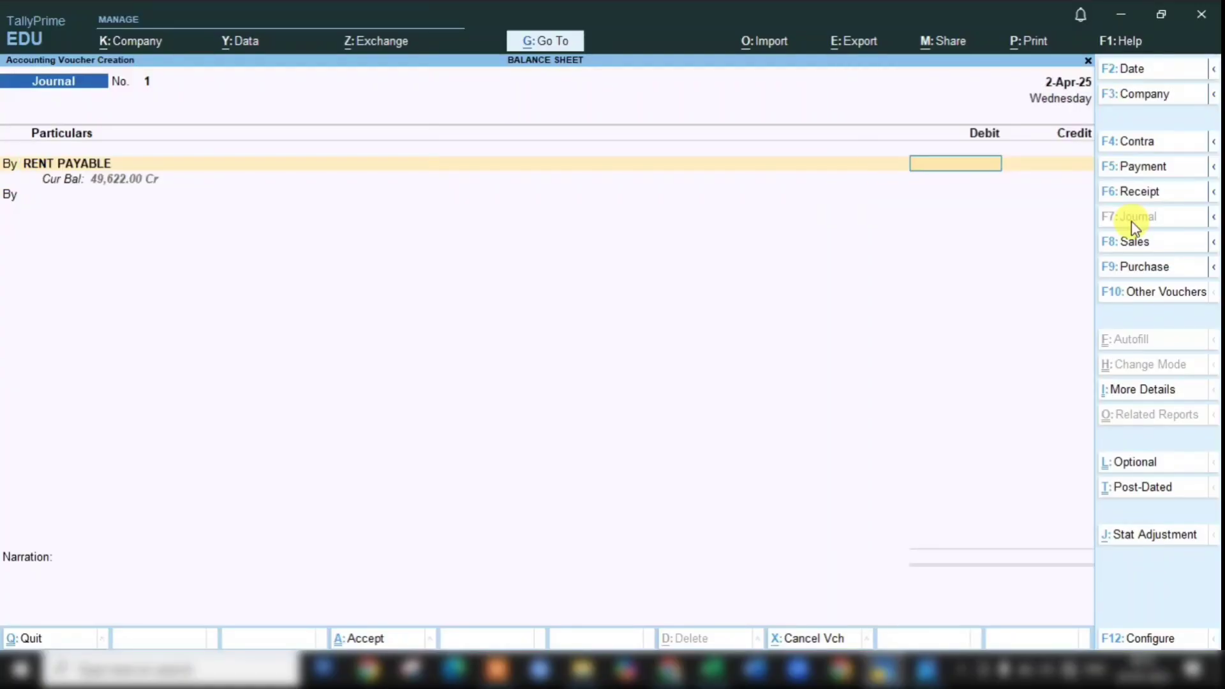
{"action": "type", "text": "49622"}
{"action": "key", "text": "Return"}
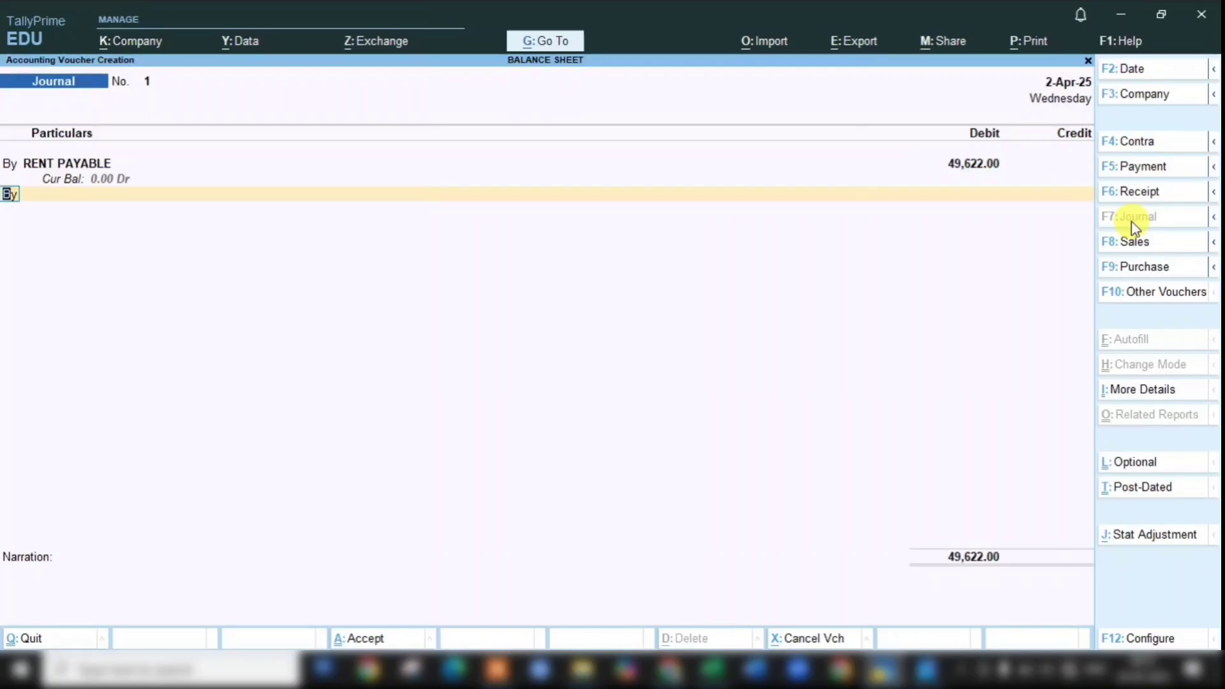
Step: Credit the supplier's trader ledger 49,622.00 On Account and save journal 1
{"action": "type", "text": "r"}
{"action": "key", "text": "Escape"}
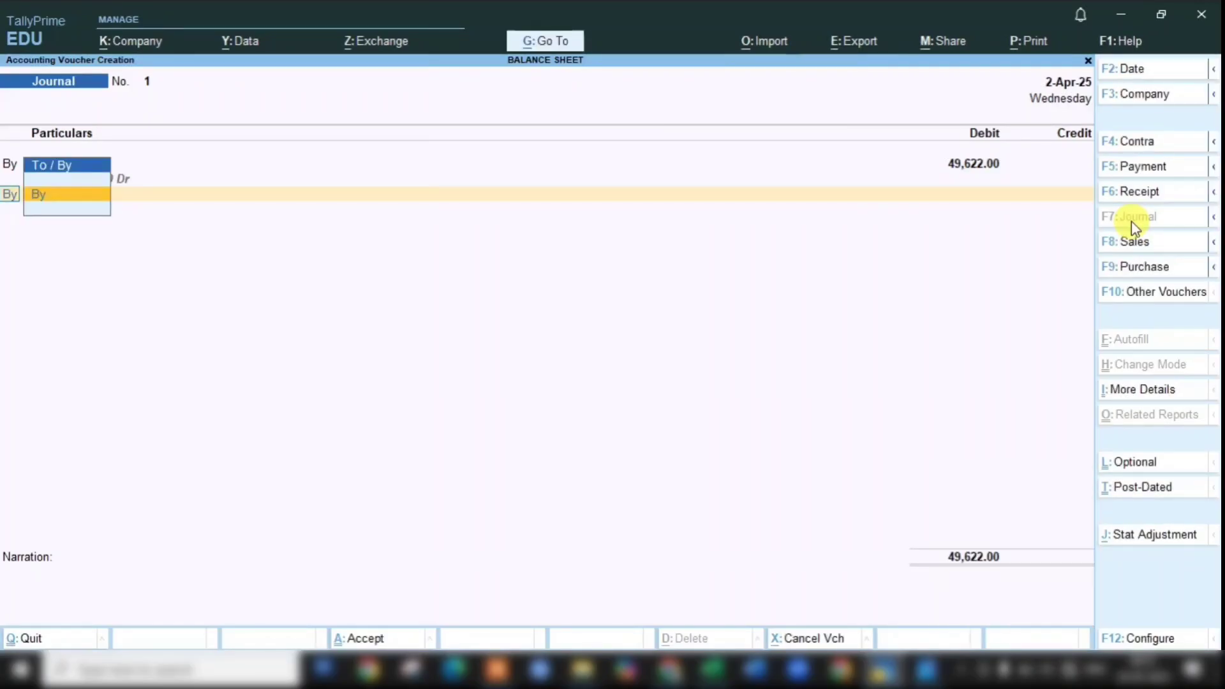
{"action": "key", "text": "BackSpace"}
{"action": "key", "text": "Down"}
{"action": "key", "text": "Return"}
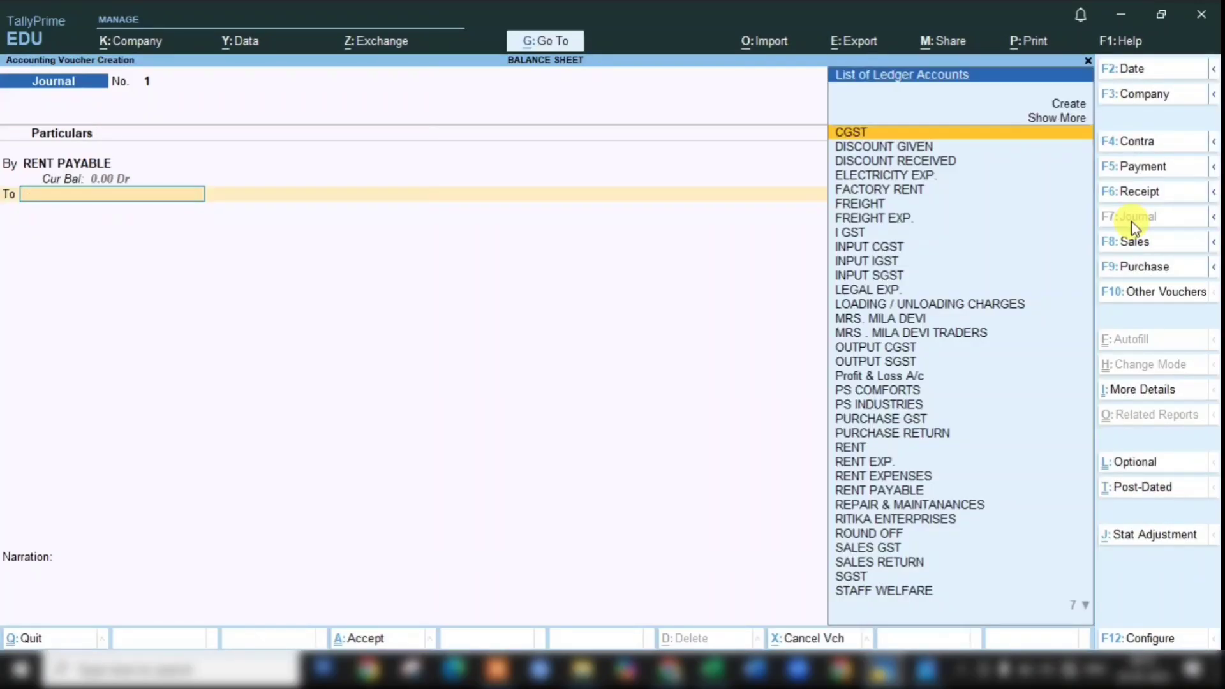
{"action": "type", "text": "MIL"}
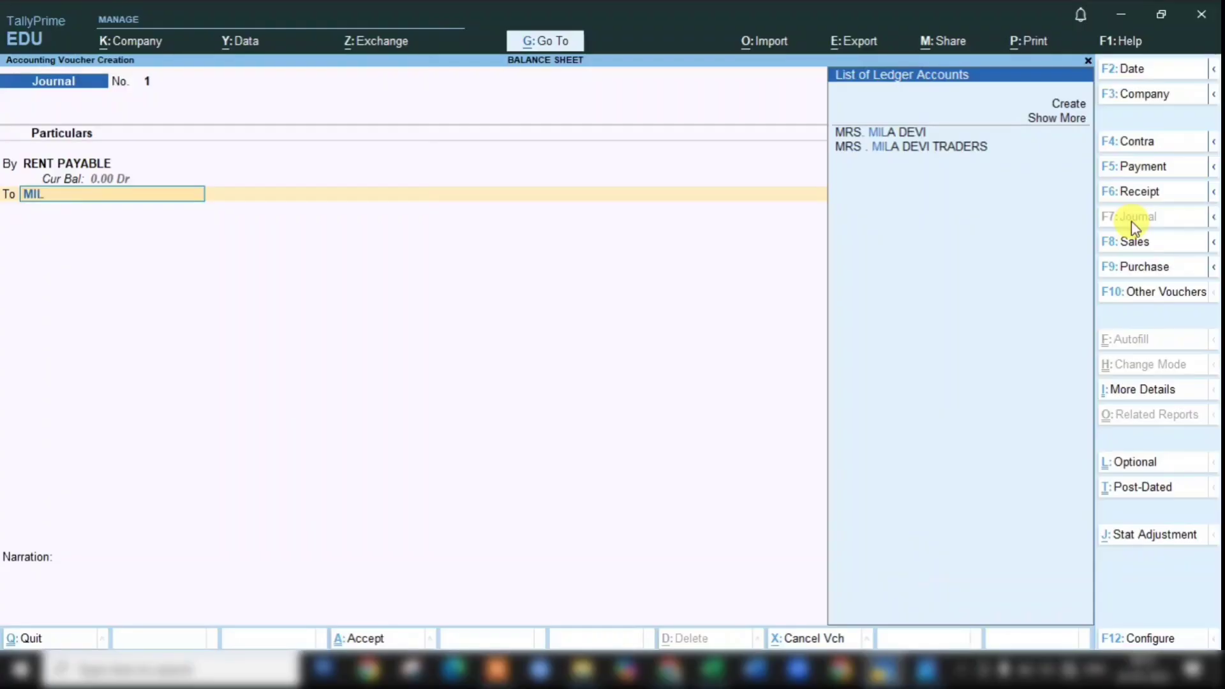
{"action": "key", "text": "Down"}
{"action": "key", "text": "Return"}
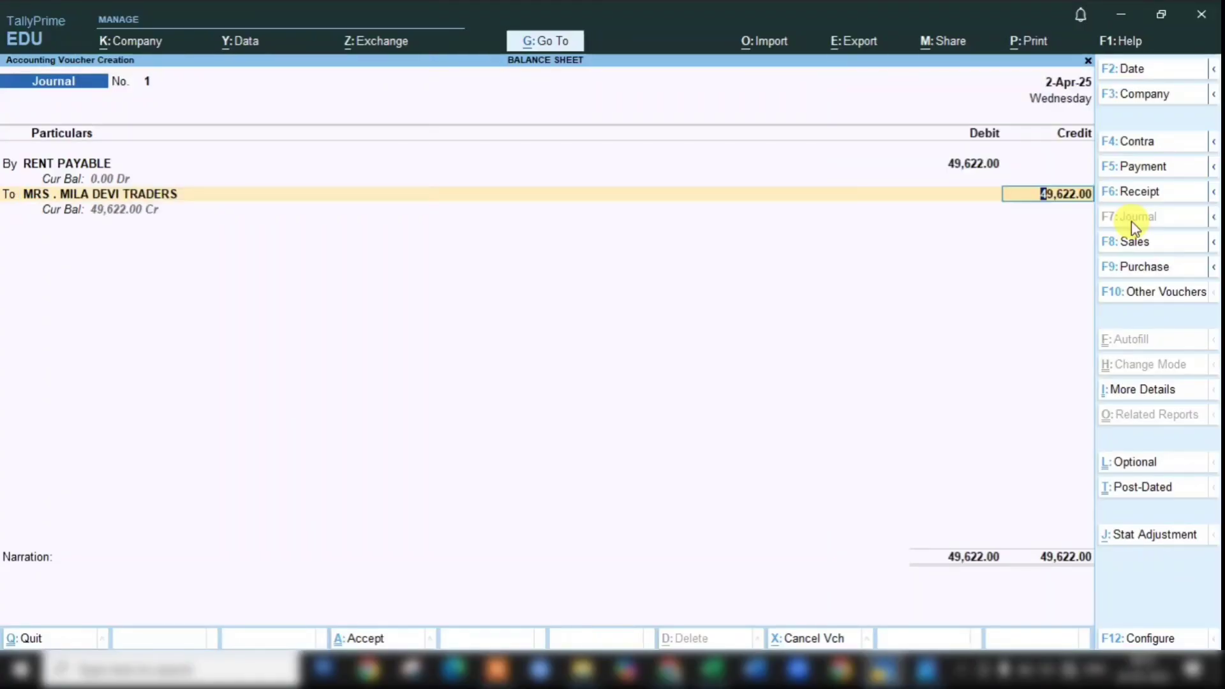
{"action": "key", "text": "Return"}
{"action": "key", "text": "Return"}
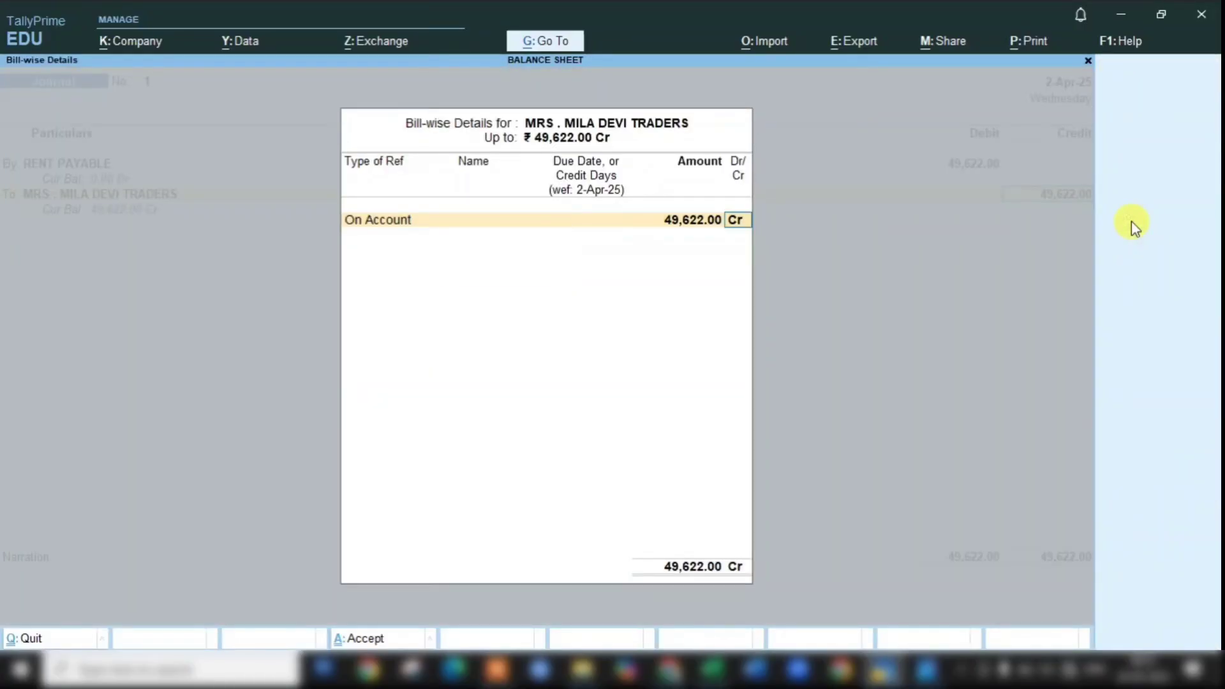
{"action": "key", "text": "Return"}
{"action": "key", "text": "Return"}
{"action": "key", "text": "Return"}
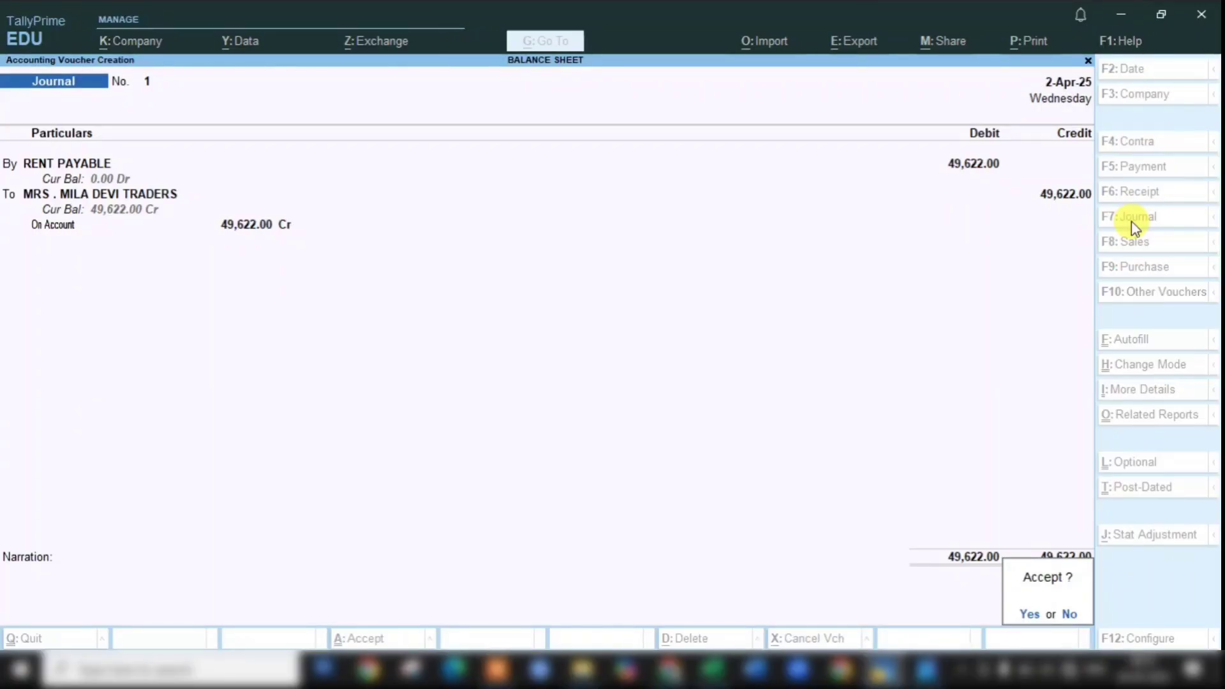
{"action": "key", "text": "Return"}
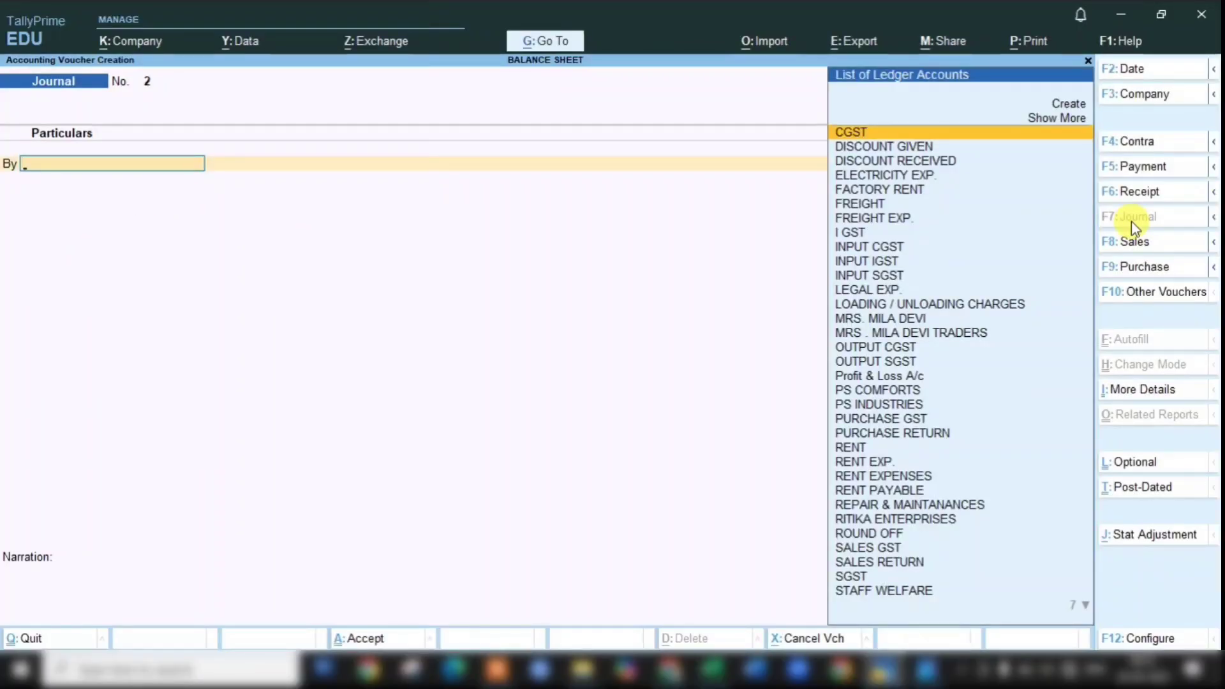
Step: Save journal 2 debiting TDS PAYABLE and crediting TDS 4,595.00
{"action": "type", "text": "TDS"}
{"action": "key", "text": "Down"}
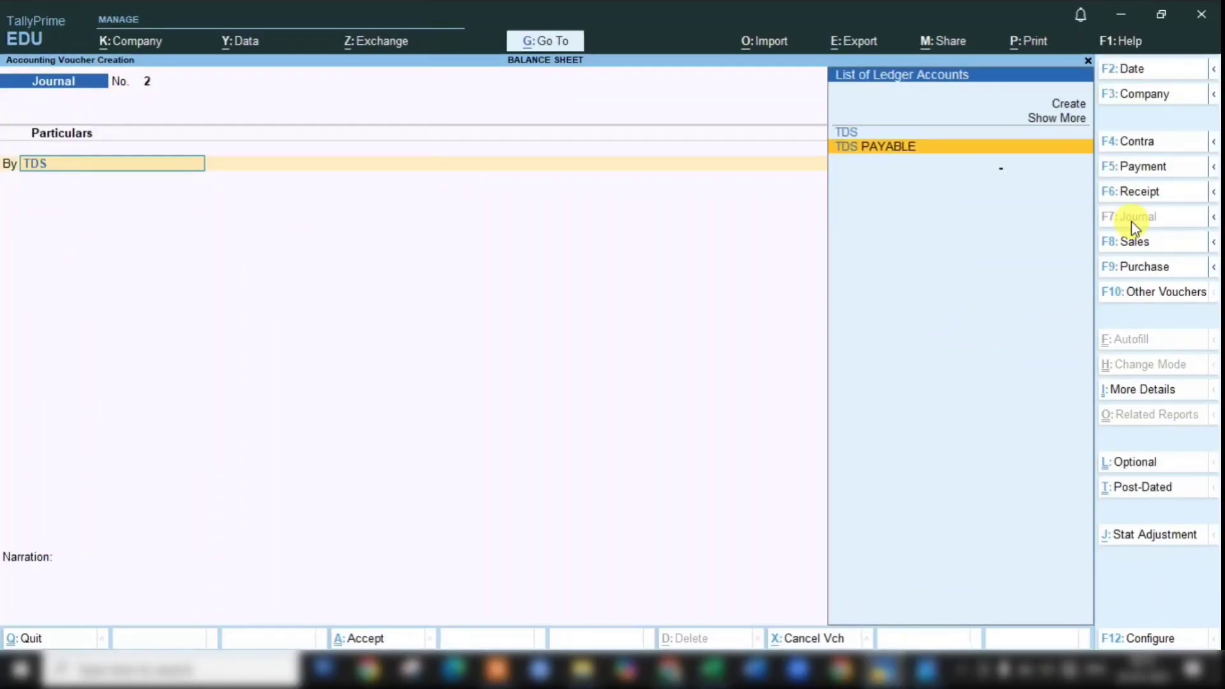
{"action": "key", "text": "Return"}
{"action": "type", "text": "4,595"}
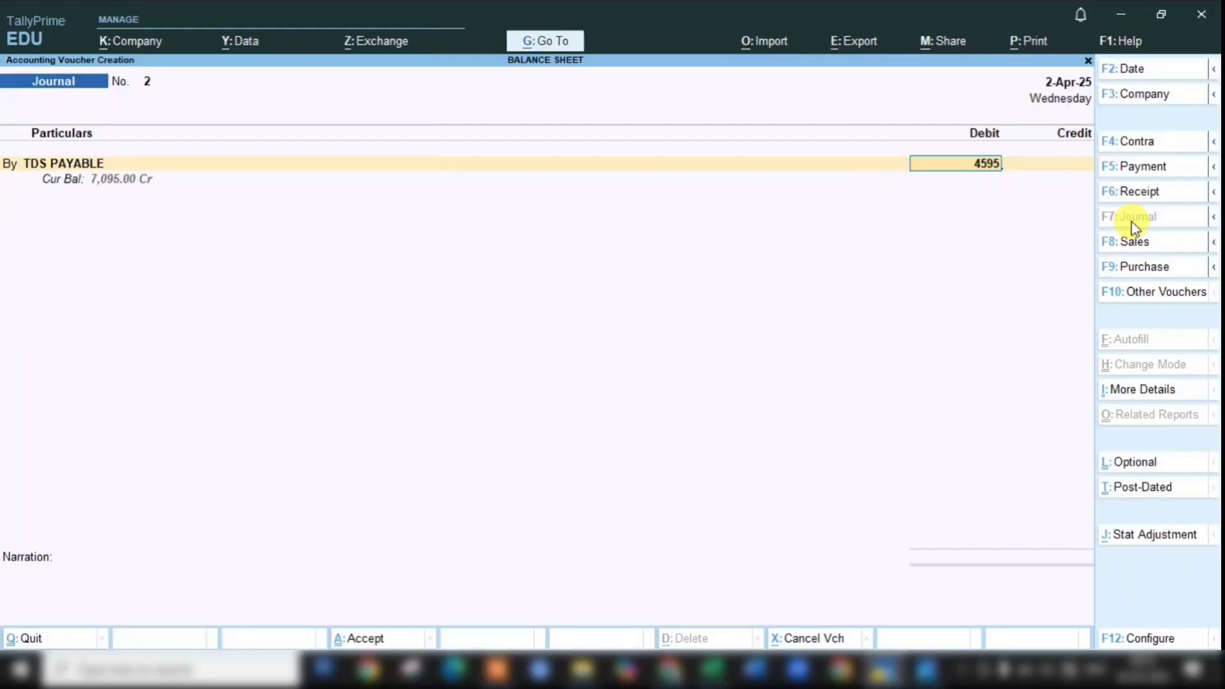
{"action": "key", "text": "Return"}
{"action": "key", "text": "Return"}
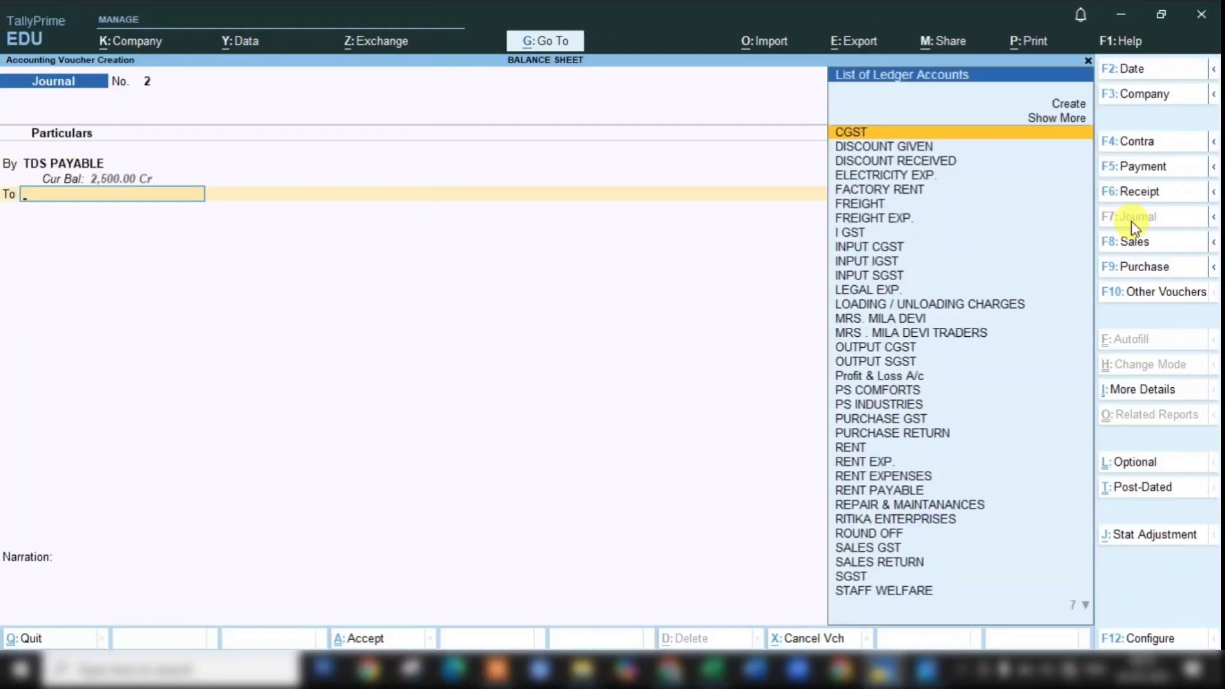
{"action": "type", "text": "TDS"}
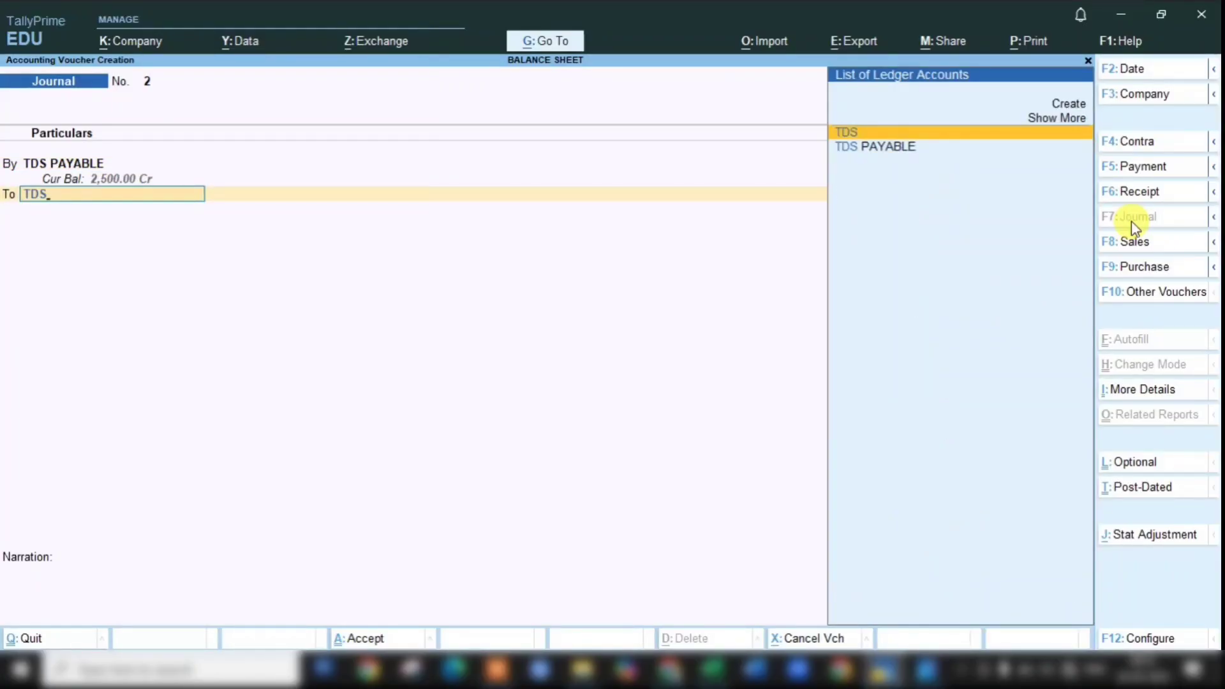
{"action": "key", "text": "Return"}
{"action": "key", "text": "Return"}
{"action": "key", "text": "Return"}
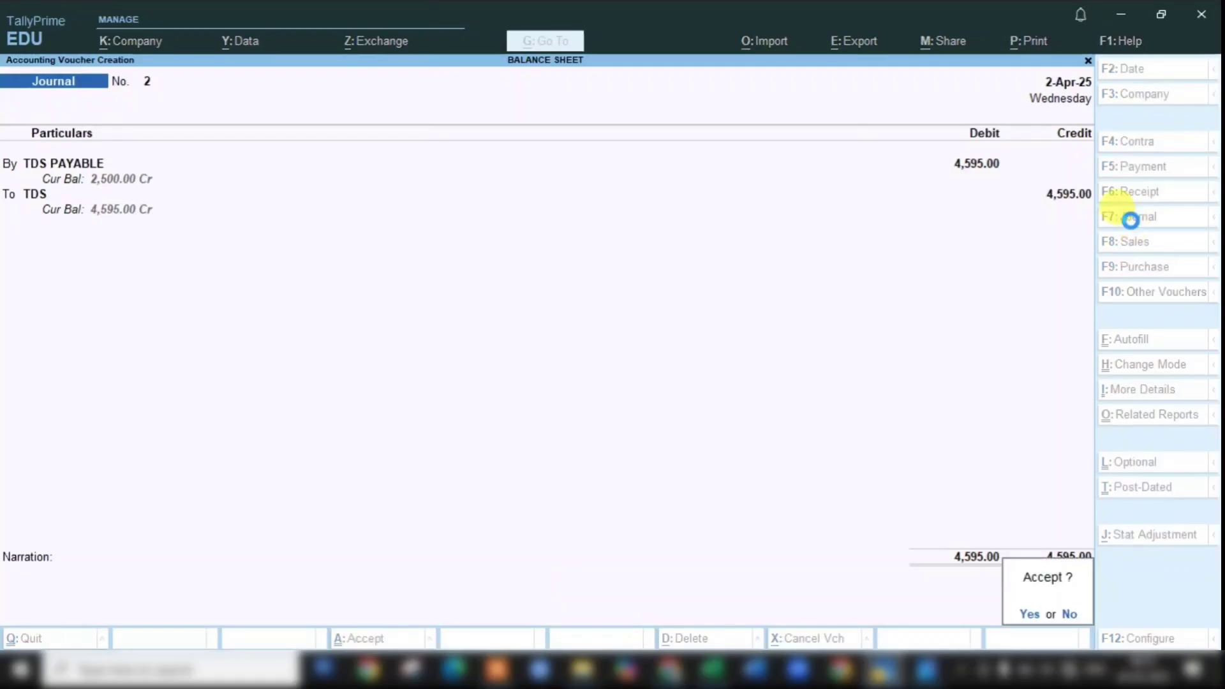
{"action": "key", "text": "Return"}
Step: Enter journal 3 debiting TDS PAYABLE and crediting TDS 2,500.00
{"action": "type", "text": "DS"}
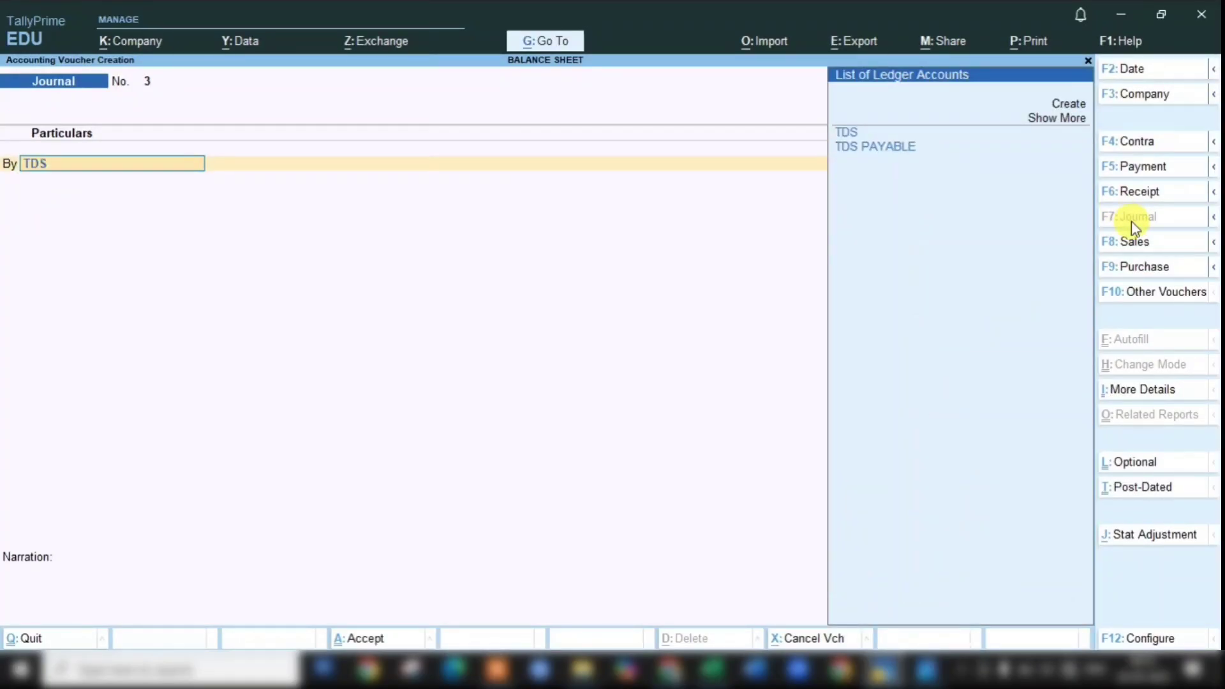
{"action": "key", "text": "Down"}
{"action": "key", "text": "Return"}
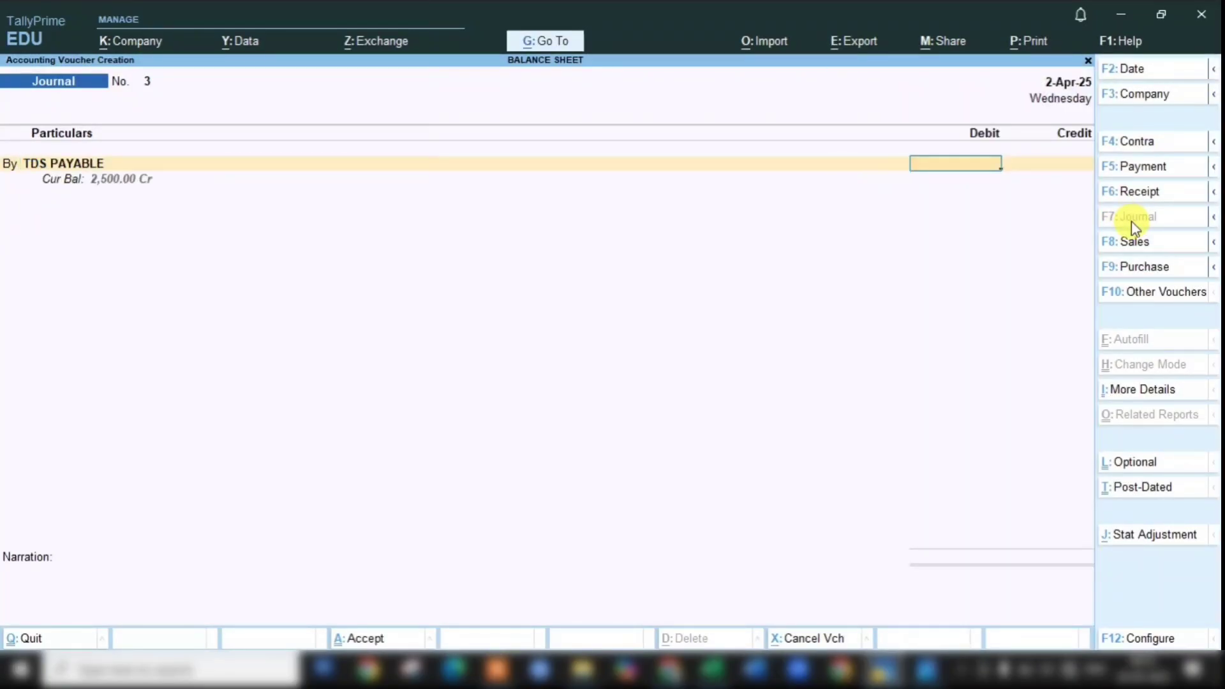
{"action": "type", "text": "2500"}
{"action": "key", "text": "Return"}
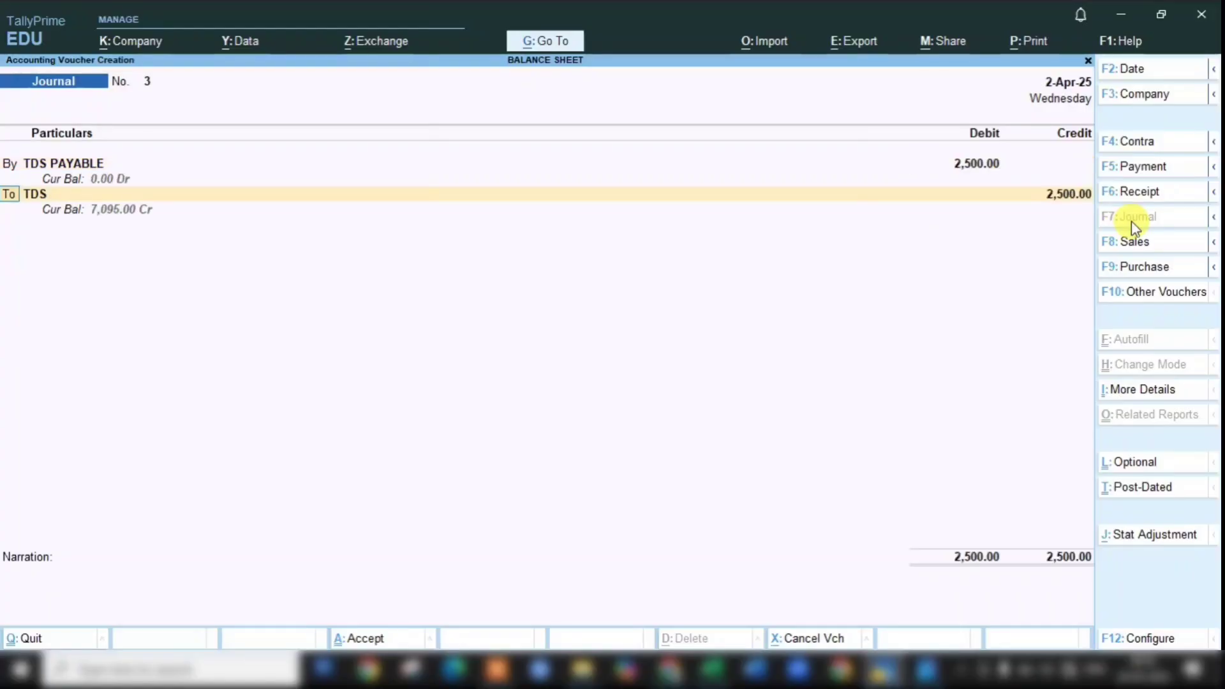
{"action": "key", "text": "Return"}
{"action": "key", "text": "Return"}
{"action": "key", "text": "Return"}
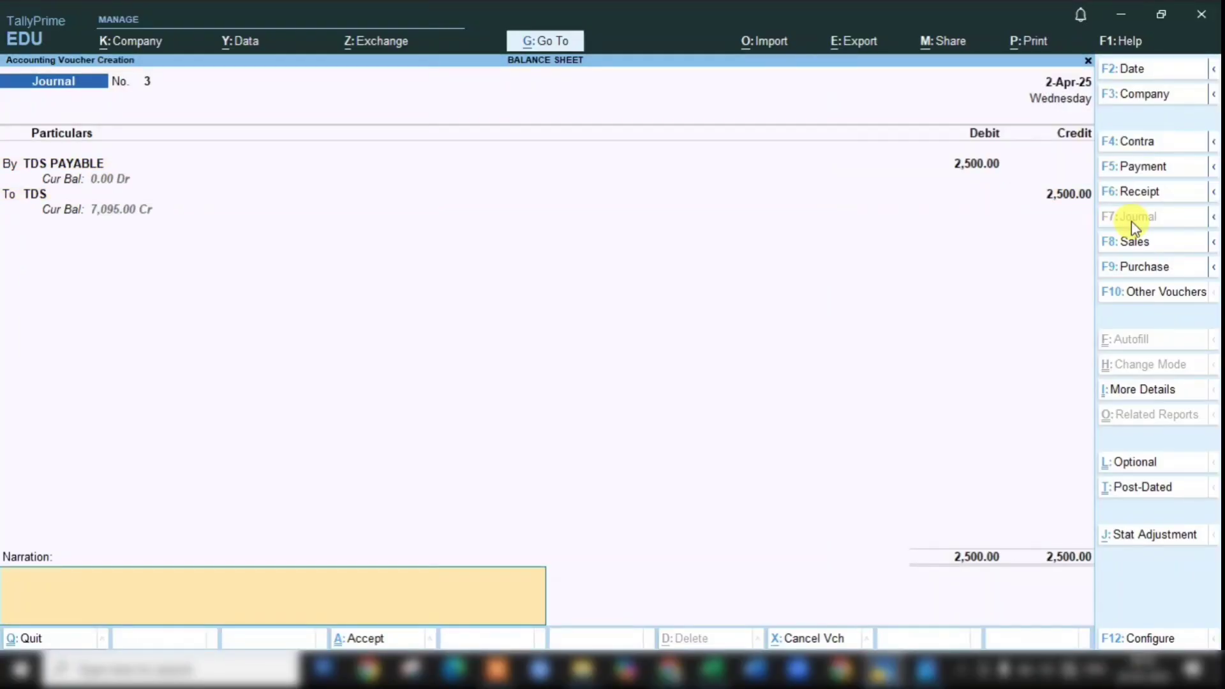
{"action": "key", "text": "Return"}
{"action": "key", "text": "Return"}
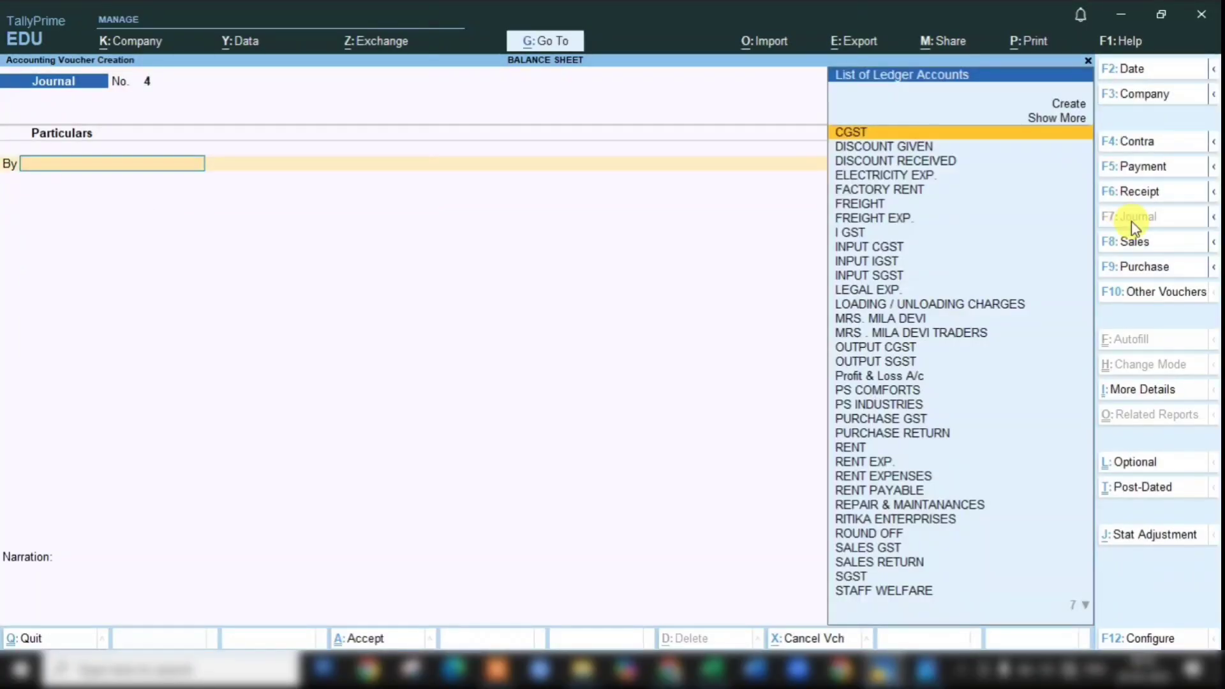
Step: Inspect the detailed Balance Sheet's Provisions, TDS and Sundry Creditors (trader at 49,622.00)
{"action": "key", "text": "Escape"}
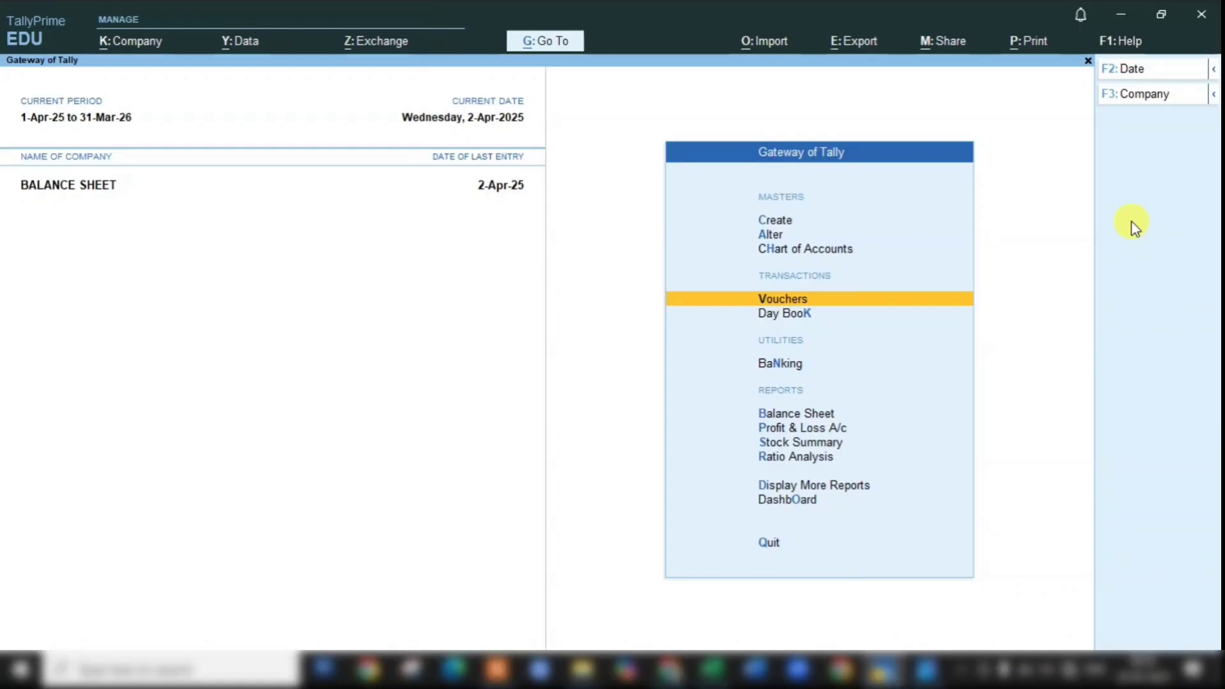
{"action": "key", "text": "b"}
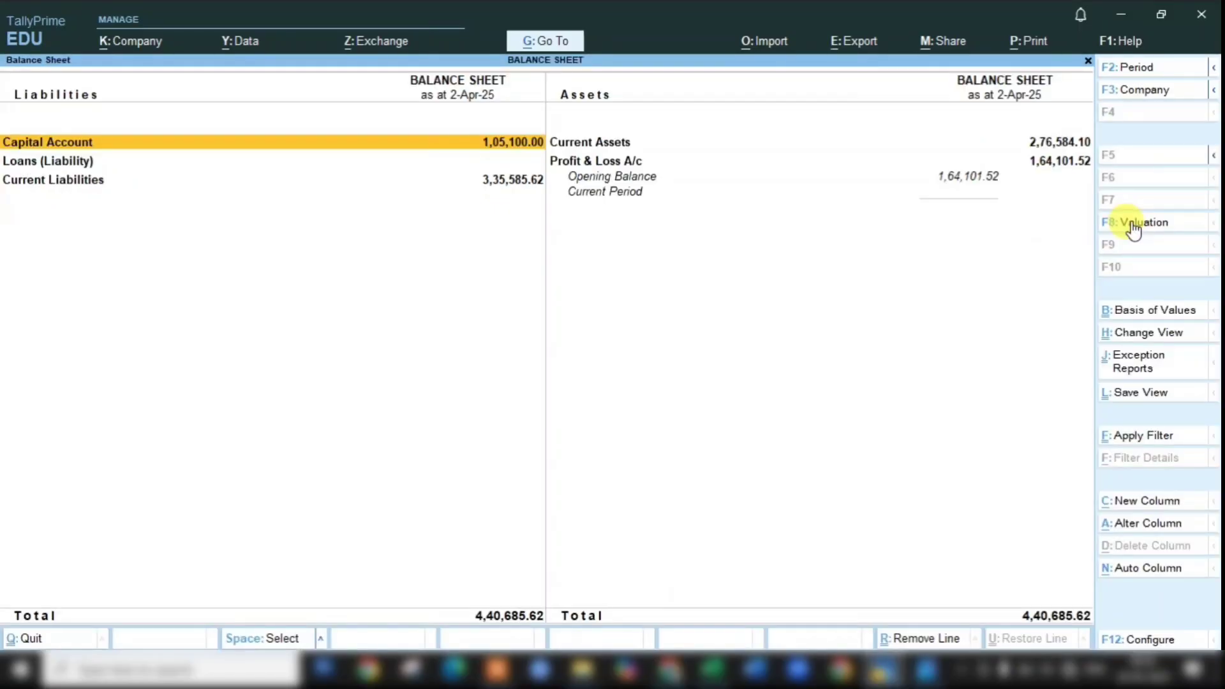
{"action": "key", "text": "alt+F5"}
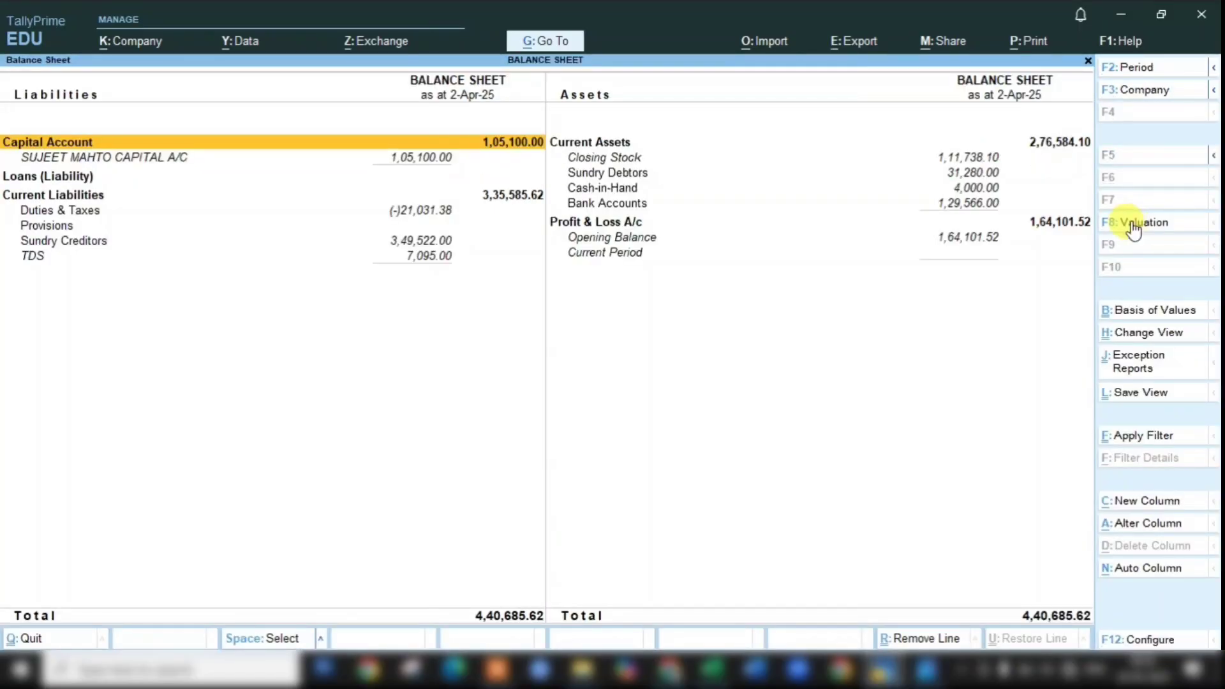
{"action": "left_click", "coordinate": [55, 228]}
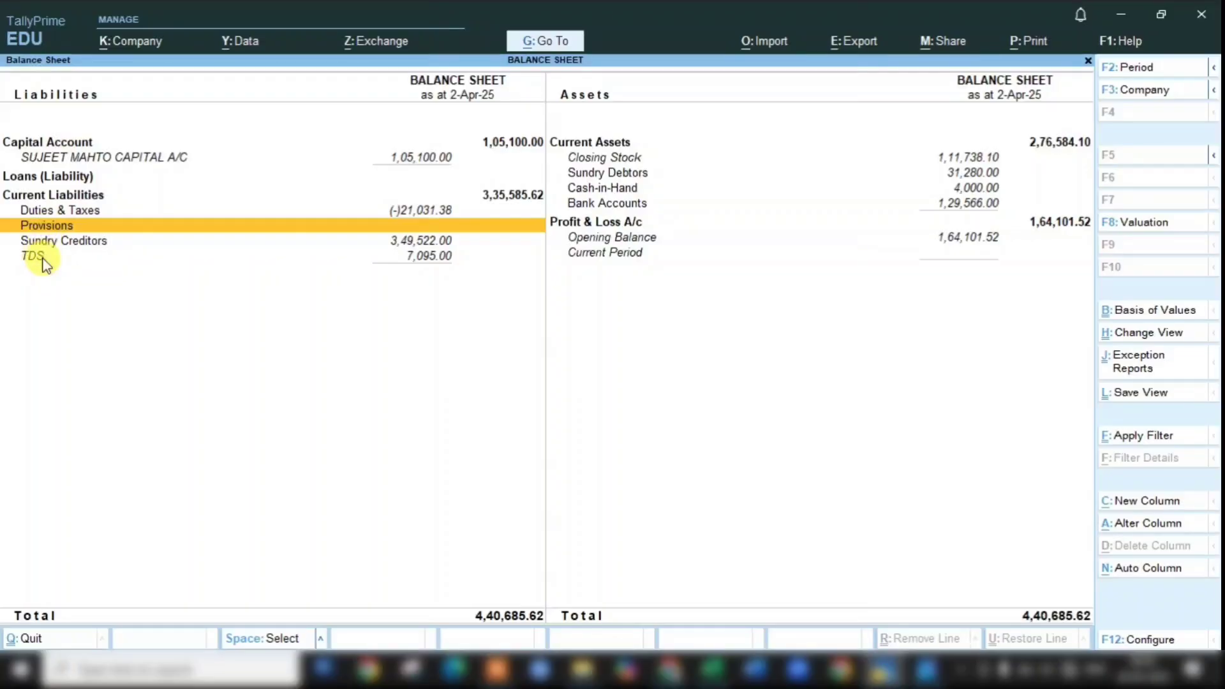
{"action": "left_click", "coordinate": [42, 259]}
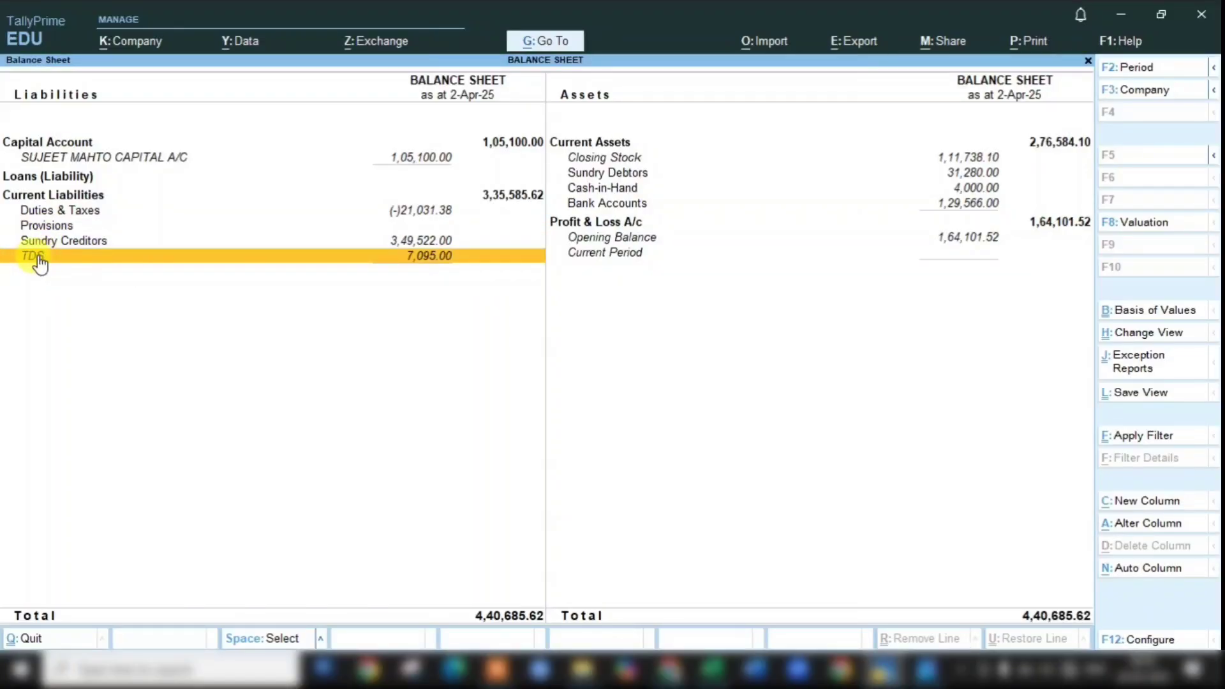
{"action": "left_click", "coordinate": [79, 243]}
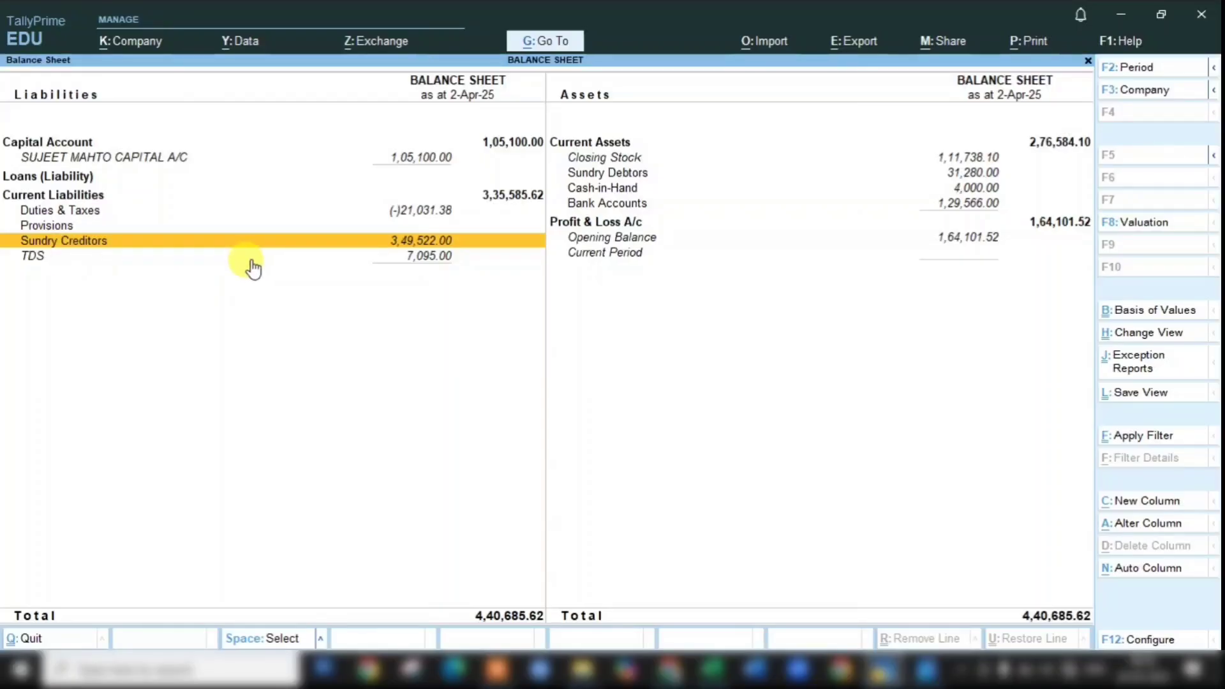
{"action": "key", "text": "Return"}
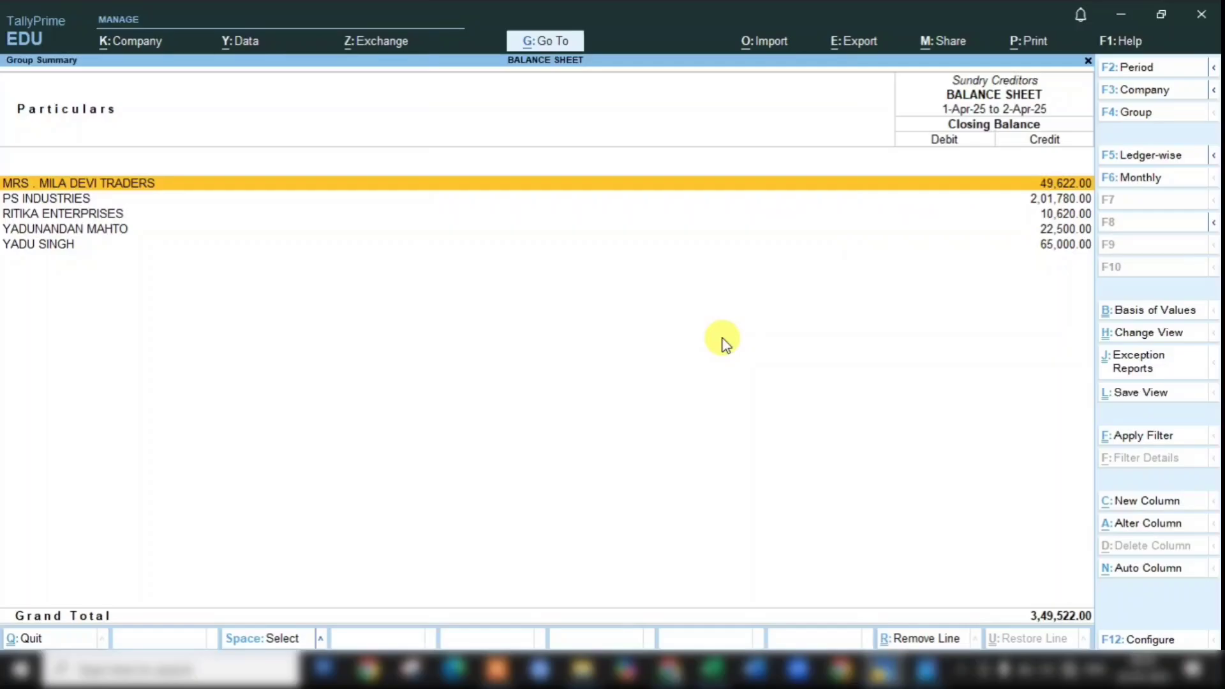
{"action": "key", "text": "Escape"}
{"action": "key", "text": "Escape"}
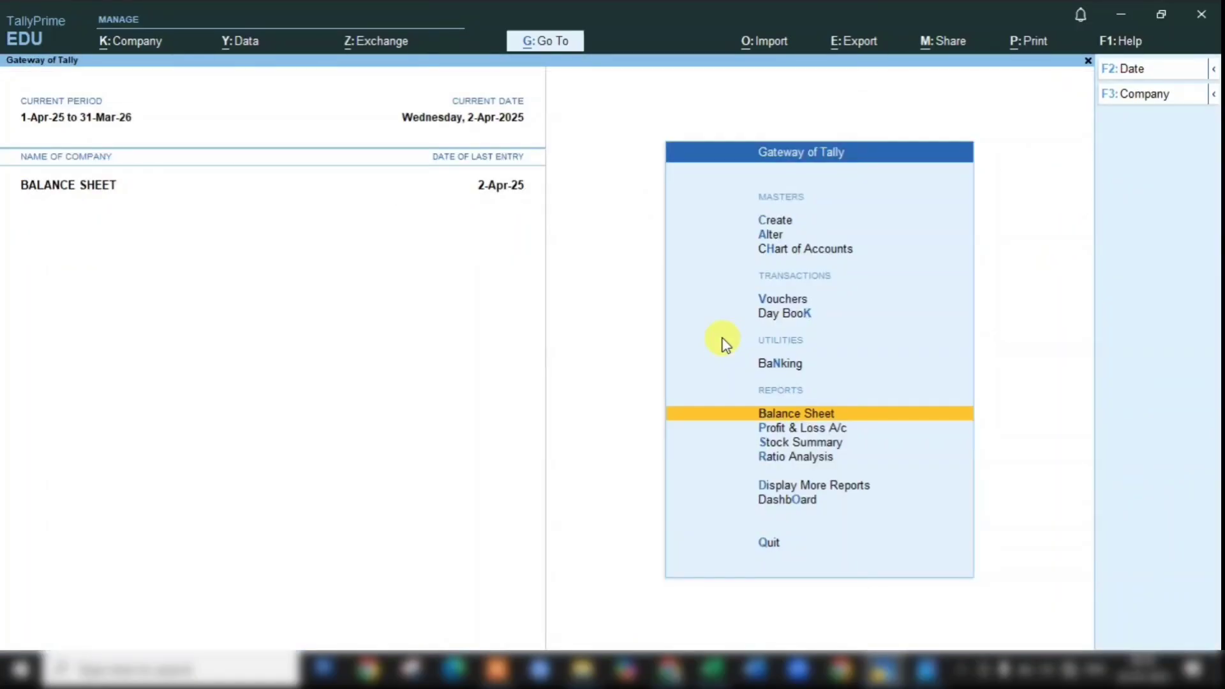
{"action": "left_click", "coordinate": [785, 300]}
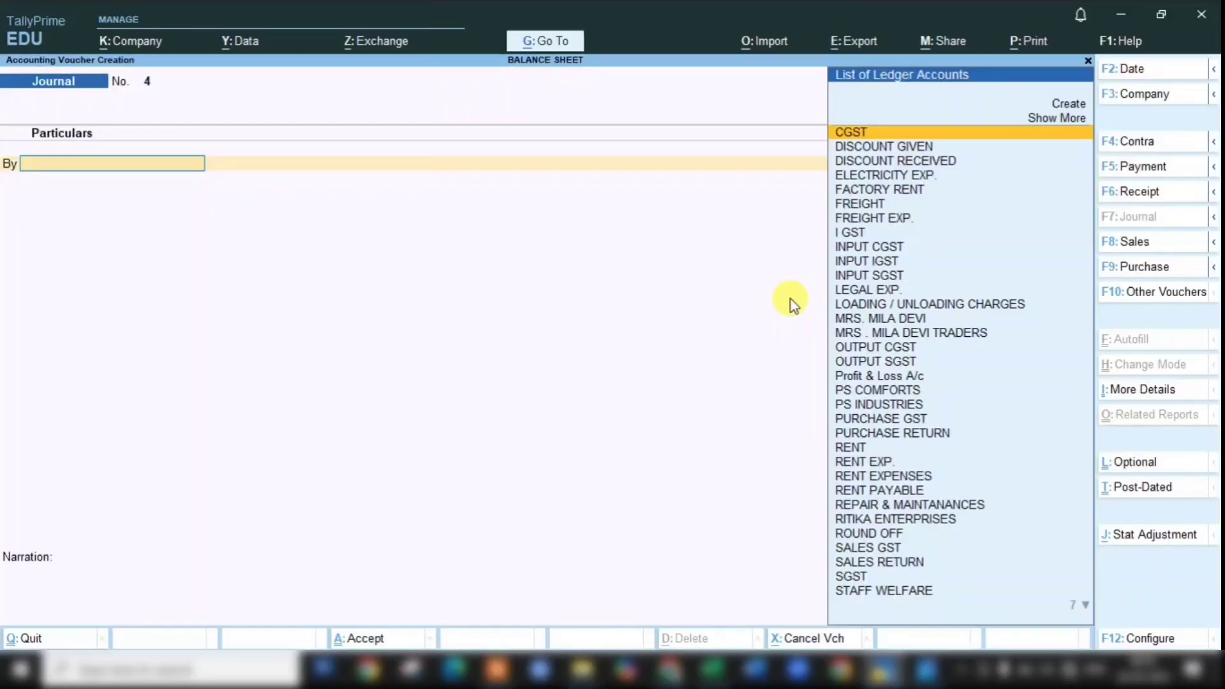
{"action": "key", "text": "F5"}
{"action": "type", "text": "HDFC"}
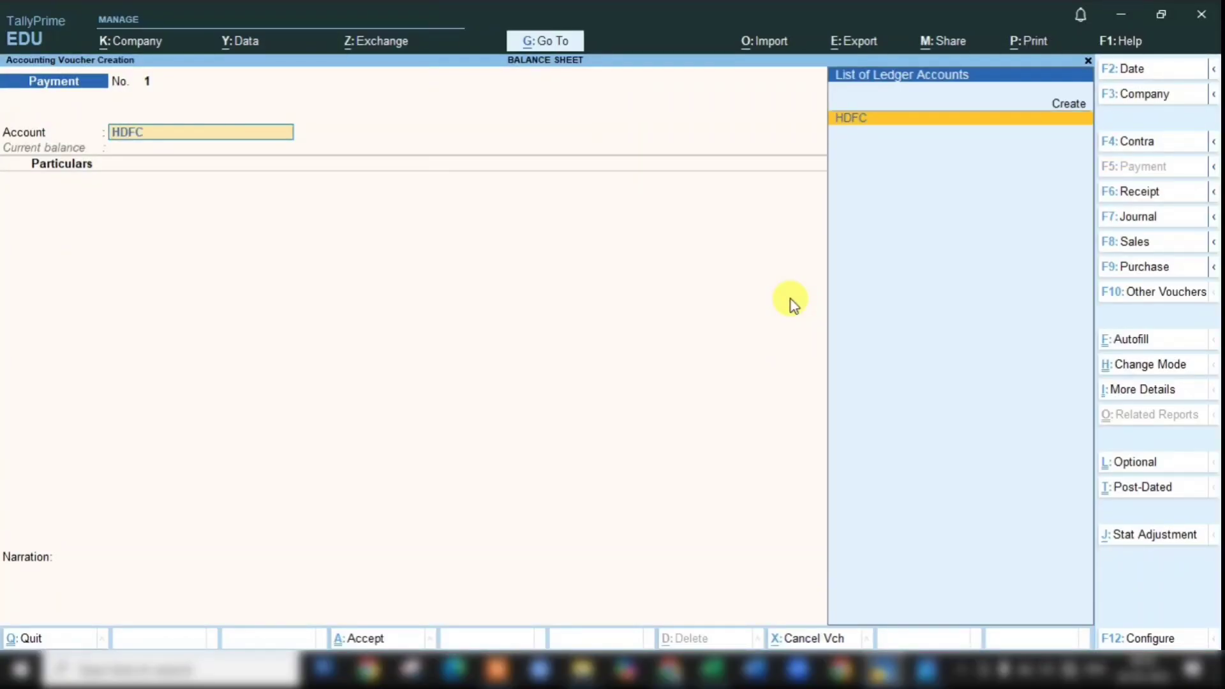
{"action": "key", "text": "Return"}
{"action": "type", "text": "MIL"}
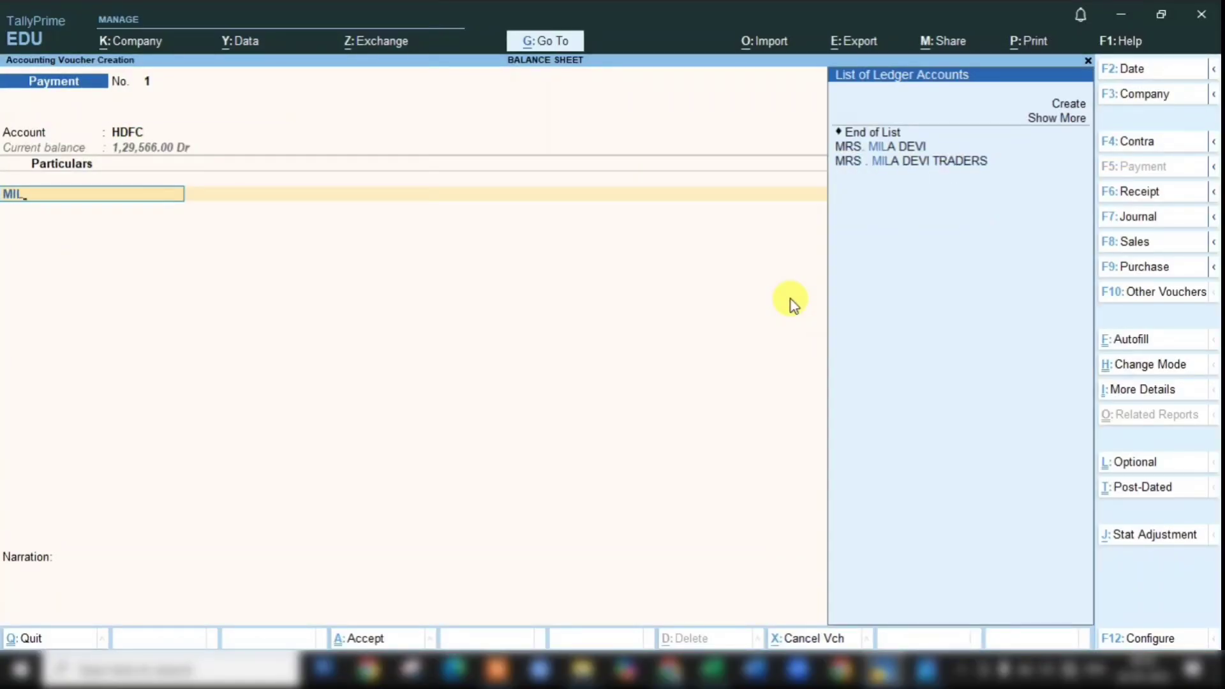
{"action": "key", "text": "Down"}
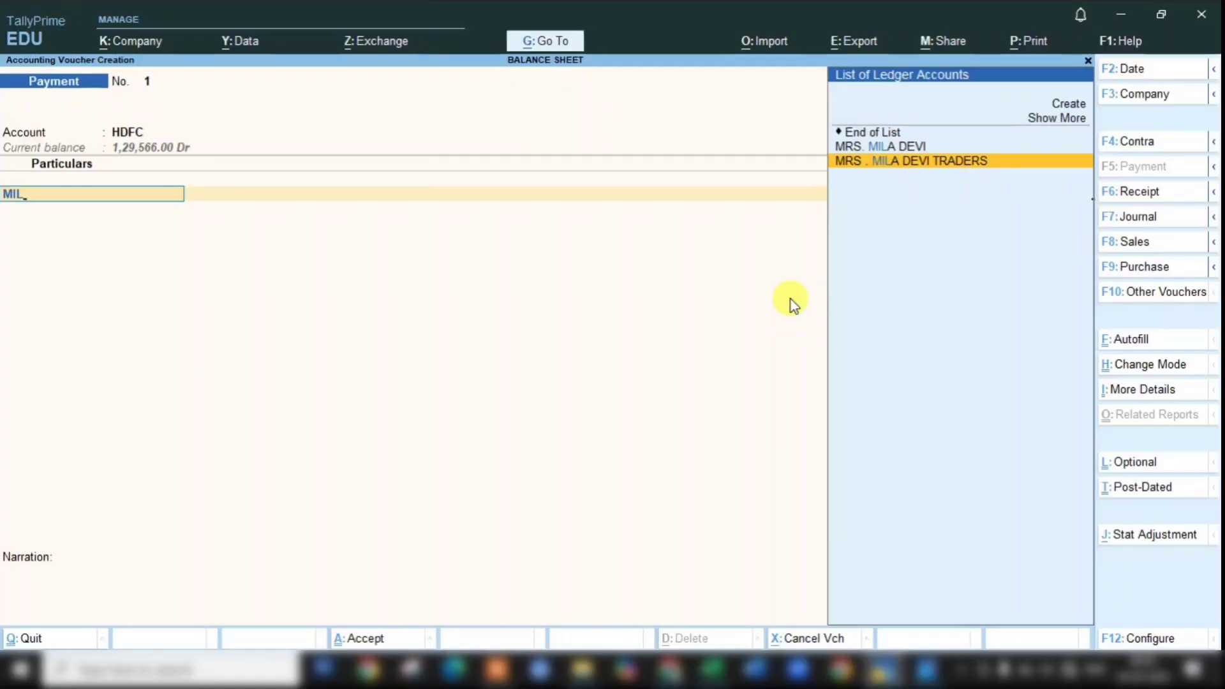
{"action": "key", "text": "Return"}
{"action": "type", "text": "496"}
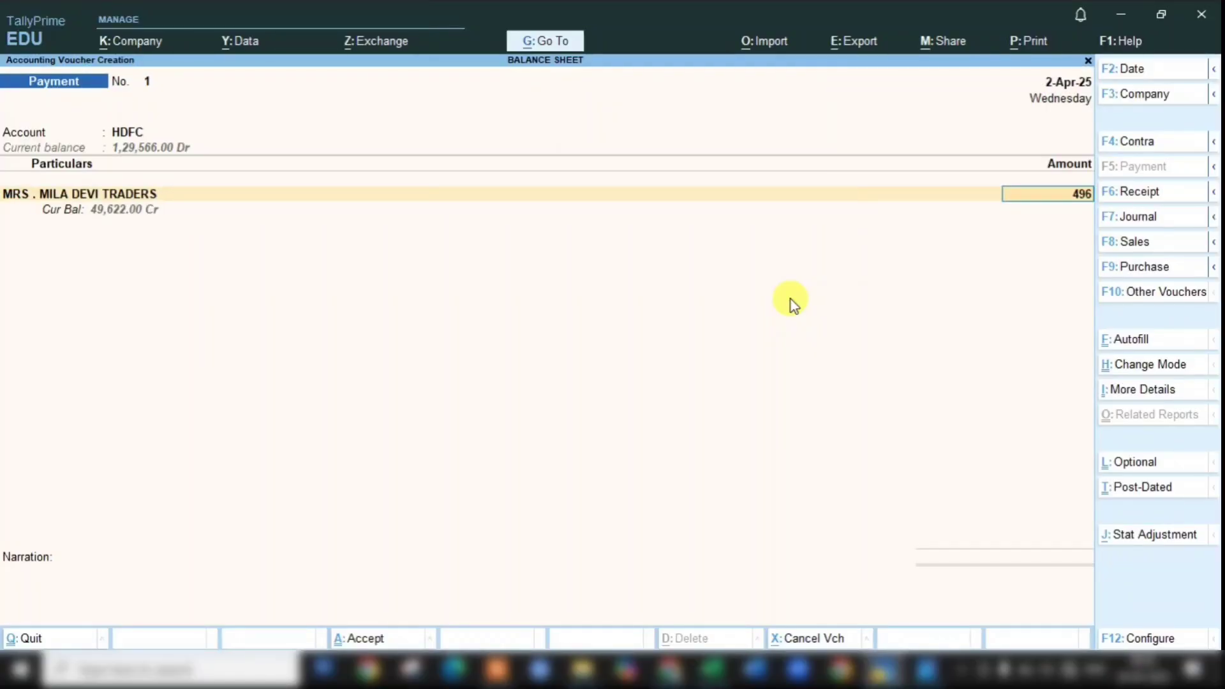
{"action": "type", "text": "22"}
{"action": "key", "text": "Return"}
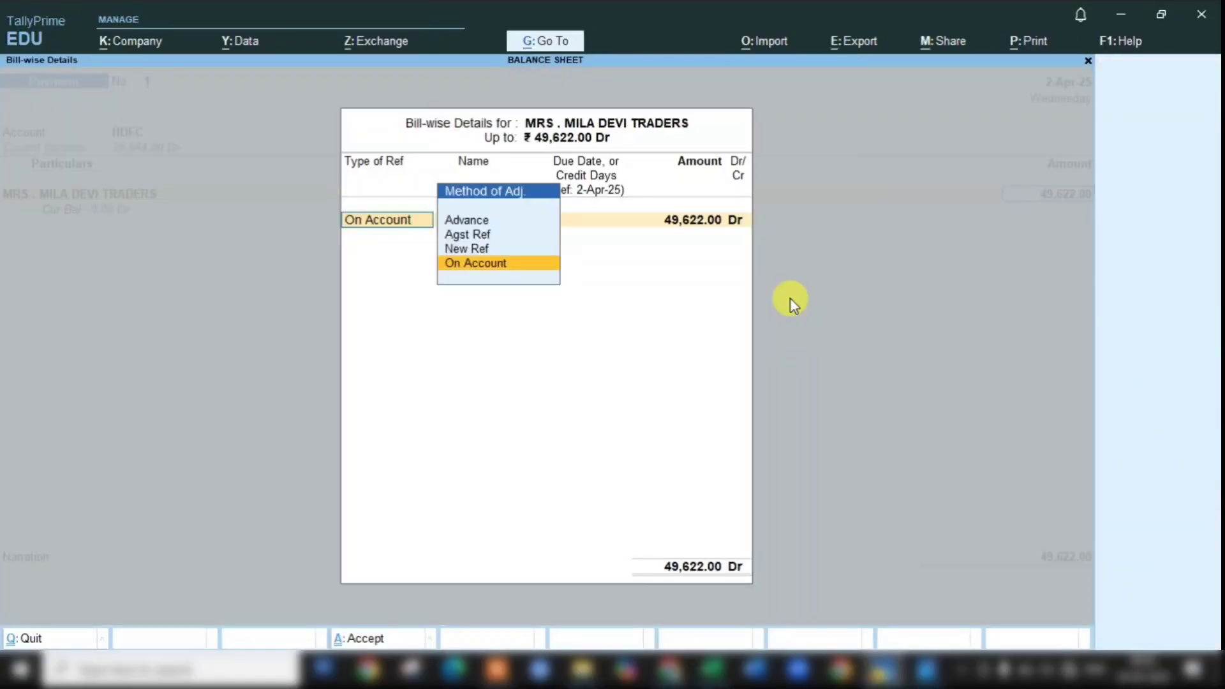
{"action": "key", "text": "Return"}
{"action": "key", "text": "Return"}
{"action": "key", "text": "Return"}
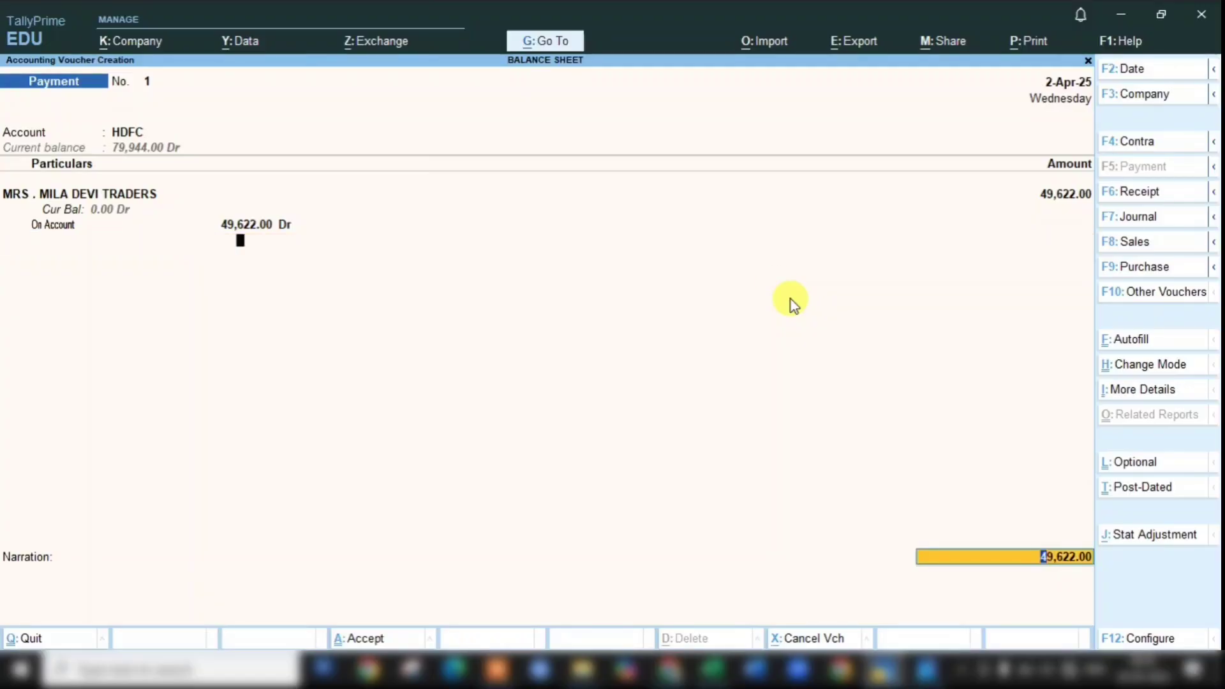
{"action": "key", "text": "Return"}
{"action": "key", "text": "Return"}
{"action": "key", "text": "Return"}
{"action": "key", "text": "Return"}
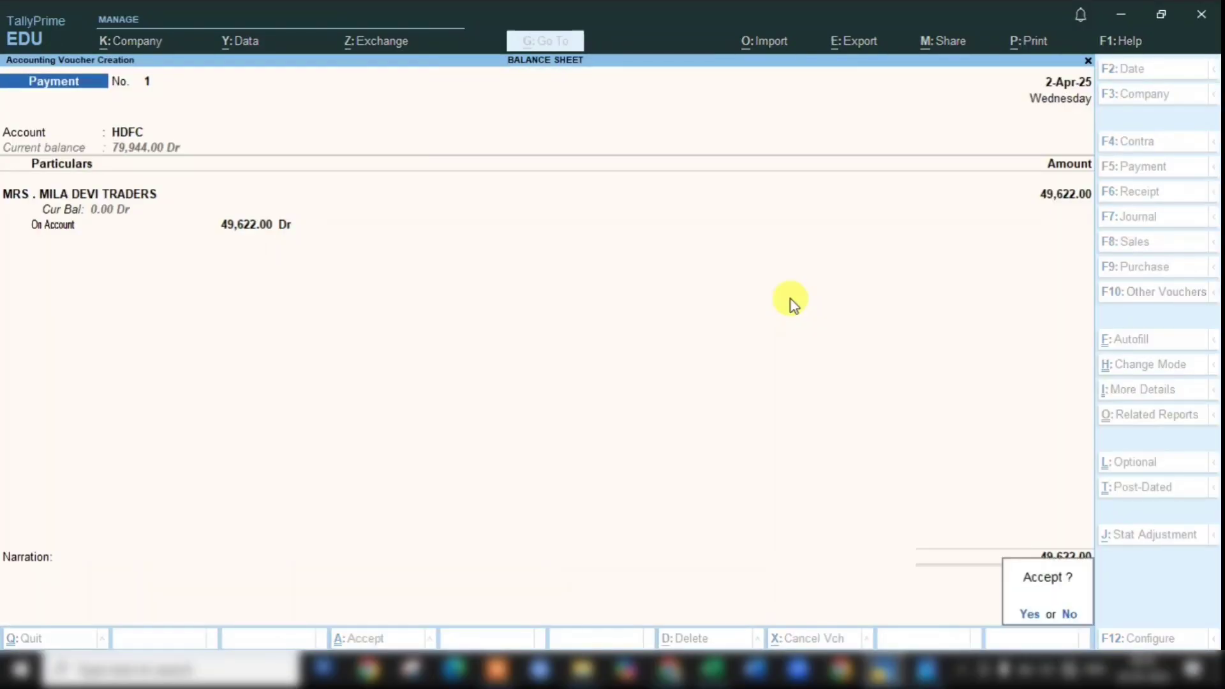
{"action": "key", "text": "Return"}
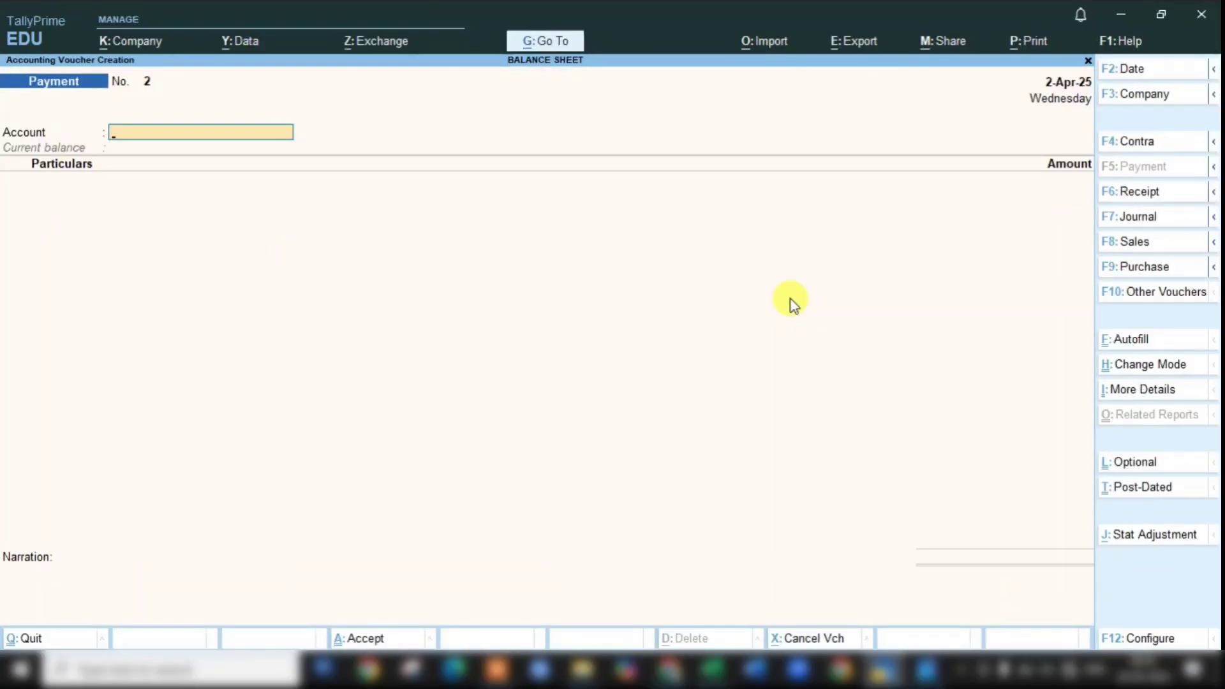
Step: Start a payment from HDFC to the TDS ledger, first entering 4,595 and then 7,025
{"action": "type", "text": "HDFC"}
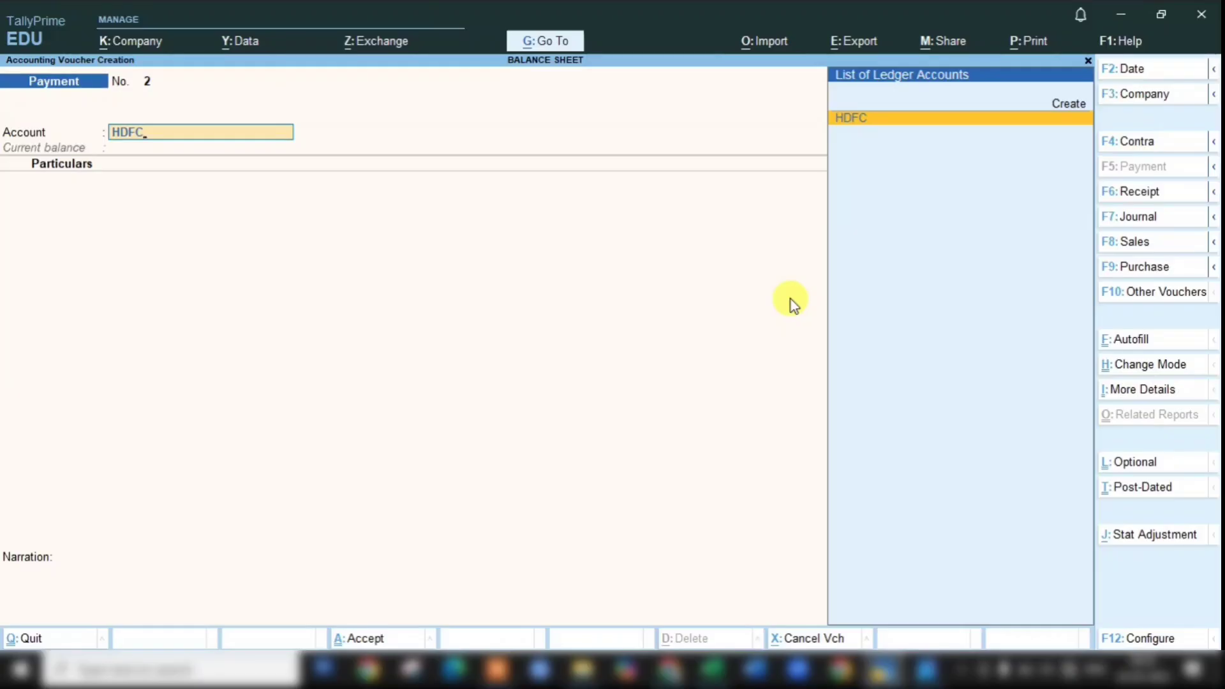
{"action": "key", "text": "Return"}
{"action": "type", "text": "TDS"}
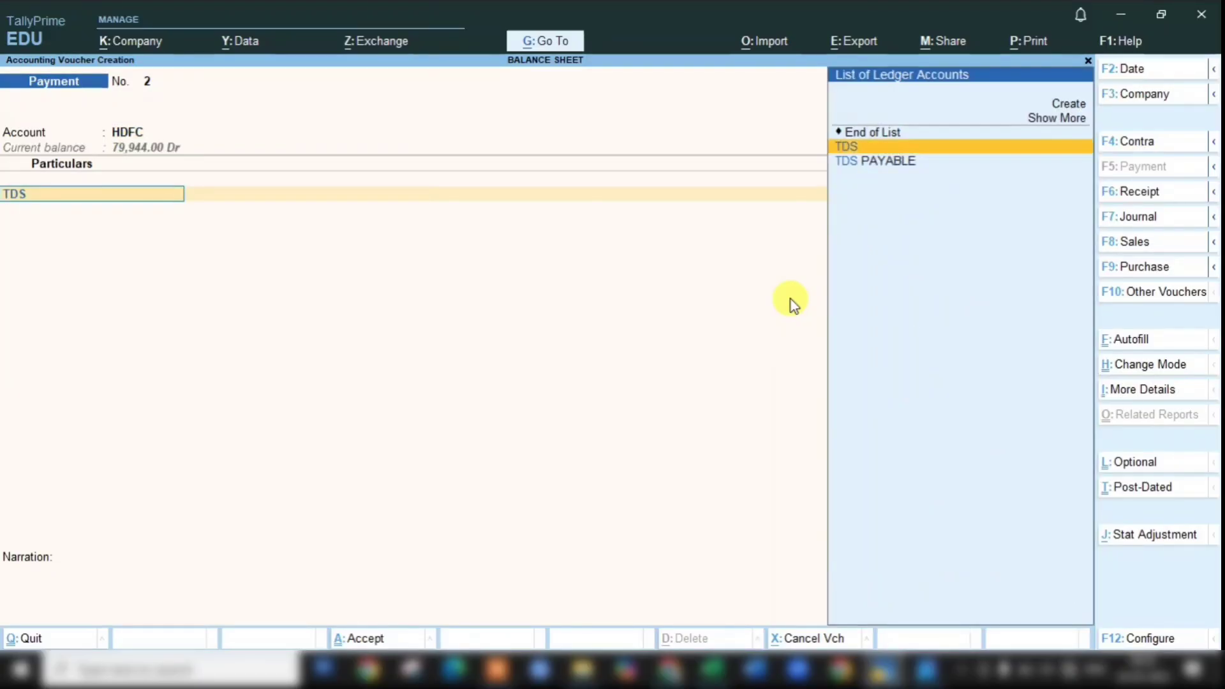
{"action": "key", "text": "Return"}
{"action": "type", "text": "4"}
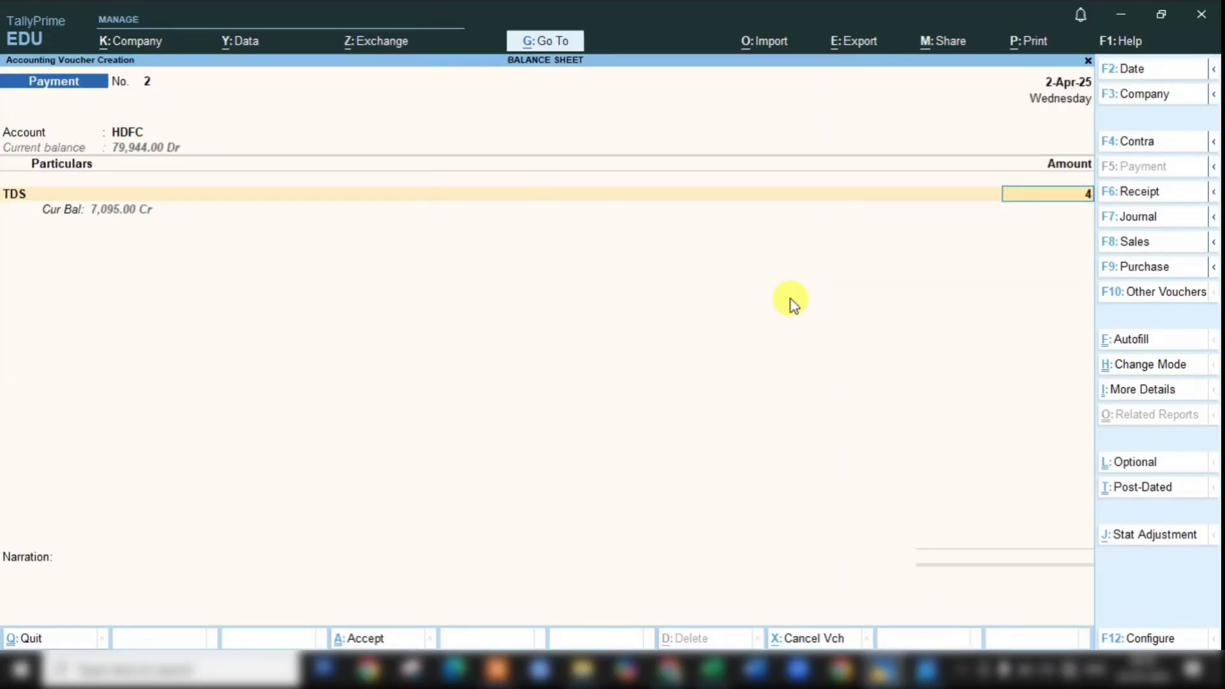
{"action": "type", "text": "595"}
{"action": "key", "text": "Return"}
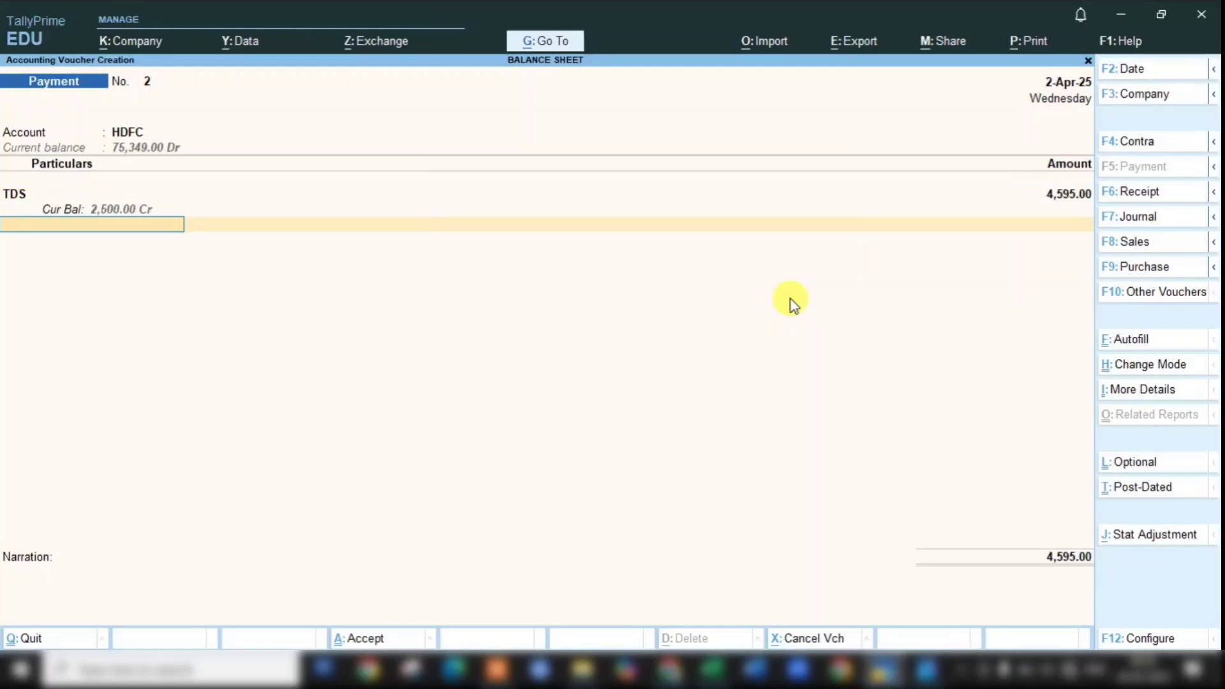
{"action": "key", "text": "BackSpace"}
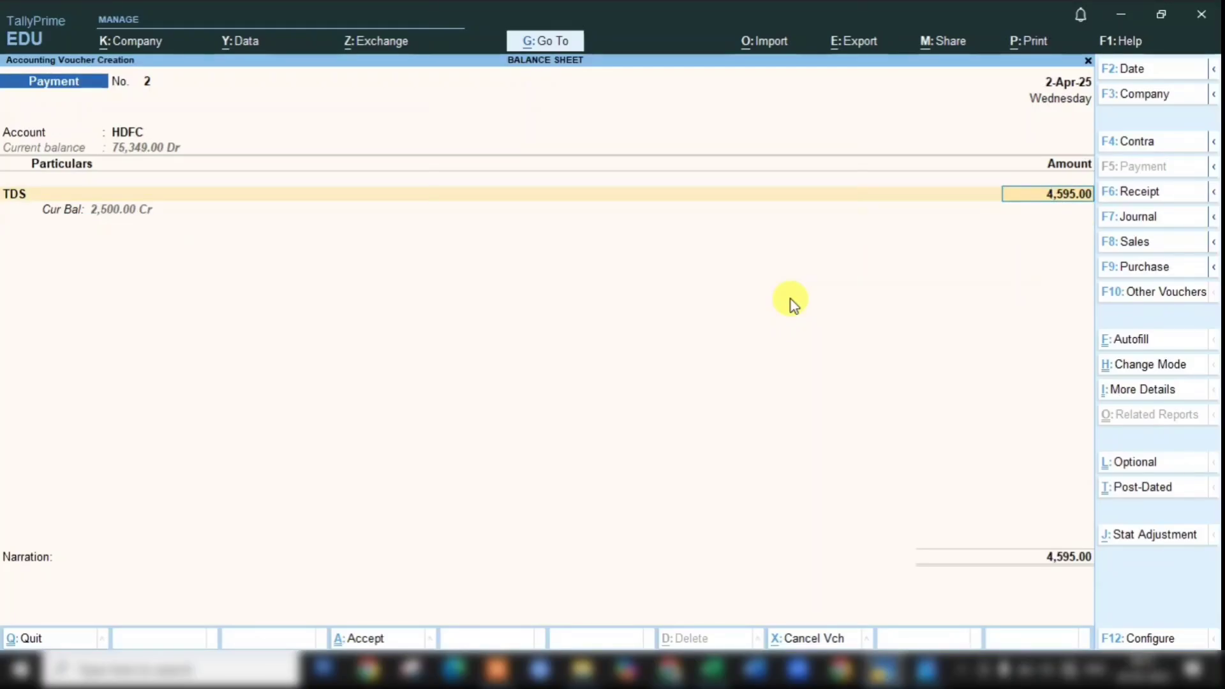
{"action": "type", "text": "7025"}
{"action": "key", "text": "Return"}
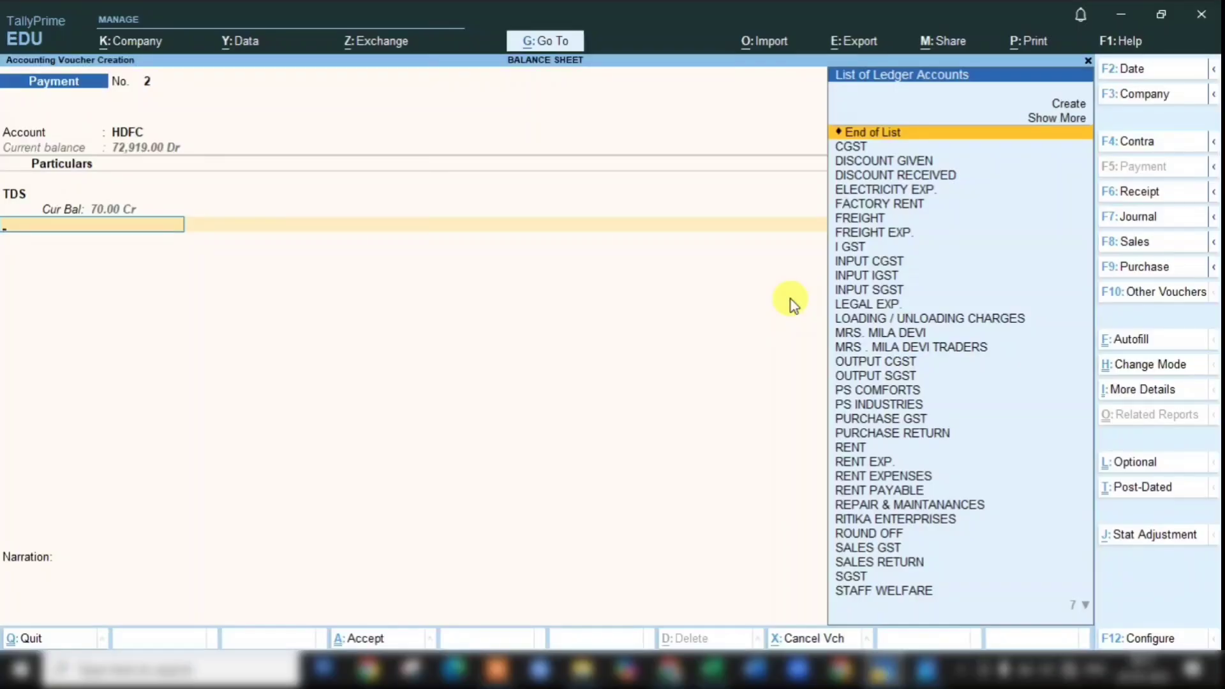
Step: Re-select the TDS ledger and correct its payment amount to 7,095.00
{"action": "key", "text": "BackSpace"}
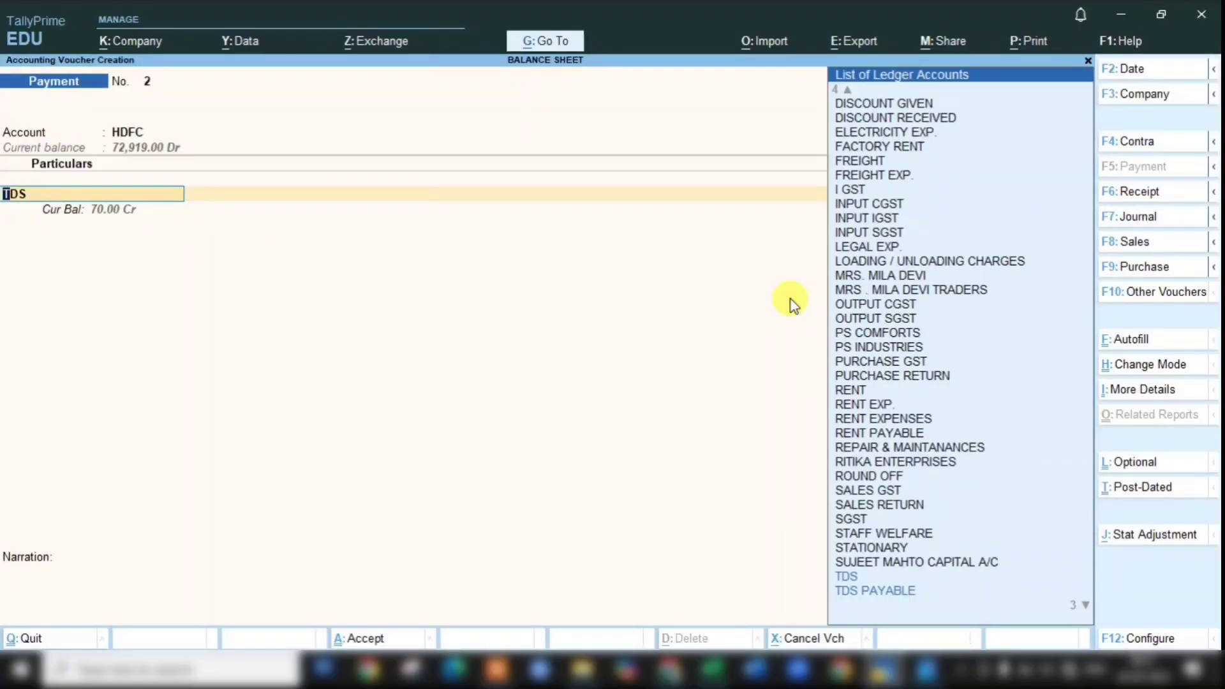
{"action": "key", "text": "Delete"}
{"action": "key", "text": "Up"}
{"action": "key", "text": "Up"}
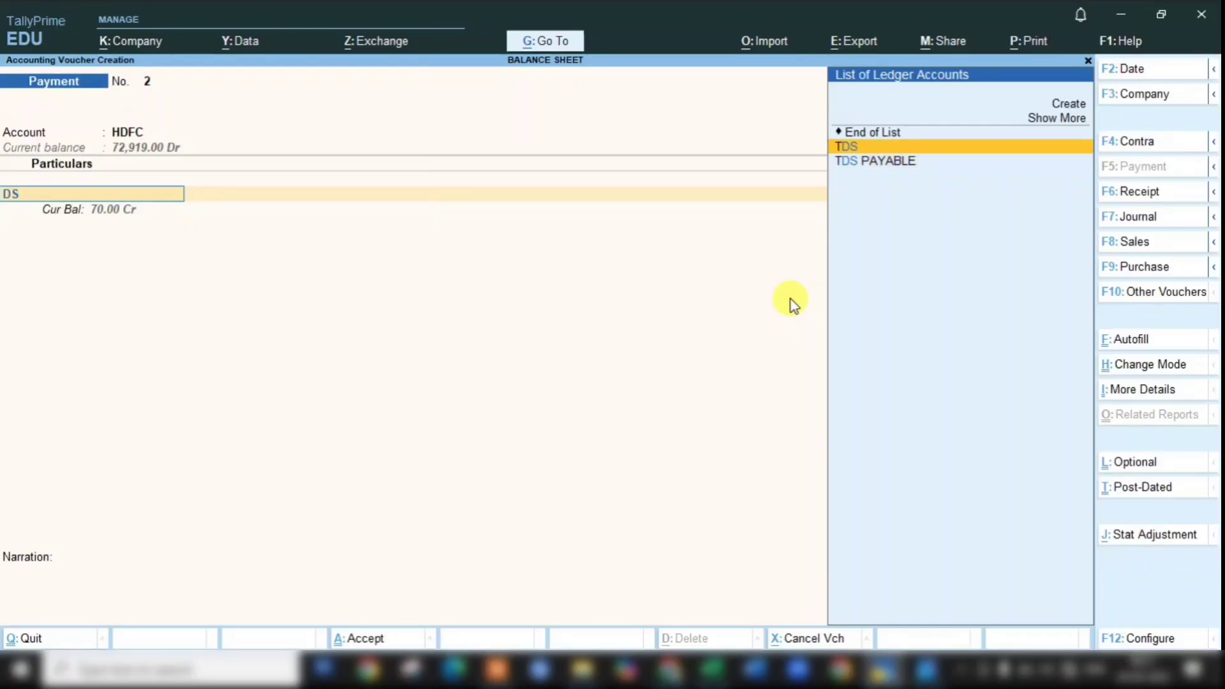
{"action": "key", "text": "Up"}
{"action": "key", "text": "Return"}
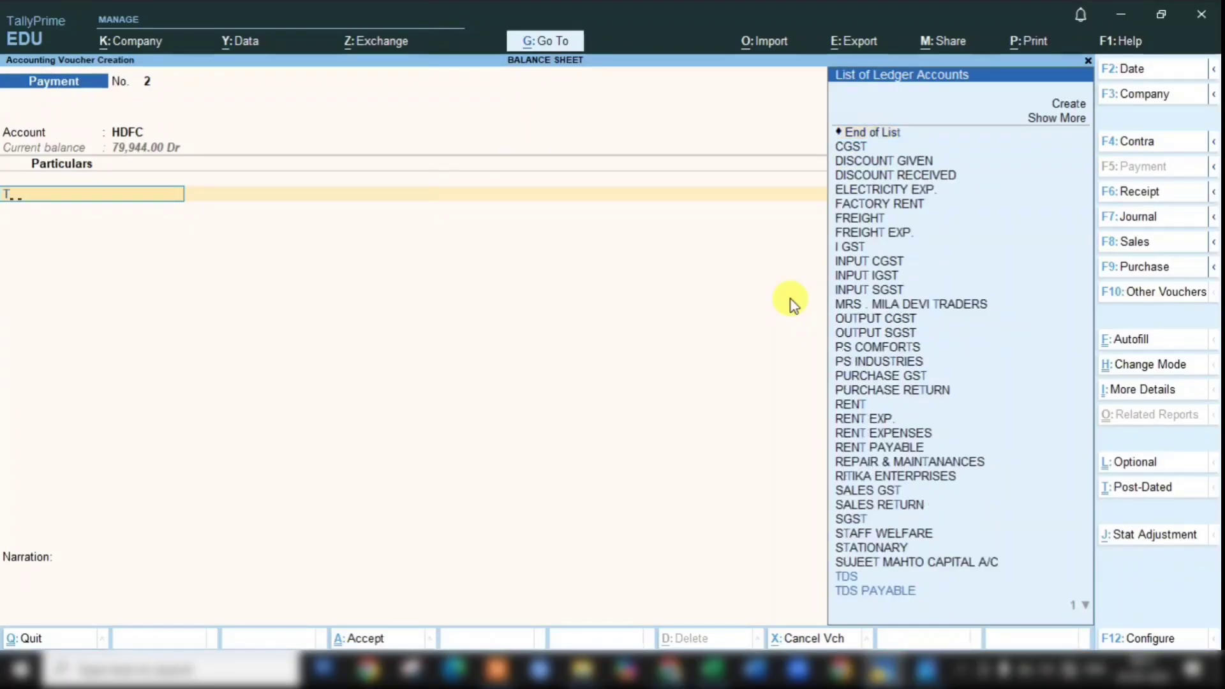
{"action": "type", "text": "TDS"}
{"action": "key", "text": "Down"}
{"action": "key", "text": "Up"}
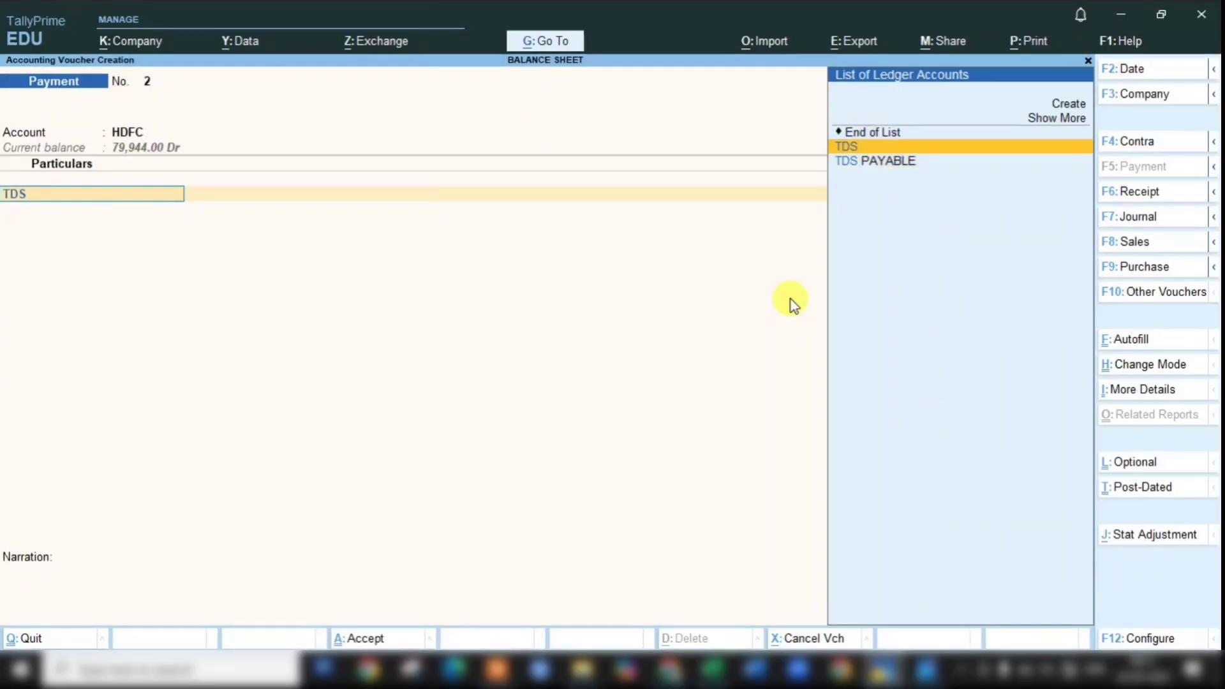
{"action": "key", "text": "Return"}
{"action": "type", "text": "7095"}
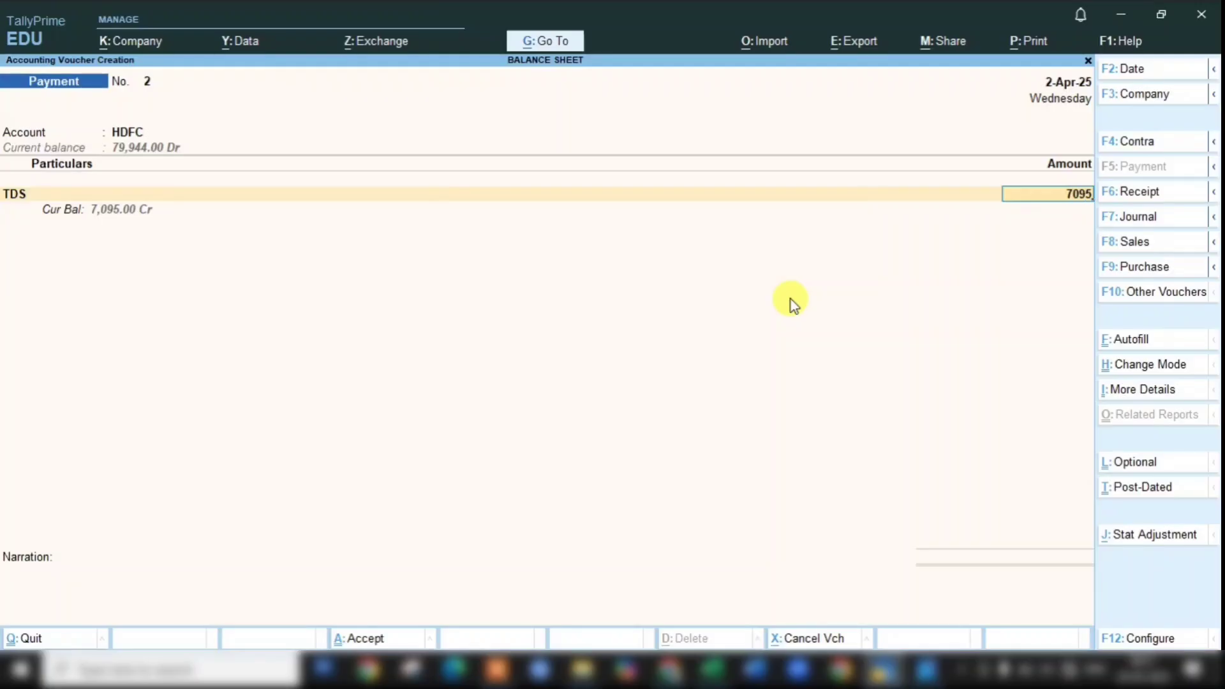
{"action": "key", "text": "Return"}
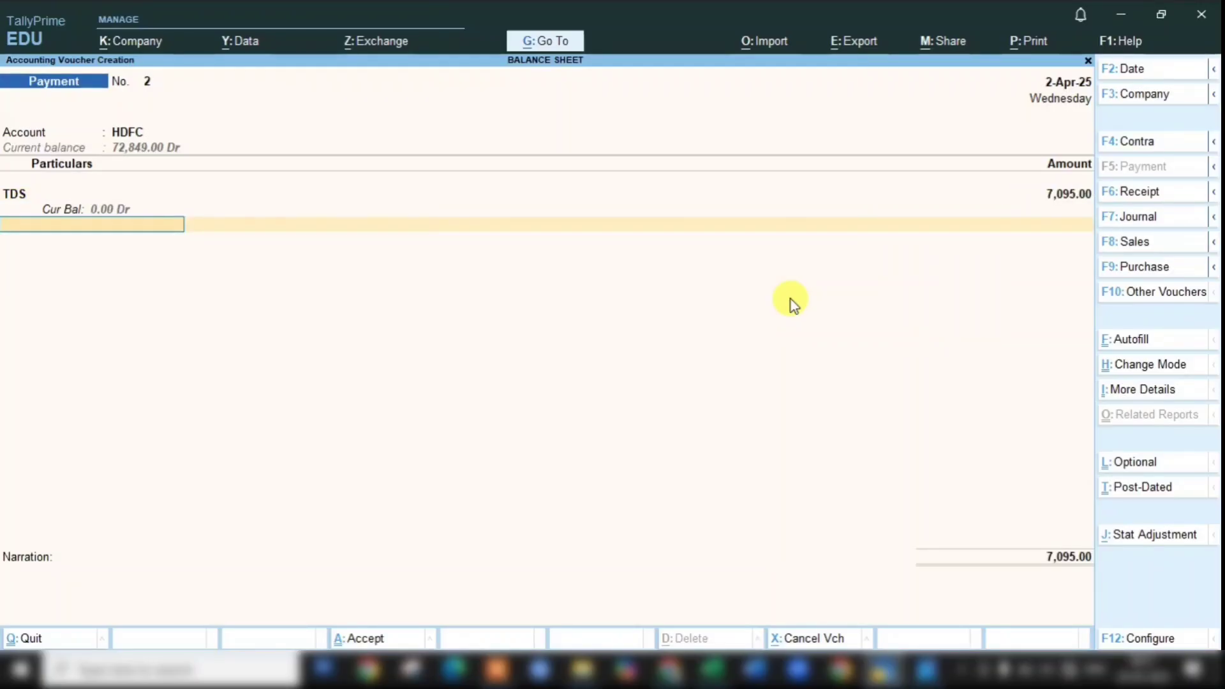
Step: Save payment voucher 2 and return to the Gateway of Tally
{"action": "key", "text": "Return"}
{"action": "key", "text": "Return"}
{"action": "key", "text": "Return"}
{"action": "key", "text": "Return"}
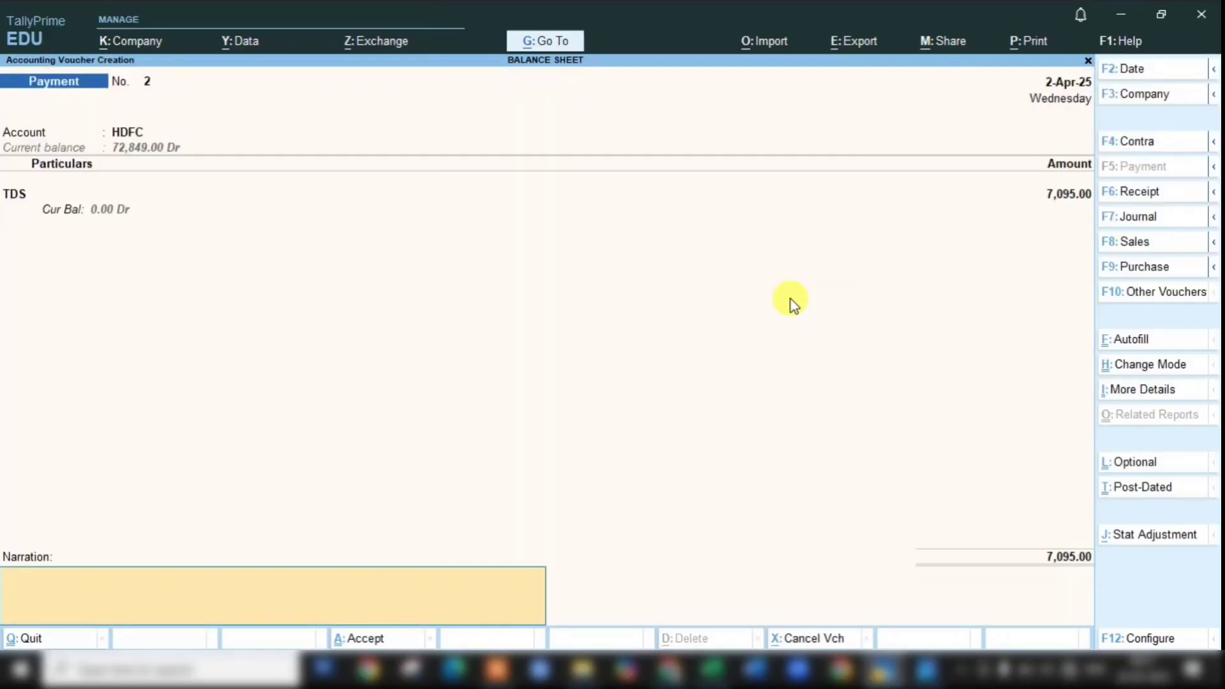
{"action": "key", "text": "Return"}
{"action": "key", "text": "Return"}
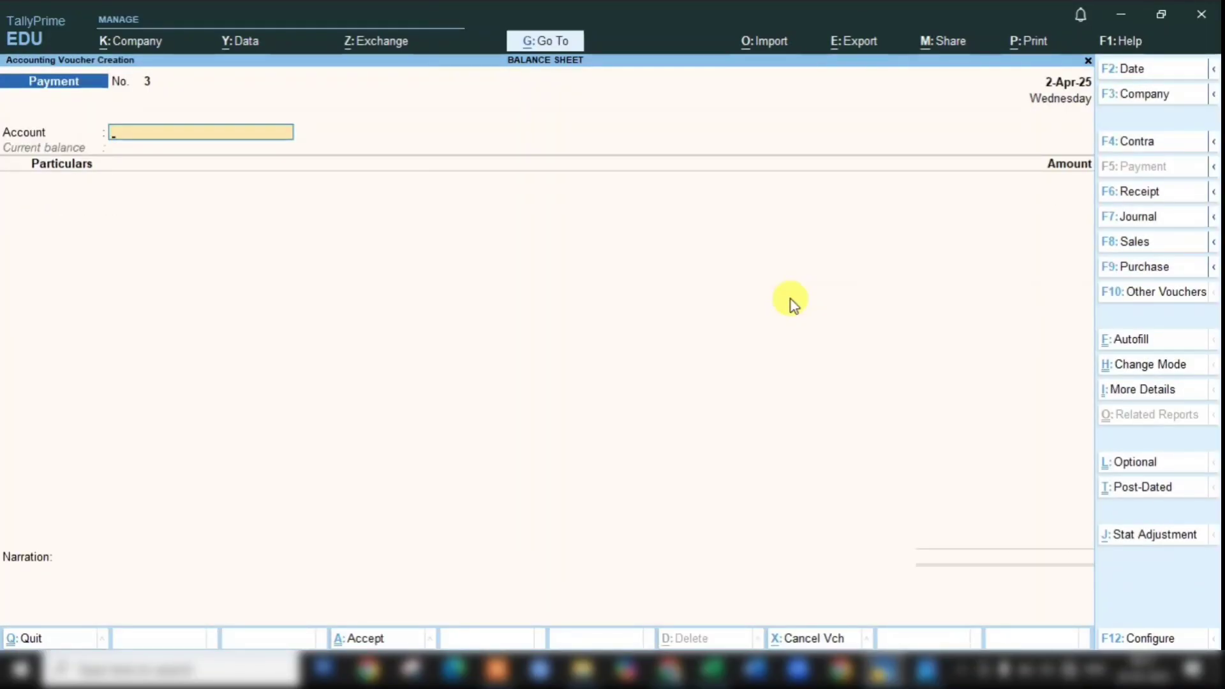
{"action": "key", "text": "Escape"}
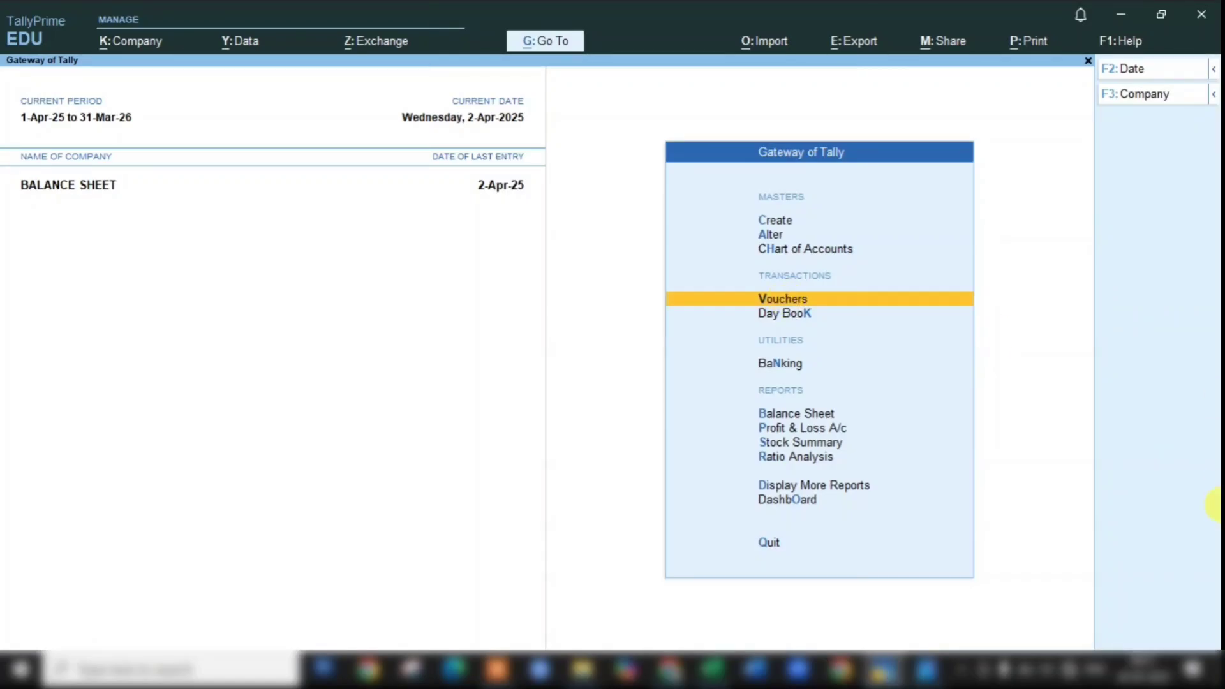
{"action": "key", "text": "d"}
{"action": "key", "text": "a"}
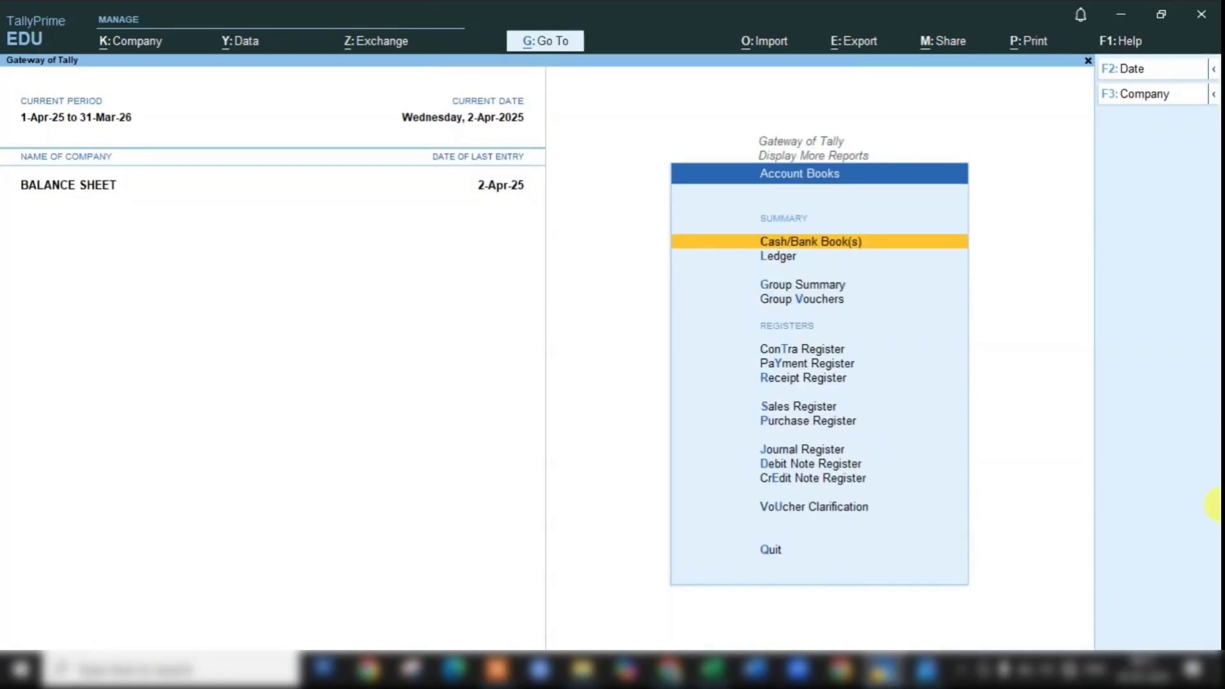
{"action": "type", "text": "lMIL"}
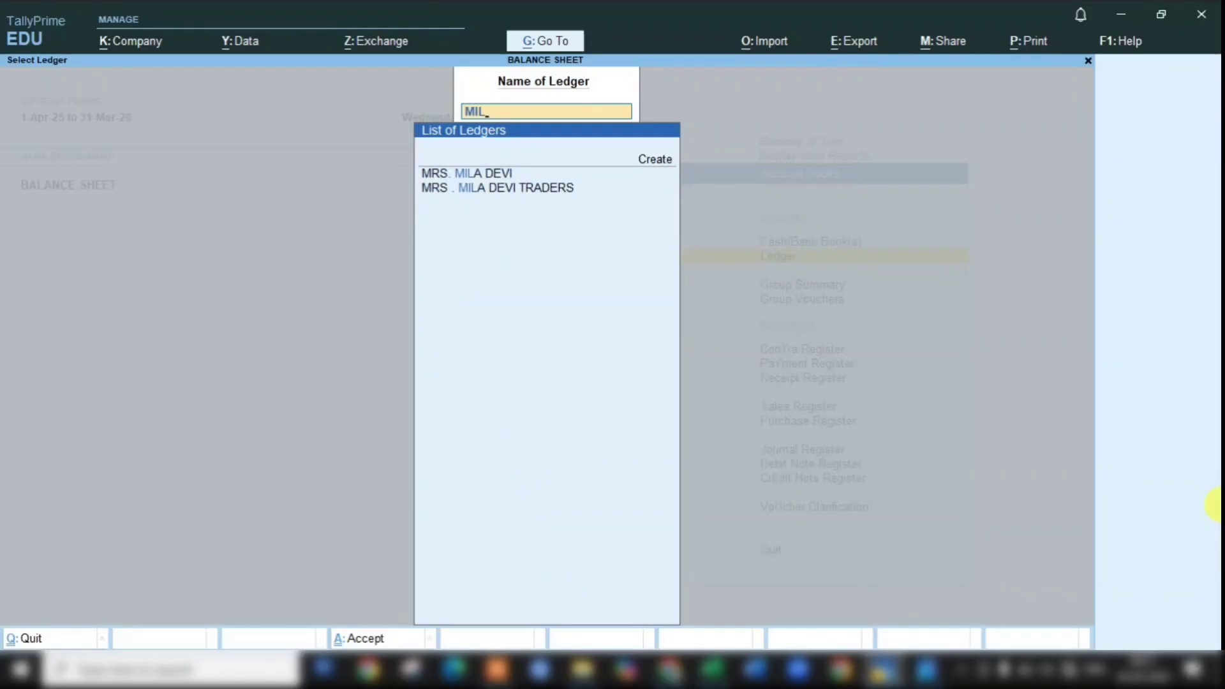
{"action": "key", "text": "Down"}
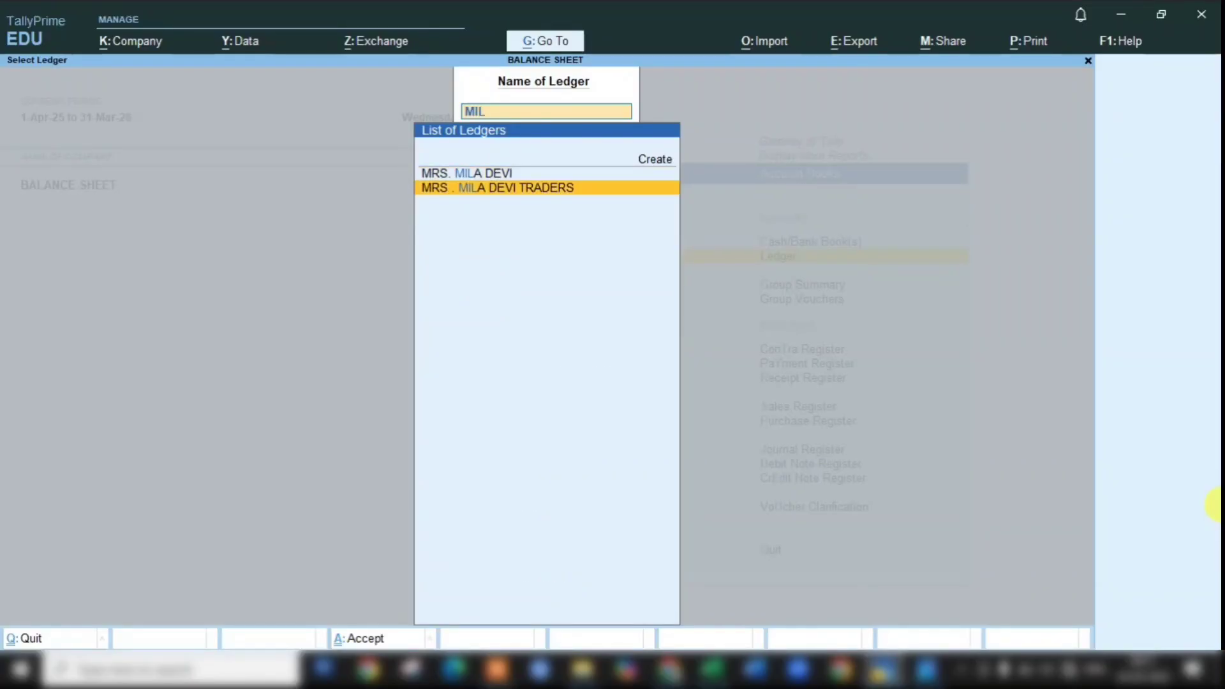
{"action": "key", "text": "Return"}
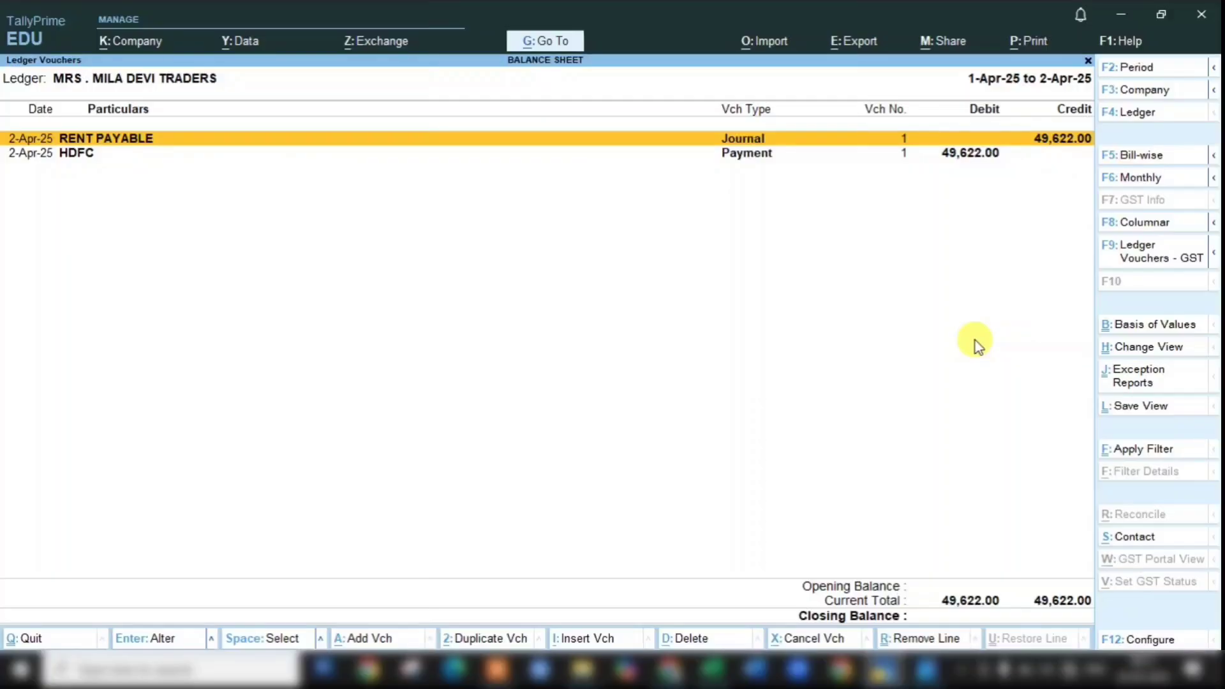
Step: Change the report period to 1-Apr-24 through 31-Mar-25
{"action": "key", "text": "alt"}
{"action": "key", "text": "alt+F2"}
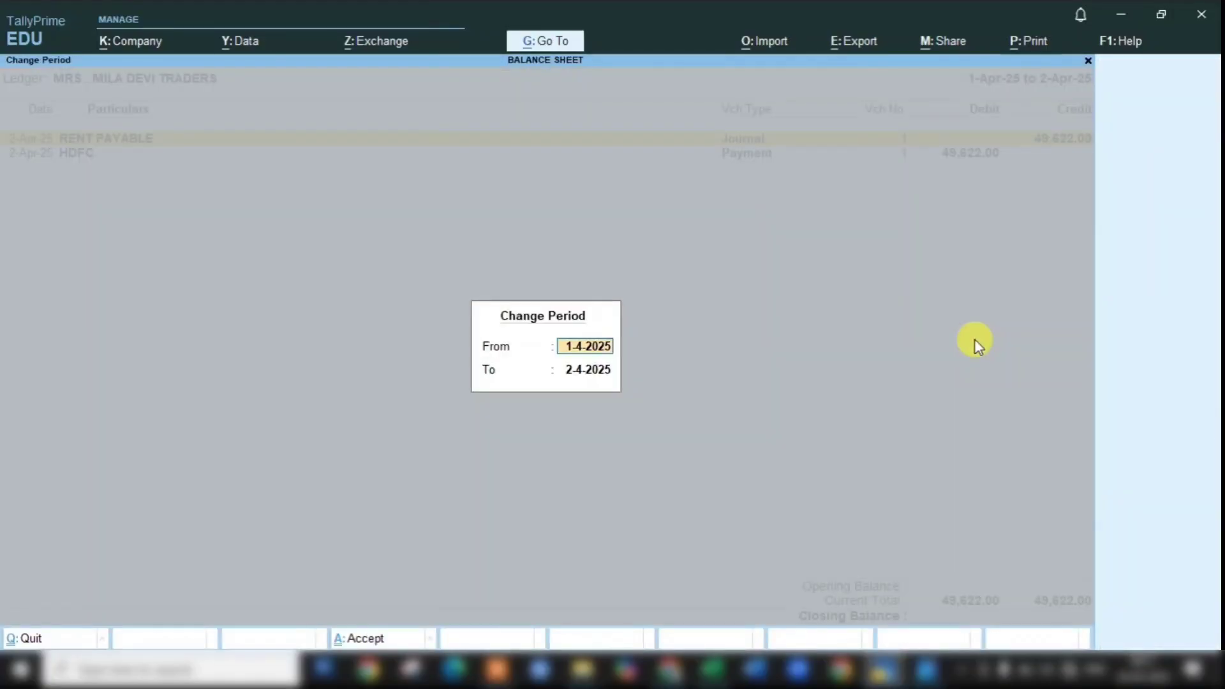
{"action": "type", "text": "A24"}
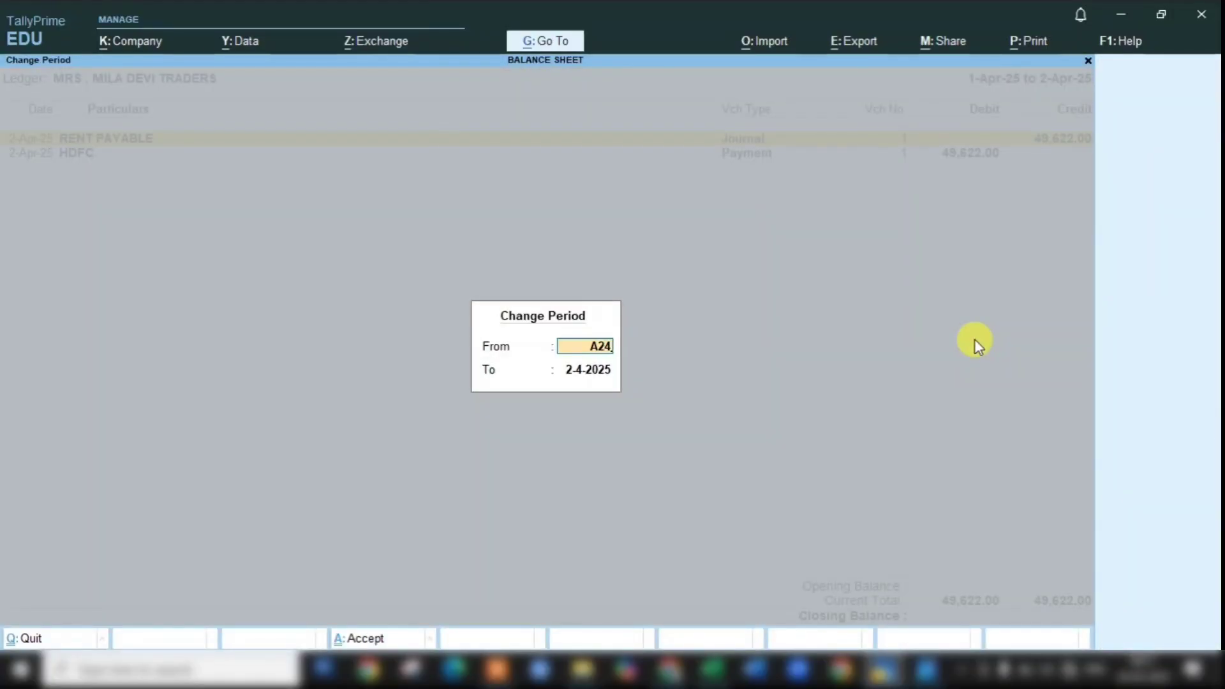
{"action": "key", "text": "Return"}
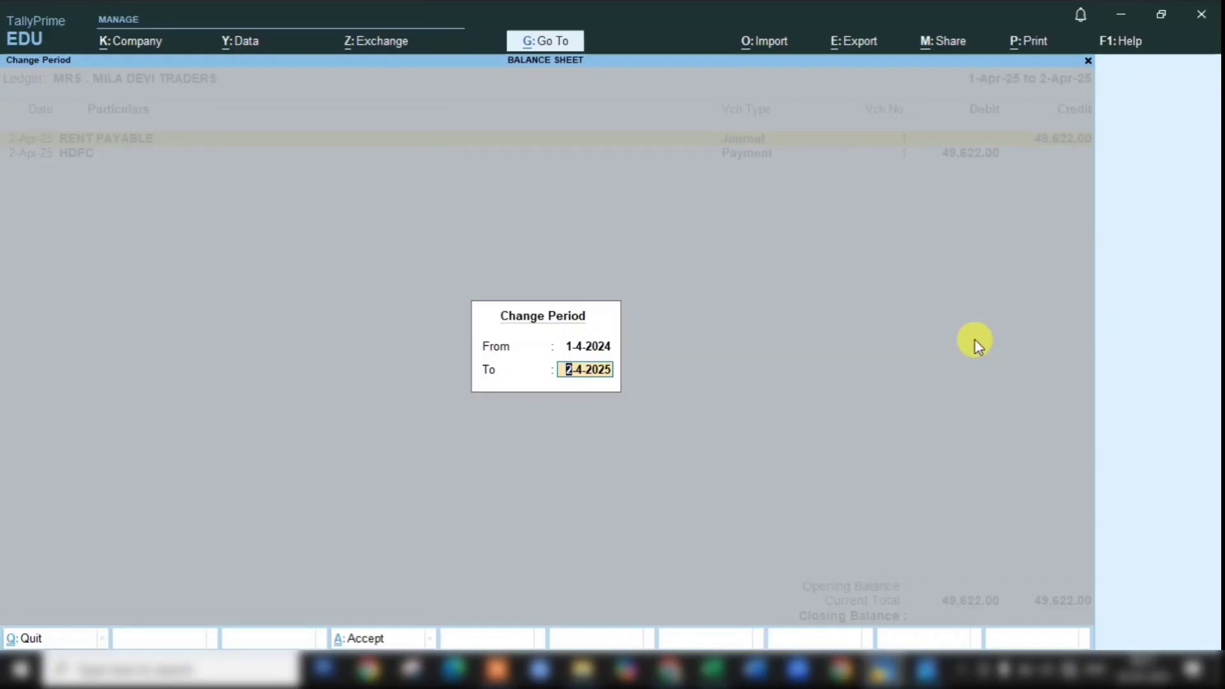
{"action": "type", "text": "31-3"}
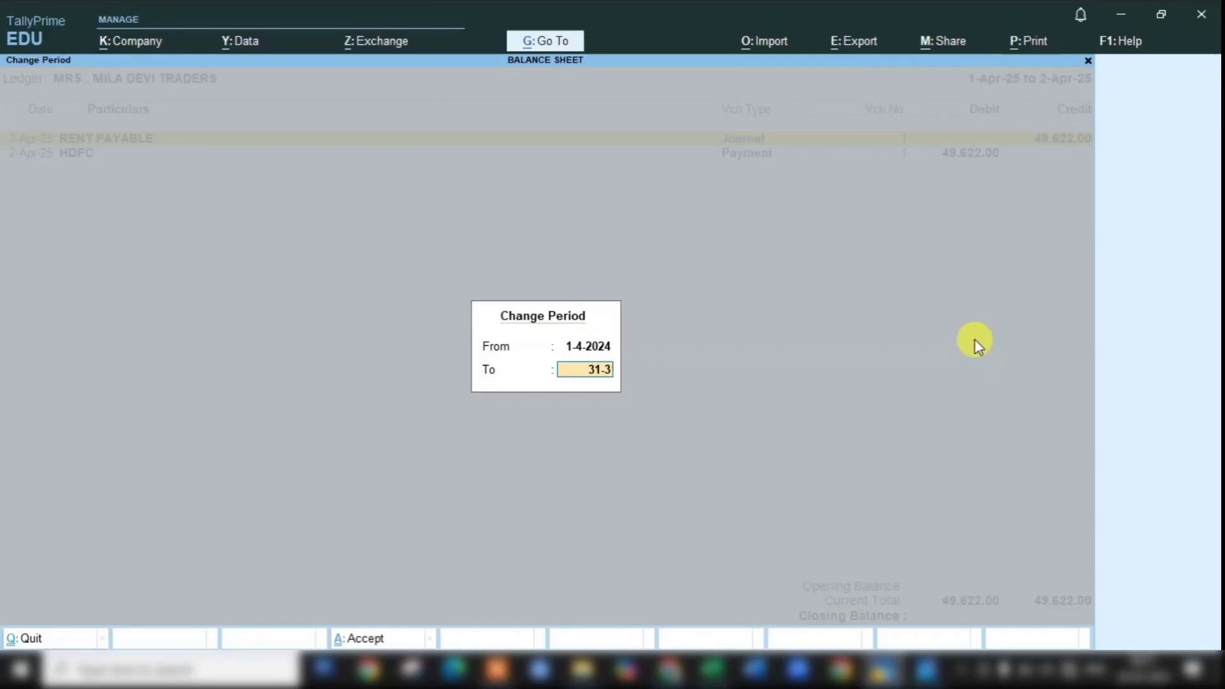
{"action": "type", "text": "-25"}
{"action": "key", "text": "Return"}
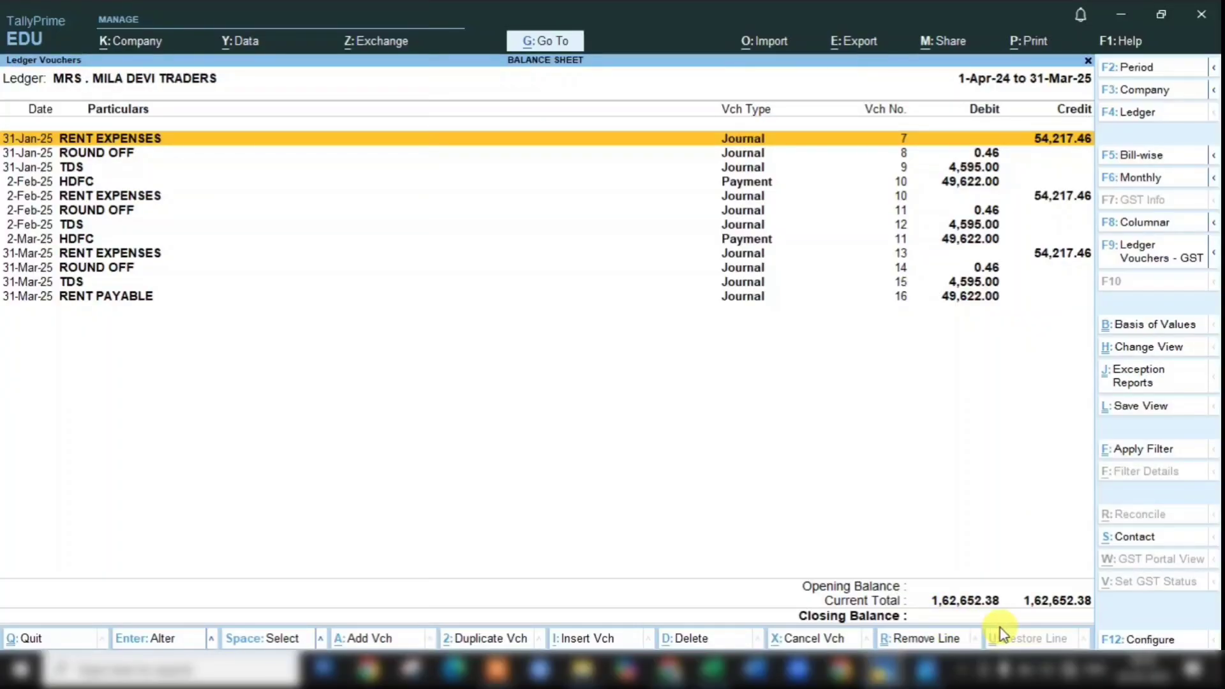
Step: Switch the ledger report to RENT EXPENSES to review its vouchers
{"action": "left_click", "coordinate": [1140, 120]}
{"action": "type", "text": "RENT"}
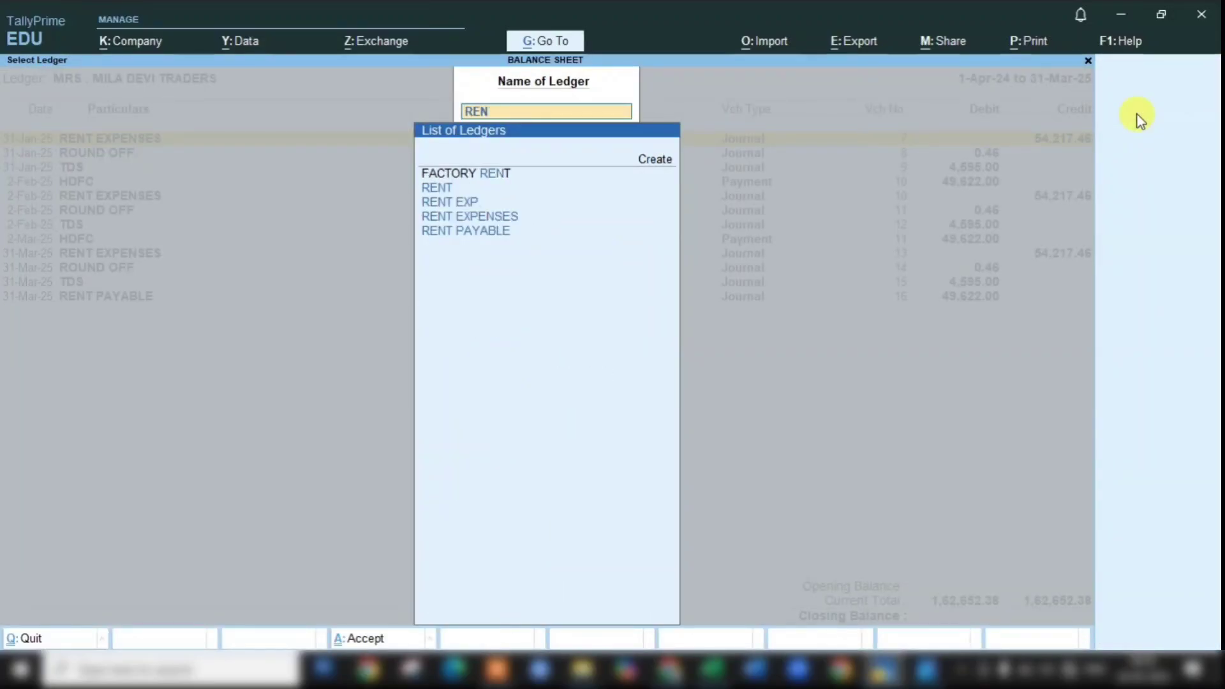
{"action": "key", "text": "Down"}
{"action": "key", "text": "Down"}
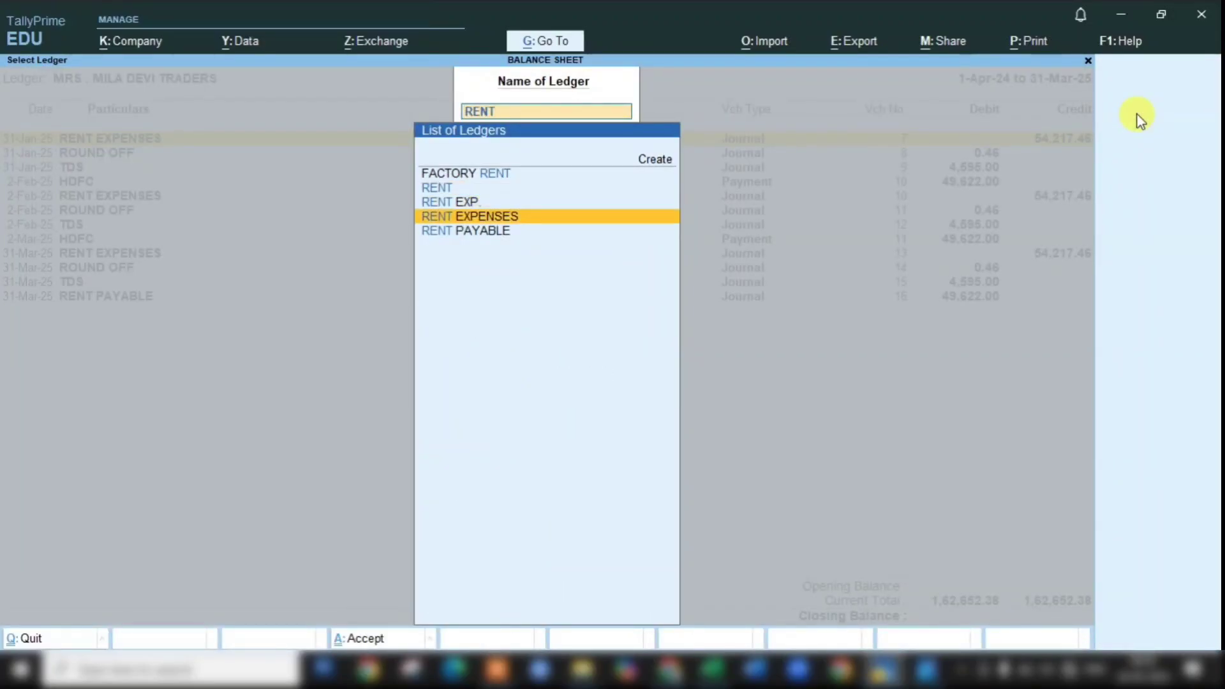
{"action": "key", "text": "Down"}
{"action": "key", "text": "Up"}
{"action": "key", "text": "Return"}
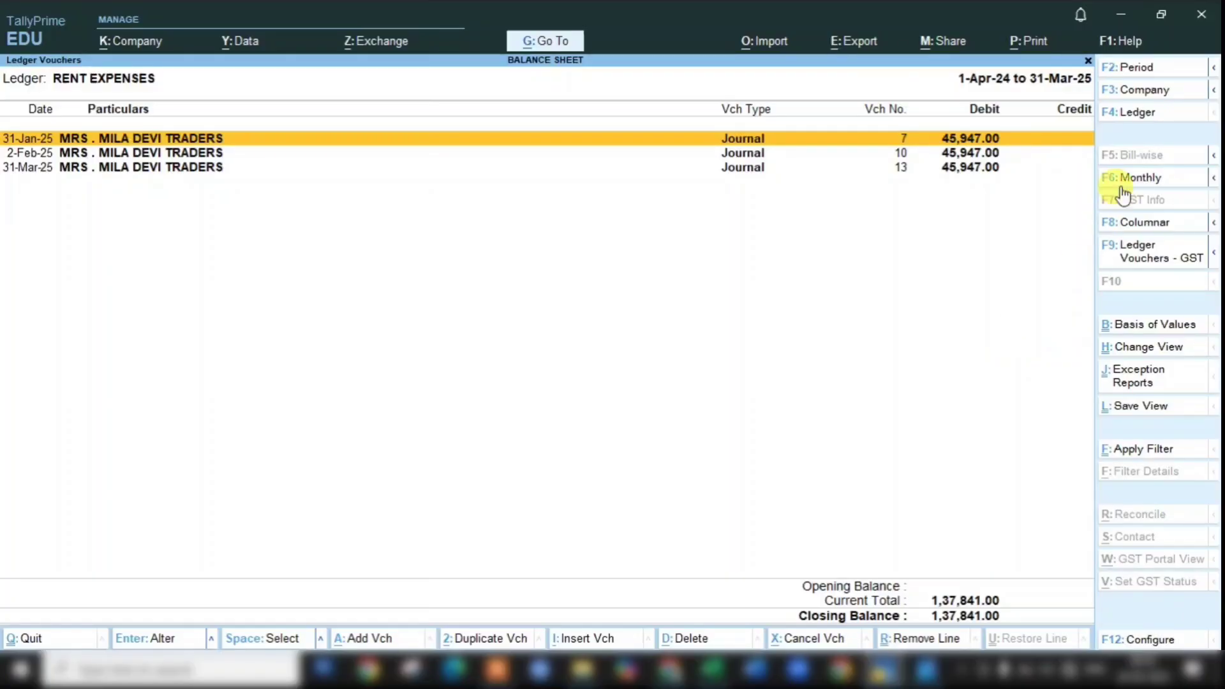
Step: Switch the ledger report to the TDS ledger
{"action": "left_click", "coordinate": [1122, 121]}
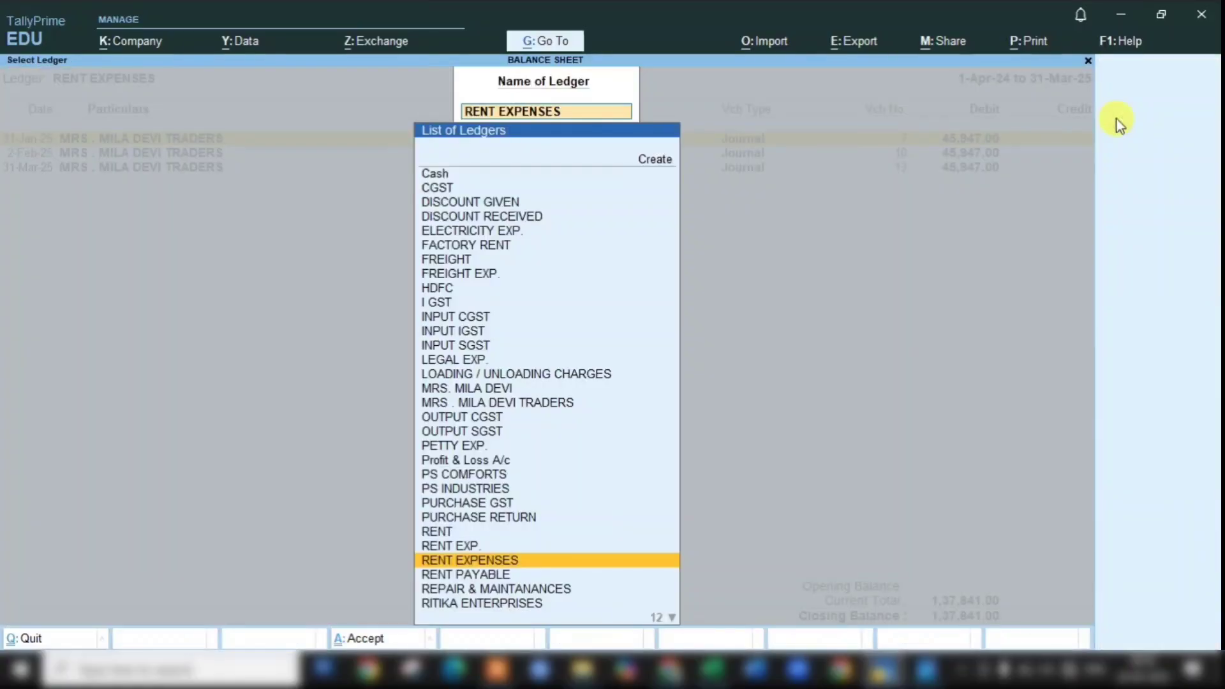
{"action": "type", "text": "TDS"}
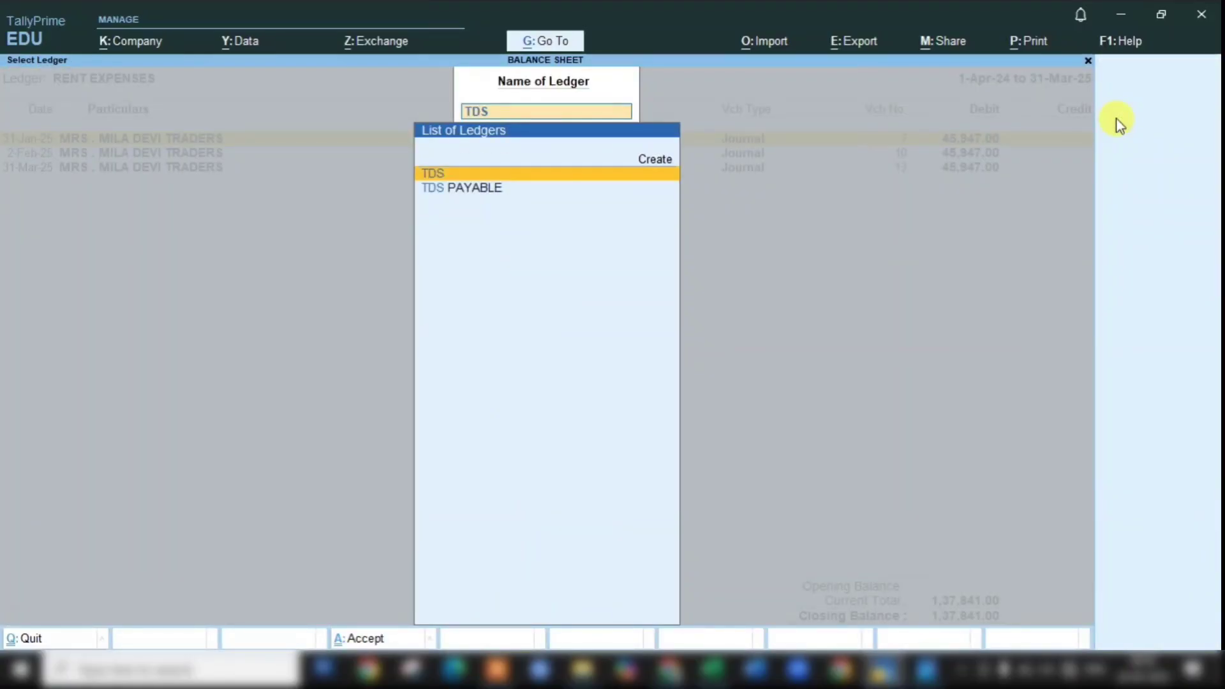
{"action": "key", "text": "Return"}
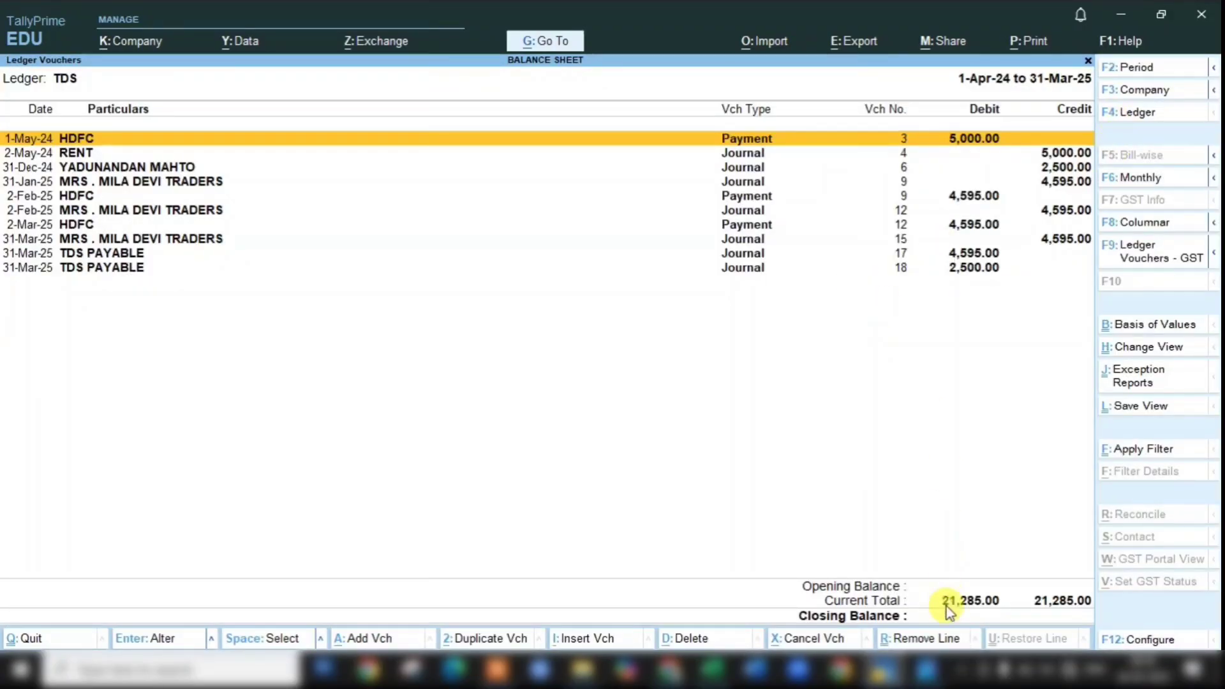